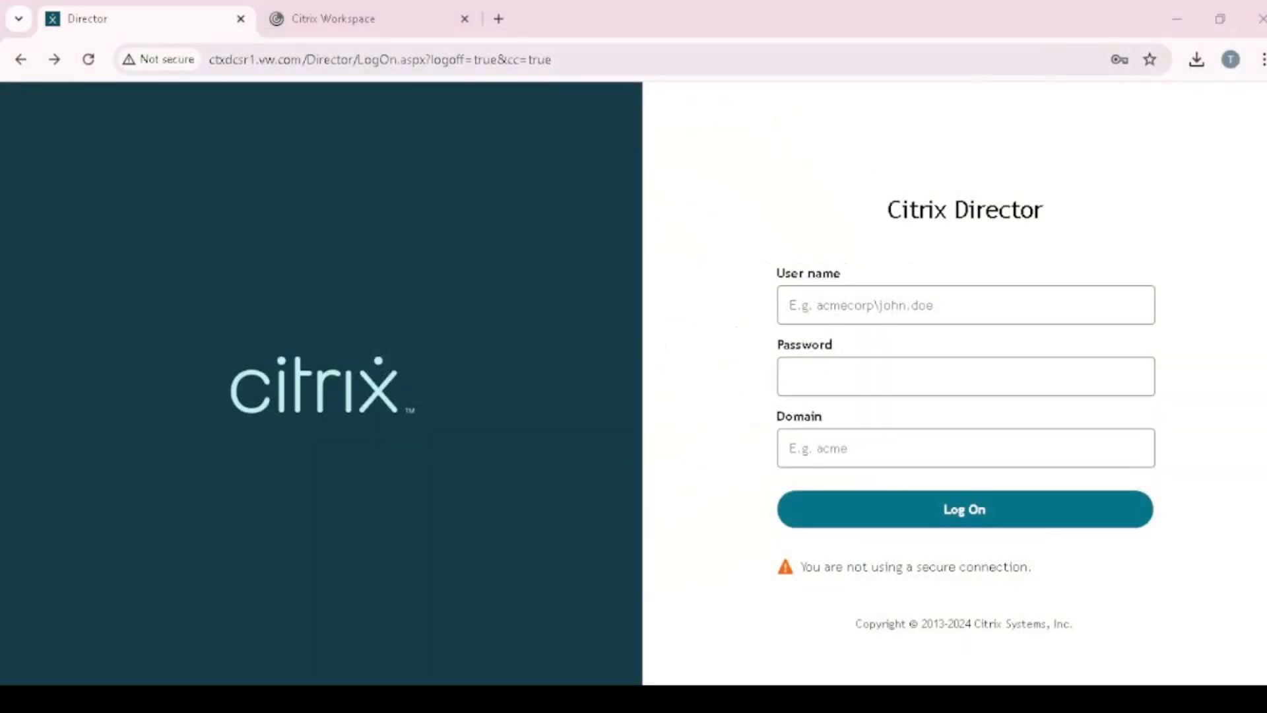
- Bring up the Director logon page so the saved user name and password autofill
{"action": "left_click", "coordinate": [830, 299]}
{"action": "left_click", "coordinate": [927, 367]}
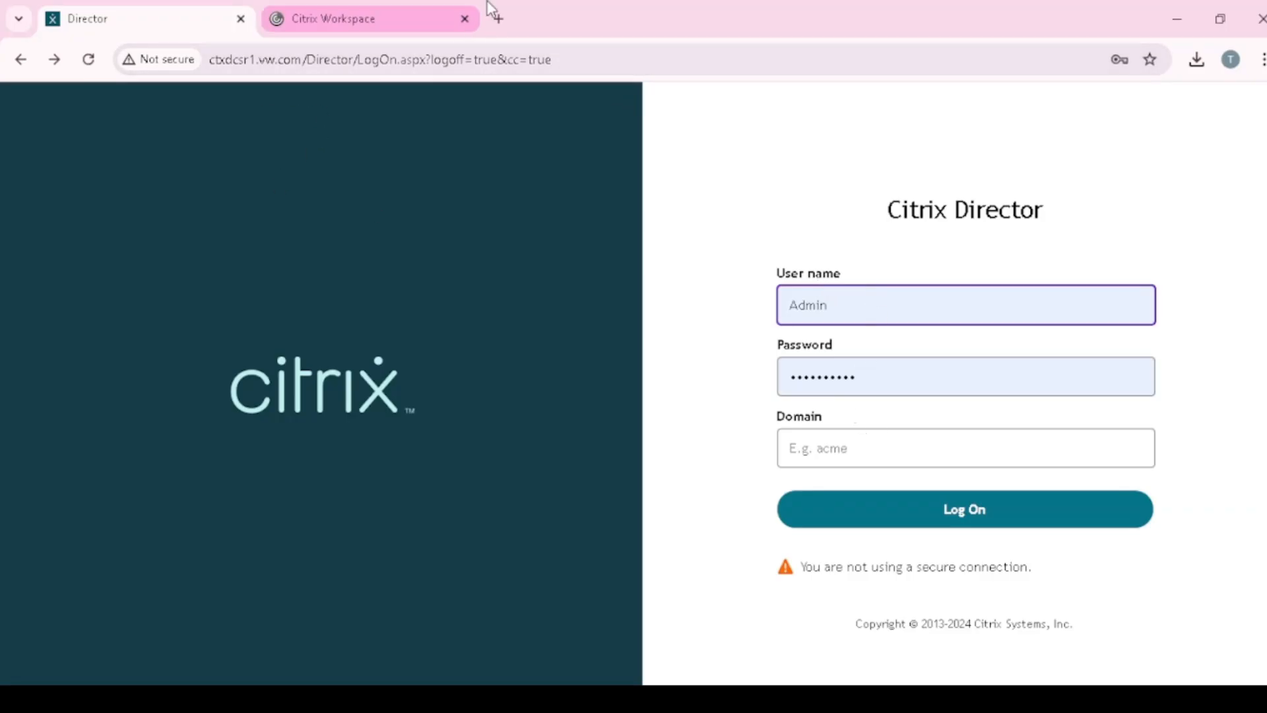
- Sign in to Director with the re-entered password and domain VW.COM to reach the CTX_VW dashboard
{"action": "left_click", "coordinate": [581, 58]}
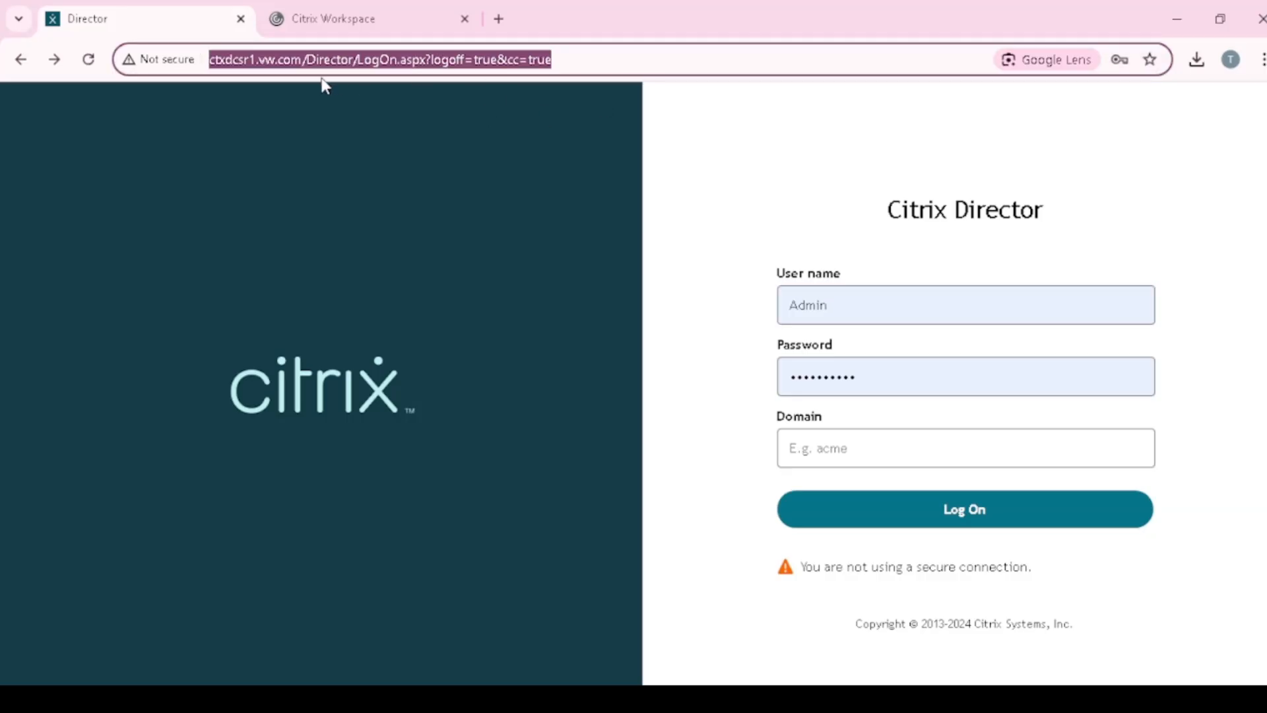
{"action": "left_click", "coordinate": [244, 60]}
{"action": "left_click", "coordinate": [962, 523]}
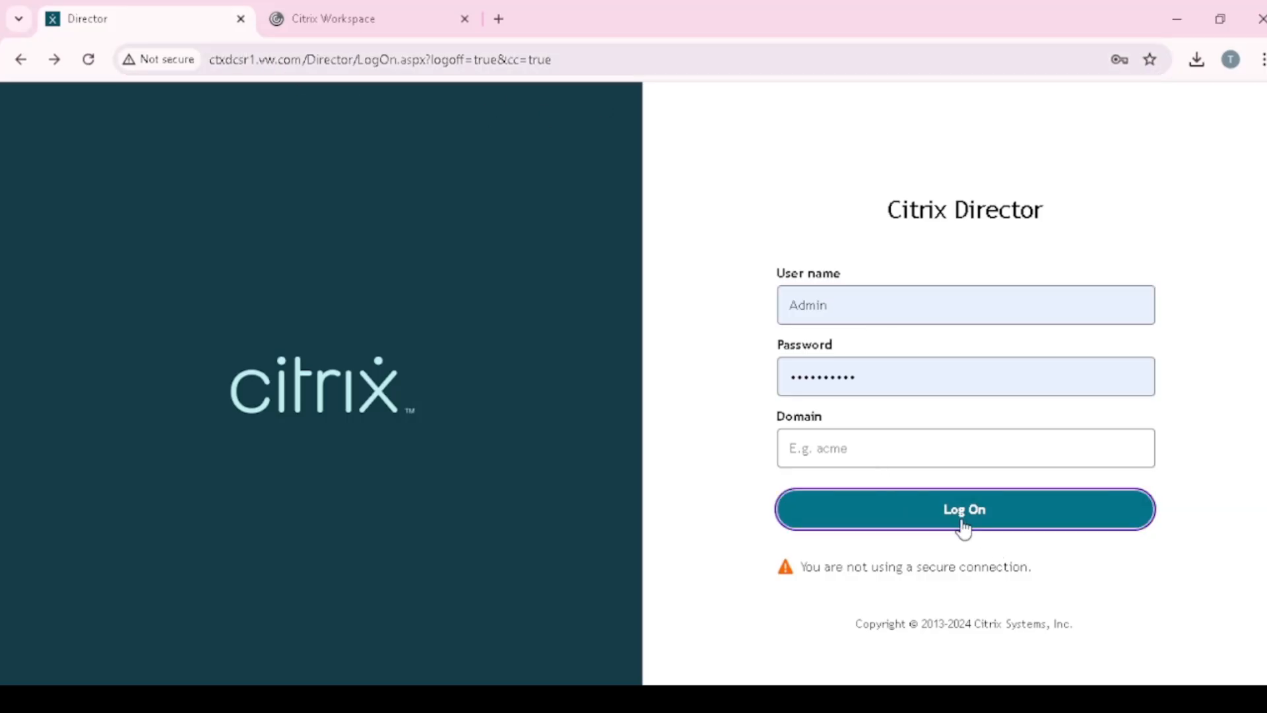
{"action": "left_click", "coordinate": [933, 318]}
{"action": "type", "text": "•••••••••••"}
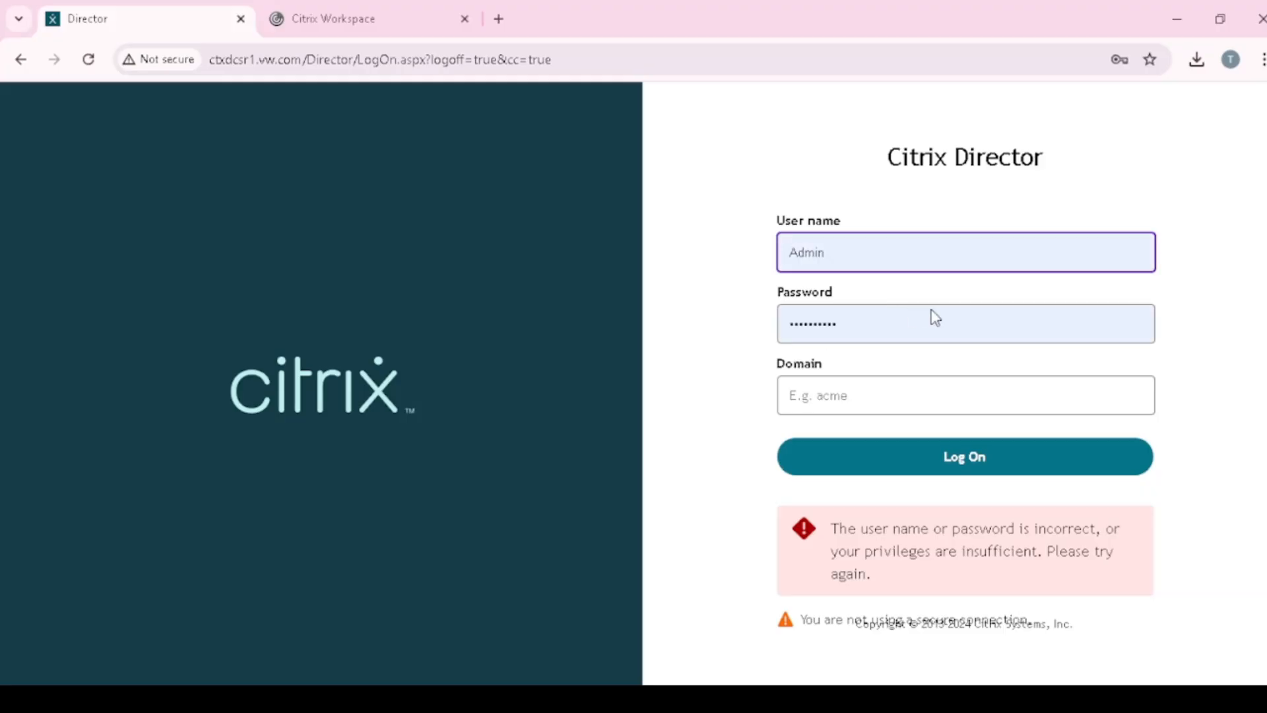
{"action": "left_click", "coordinate": [880, 394]}
{"action": "type", "text": "VW.COM"}
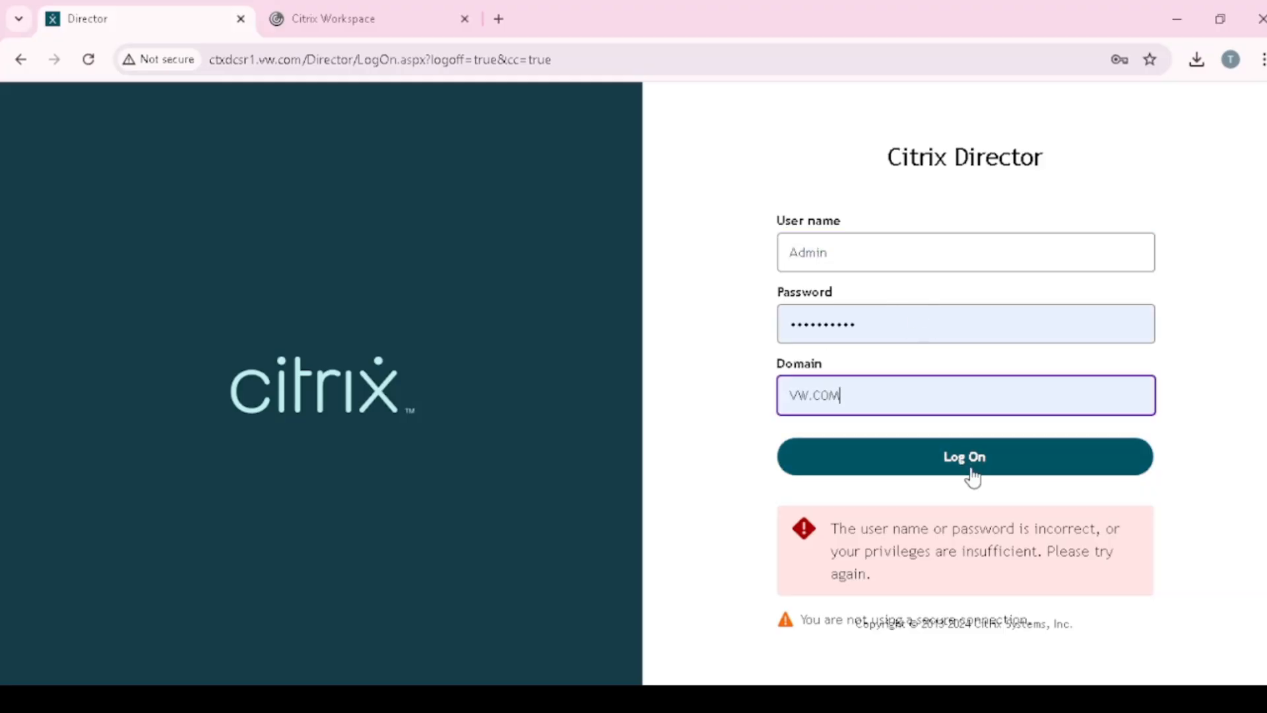
{"action": "left_click", "coordinate": [966, 466]}
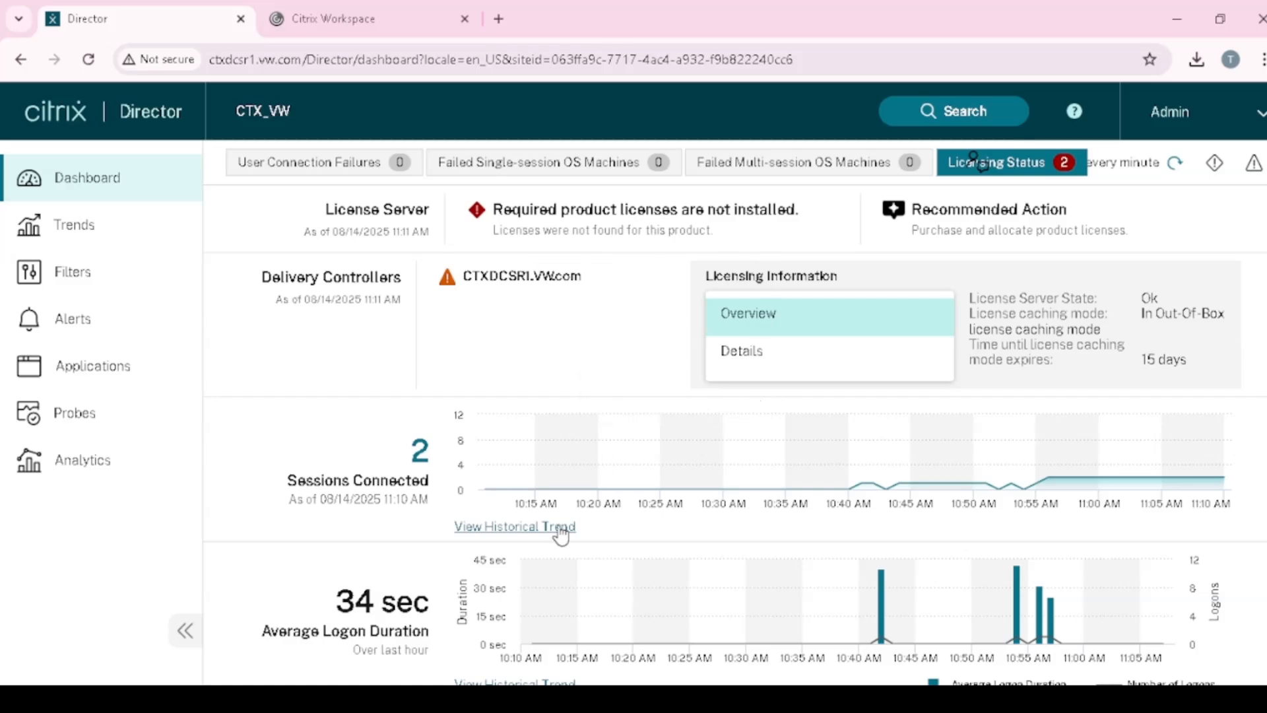
- Review the dashboard charts and highlight the 15 days left in license caching mode
{"action": "scroll", "coordinate": [560, 533], "scroll_direction": "down", "scroll_amount": 3}
{"action": "scroll", "coordinate": [560, 533], "scroll_direction": "up", "scroll_amount": 3}
{"action": "scroll", "coordinate": [418, 467], "scroll_direction": "down", "scroll_amount": 2}
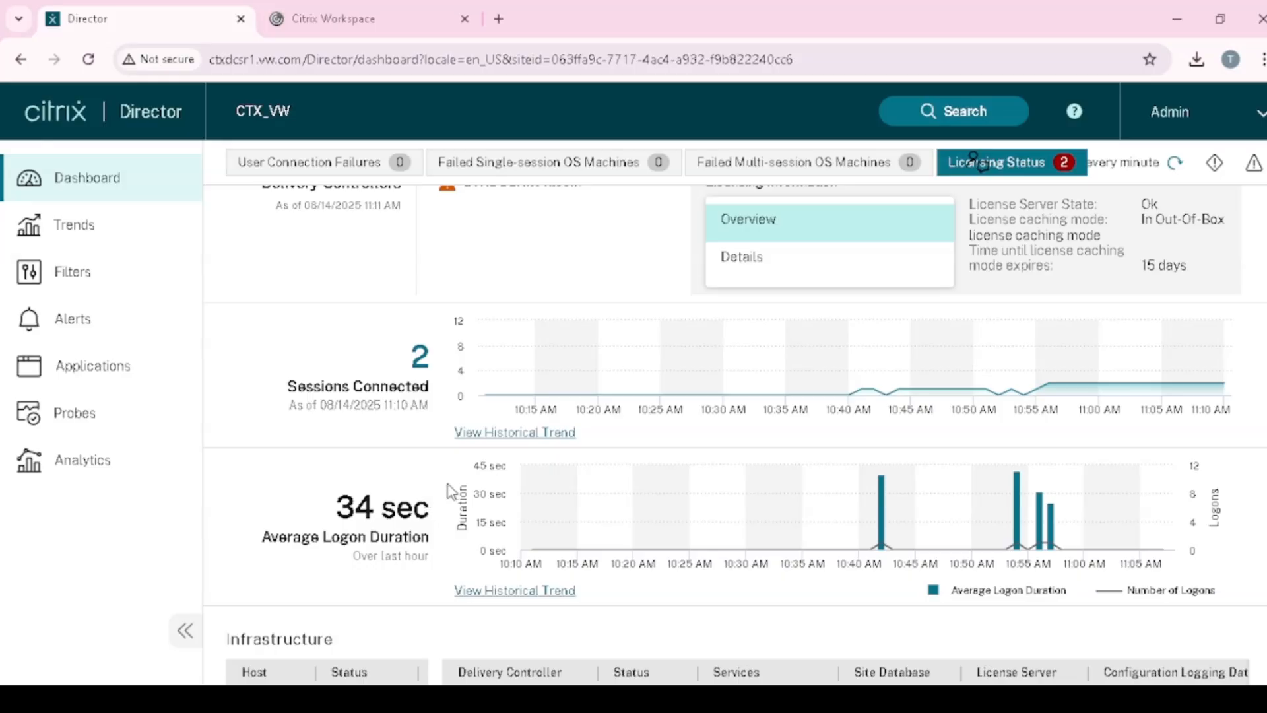
{"action": "scroll", "coordinate": [495, 511], "scroll_direction": "down", "scroll_amount": 3}
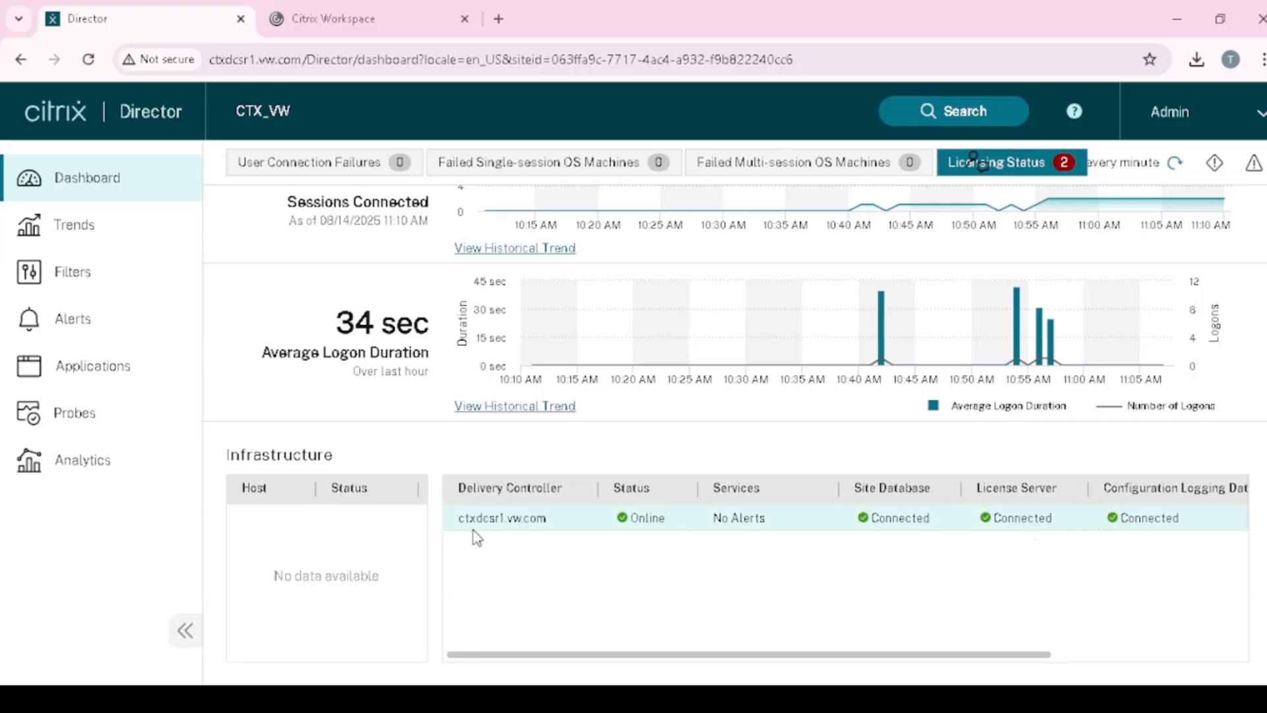
{"action": "scroll", "coordinate": [735, 532], "scroll_direction": "up", "scroll_amount": 4}
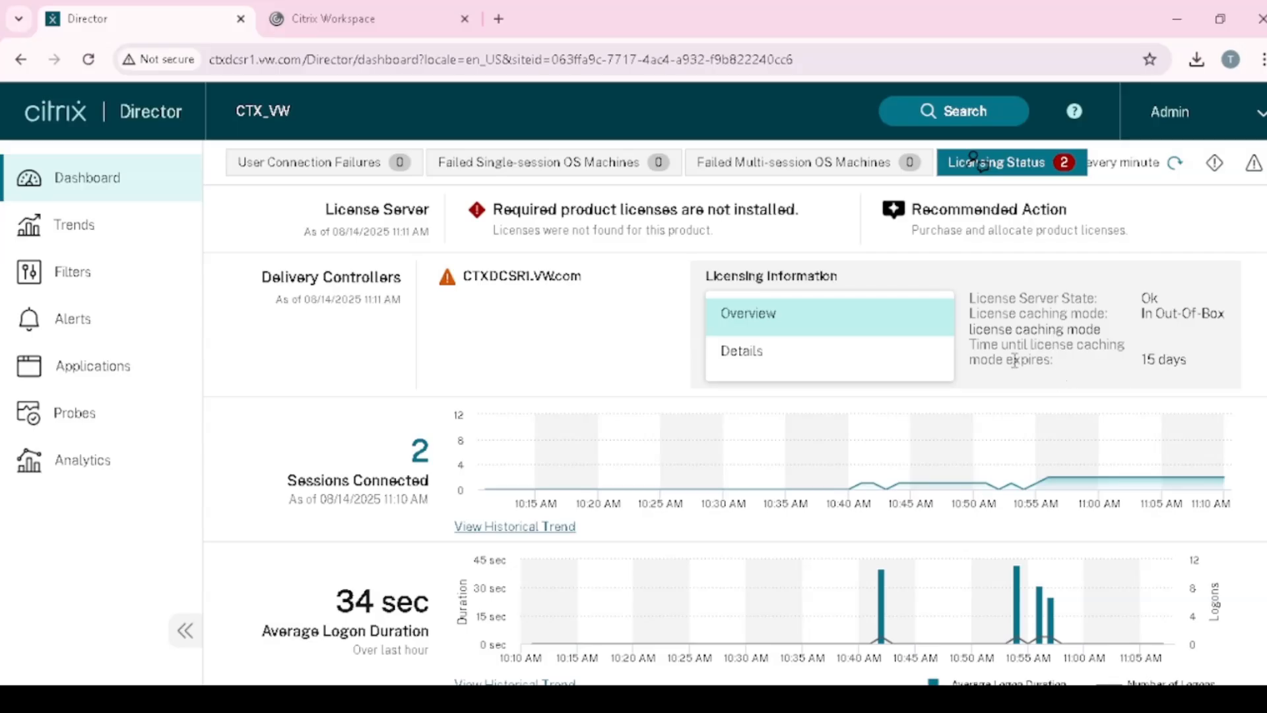
{"action": "left_click_drag", "start_coordinate": [971, 343], "coordinate": [1184, 362]}
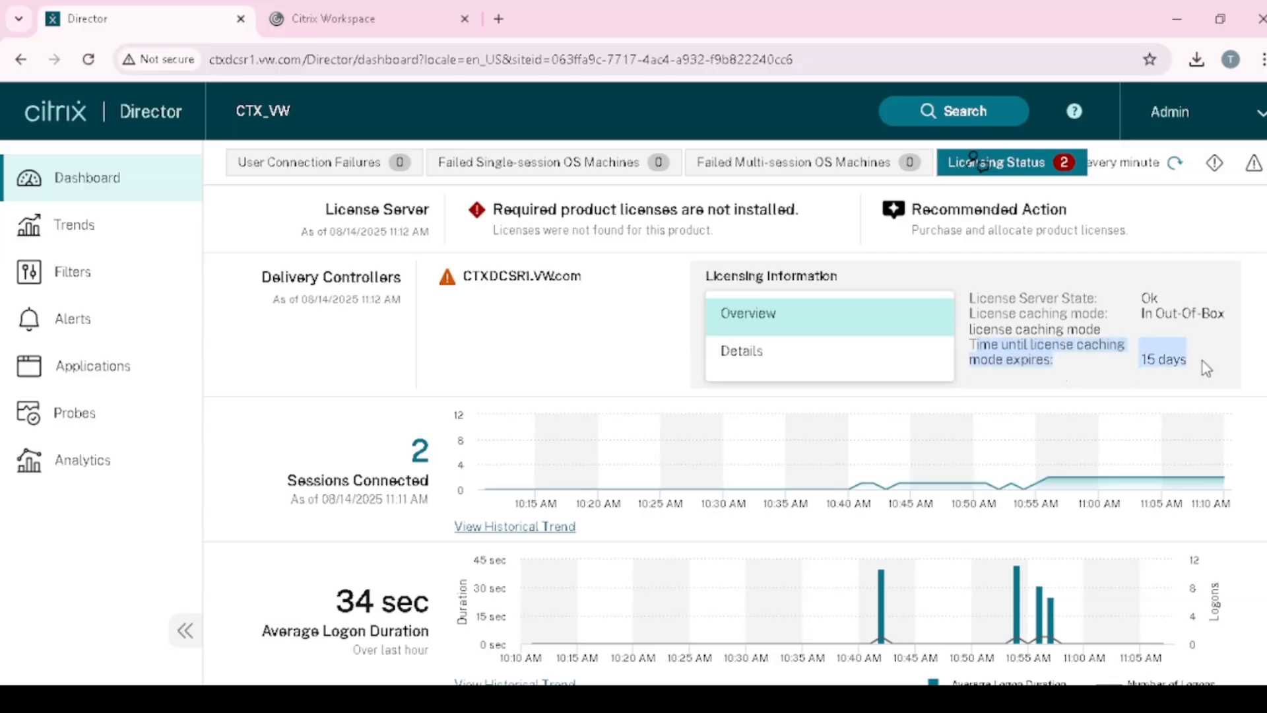
{"action": "left_click", "coordinate": [1118, 369]}
{"action": "left_click_drag", "start_coordinate": [1195, 363], "coordinate": [998, 350]}
{"action": "left_click", "coordinate": [1068, 368]}
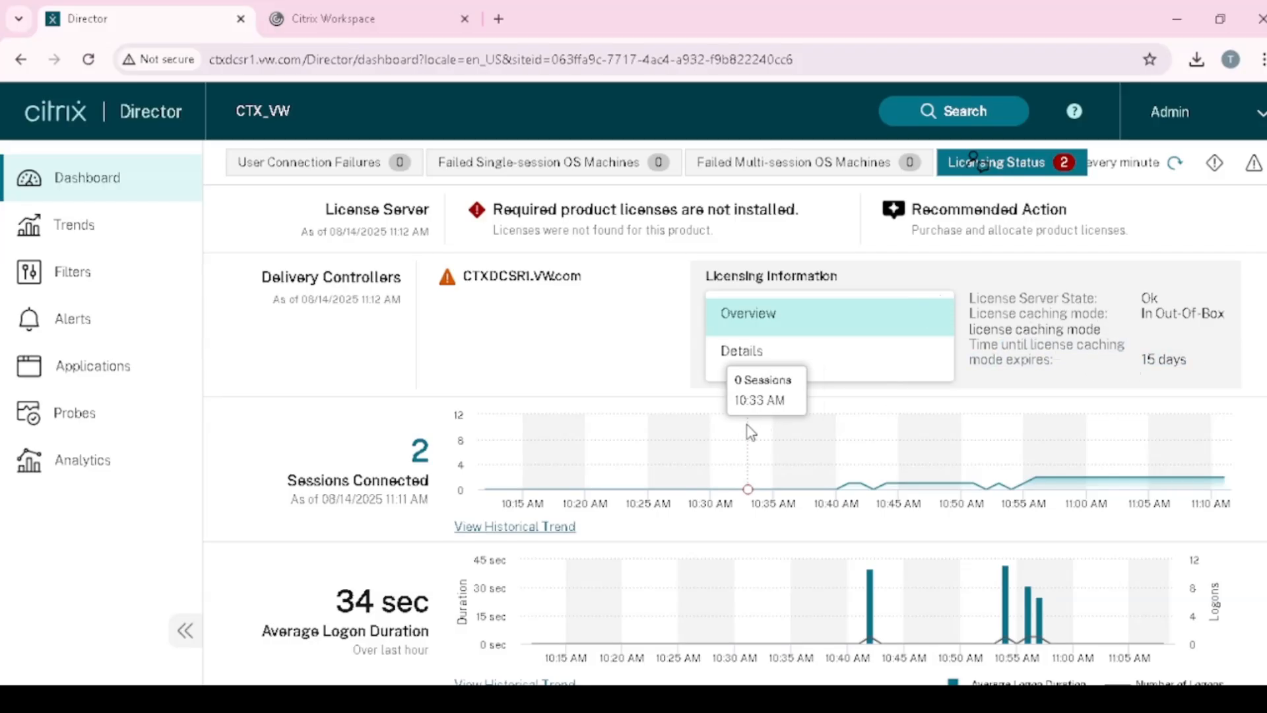
- Show the User Connection Failures breakdown at the top of the dashboard
{"action": "scroll", "coordinate": [745, 432], "scroll_direction": "down", "scroll_amount": 3}
{"action": "scroll", "coordinate": [712, 455], "scroll_direction": "down", "scroll_amount": 1}
{"action": "scroll", "coordinate": [682, 469], "scroll_direction": "up", "scroll_amount": 4}
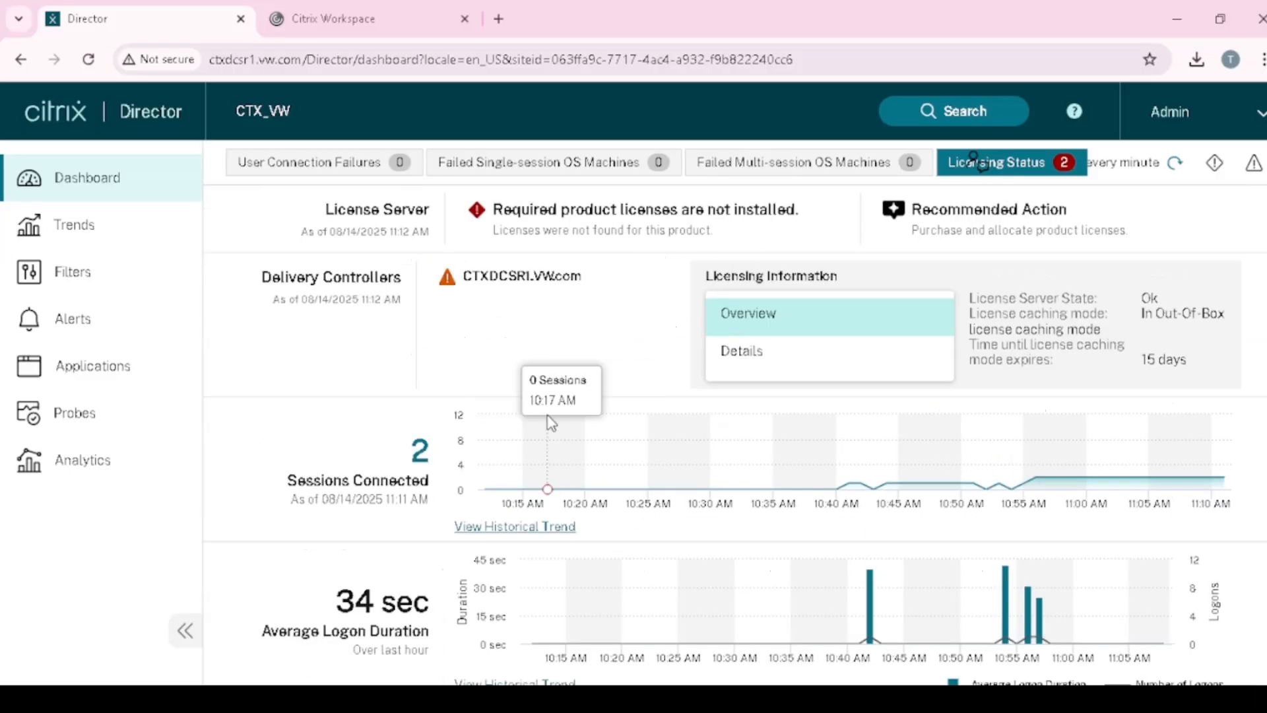
{"action": "left_click", "coordinate": [362, 173]}
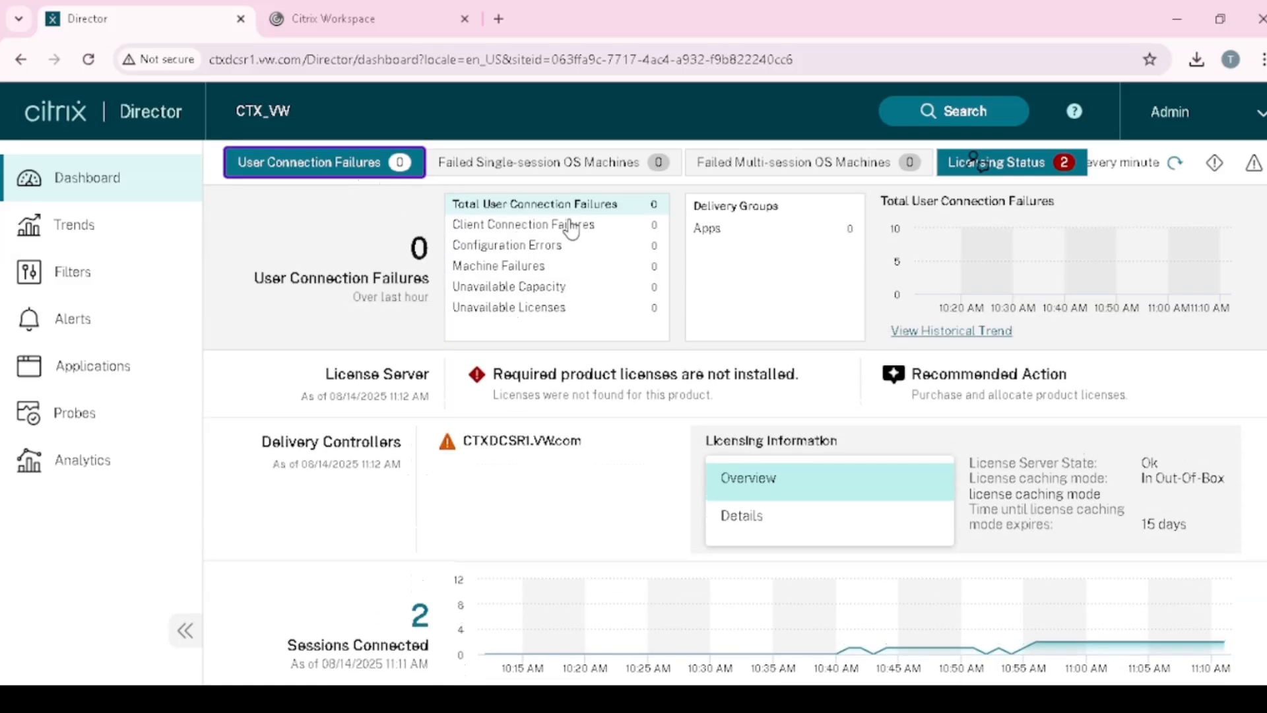
- Show the Failed Multi-session OS Machines breakdown, charting Failed To Start and Stuck On Boot
{"action": "left_click", "coordinate": [776, 169]}
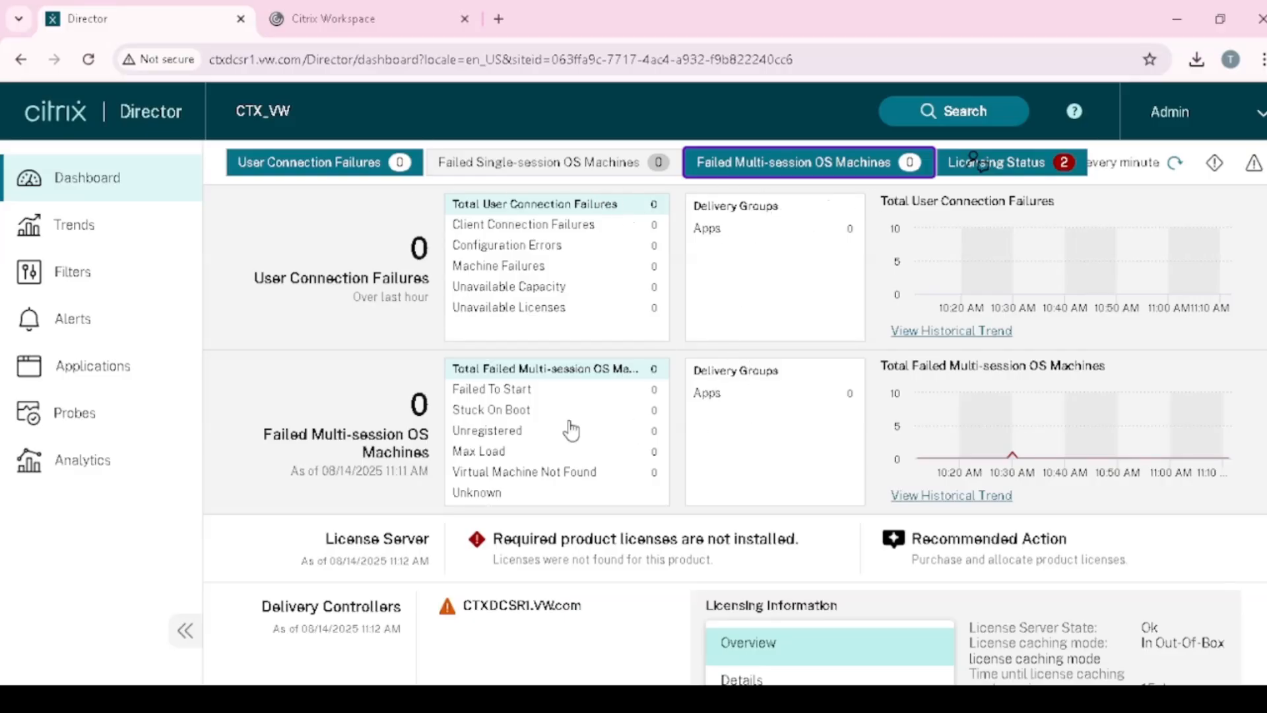
{"action": "left_click", "coordinate": [523, 395]}
{"action": "left_click", "coordinate": [542, 414]}
{"action": "left_click", "coordinate": [522, 392]}
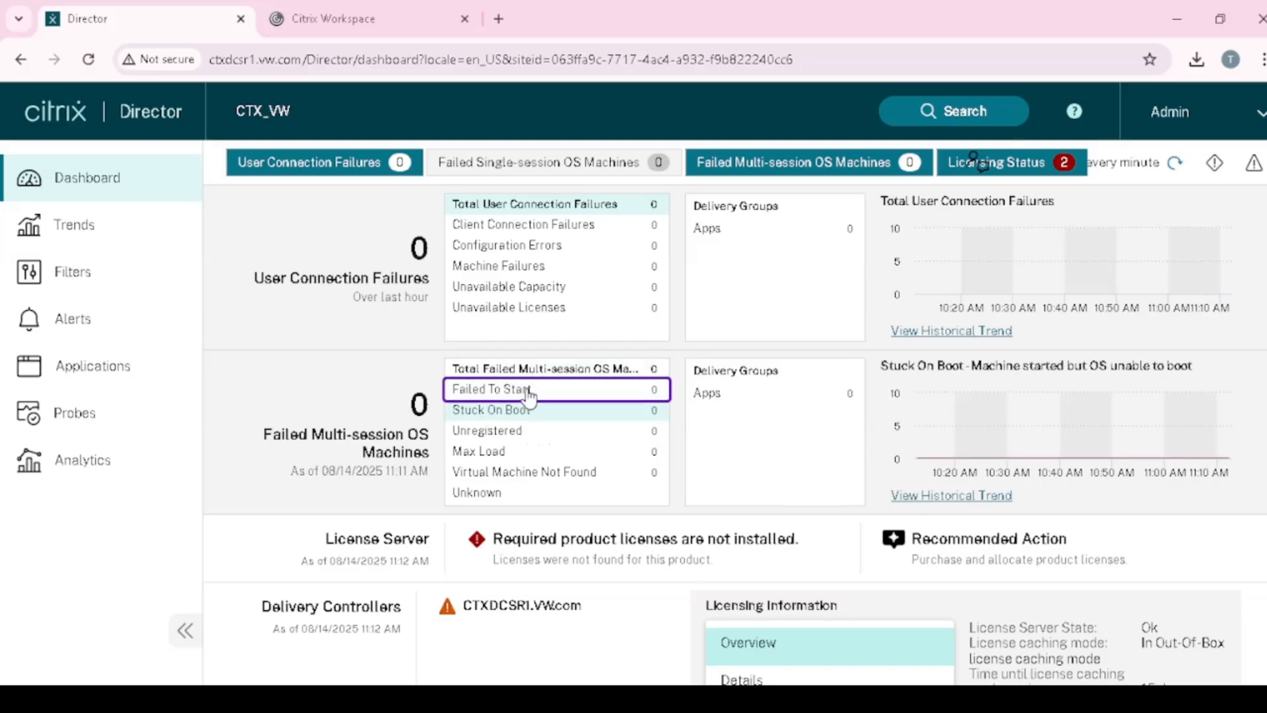
{"action": "left_click", "coordinate": [530, 412]}
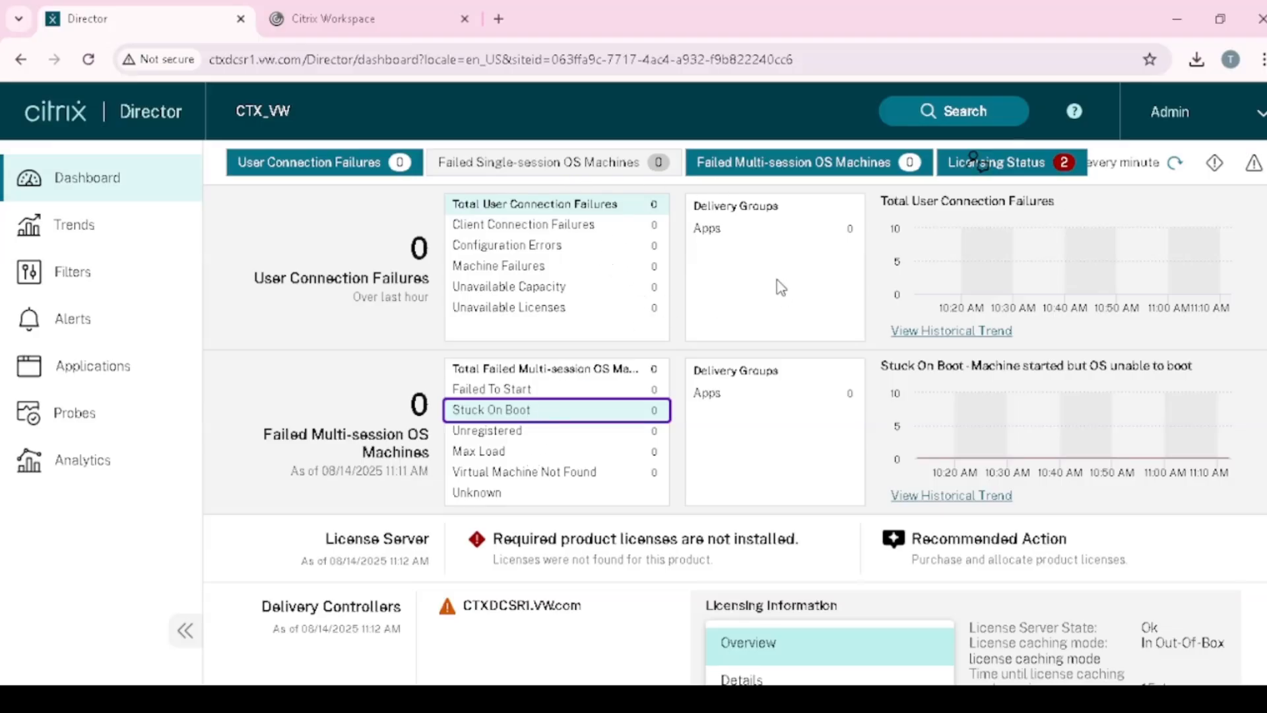
- Go to the Trends report of concurrent sessions
{"action": "scroll", "coordinate": [741, 441], "scroll_direction": "down", "scroll_amount": 4}
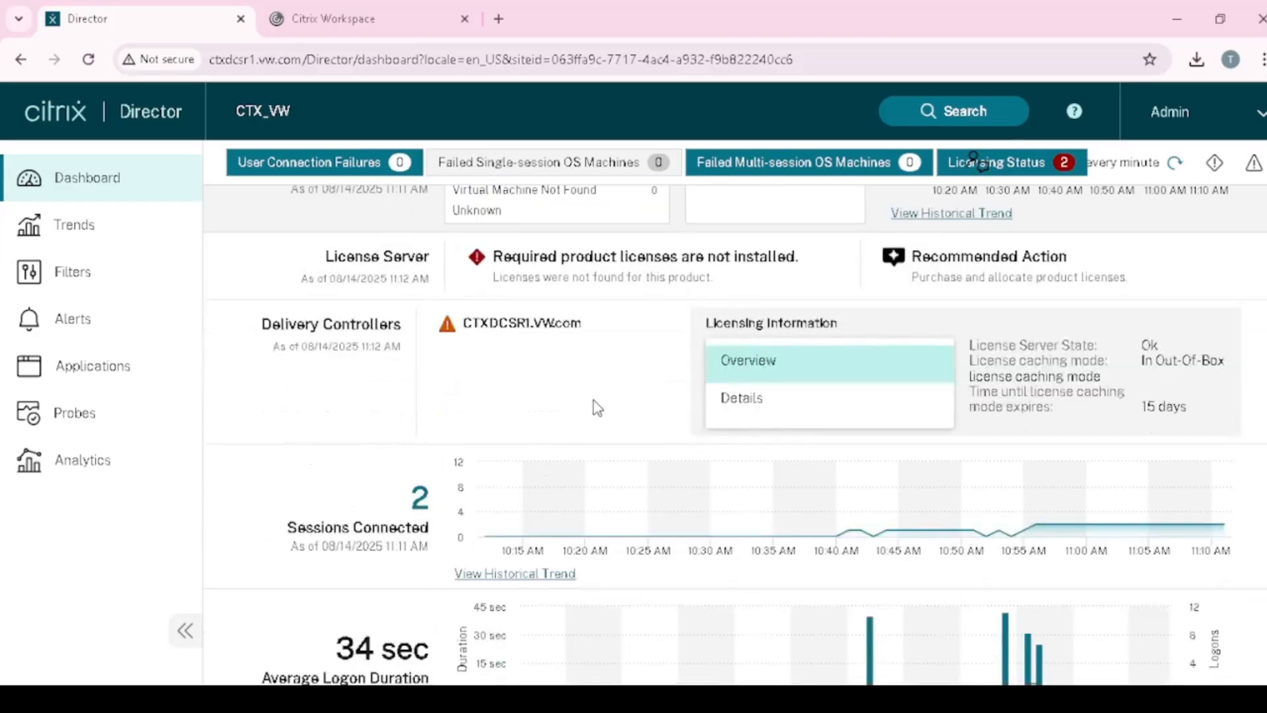
{"action": "scroll", "coordinate": [593, 403], "scroll_direction": "up", "scroll_amount": 4}
{"action": "left_click", "coordinate": [84, 237]}
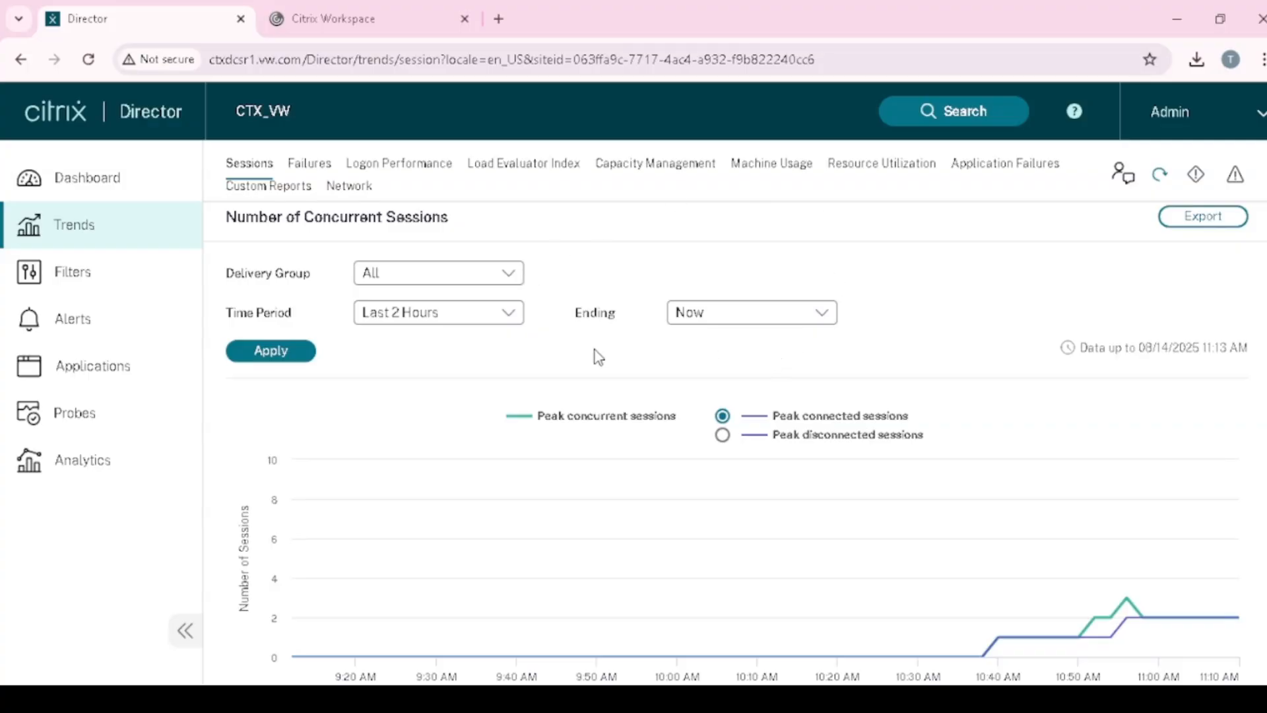
- Set the sessions report's delivery group to All after briefly trying Apps
{"action": "scroll", "coordinate": [519, 394], "scroll_direction": "down", "scroll_amount": 4}
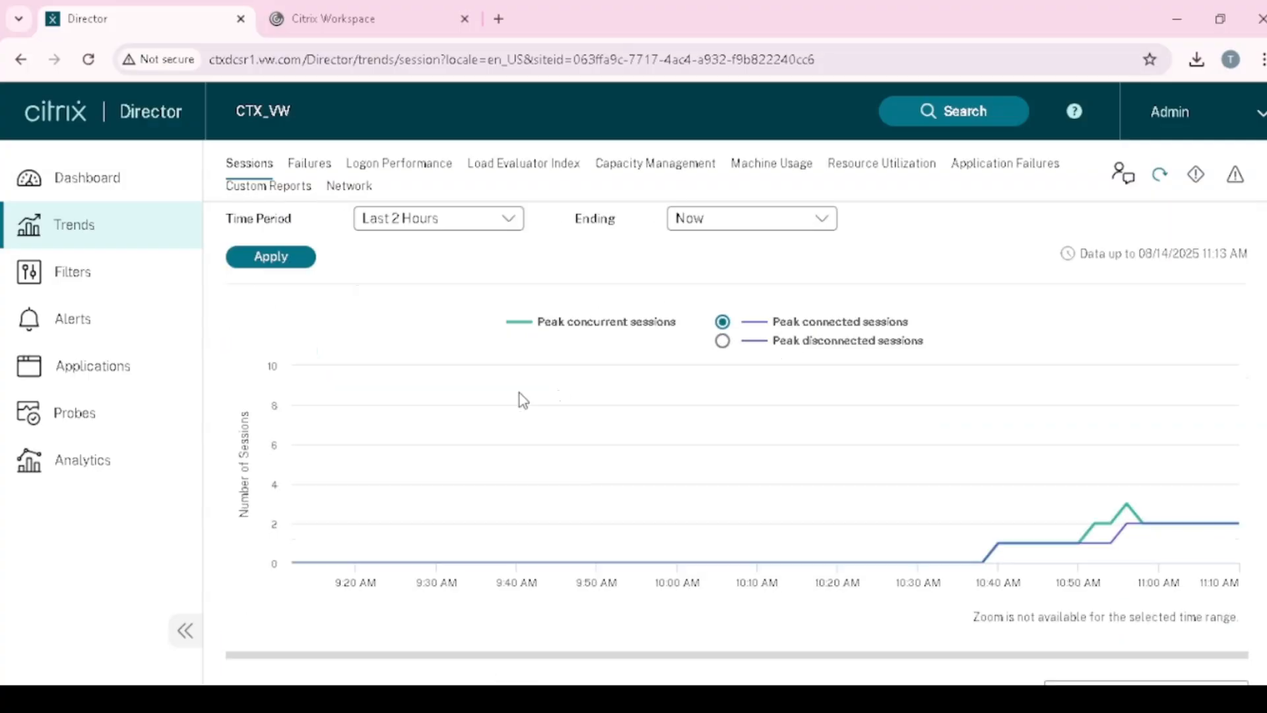
{"action": "scroll", "coordinate": [521, 399], "scroll_direction": "up", "scroll_amount": 4}
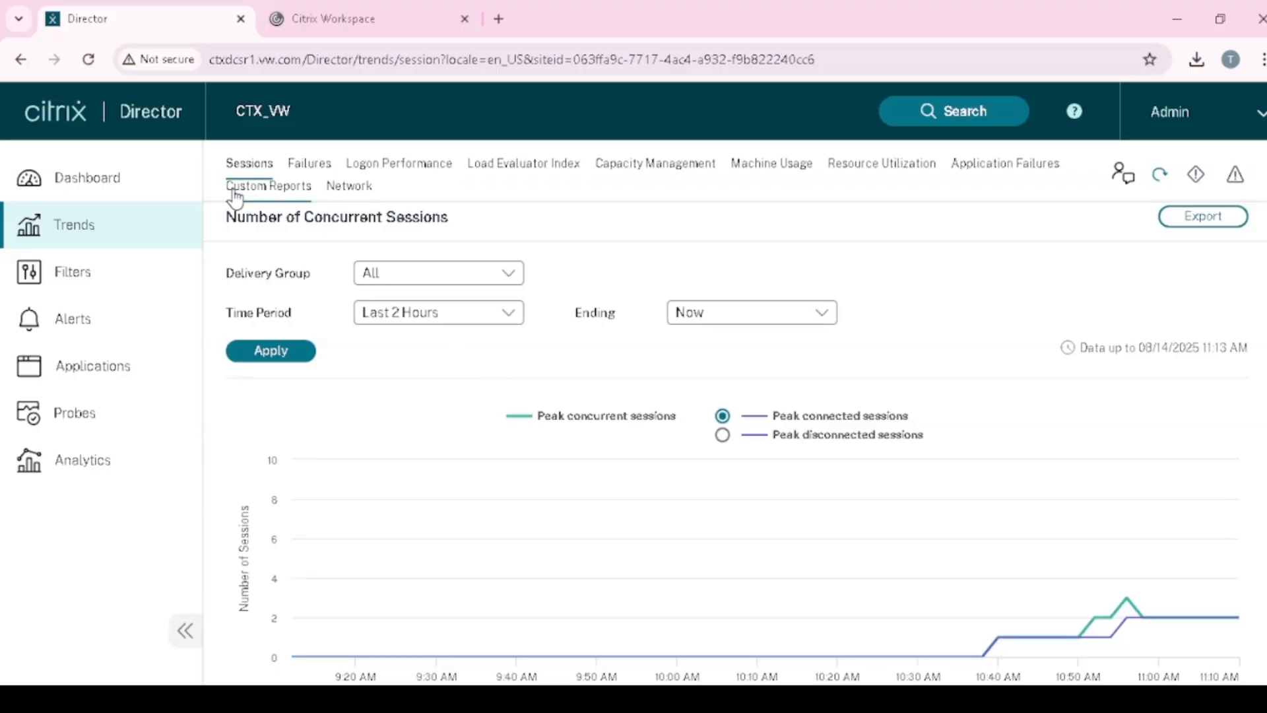
{"action": "left_click", "coordinate": [252, 171]}
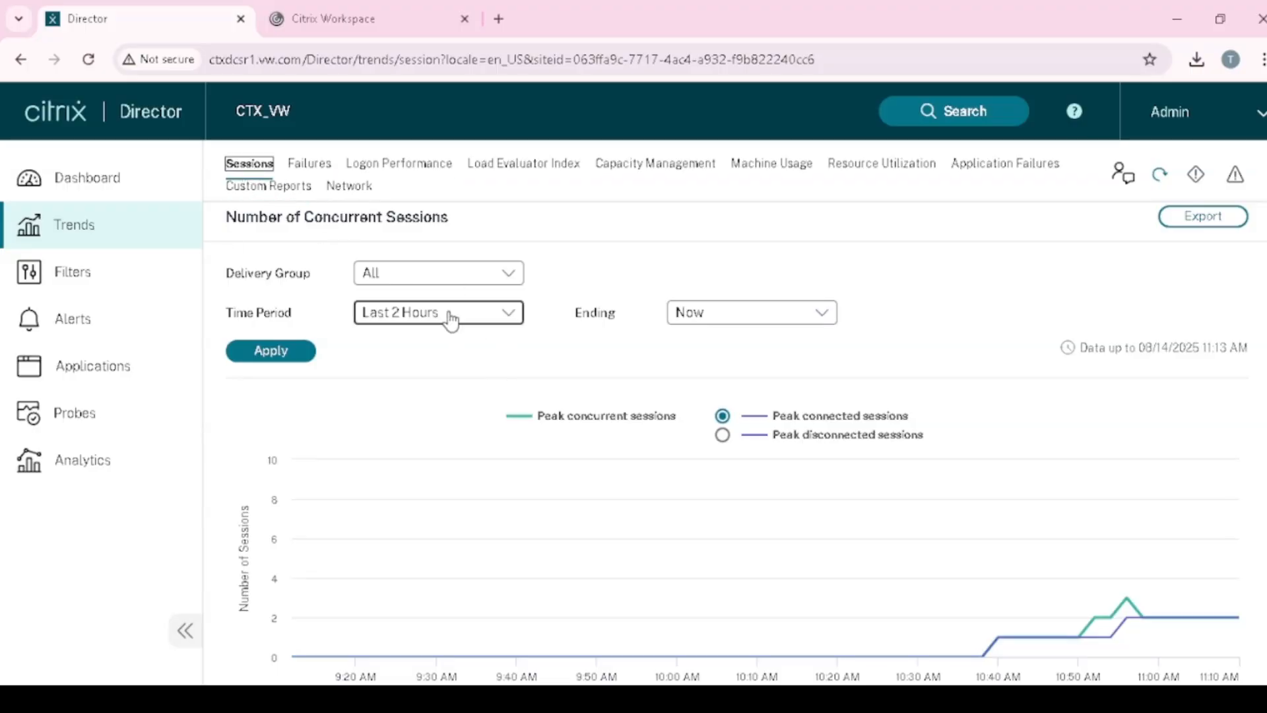
{"action": "left_click", "coordinate": [505, 282]}
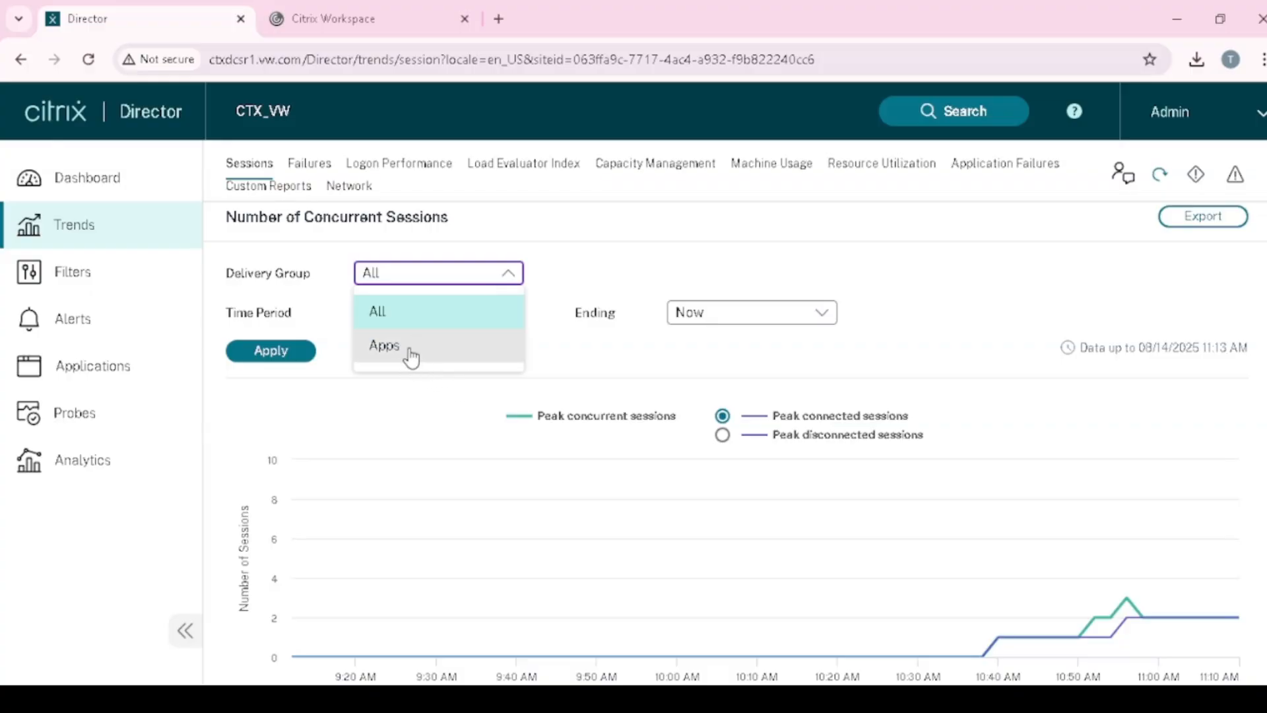
{"action": "left_click", "coordinate": [410, 353]}
{"action": "left_click", "coordinate": [516, 276]}
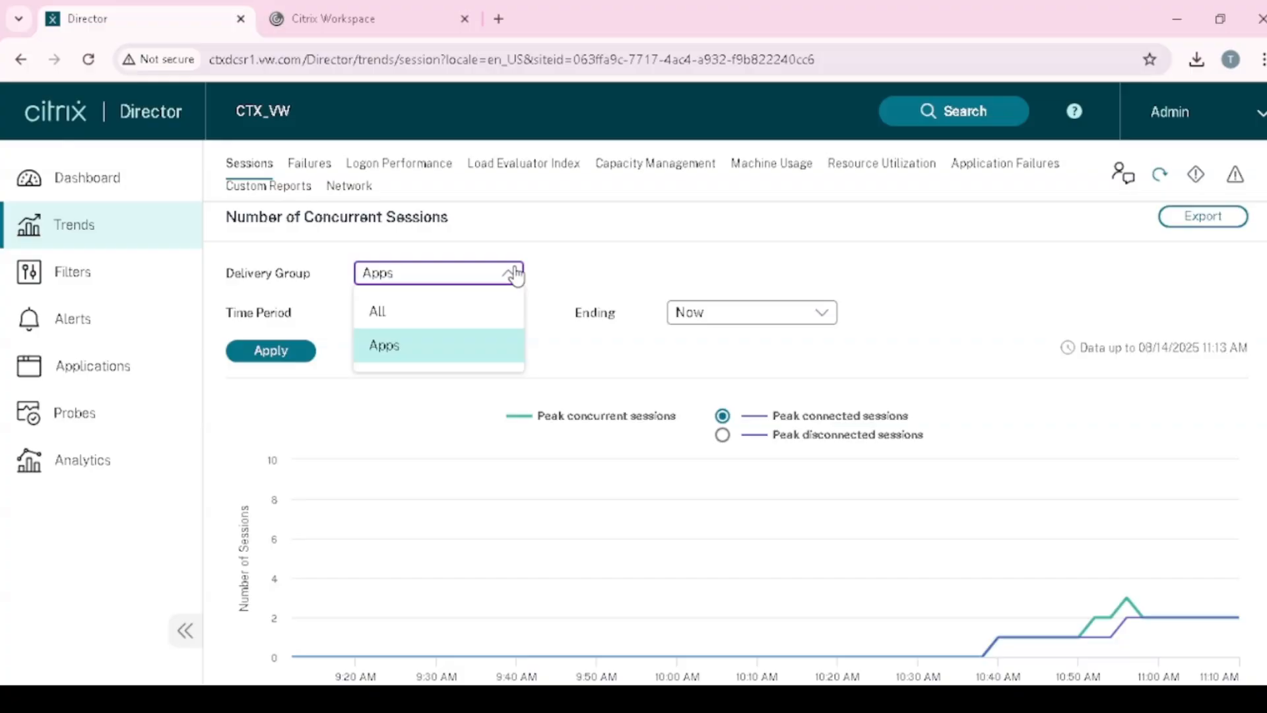
{"action": "left_click", "coordinate": [449, 311]}
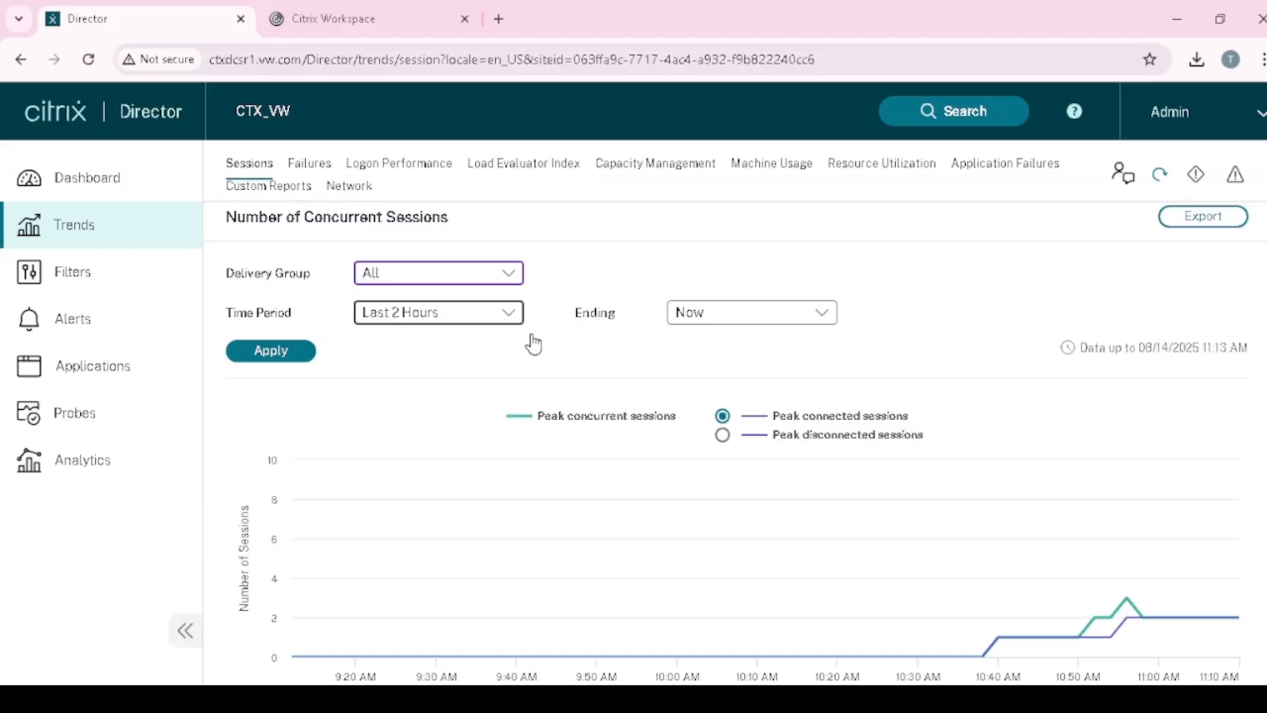
- Chart the last month of concurrent sessions ending on 08/13/2025
{"action": "left_click", "coordinate": [510, 324]}
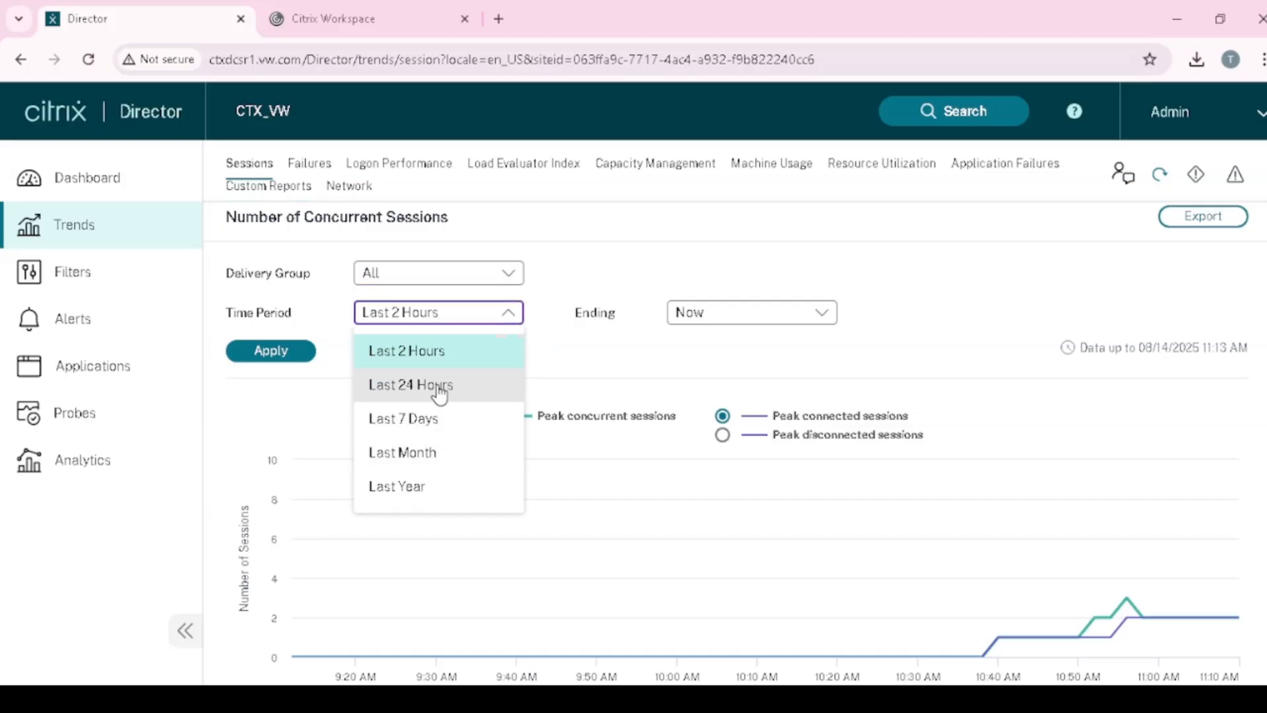
{"action": "left_click", "coordinate": [414, 455]}
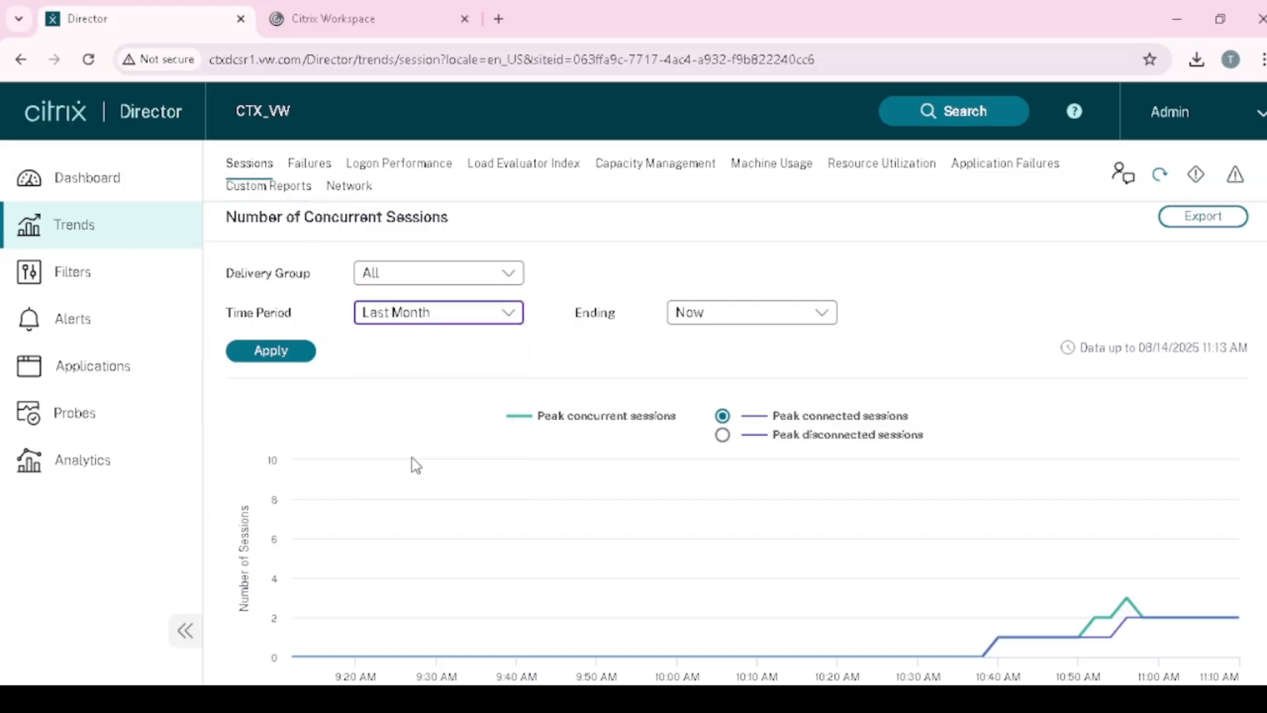
{"action": "left_click", "coordinate": [821, 321]}
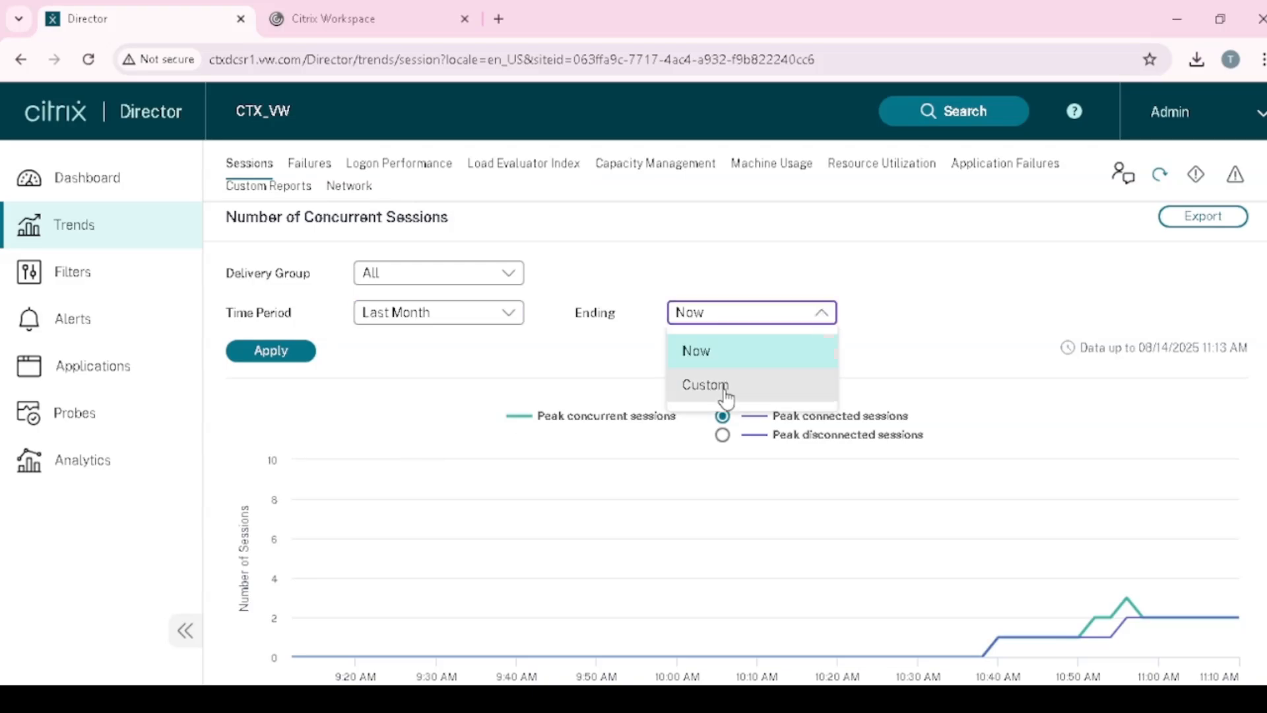
{"action": "left_click", "coordinate": [726, 389]}
{"action": "left_click", "coordinate": [1005, 312]}
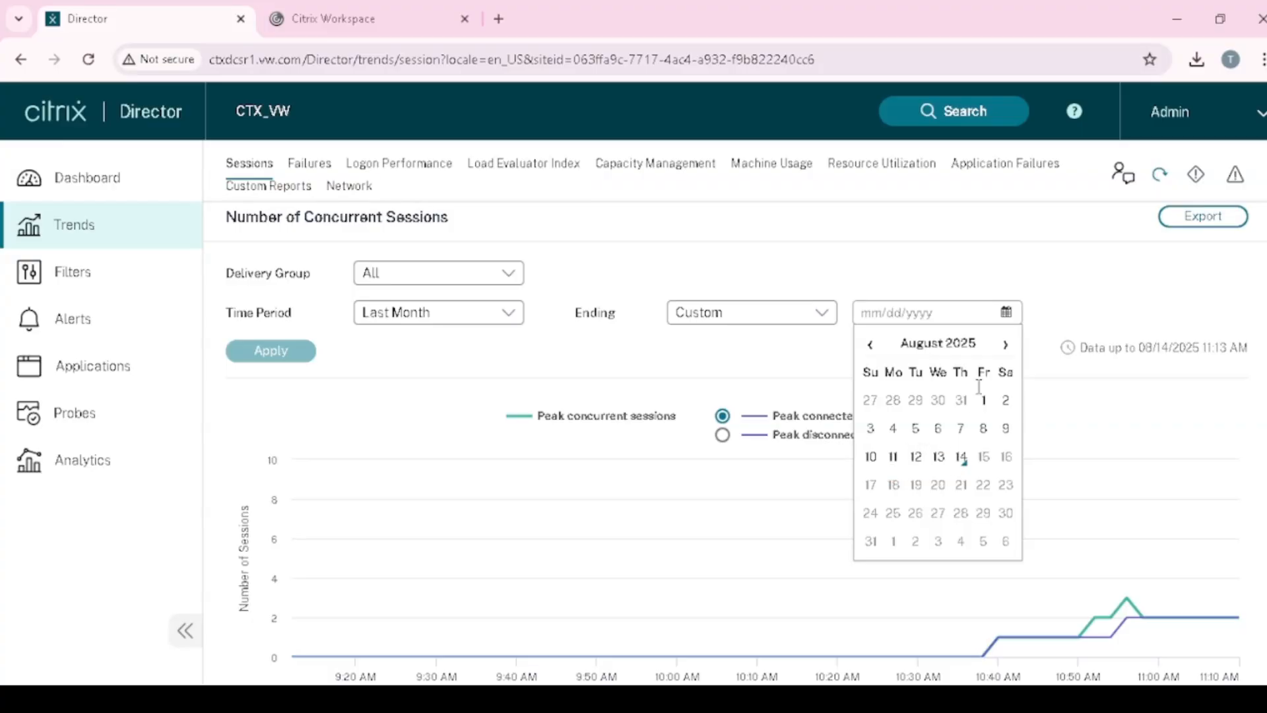
{"action": "left_click", "coordinate": [939, 458]}
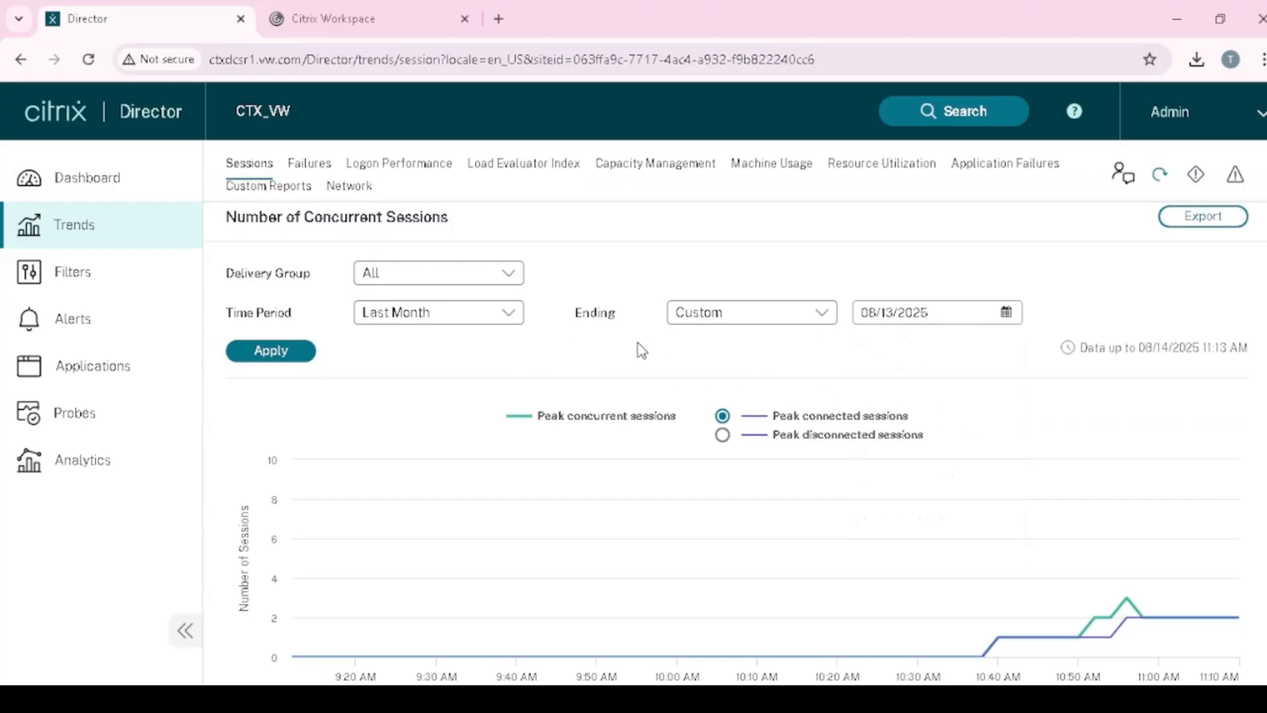
{"action": "left_click", "coordinate": [270, 351]}
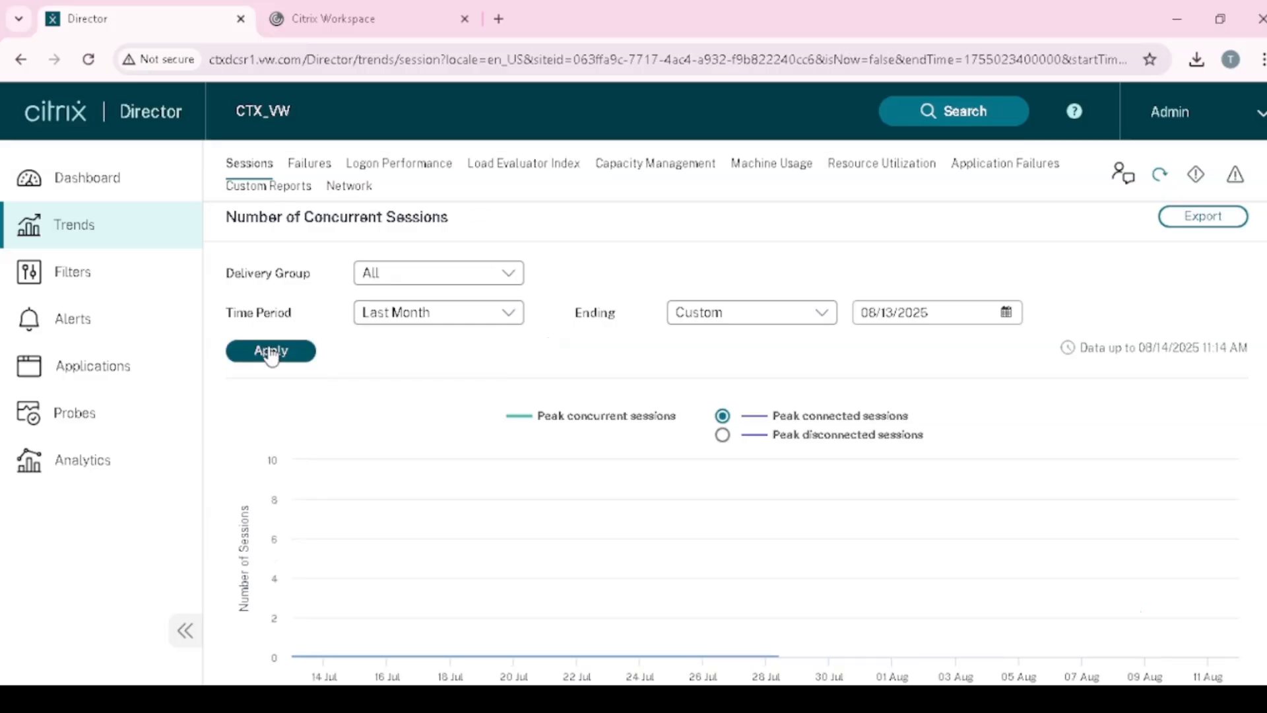
- Make the last-month report end now and reapply it
{"action": "left_click", "coordinate": [825, 316]}
{"action": "left_click", "coordinate": [738, 353]}
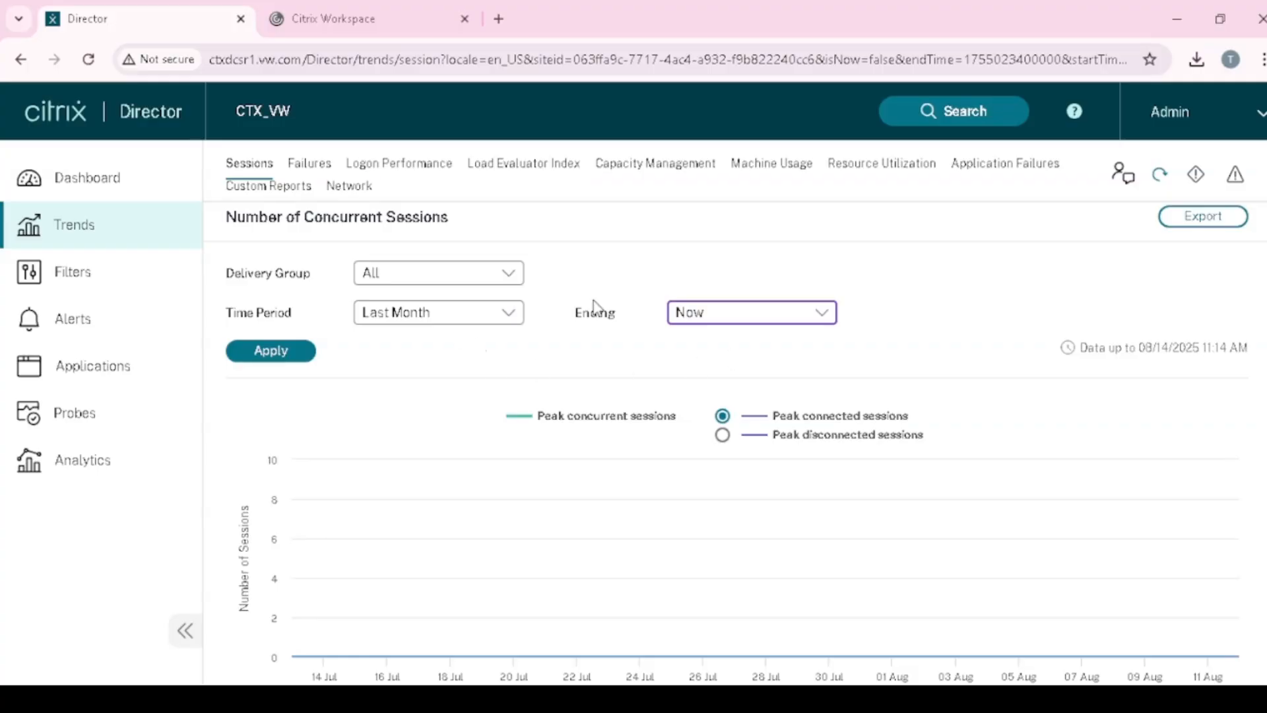
{"action": "left_click", "coordinate": [280, 360]}
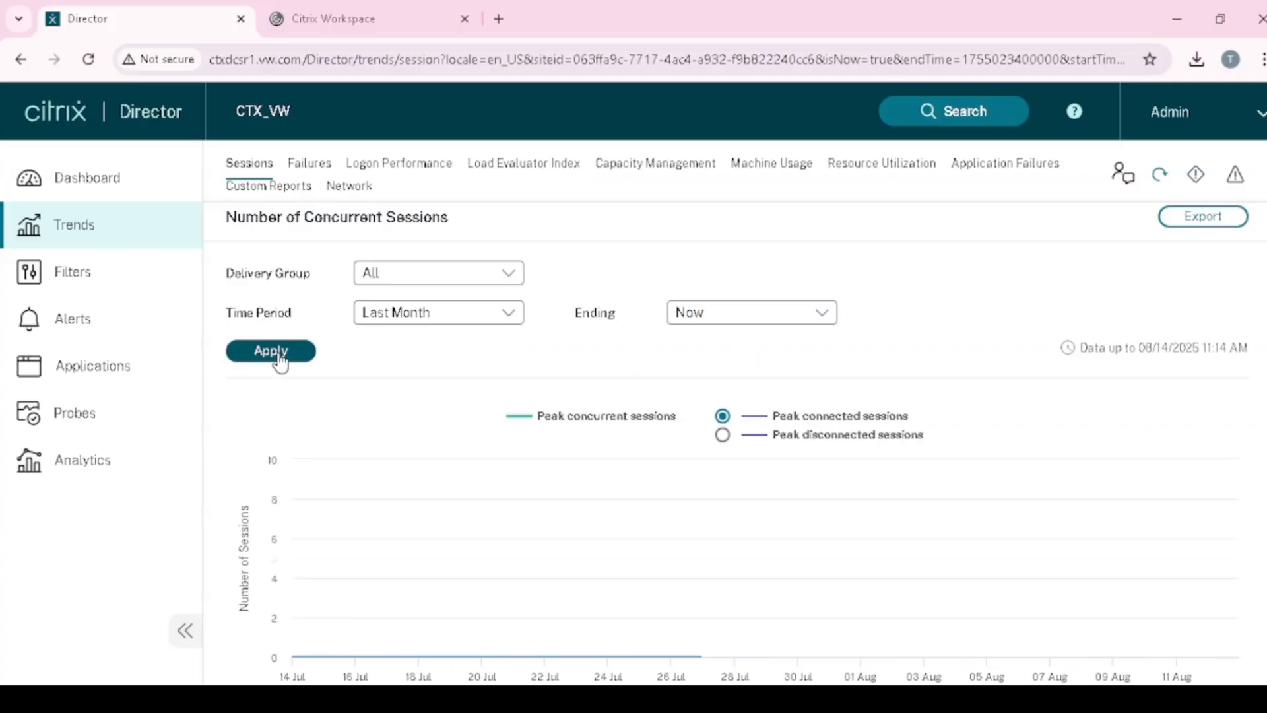
{"action": "scroll", "coordinate": [488, 369], "scroll_direction": "down", "scroll_amount": 2}
{"action": "scroll", "coordinate": [502, 389], "scroll_direction": "down", "scroll_amount": 4}
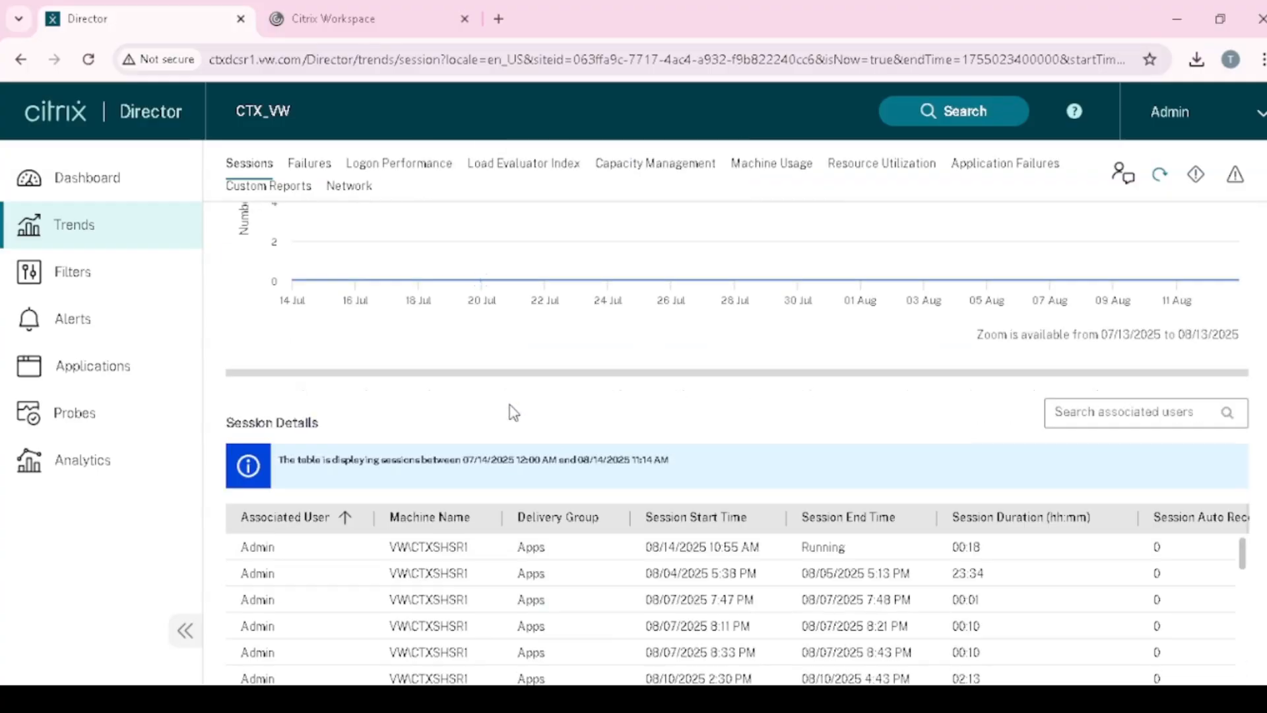
{"action": "scroll", "coordinate": [537, 416], "scroll_direction": "up", "scroll_amount": 5}
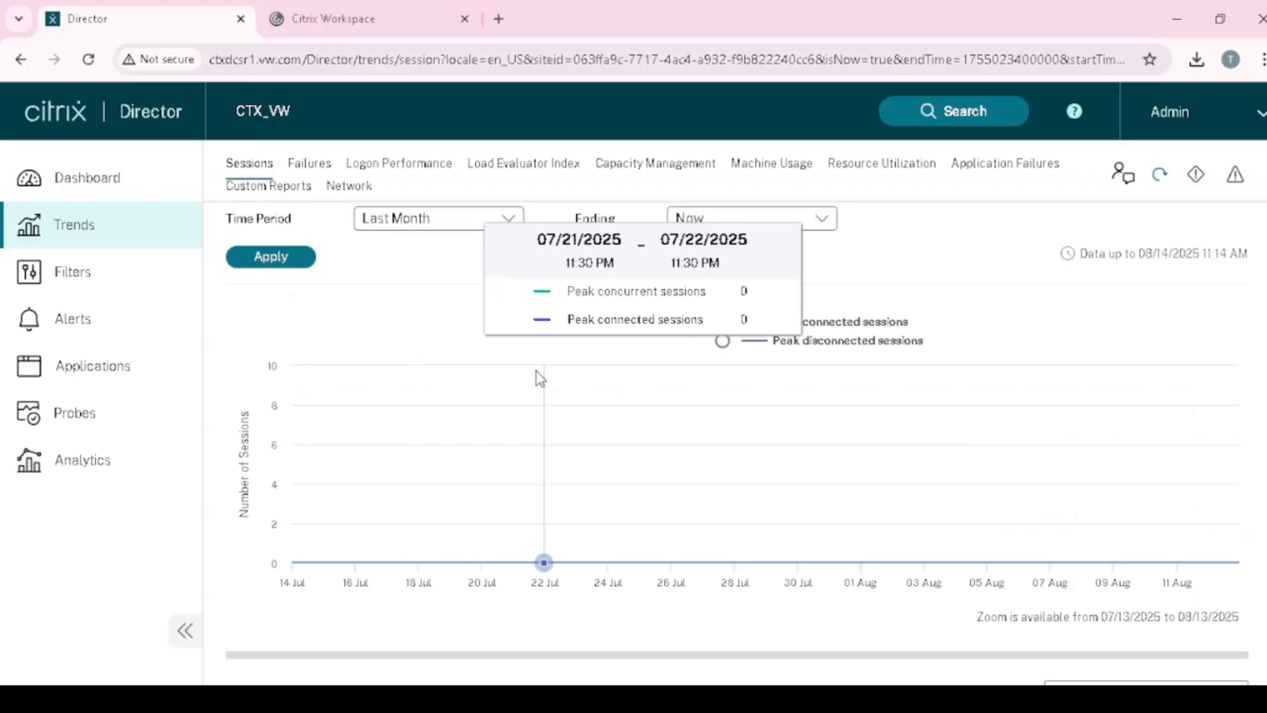
{"action": "scroll", "coordinate": [665, 447], "scroll_direction": "down", "scroll_amount": 1}
{"action": "scroll", "coordinate": [664, 446], "scroll_direction": "down", "scroll_amount": 4}
{"action": "scroll", "coordinate": [659, 453], "scroll_direction": "up", "scroll_amount": 1}
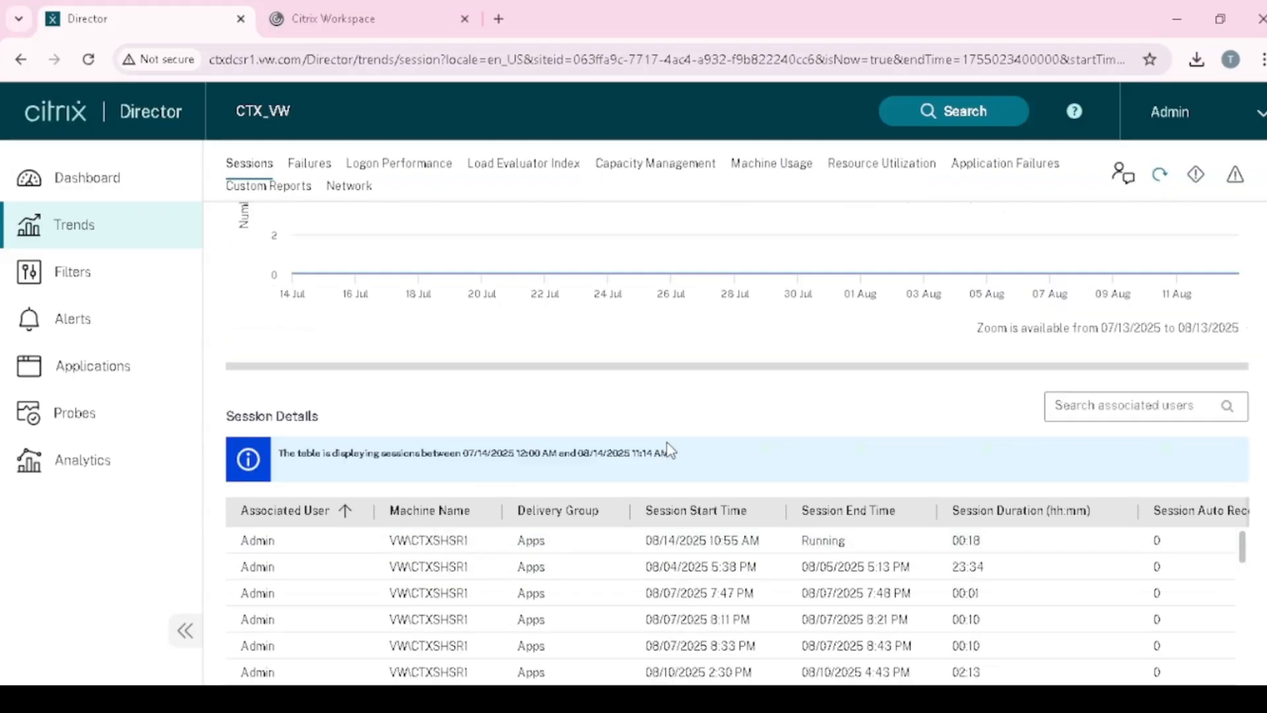
{"action": "scroll", "coordinate": [679, 487], "scroll_direction": "down", "scroll_amount": 3}
{"action": "scroll", "coordinate": [686, 489], "scroll_direction": "down", "scroll_amount": 2}
{"action": "scroll", "coordinate": [462, 528], "scroll_direction": "up", "scroll_amount": 4}
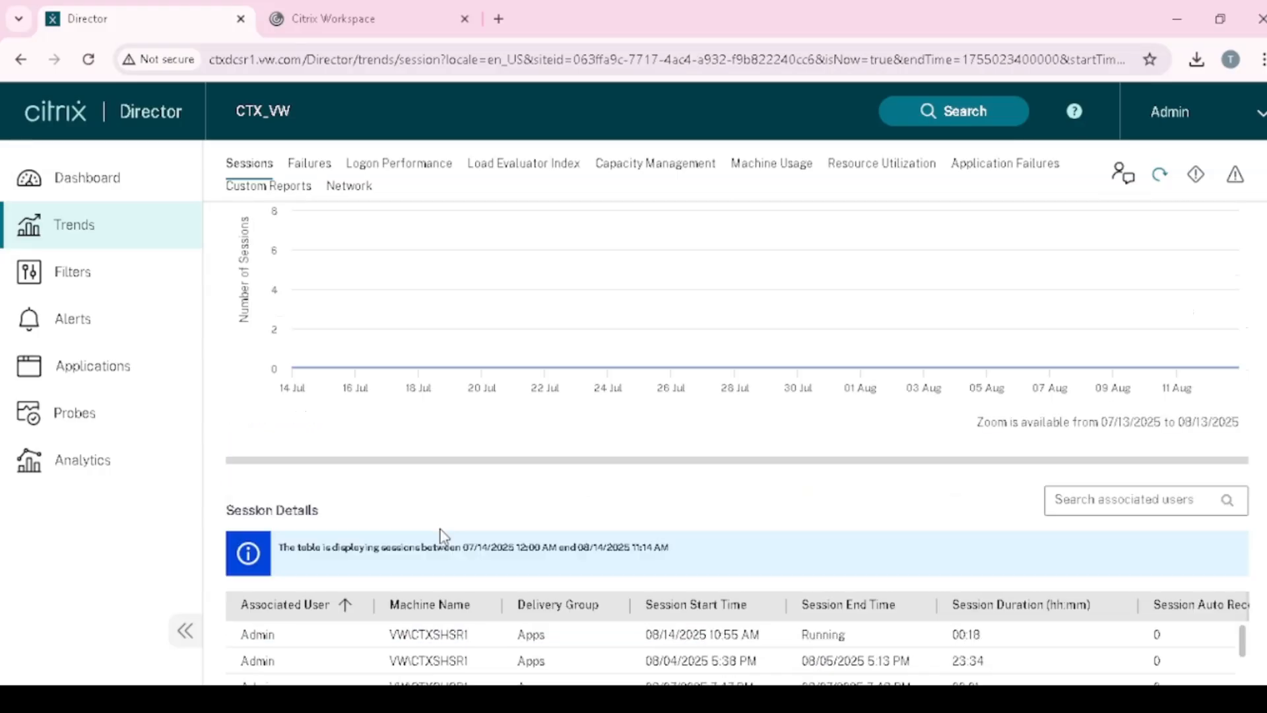
{"action": "scroll", "coordinate": [444, 536], "scroll_direction": "down", "scroll_amount": 3}
{"action": "scroll", "coordinate": [523, 512], "scroll_direction": "down", "scroll_amount": 2}
{"action": "scroll", "coordinate": [753, 524], "scroll_direction": "down", "scroll_amount": 1}
{"action": "scroll", "coordinate": [779, 526], "scroll_direction": "down", "scroll_amount": 2}
{"action": "scroll", "coordinate": [795, 482], "scroll_direction": "up", "scroll_amount": 1}
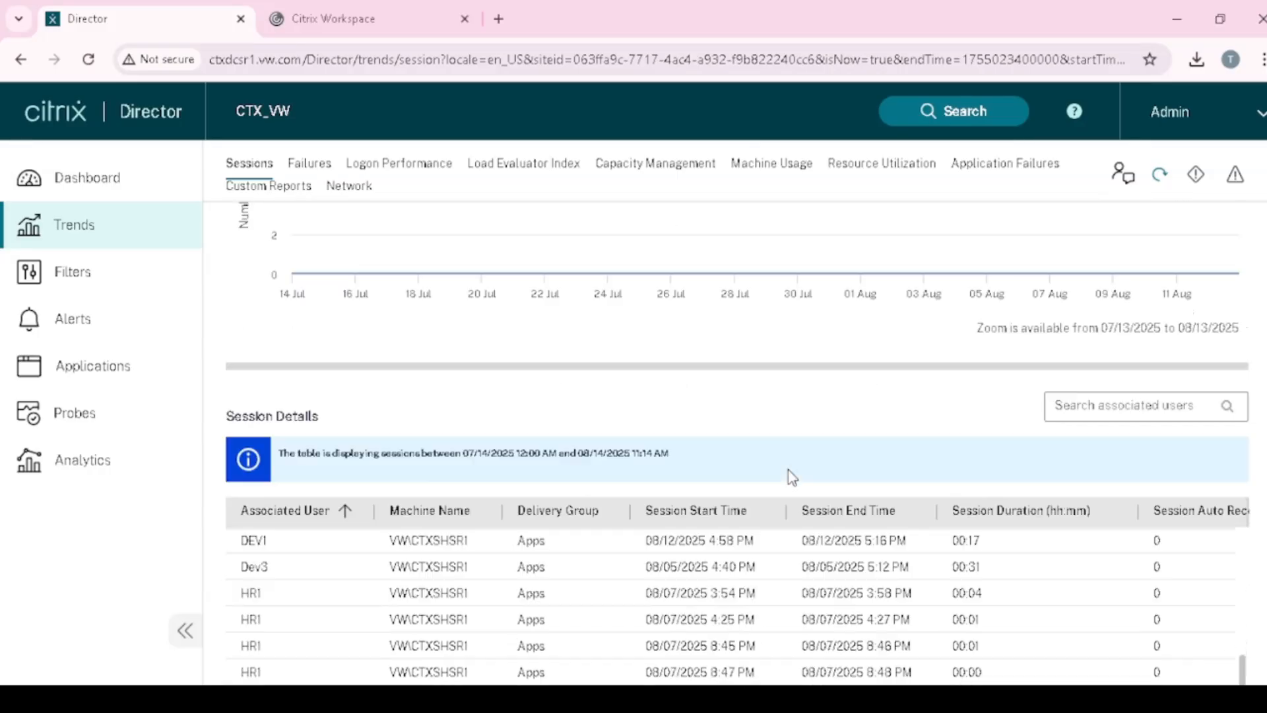
{"action": "scroll", "coordinate": [759, 528], "scroll_direction": "down", "scroll_amount": 3}
{"action": "scroll", "coordinate": [594, 568], "scroll_direction": "down", "scroll_amount": 1}
{"action": "scroll", "coordinate": [396, 602], "scroll_direction": "up", "scroll_amount": 8}
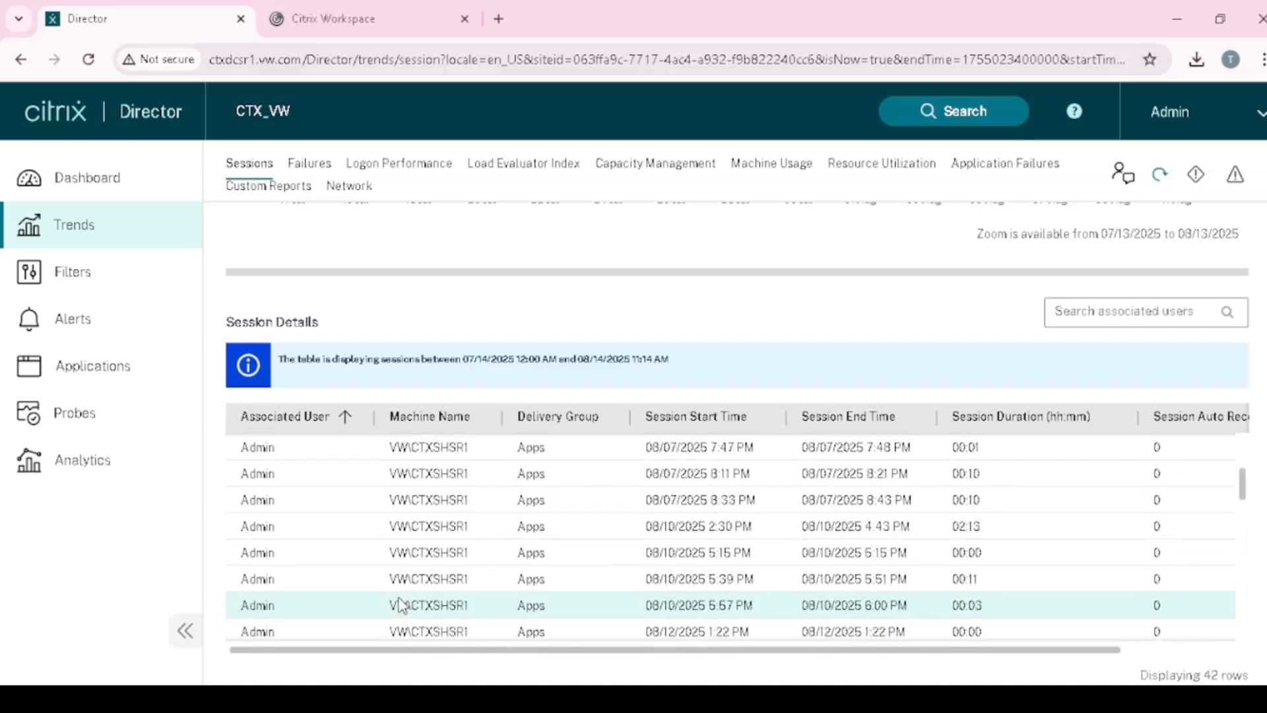
{"action": "scroll", "coordinate": [399, 547], "scroll_direction": "up", "scroll_amount": 3}
{"action": "scroll", "coordinate": [384, 537], "scroll_direction": "down", "scroll_amount": 6}
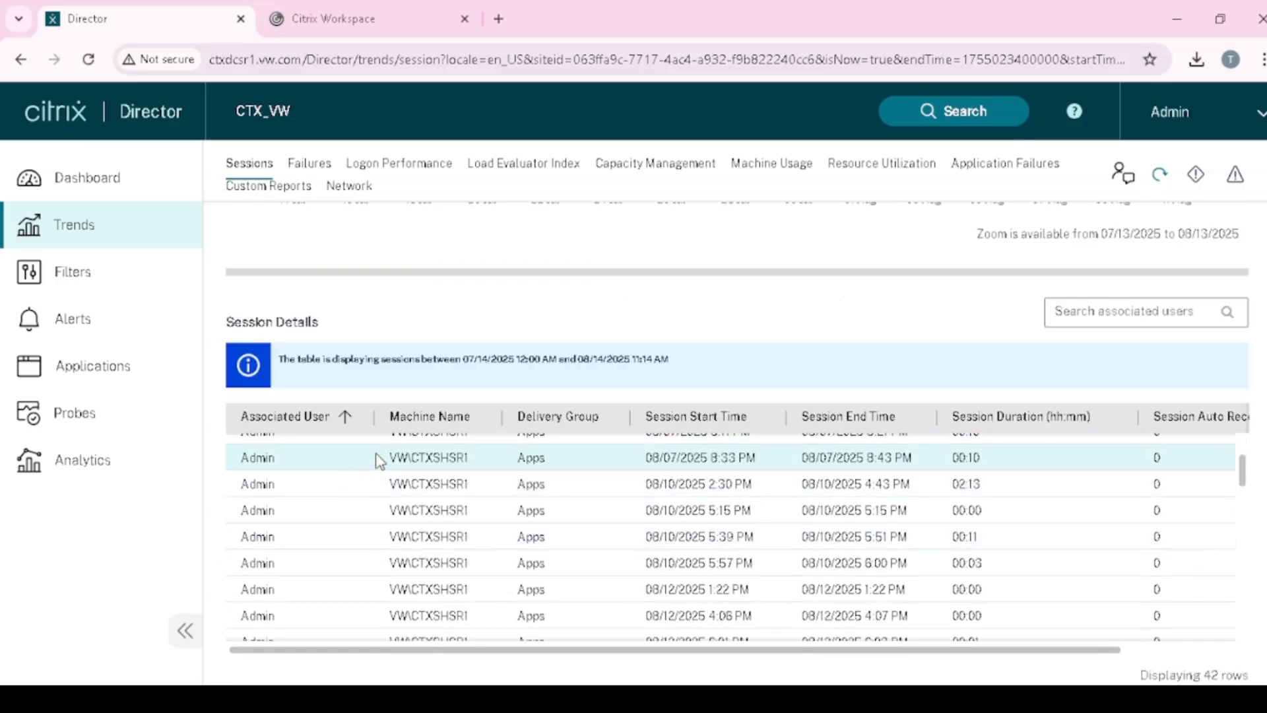
{"action": "scroll", "coordinate": [450, 504], "scroll_direction": "up", "scroll_amount": 3}
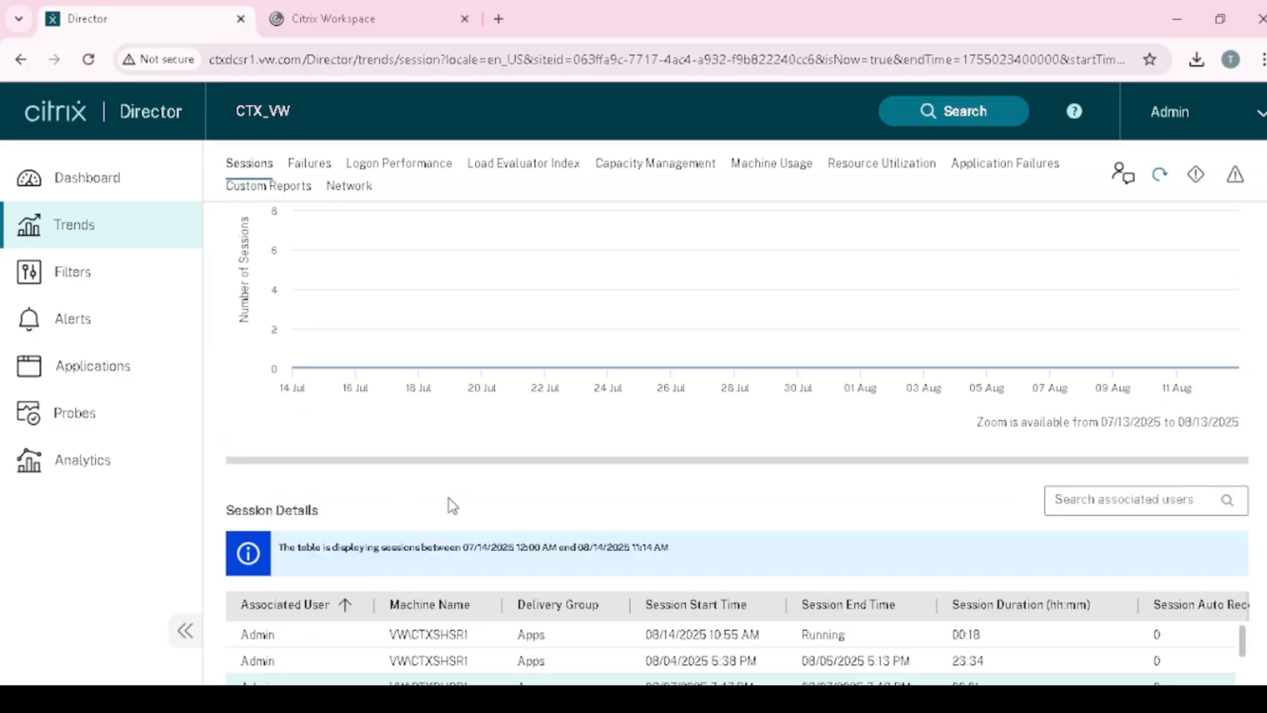
{"action": "scroll", "coordinate": [450, 503], "scroll_direction": "down", "scroll_amount": 3}
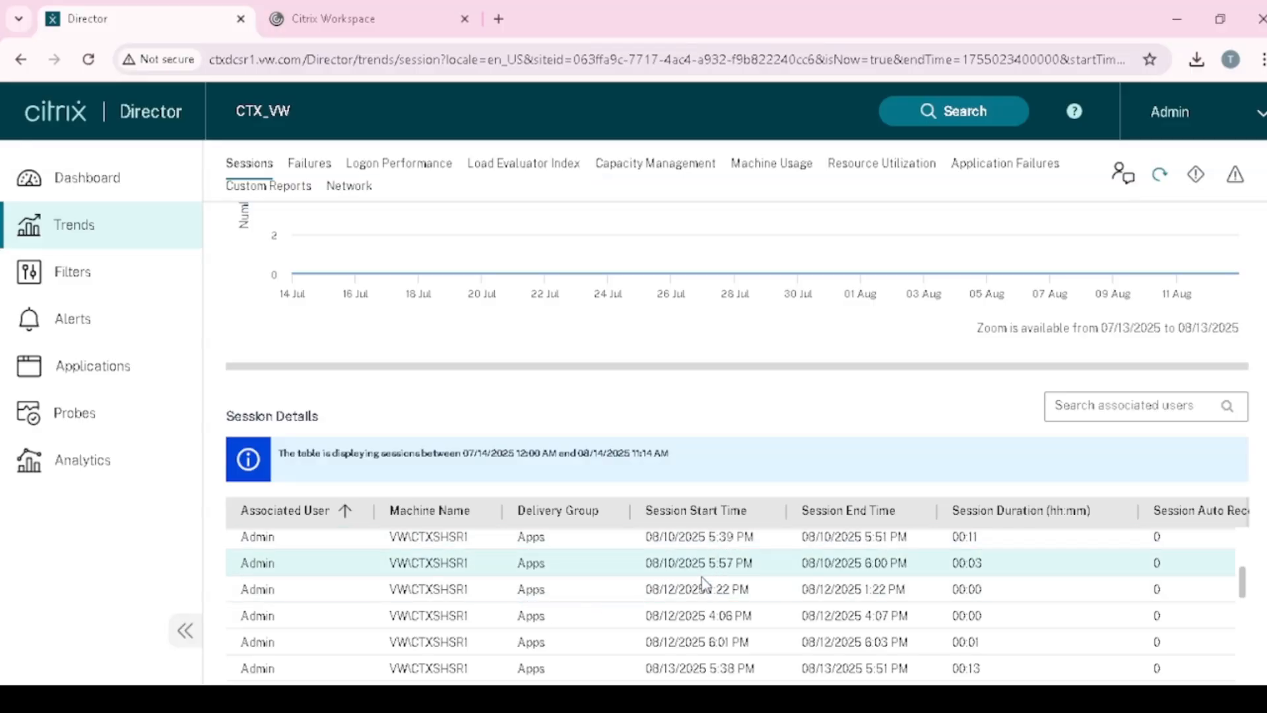
{"action": "scroll", "coordinate": [849, 562], "scroll_direction": "down", "scroll_amount": 5}
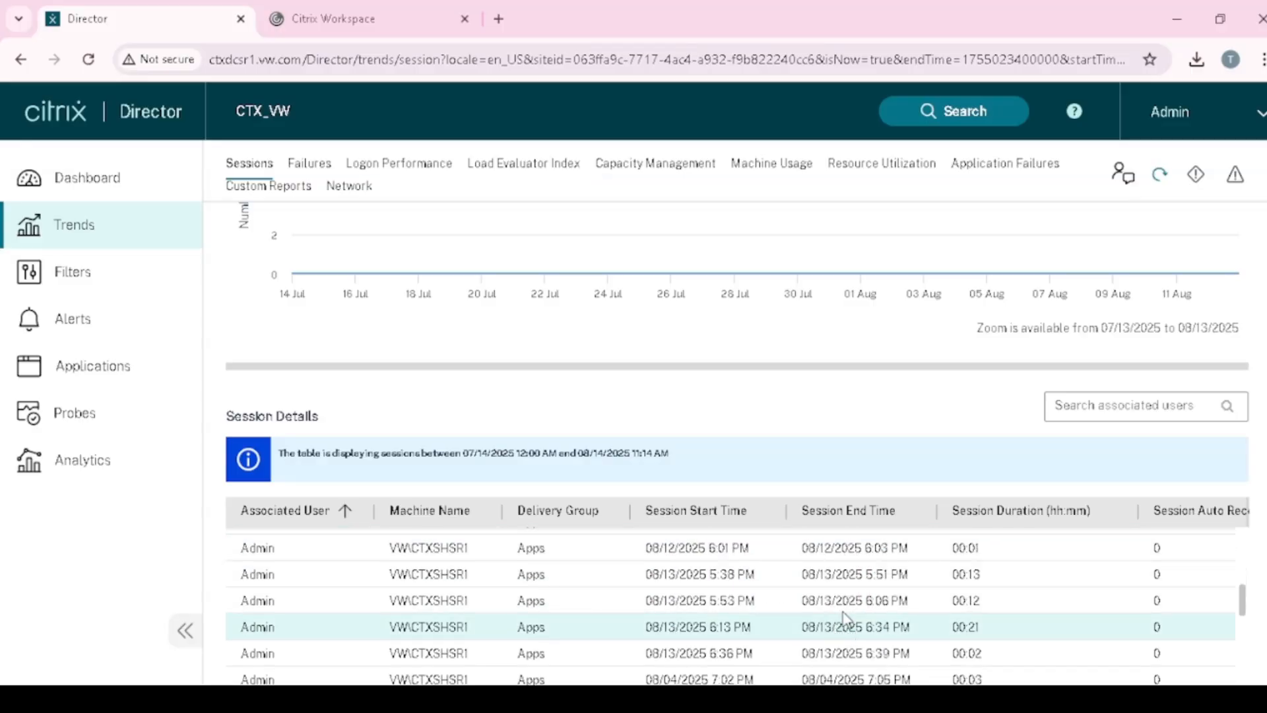
{"action": "scroll", "coordinate": [889, 630], "scroll_direction": "down", "scroll_amount": 4}
{"action": "scroll", "coordinate": [964, 636], "scroll_direction": "up", "scroll_amount": 4}
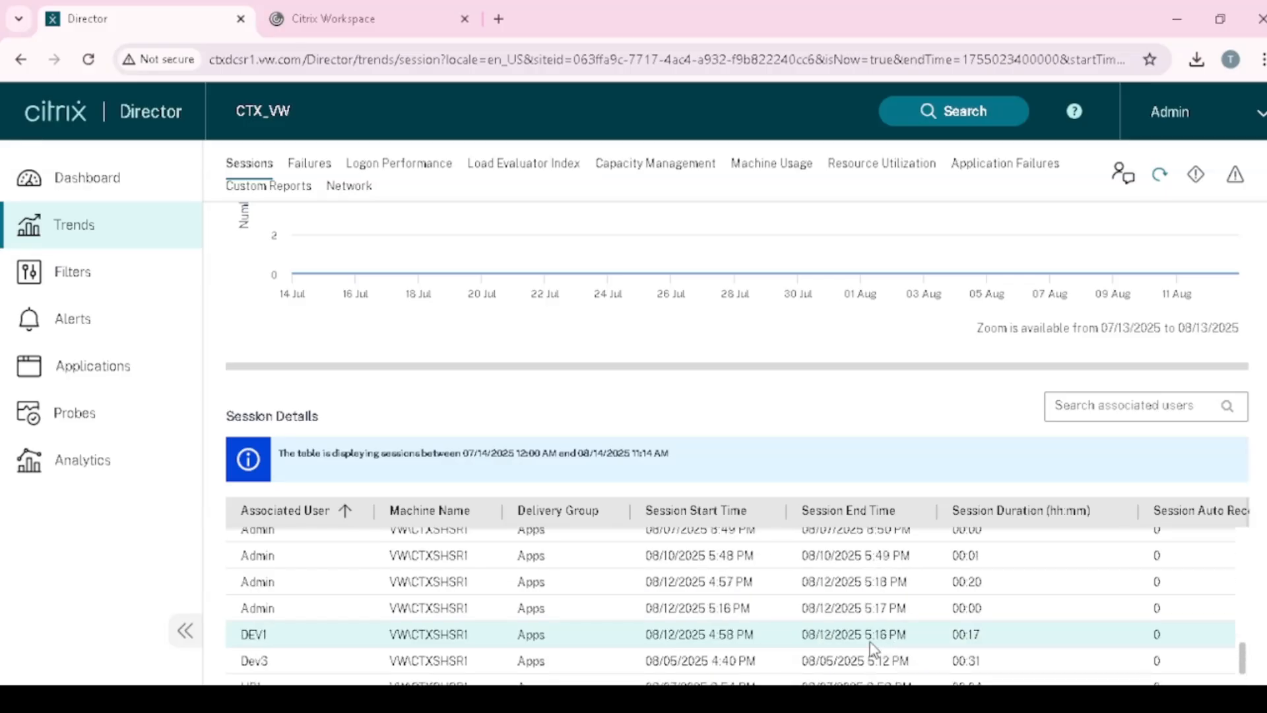
{"action": "scroll", "coordinate": [1056, 607], "scroll_direction": "down", "scroll_amount": 3}
{"action": "scroll", "coordinate": [1088, 567], "scroll_direction": "up", "scroll_amount": 10}
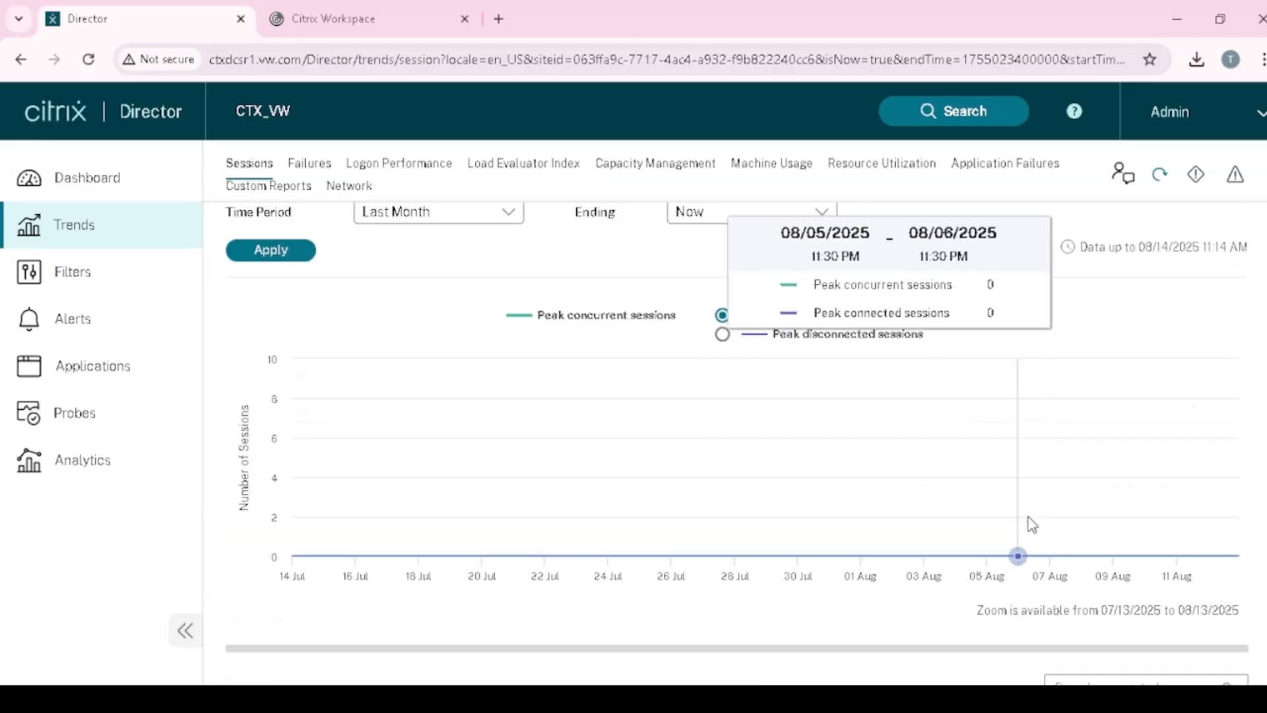
{"action": "scroll", "coordinate": [857, 607], "scroll_direction": "down", "scroll_amount": 8}
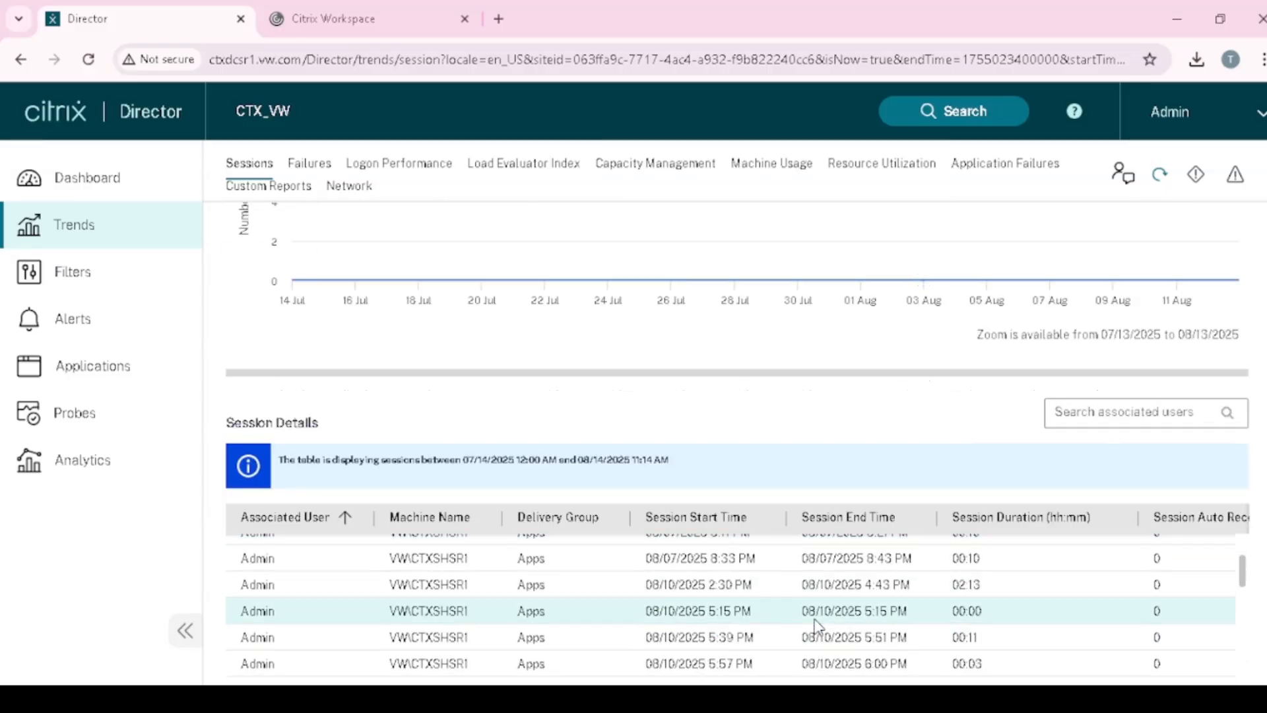
{"action": "scroll", "coordinate": [824, 615], "scroll_direction": "up", "scroll_amount": 5}
{"action": "scroll", "coordinate": [826, 614], "scroll_direction": "up", "scroll_amount": 2}
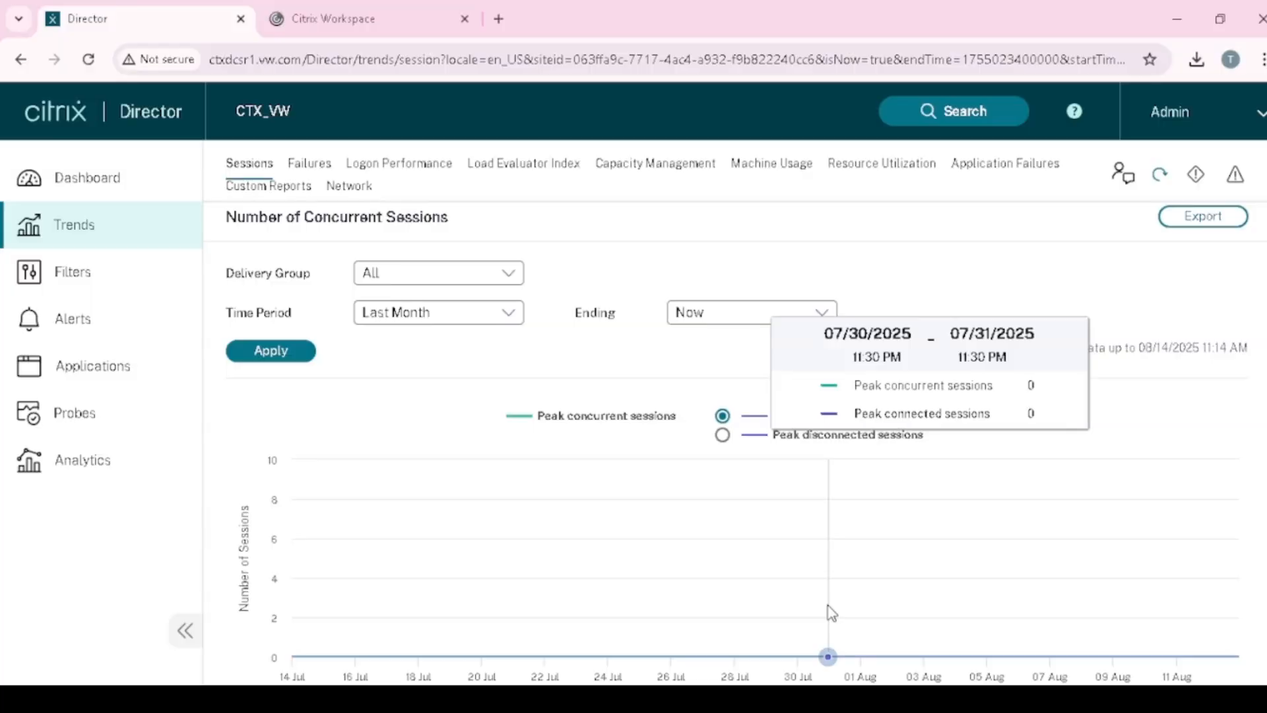
- Export the last-month concurrent sessions trend as a PDF named 'Report 1'
{"action": "left_click", "coordinate": [1210, 218]}
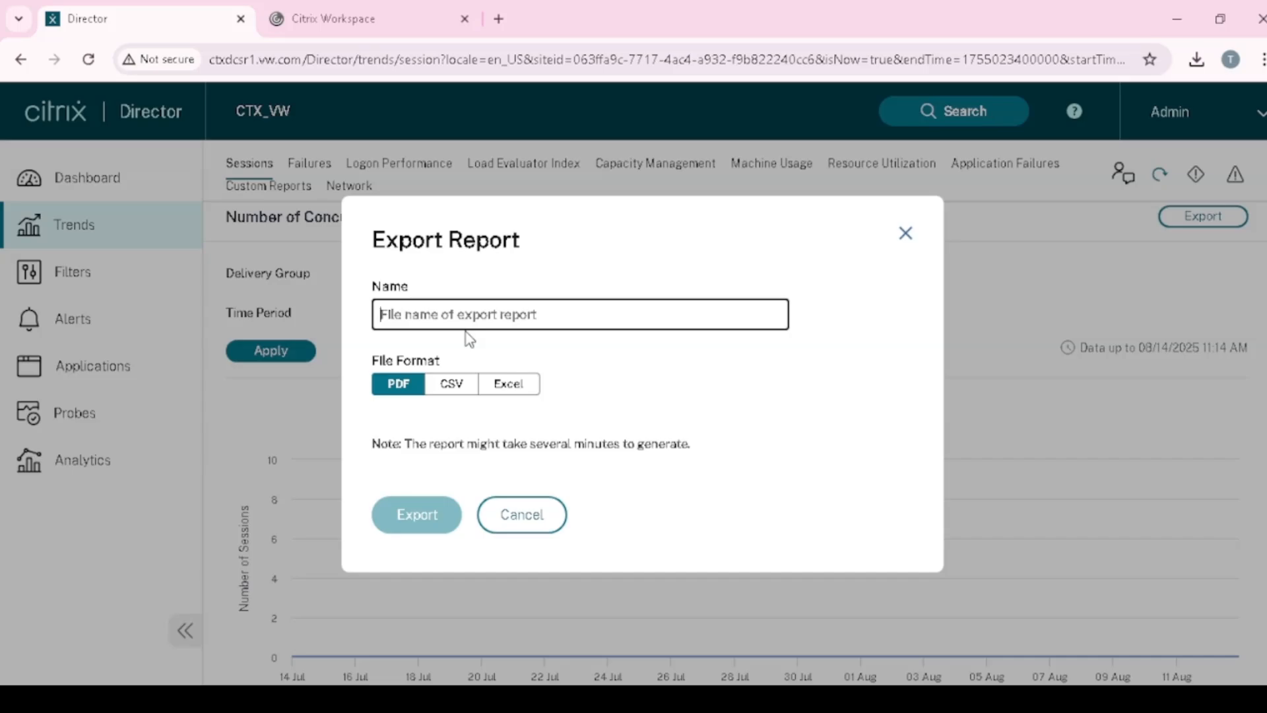
{"action": "type", "text": "Report"}
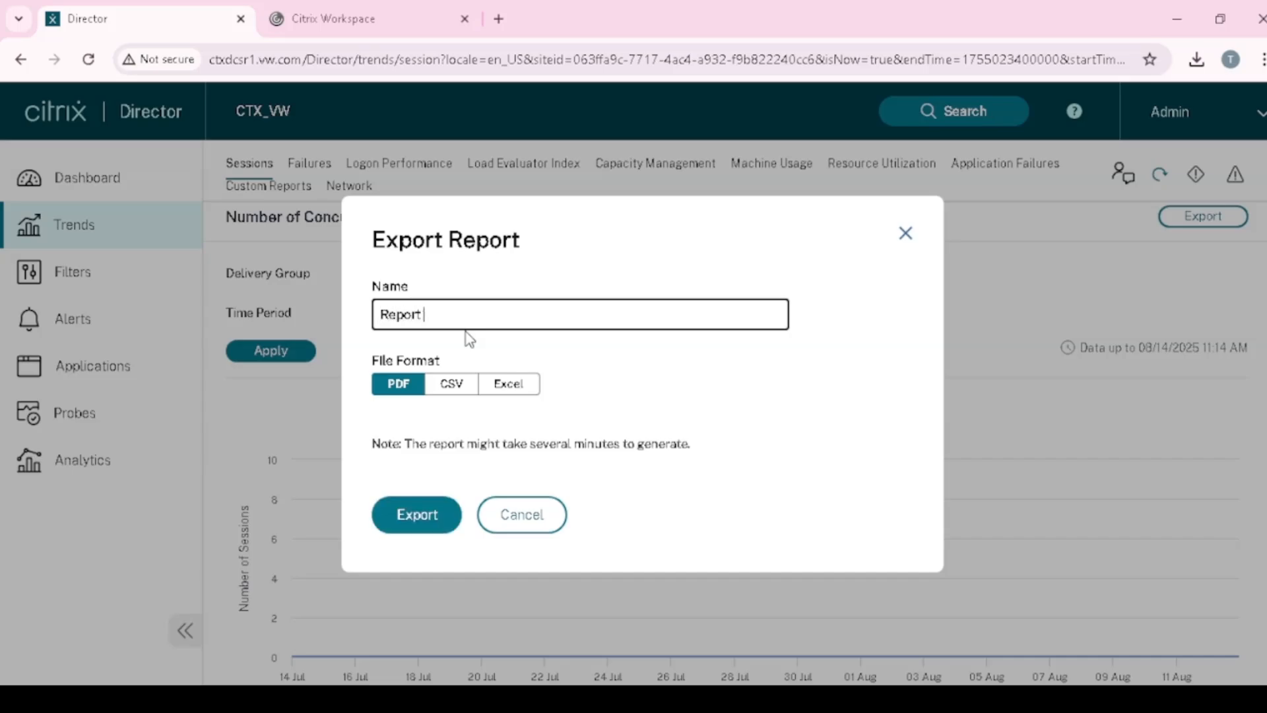
{"action": "type", "text": " 1"}
{"action": "left_click", "coordinate": [449, 383]}
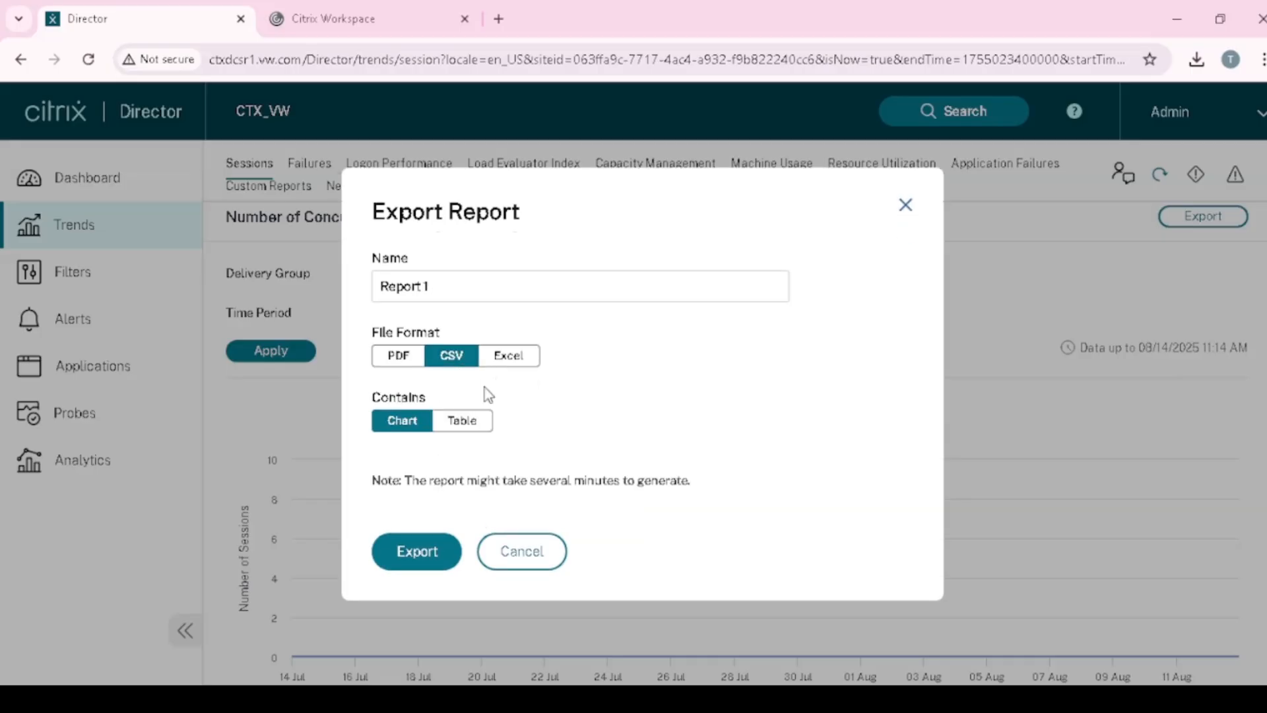
{"action": "left_click", "coordinate": [519, 361]}
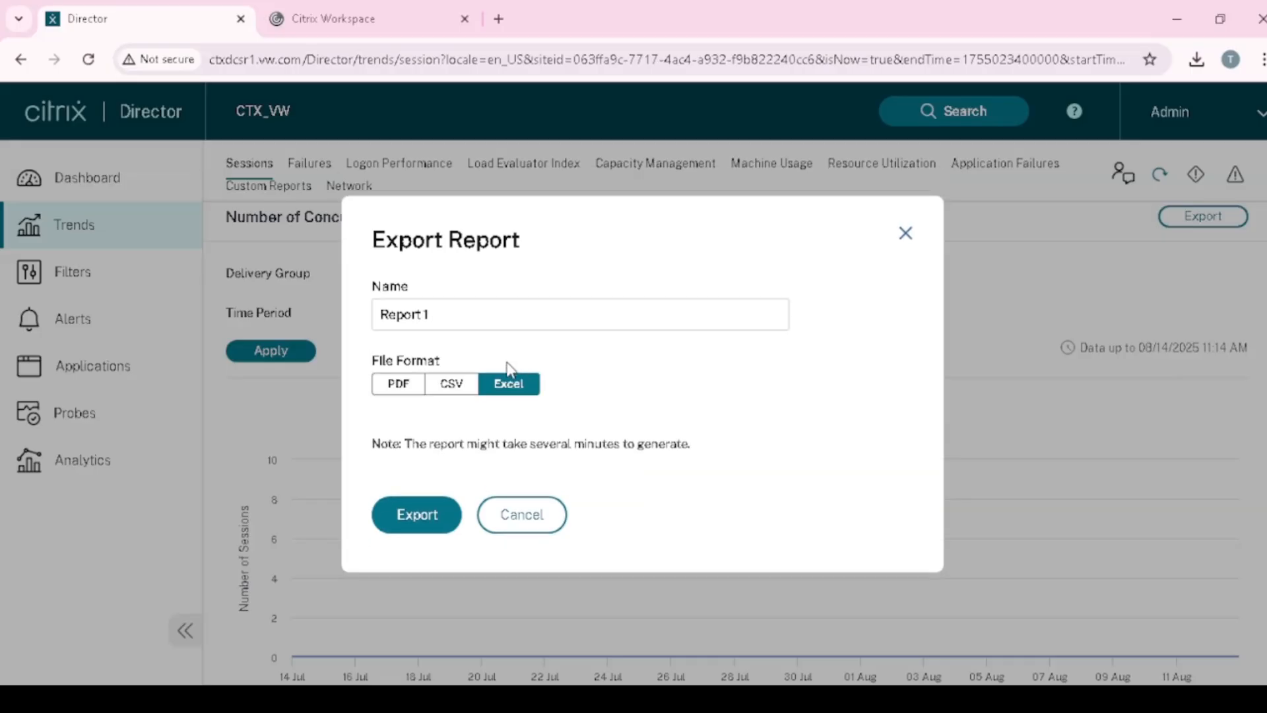
{"action": "left_click", "coordinate": [454, 386]}
{"action": "left_click", "coordinate": [398, 360]}
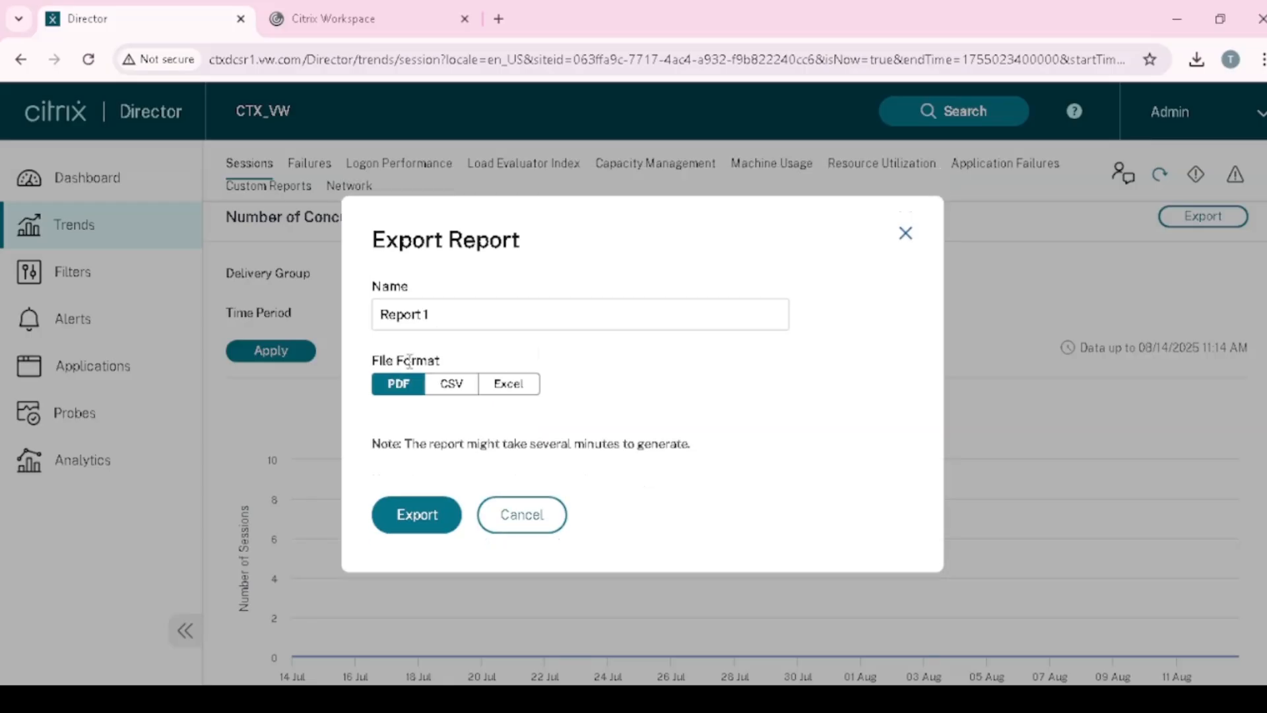
{"action": "left_click", "coordinate": [472, 317]}
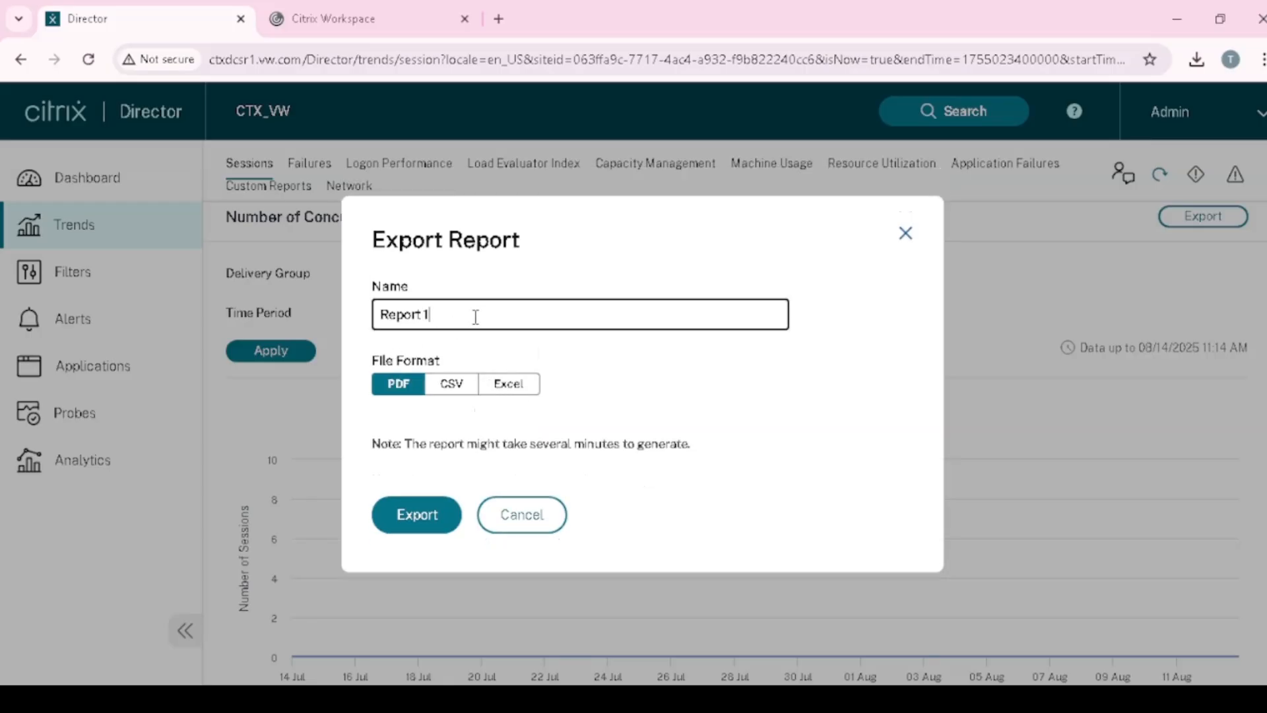
{"action": "left_click", "coordinate": [437, 516]}
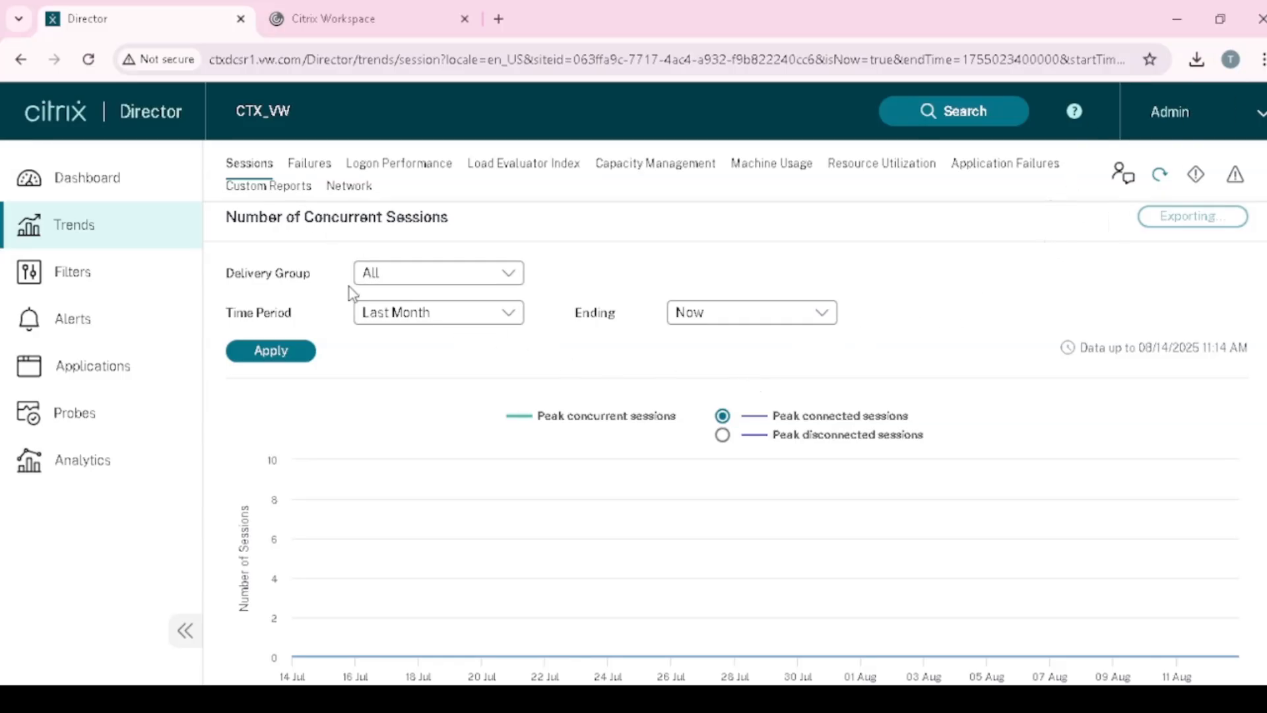
- Switch from the Sessions trend to the Failures tab under Trends
{"action": "scroll", "coordinate": [489, 470], "scroll_direction": "down", "scroll_amount": 6}
{"action": "scroll", "coordinate": [489, 471], "scroll_direction": "up", "scroll_amount": 6}
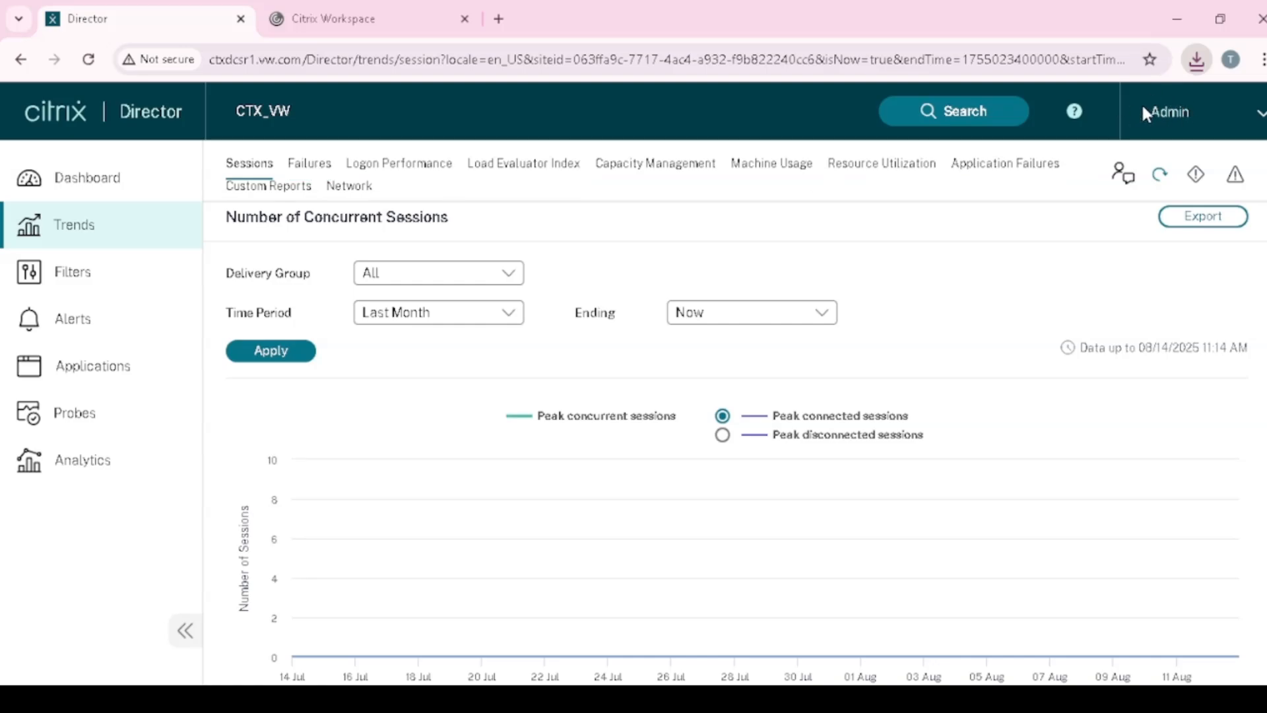
{"action": "left_click", "coordinate": [310, 169]}
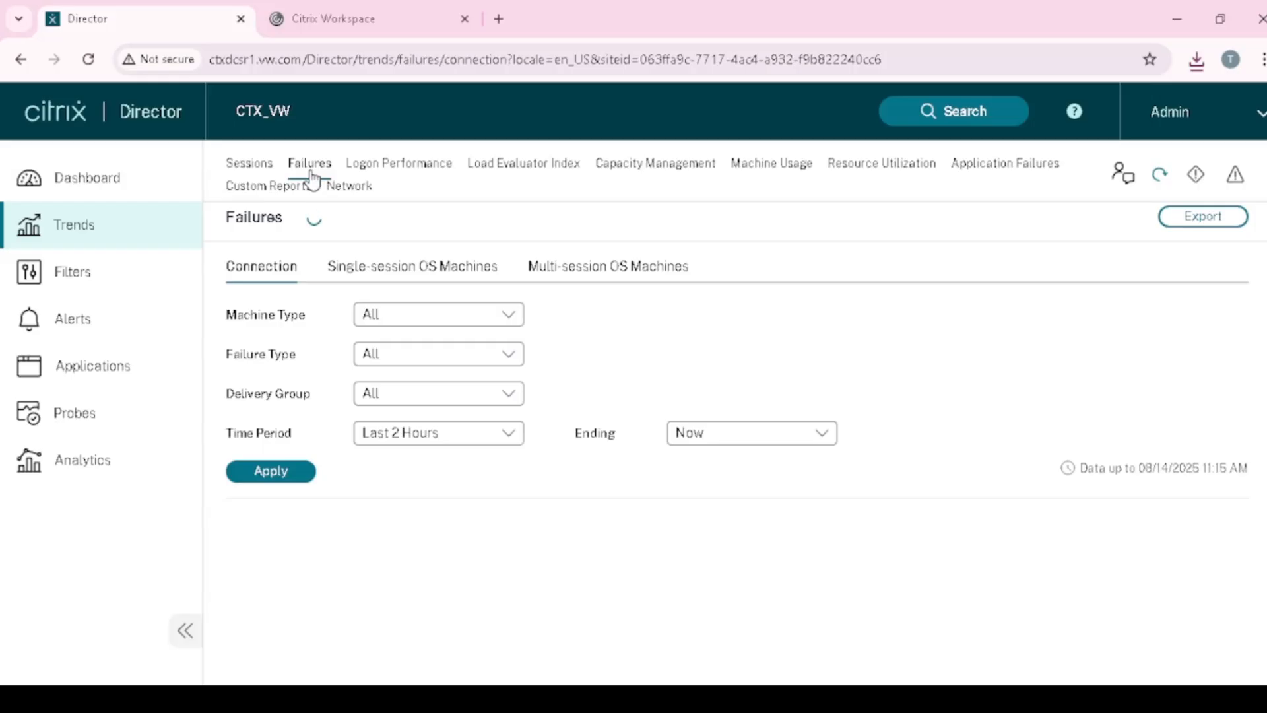
- Filter connection failures to Last 24 Hours, Multi-session OS, all failure types and all delivery groups
{"action": "scroll", "coordinate": [532, 395], "scroll_direction": "down", "scroll_amount": 5}
{"action": "scroll", "coordinate": [532, 427], "scroll_direction": "down", "scroll_amount": 1}
{"action": "scroll", "coordinate": [528, 430], "scroll_direction": "up", "scroll_amount": 6}
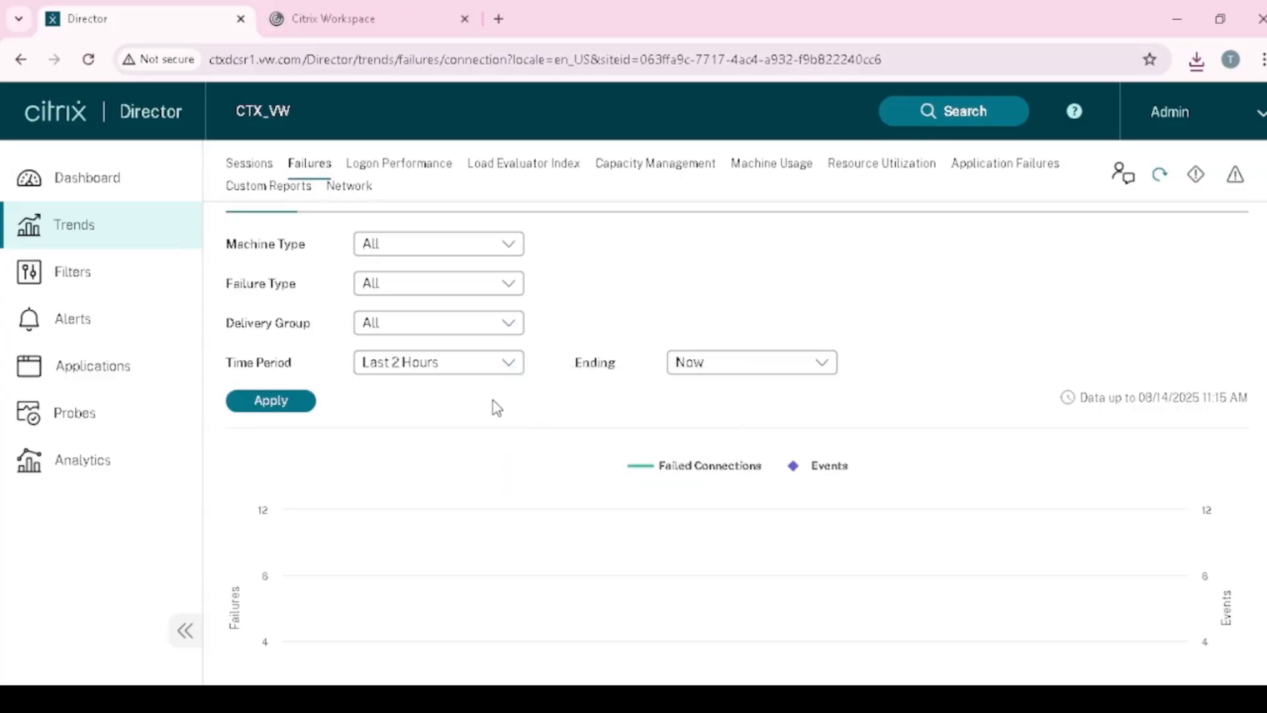
{"action": "left_click", "coordinate": [509, 362]}
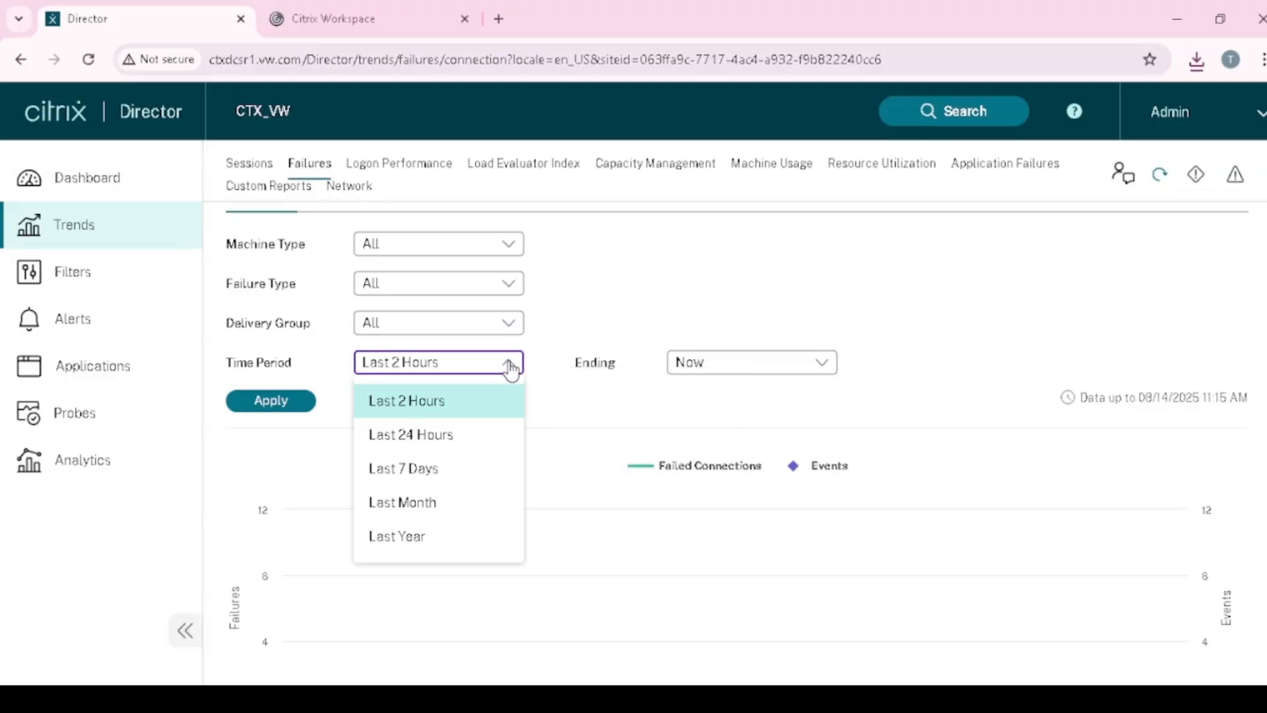
{"action": "left_click", "coordinate": [453, 439]}
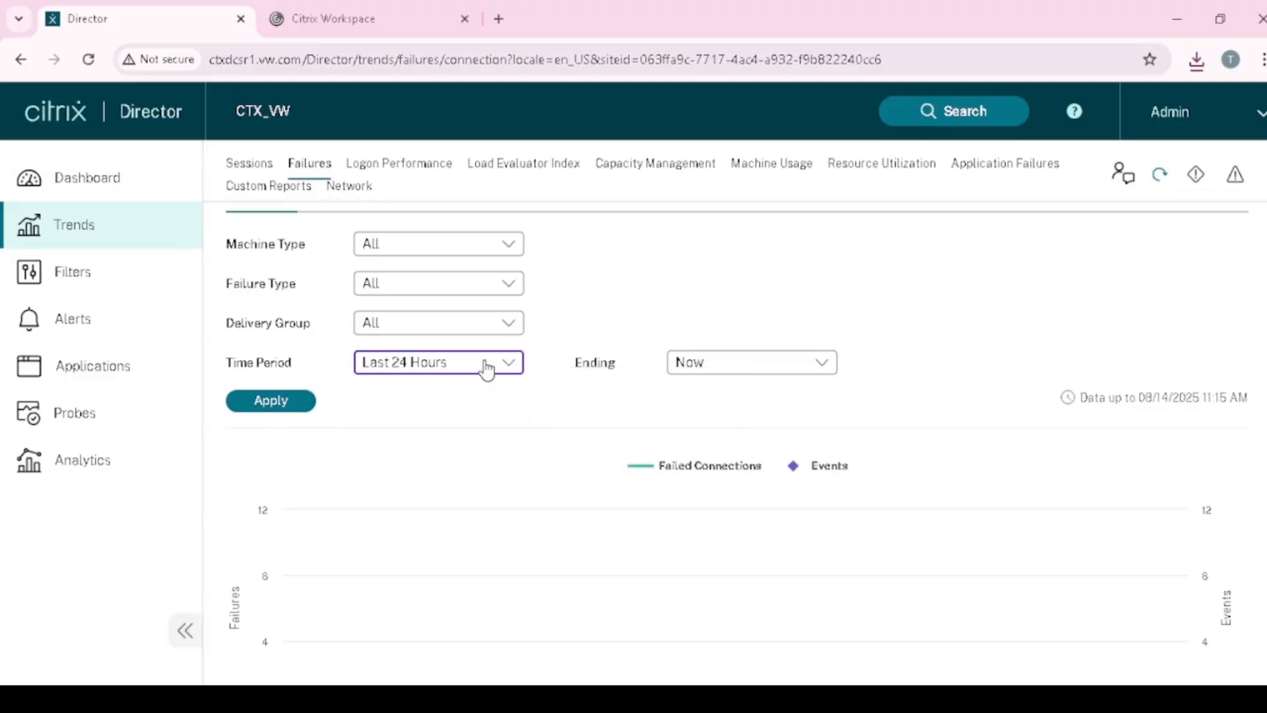
{"action": "left_click", "coordinate": [427, 246]}
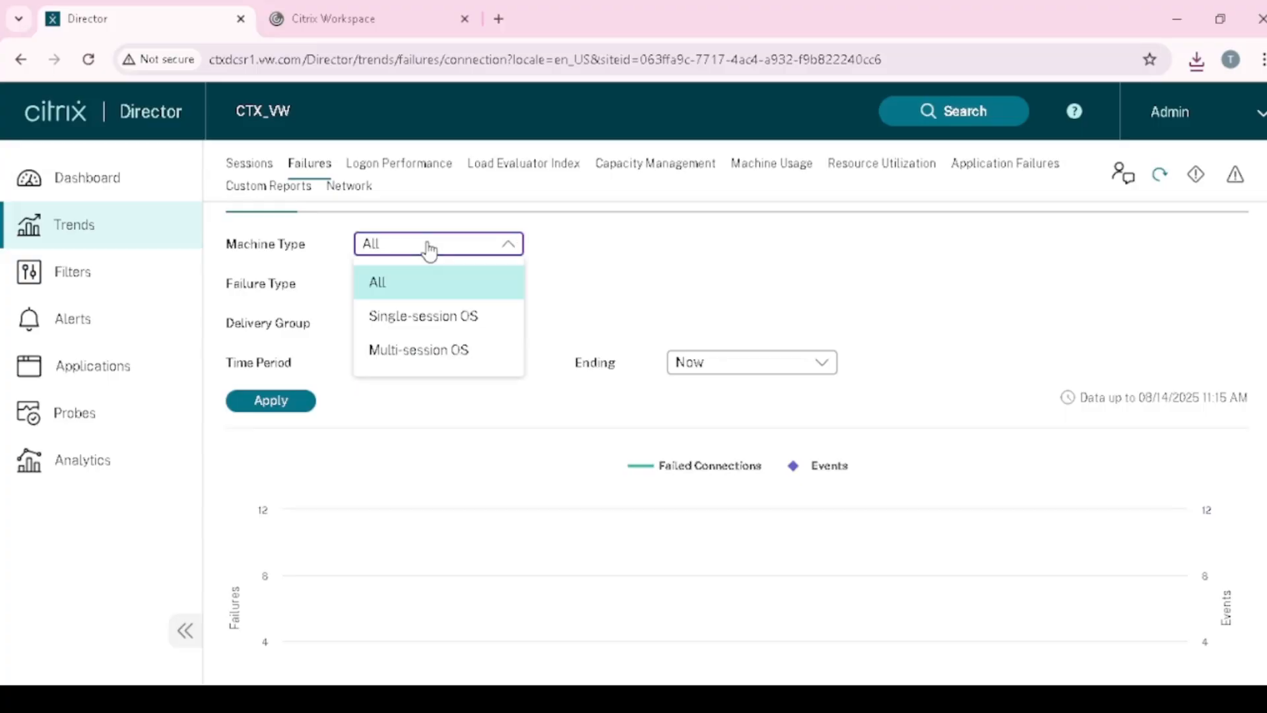
{"action": "left_click", "coordinate": [431, 359]}
{"action": "left_click", "coordinate": [425, 247]}
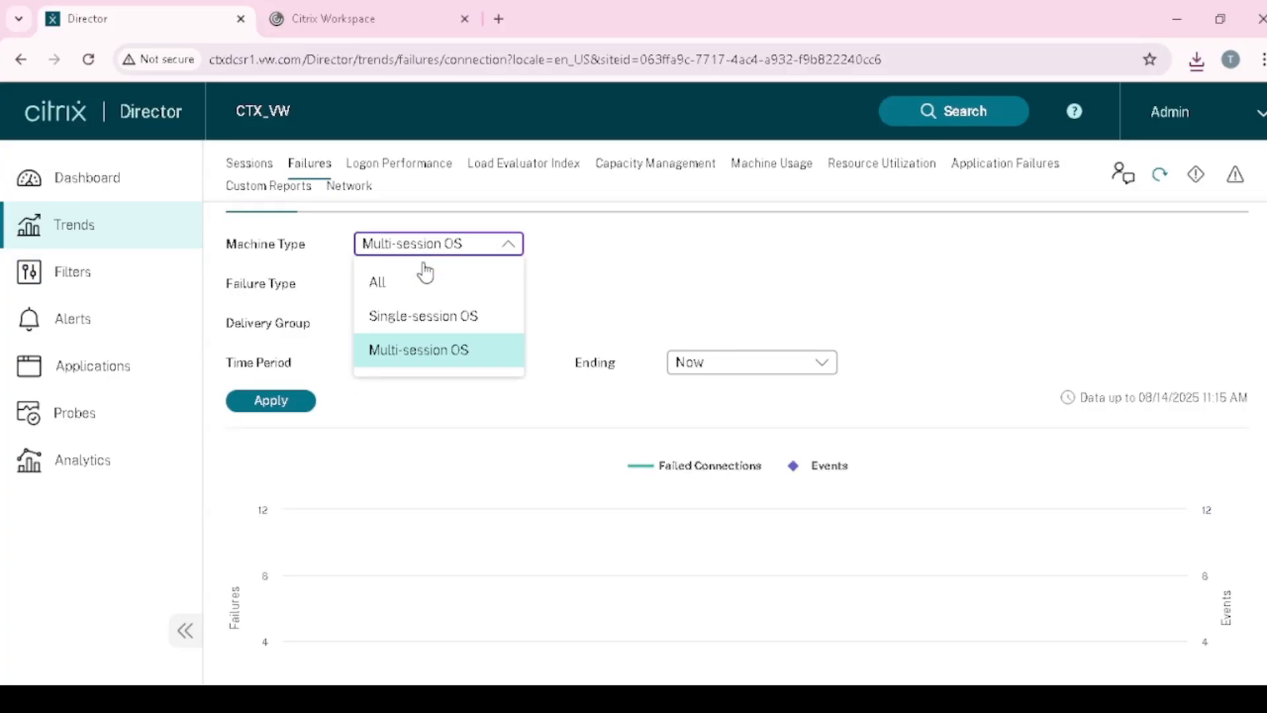
{"action": "left_click", "coordinate": [411, 354]}
{"action": "left_click", "coordinate": [429, 295]}
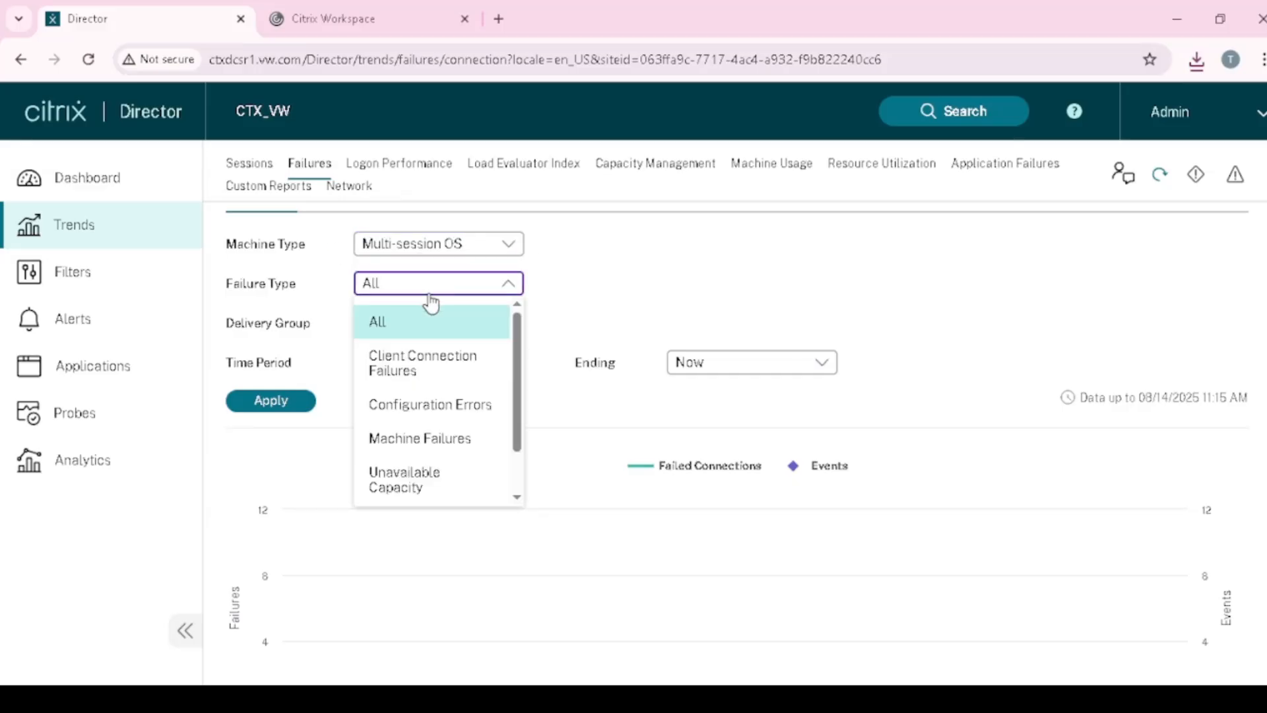
{"action": "left_click", "coordinate": [430, 323]}
{"action": "left_click", "coordinate": [422, 326]}
{"action": "left_click", "coordinate": [421, 330]}
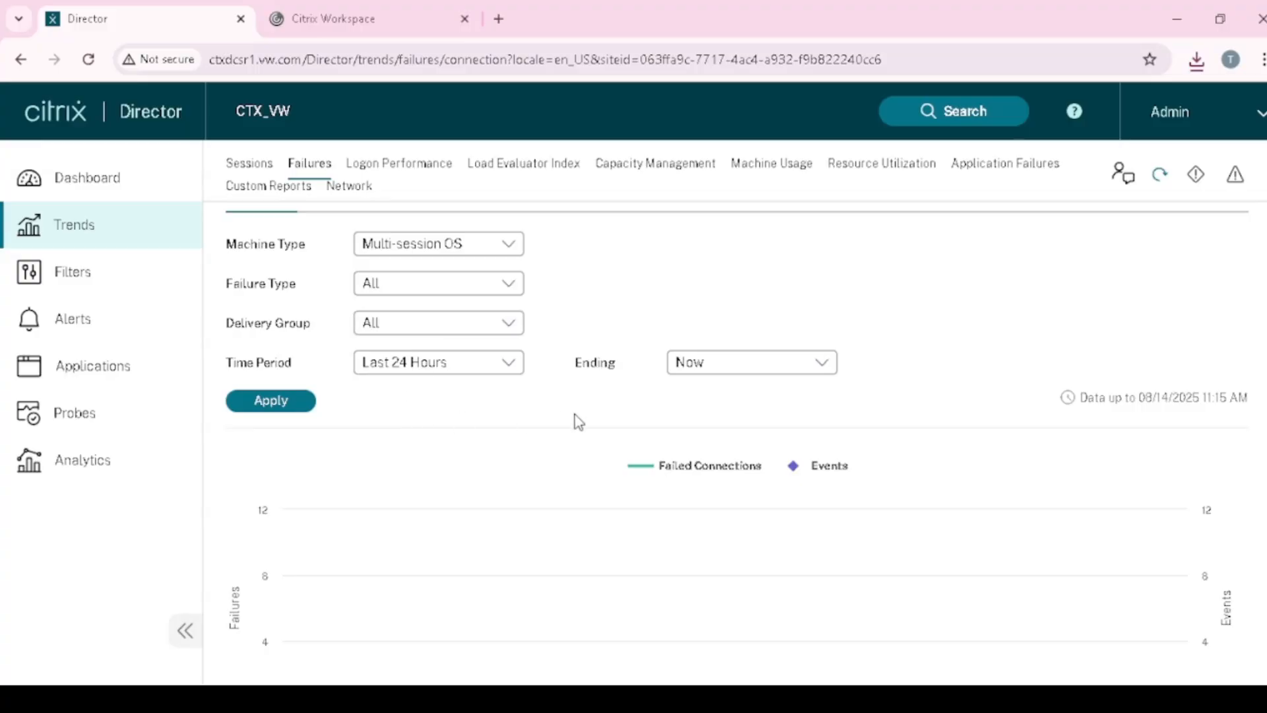
- Apply the filters to refresh the connection failures chart and table
{"action": "scroll", "coordinate": [587, 423], "scroll_direction": "up", "scroll_amount": 1}
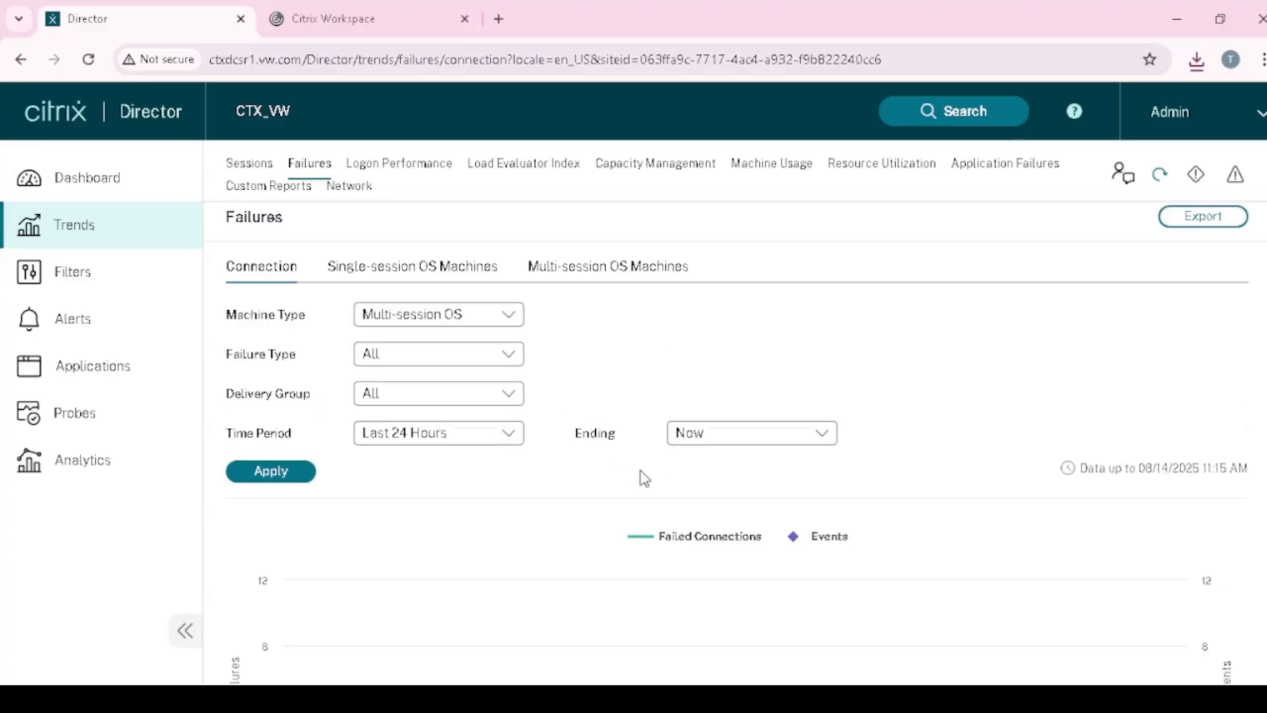
{"action": "left_click", "coordinate": [276, 474]}
{"action": "scroll", "coordinate": [562, 456], "scroll_direction": "down", "scroll_amount": 7}
{"action": "scroll", "coordinate": [563, 455], "scroll_direction": "up", "scroll_amount": 4}
{"action": "scroll", "coordinate": [345, 458], "scroll_direction": "up", "scroll_amount": 3}
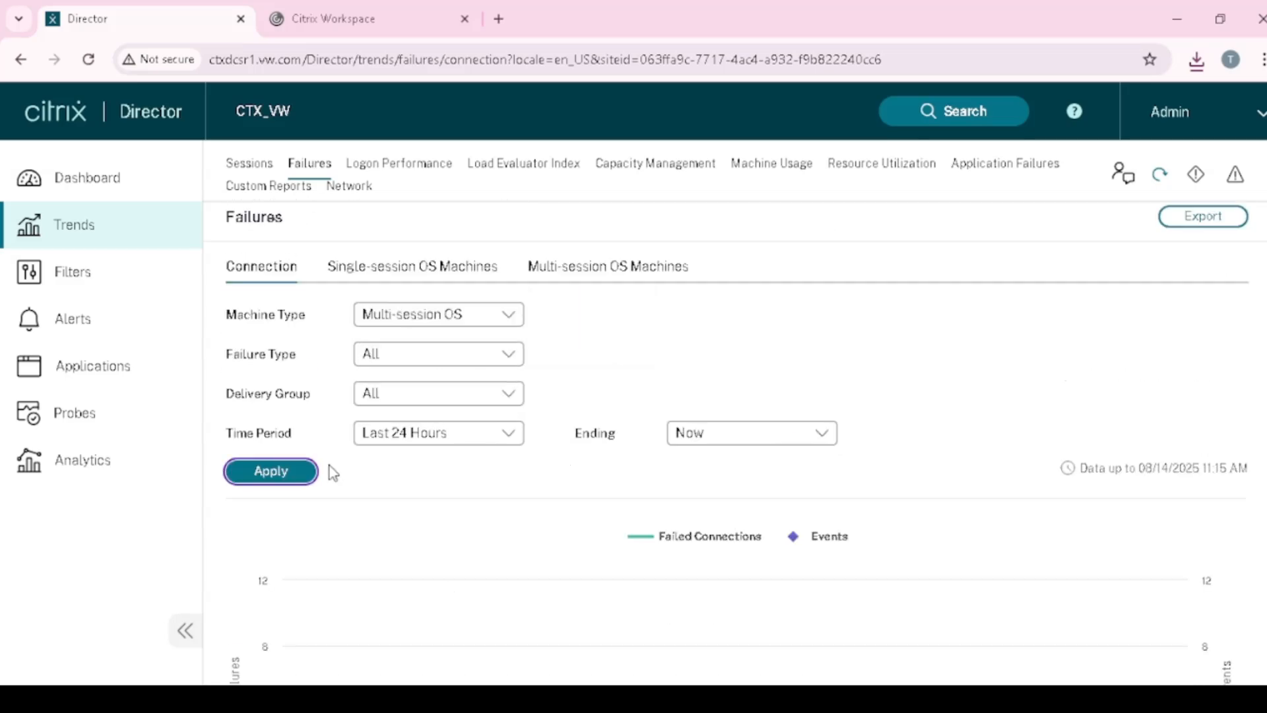
{"action": "left_click", "coordinate": [287, 472]}
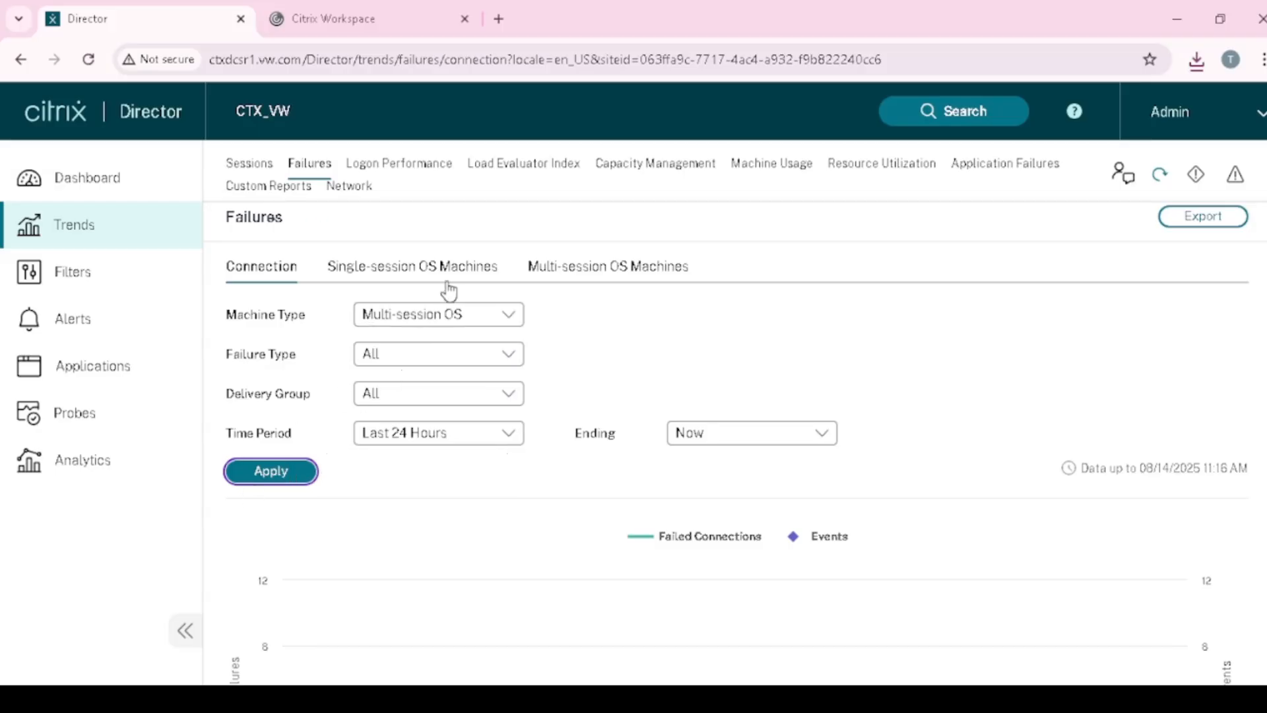
- Review the multi-session OS machine failures, including the Unregistered, Contact Lost entry
{"action": "left_click", "coordinate": [581, 268]}
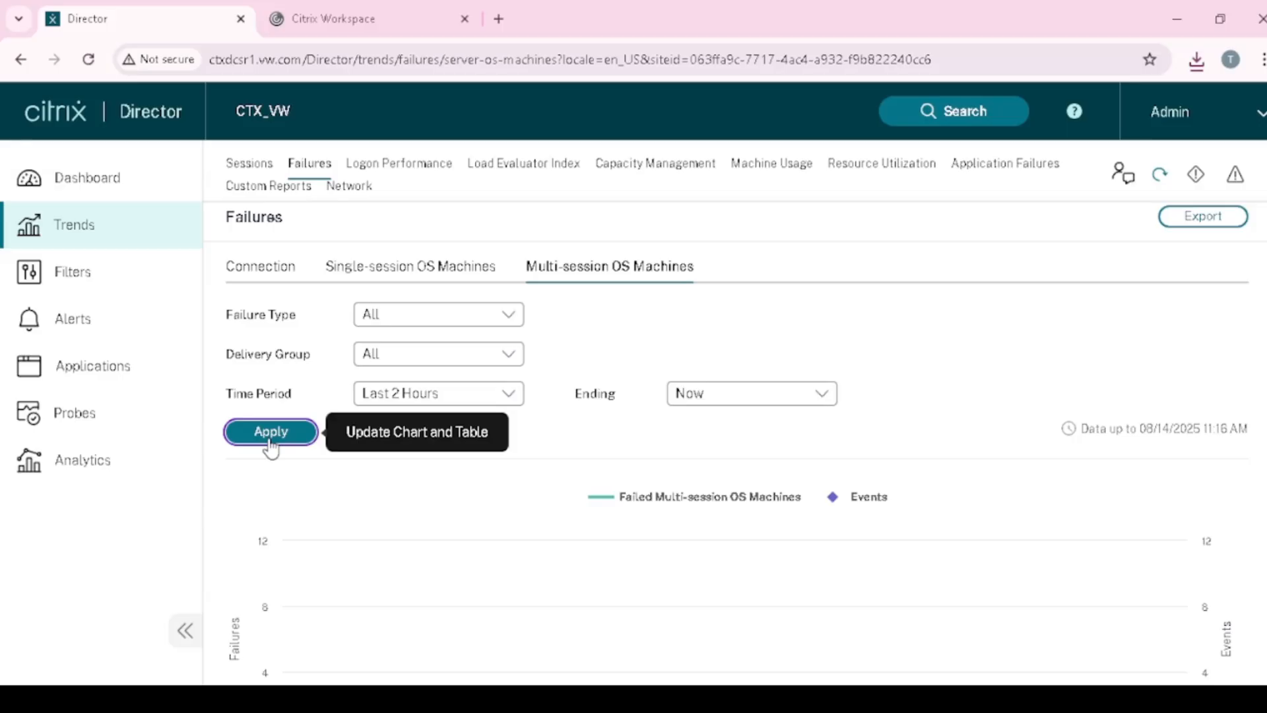
{"action": "scroll", "coordinate": [594, 528], "scroll_direction": "down", "scroll_amount": 8}
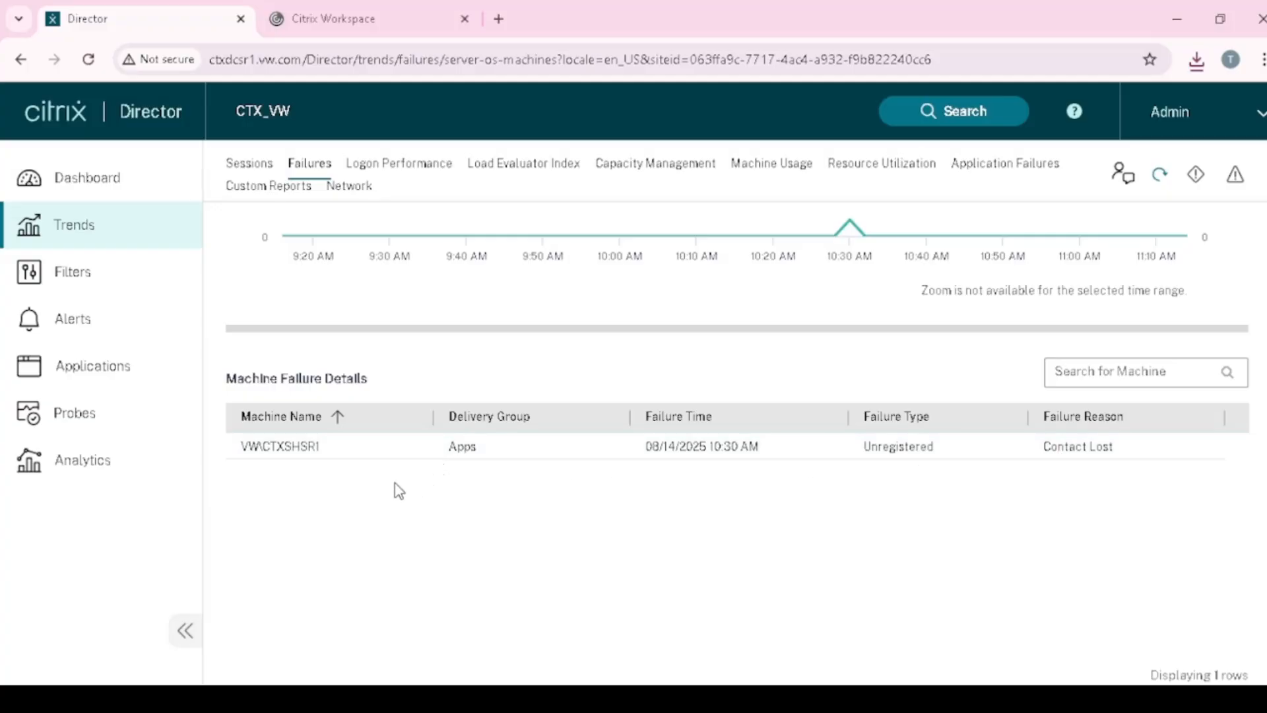
{"action": "scroll", "coordinate": [367, 490], "scroll_direction": "up", "scroll_amount": 2}
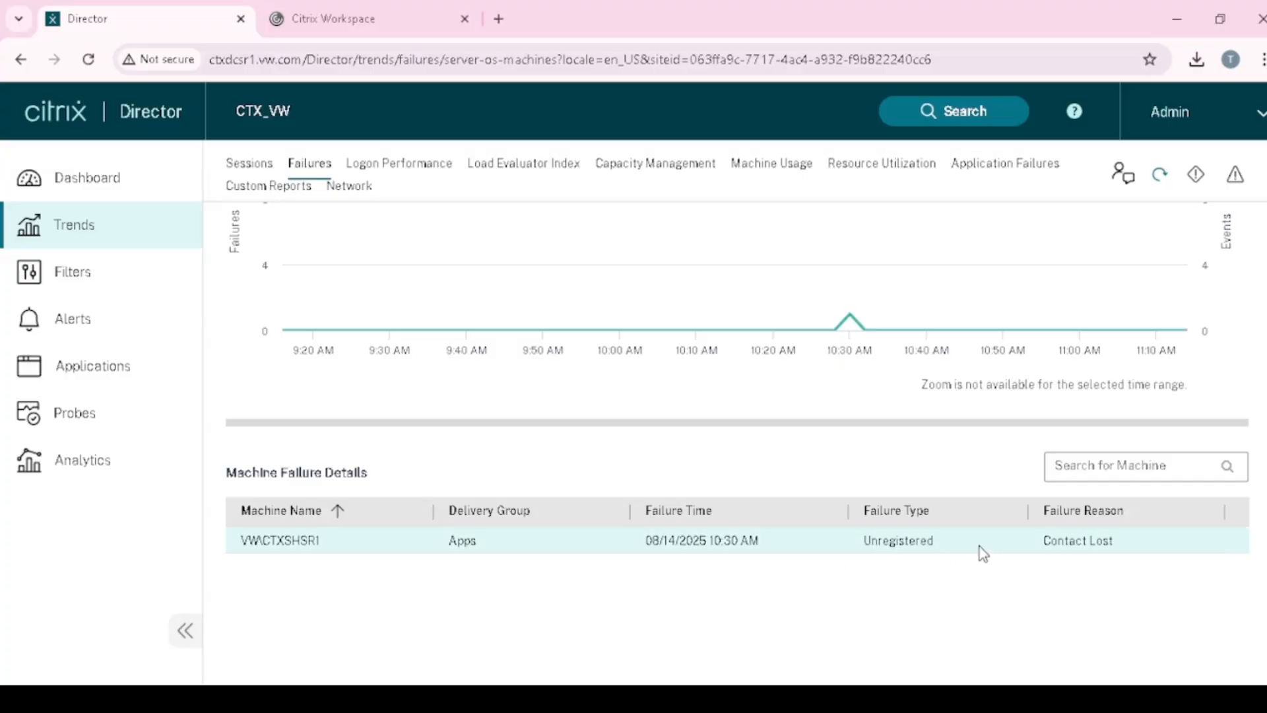
{"action": "scroll", "coordinate": [739, 572], "scroll_direction": "up", "scroll_amount": 5}
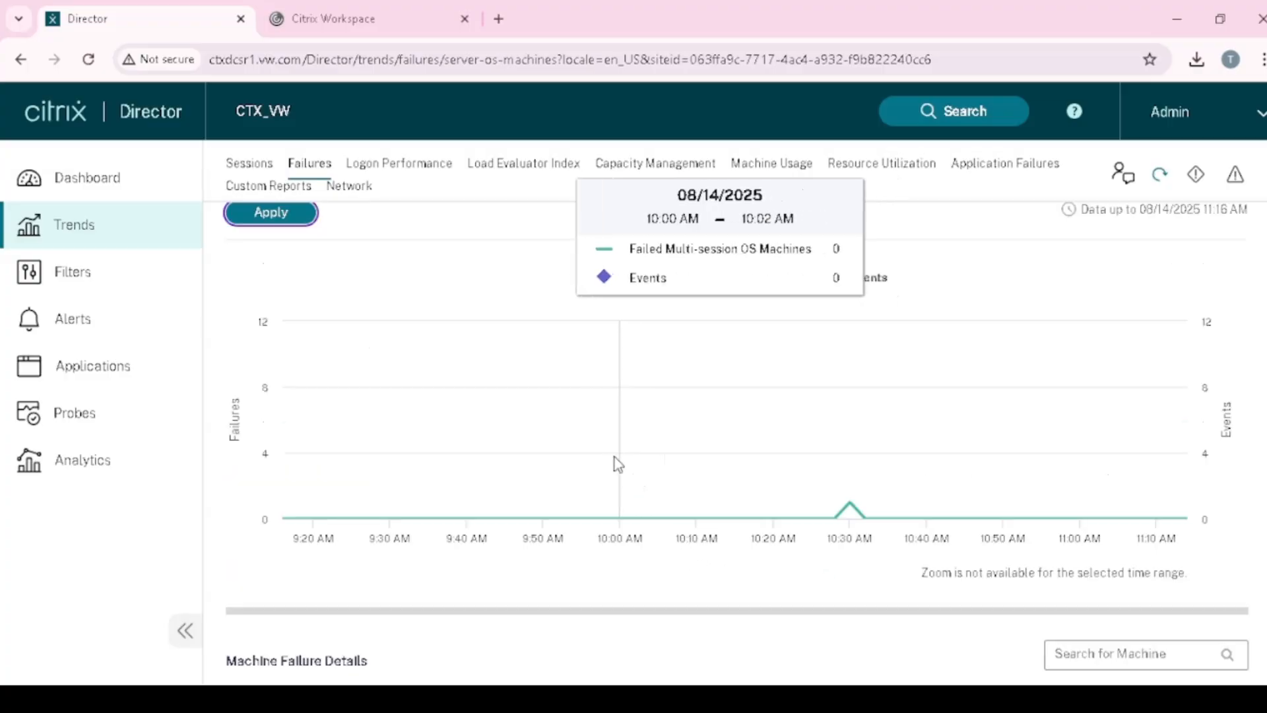
{"action": "scroll", "coordinate": [636, 425], "scroll_direction": "down", "scroll_amount": 5}
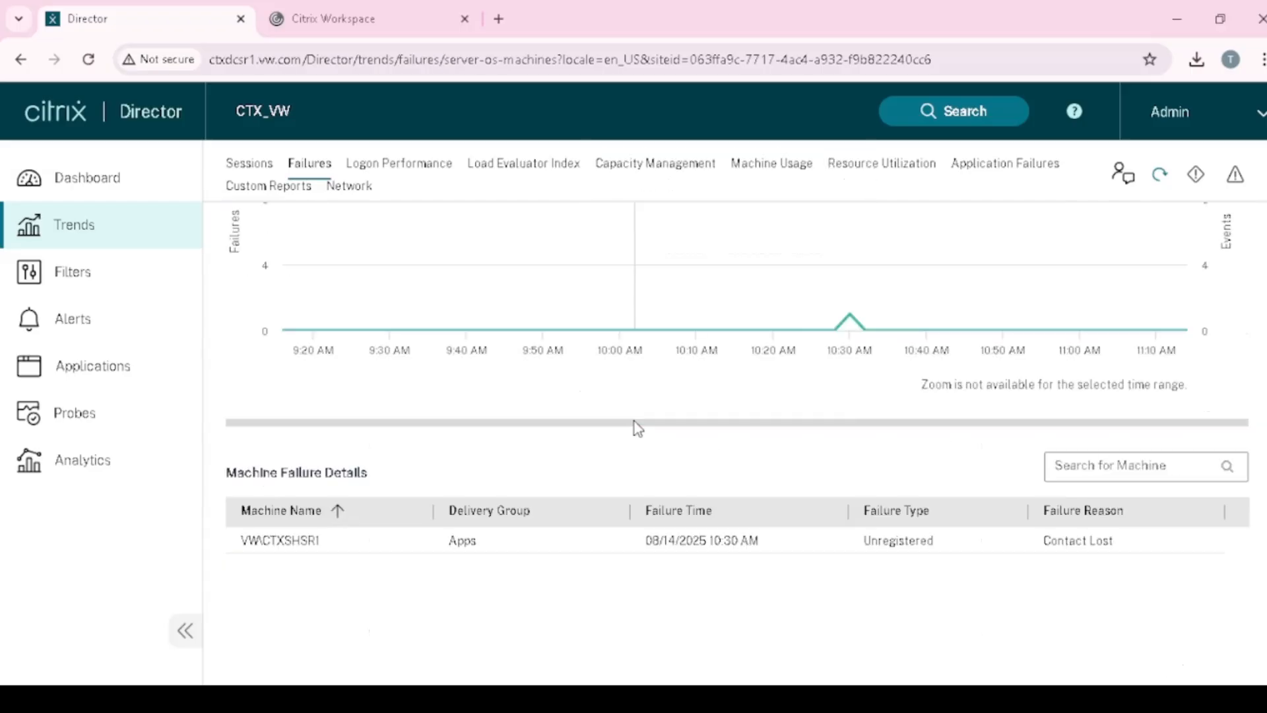
{"action": "scroll", "coordinate": [646, 485], "scroll_direction": "up", "scroll_amount": 3}
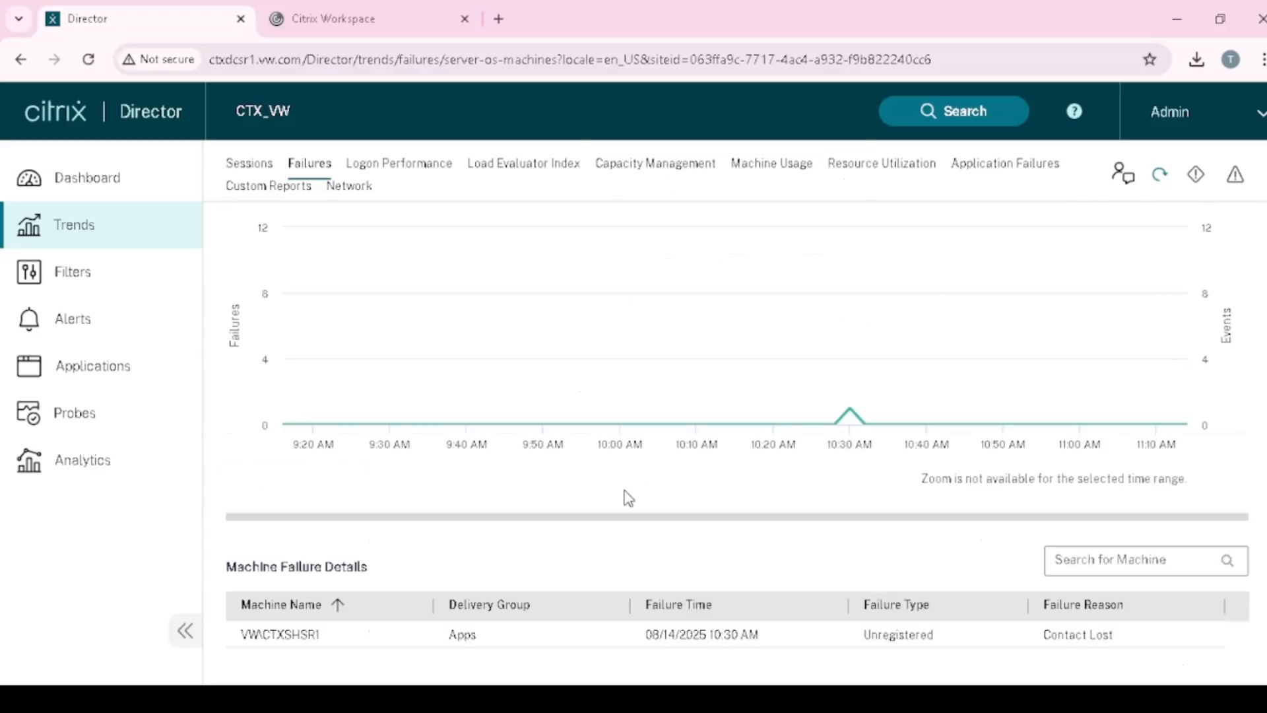
- Switch to the Logon Performance trend report
{"action": "scroll", "coordinate": [571, 496], "scroll_direction": "up", "scroll_amount": 4}
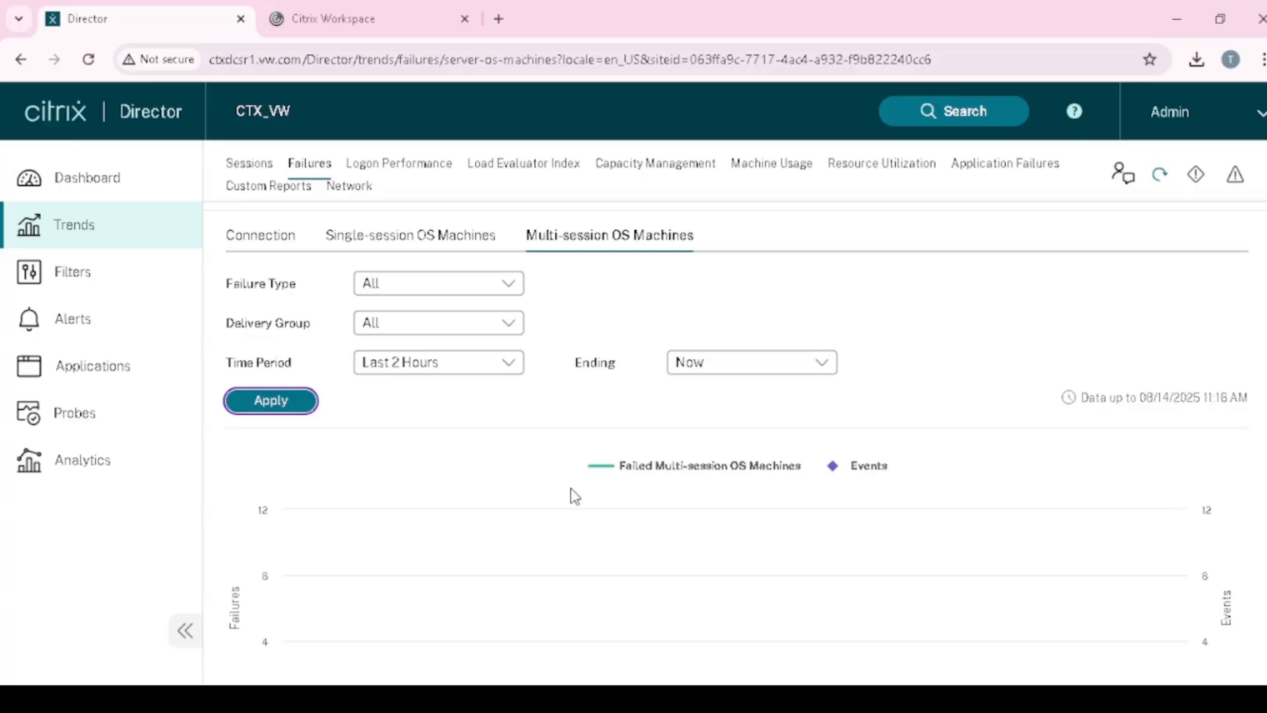
{"action": "scroll", "coordinate": [561, 485], "scroll_direction": "down", "scroll_amount": 6}
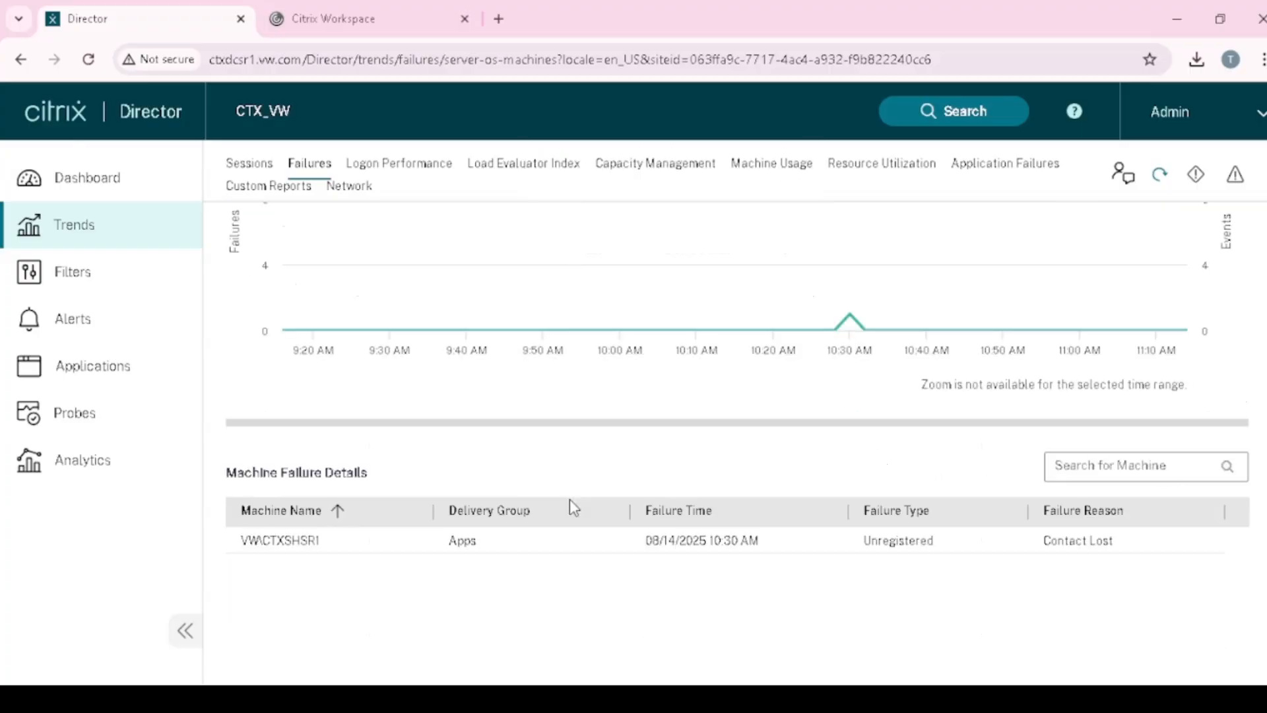
{"action": "scroll", "coordinate": [571, 501], "scroll_direction": "up", "scroll_amount": 3}
{"action": "scroll", "coordinate": [573, 507], "scroll_direction": "up", "scroll_amount": 2}
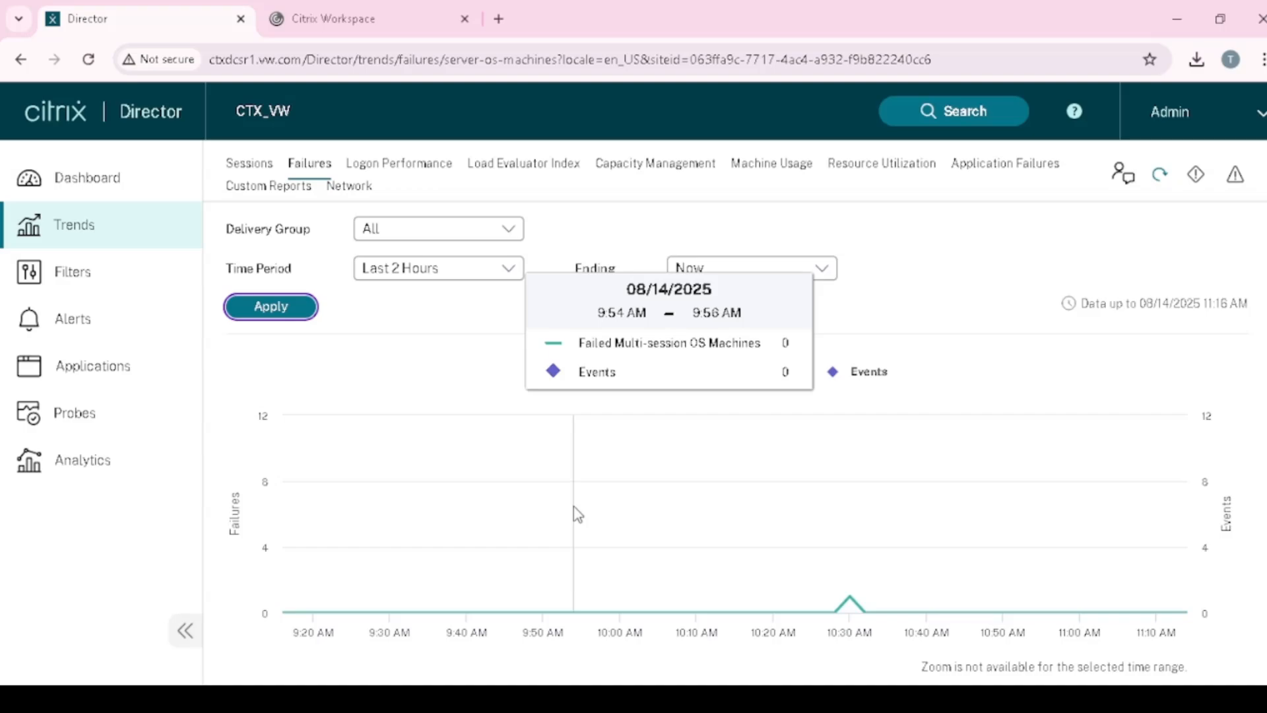
{"action": "scroll", "coordinate": [573, 505], "scroll_direction": "up", "scroll_amount": 2}
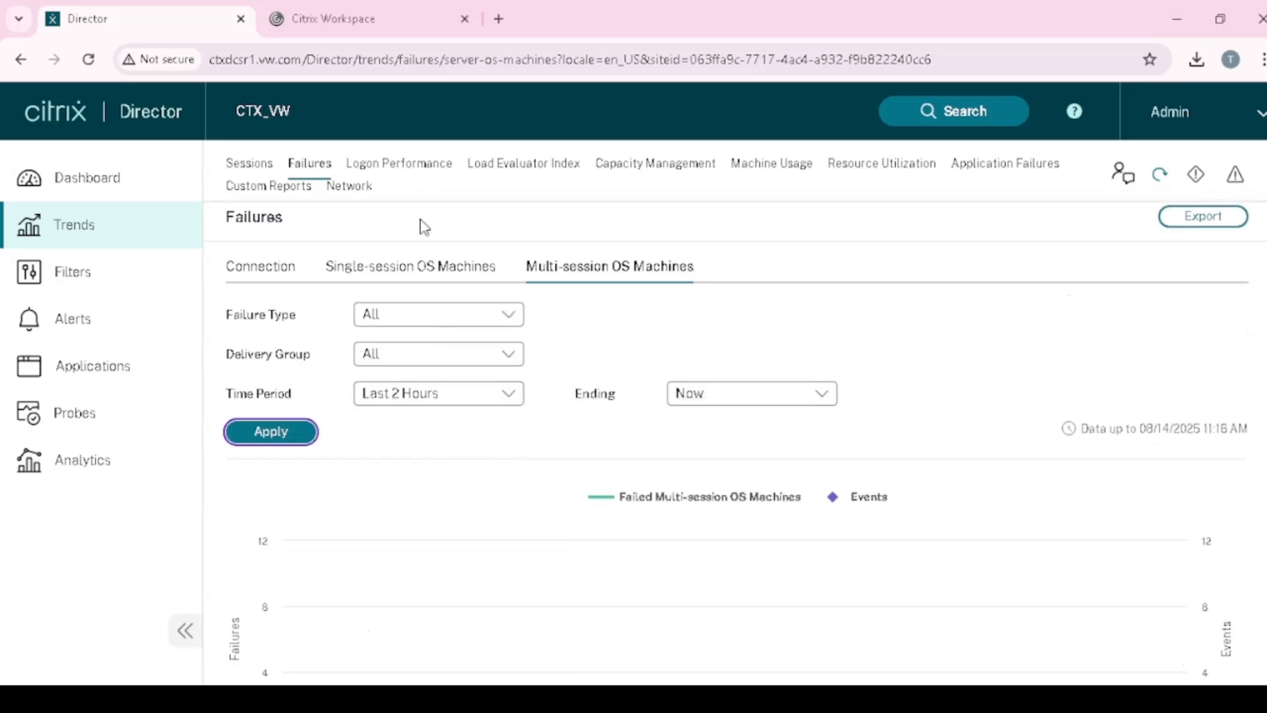
{"action": "left_click", "coordinate": [400, 173]}
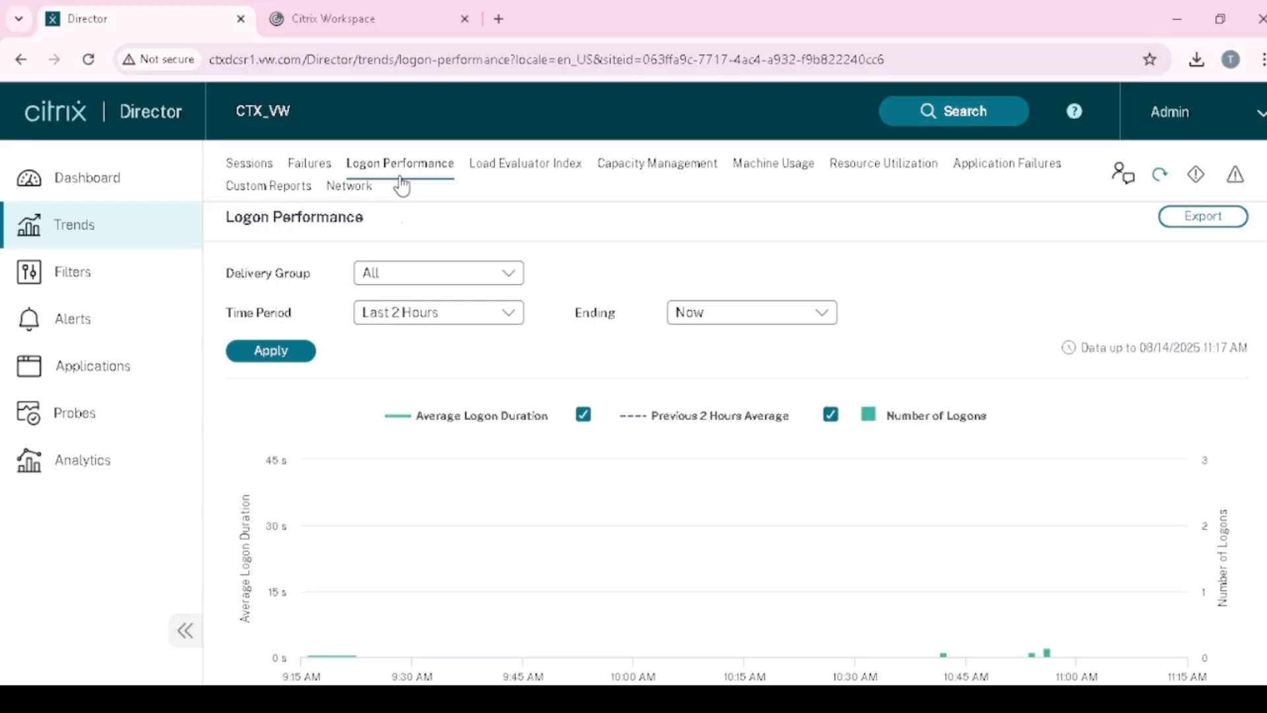
{"action": "scroll", "coordinate": [517, 462], "scroll_direction": "down", "scroll_amount": 2}
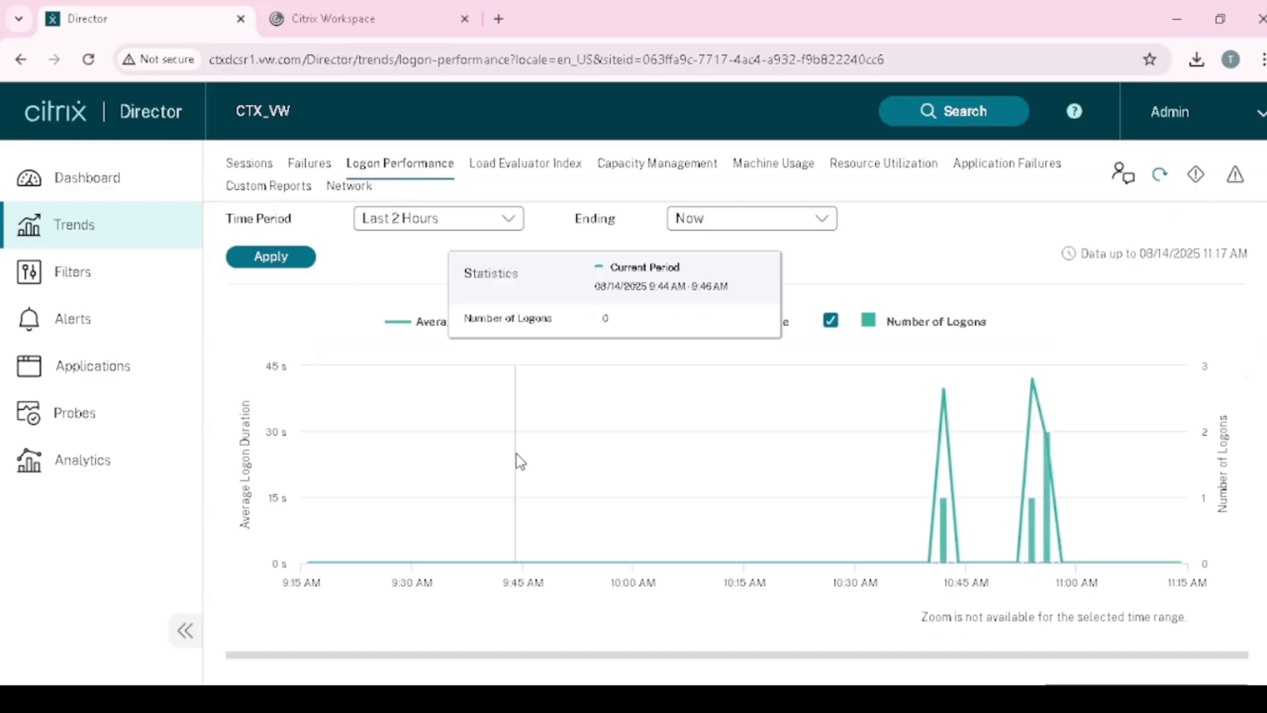
{"action": "scroll", "coordinate": [532, 481], "scroll_direction": "up", "scroll_amount": 2}
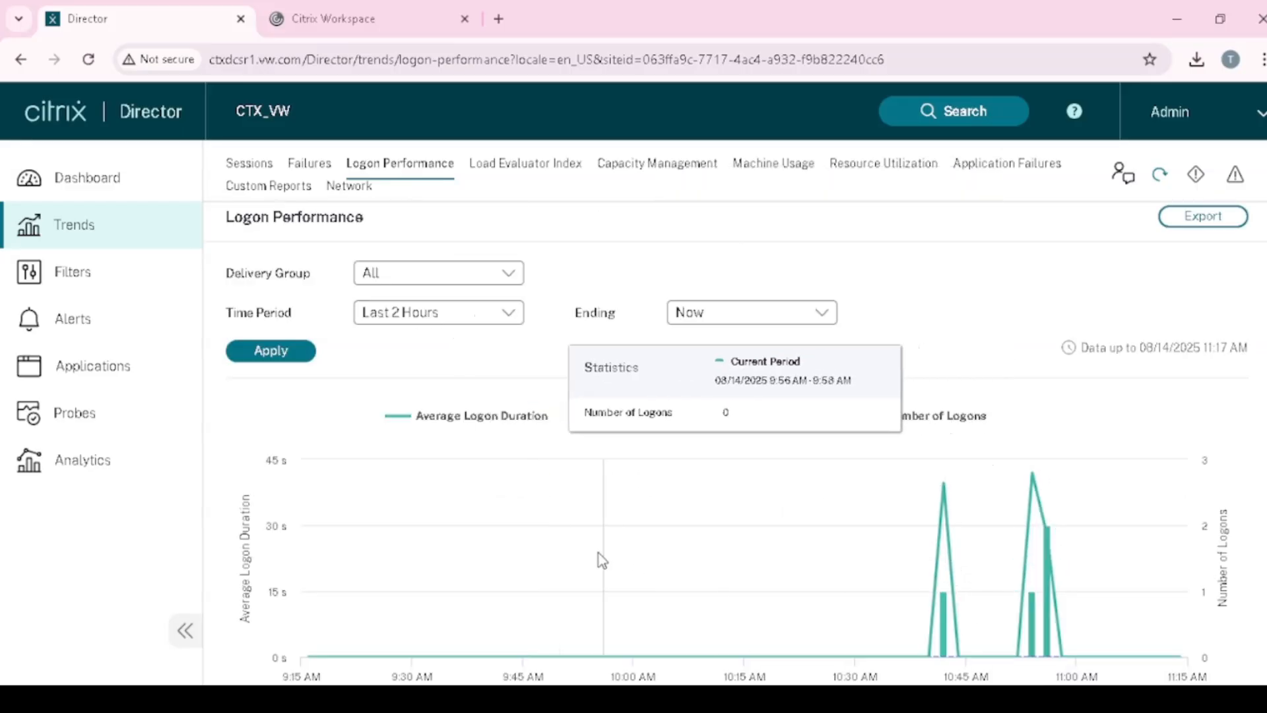
{"action": "scroll", "coordinate": [600, 559], "scroll_direction": "down", "scroll_amount": 3}
{"action": "scroll", "coordinate": [600, 559], "scroll_direction": "down", "scroll_amount": 3}
{"action": "scroll", "coordinate": [603, 565], "scroll_direction": "up", "scroll_amount": 6}
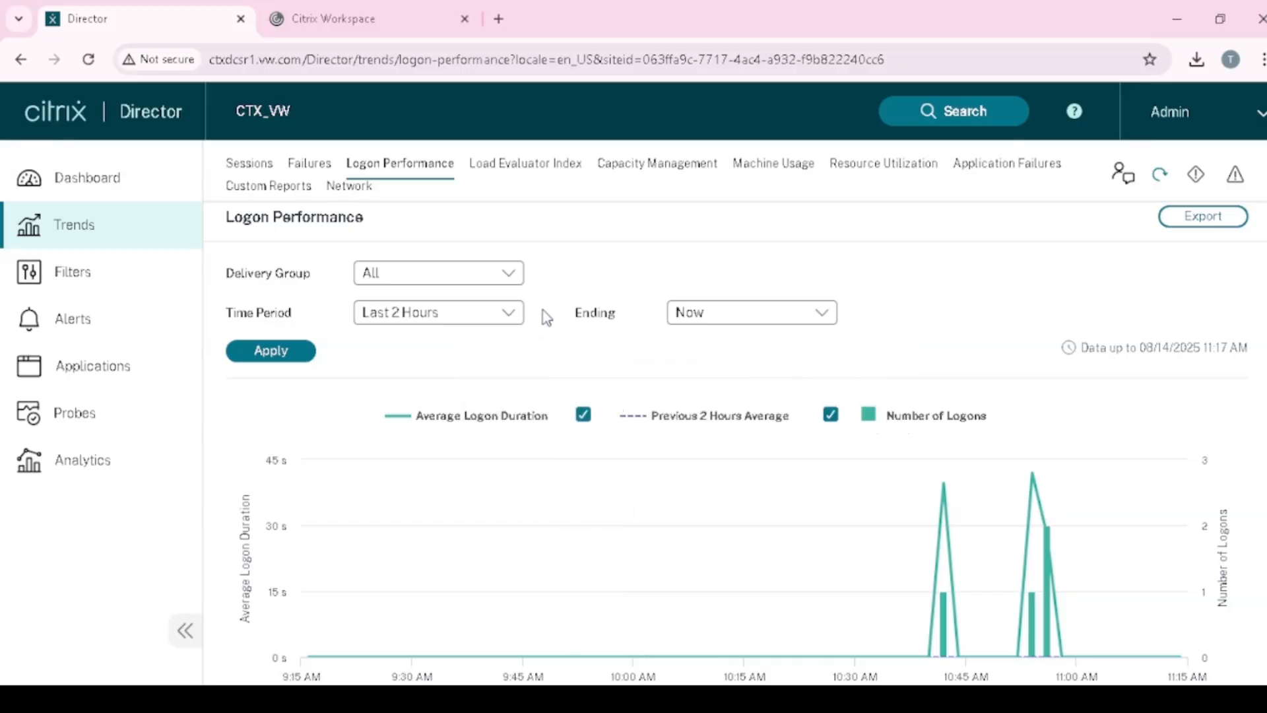
{"action": "left_click", "coordinate": [511, 275]}
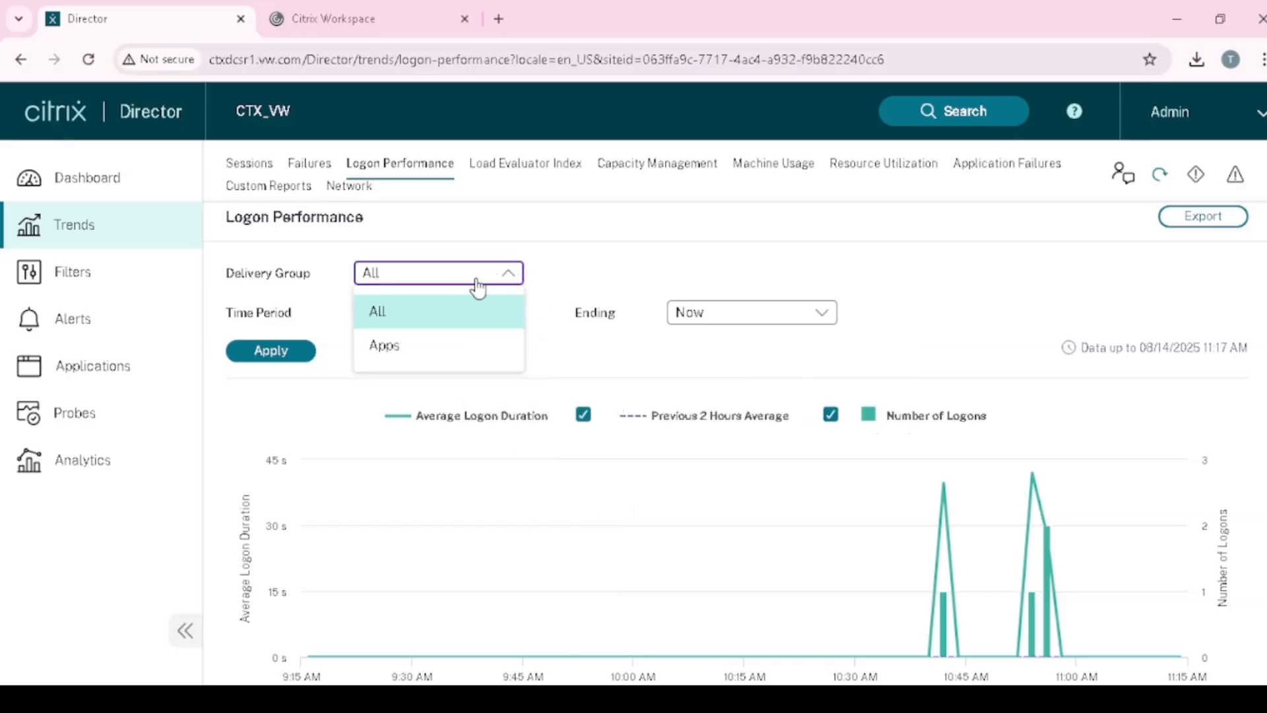
{"action": "left_click", "coordinate": [583, 232]}
{"action": "left_click", "coordinate": [505, 317]}
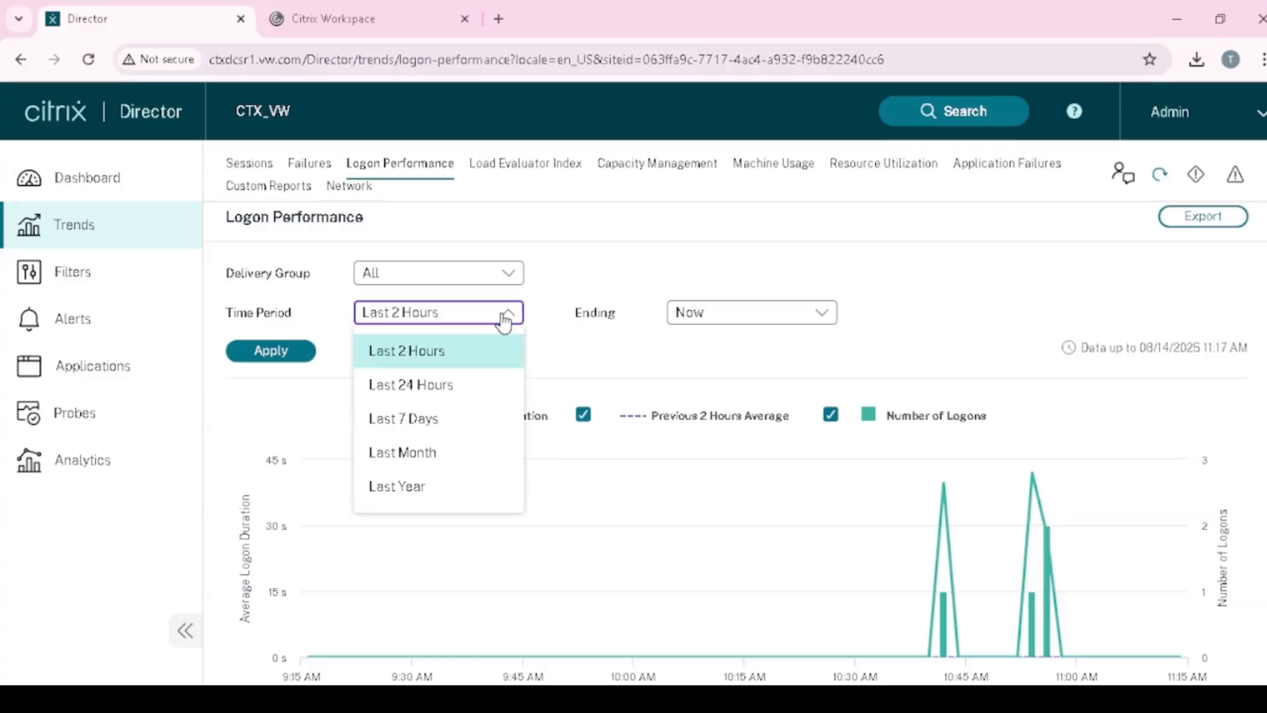
{"action": "left_click", "coordinate": [572, 372]}
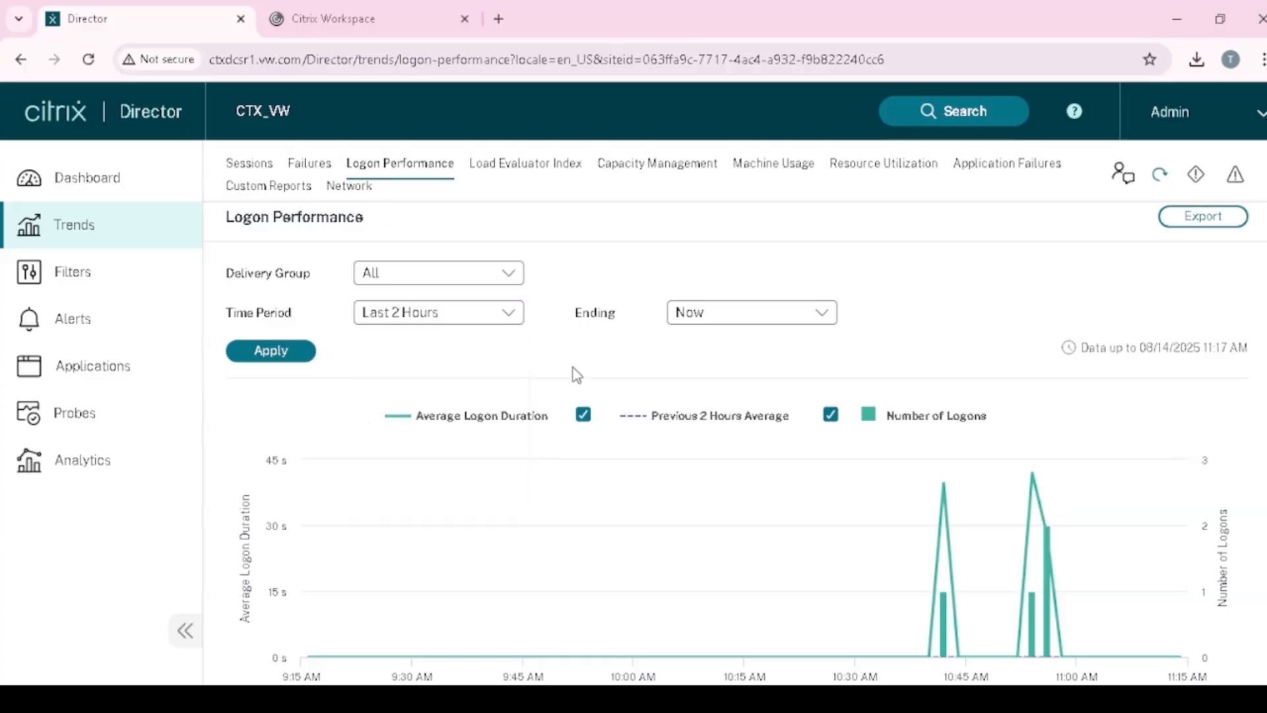
{"action": "left_click", "coordinate": [517, 323]}
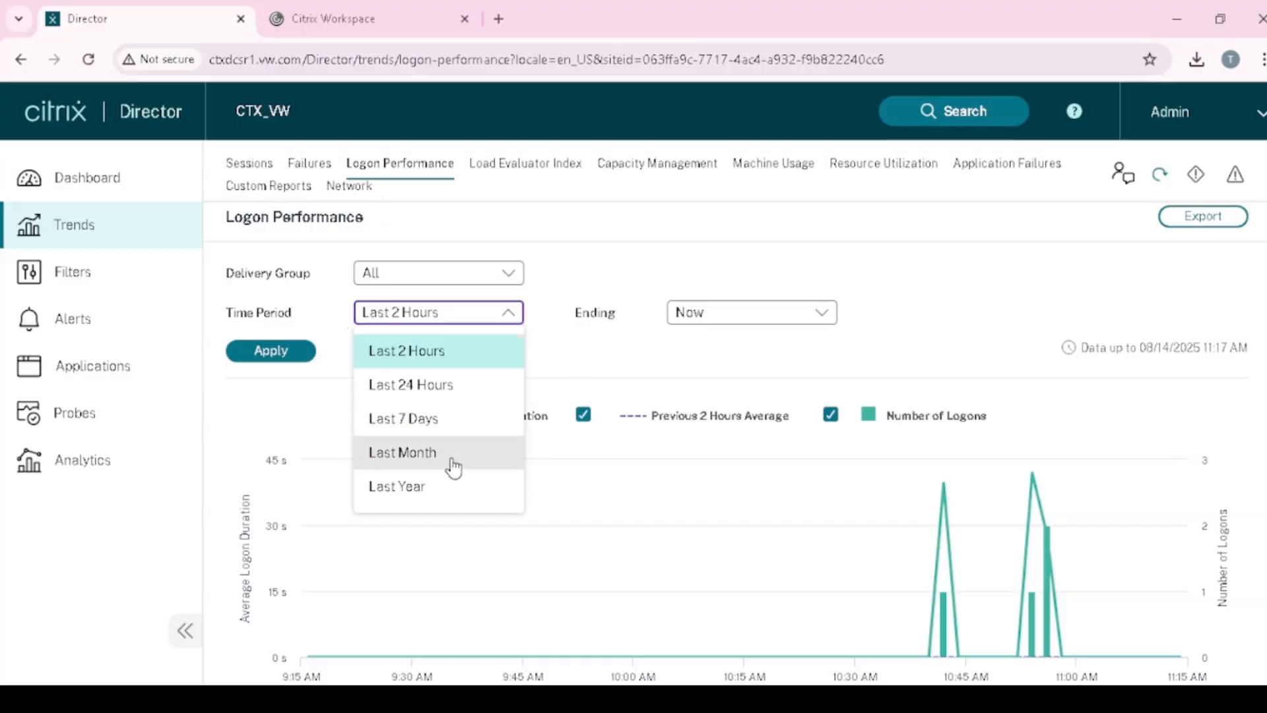
{"action": "left_click", "coordinate": [487, 279]}
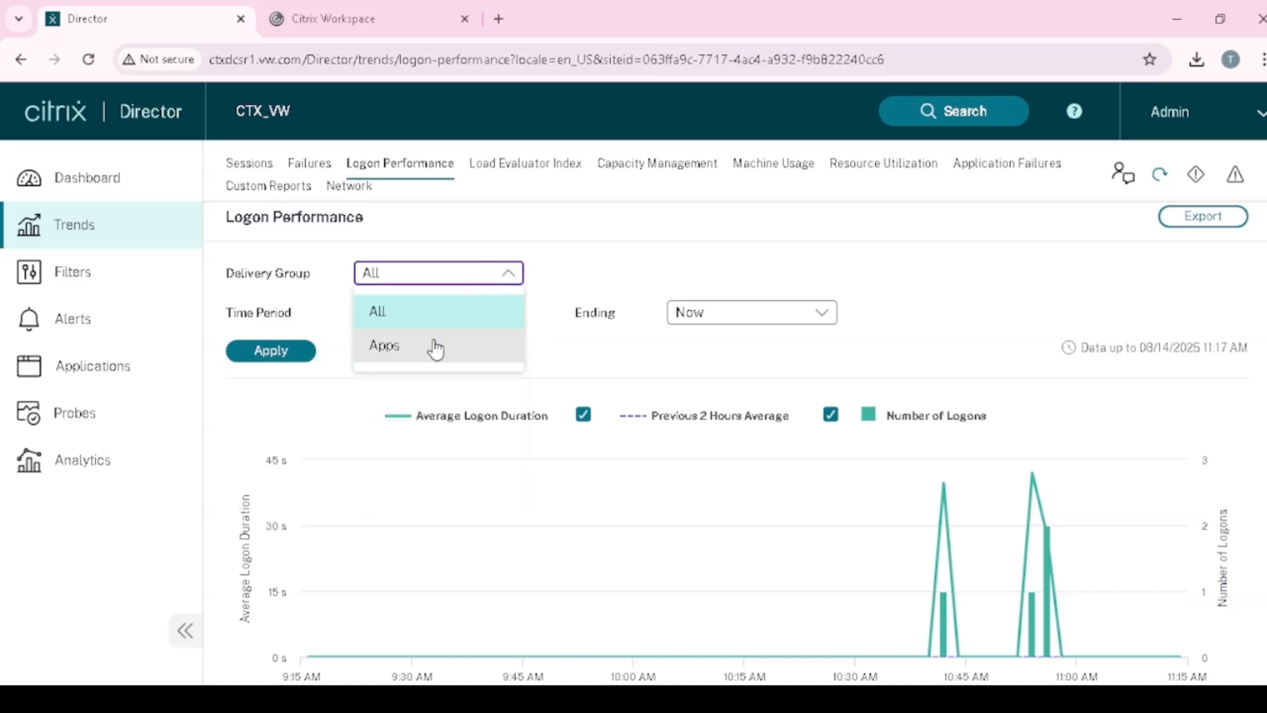
{"action": "left_click", "coordinate": [574, 359]}
- Scroll through the last-2-hours Logon Performance chart, which shows no logons before about 10:40 AM
{"action": "scroll", "coordinate": [583, 422], "scroll_direction": "down", "scroll_amount": 2}
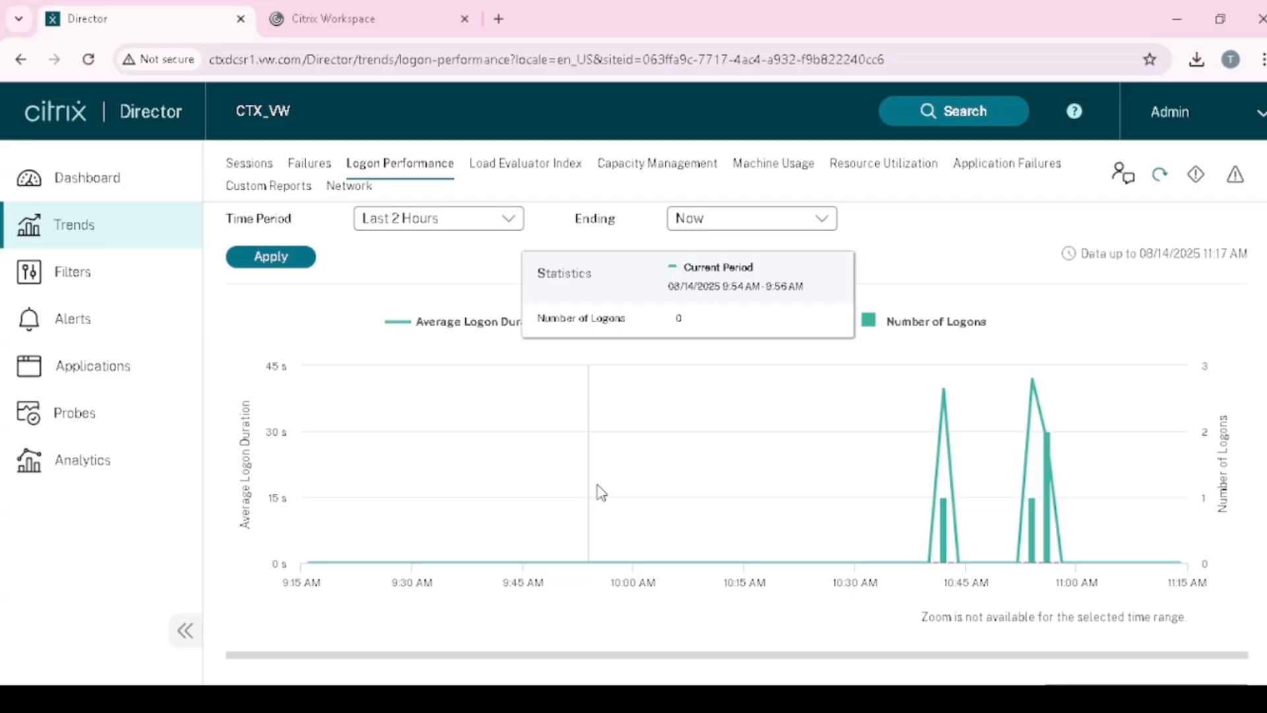
{"action": "mouse_move", "coordinate": [950, 462]}
{"action": "scroll", "coordinate": [871, 574], "scroll_direction": "down", "scroll_amount": 4}
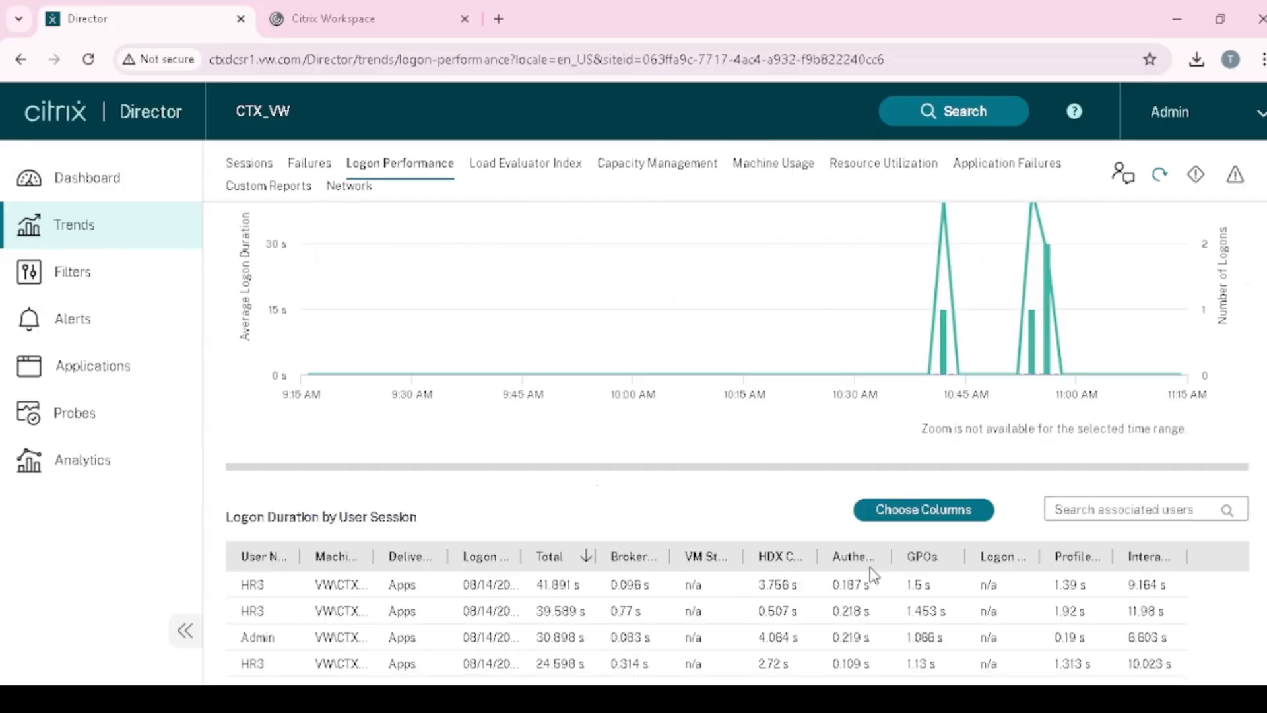
{"action": "scroll", "coordinate": [522, 541], "scroll_direction": "down", "scroll_amount": 1}
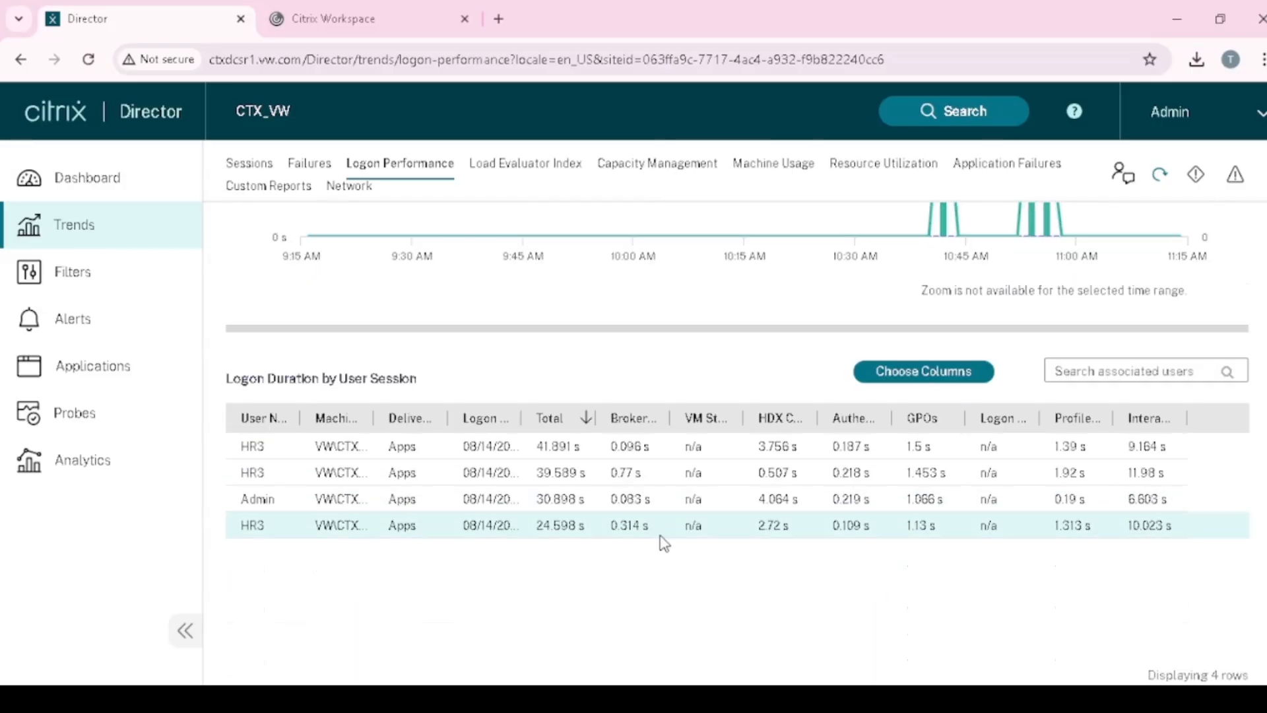
{"action": "scroll", "coordinate": [634, 522], "scroll_direction": "up", "scroll_amount": 6}
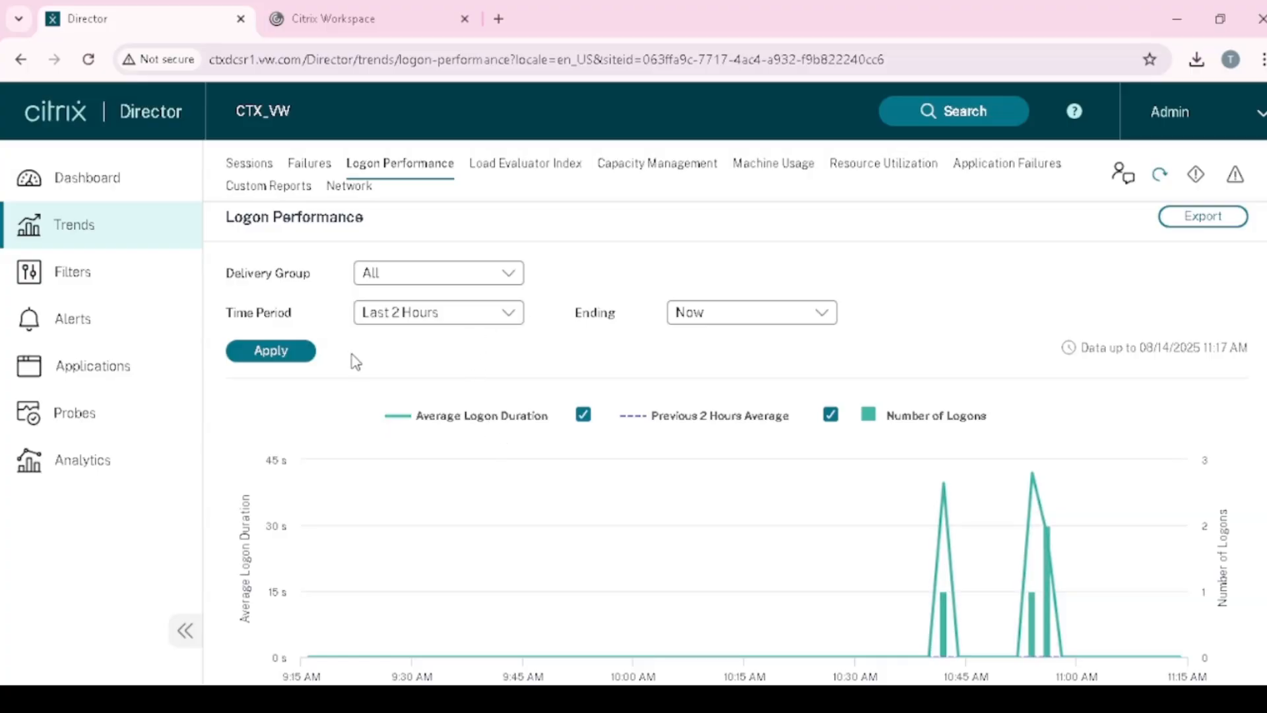
{"action": "scroll", "coordinate": [521, 607], "scroll_direction": "down", "scroll_amount": 4}
{"action": "scroll", "coordinate": [492, 623], "scroll_direction": "down", "scroll_amount": 2}
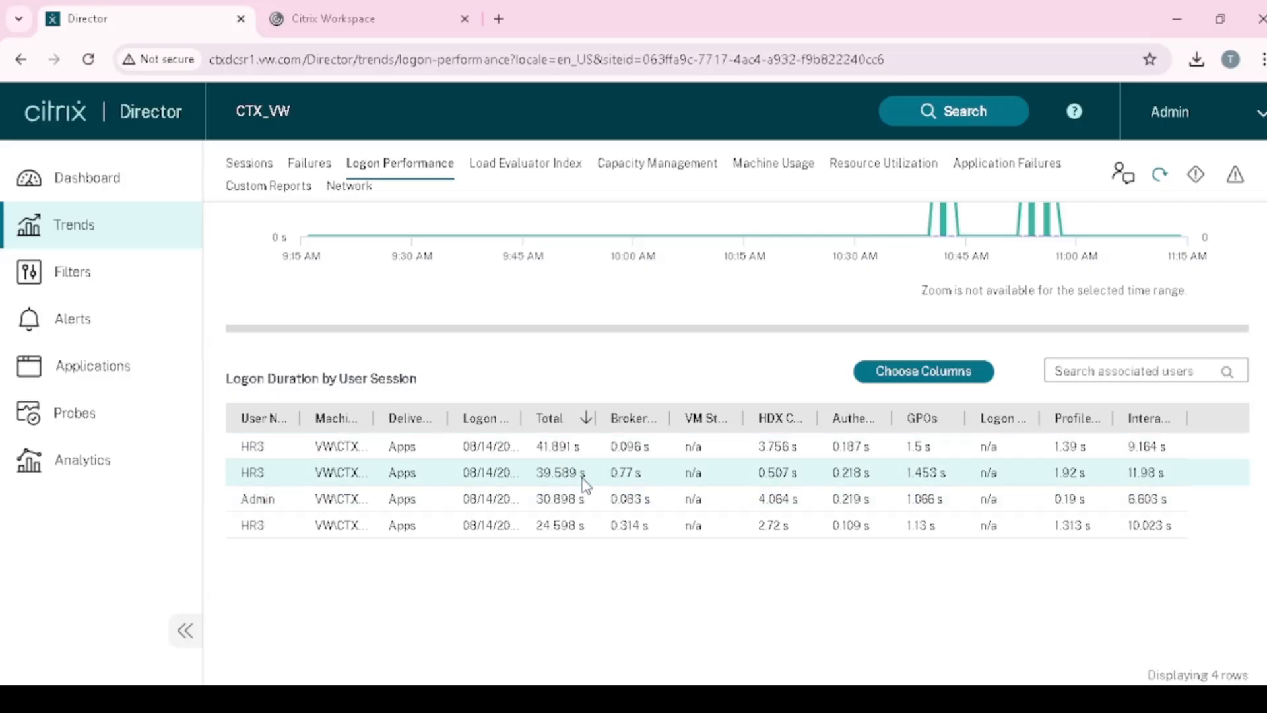
{"action": "scroll", "coordinate": [580, 475], "scroll_direction": "up", "scroll_amount": 6}
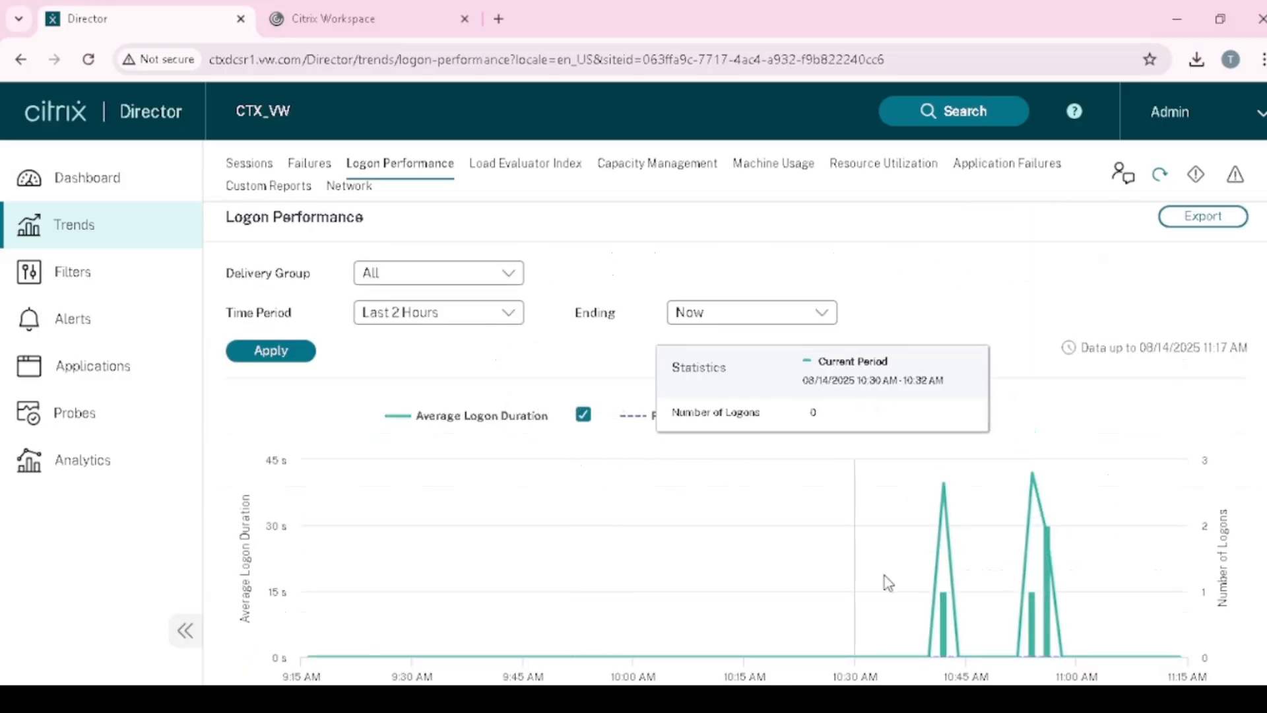
{"action": "scroll", "coordinate": [725, 607], "scroll_direction": "down", "scroll_amount": 5}
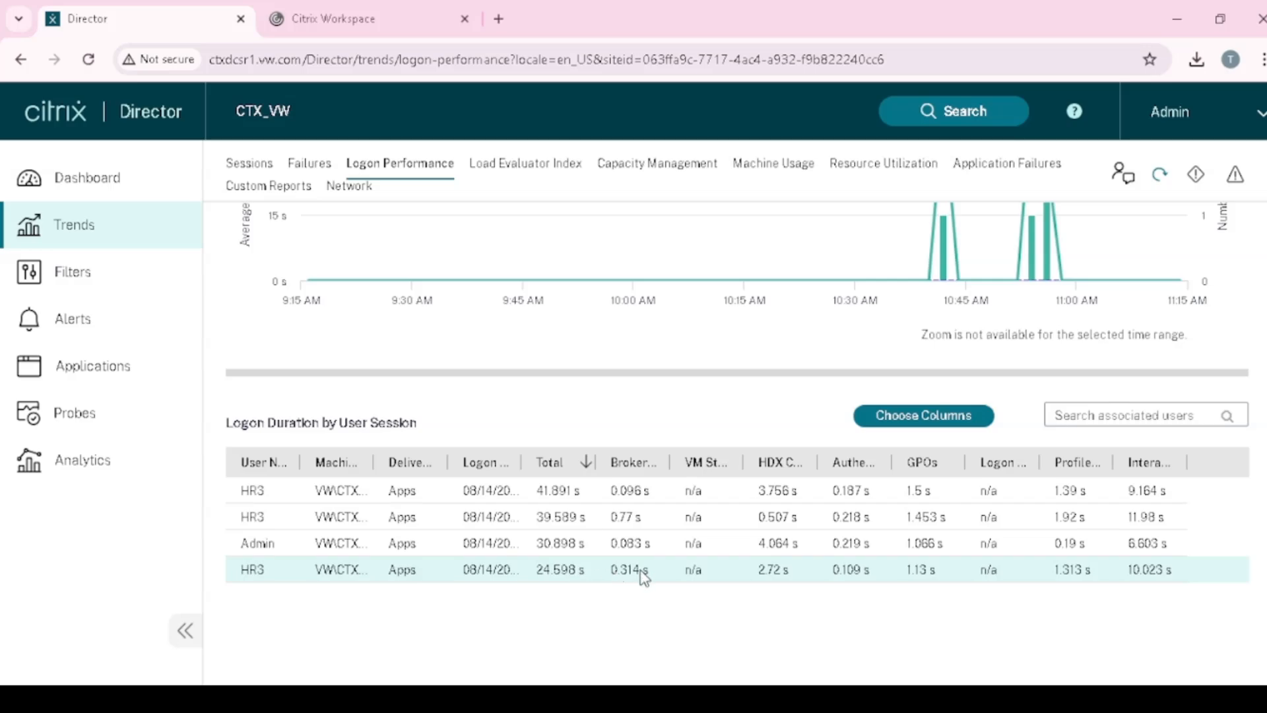
{"action": "scroll", "coordinate": [616, 574], "scroll_direction": "up", "scroll_amount": 4}
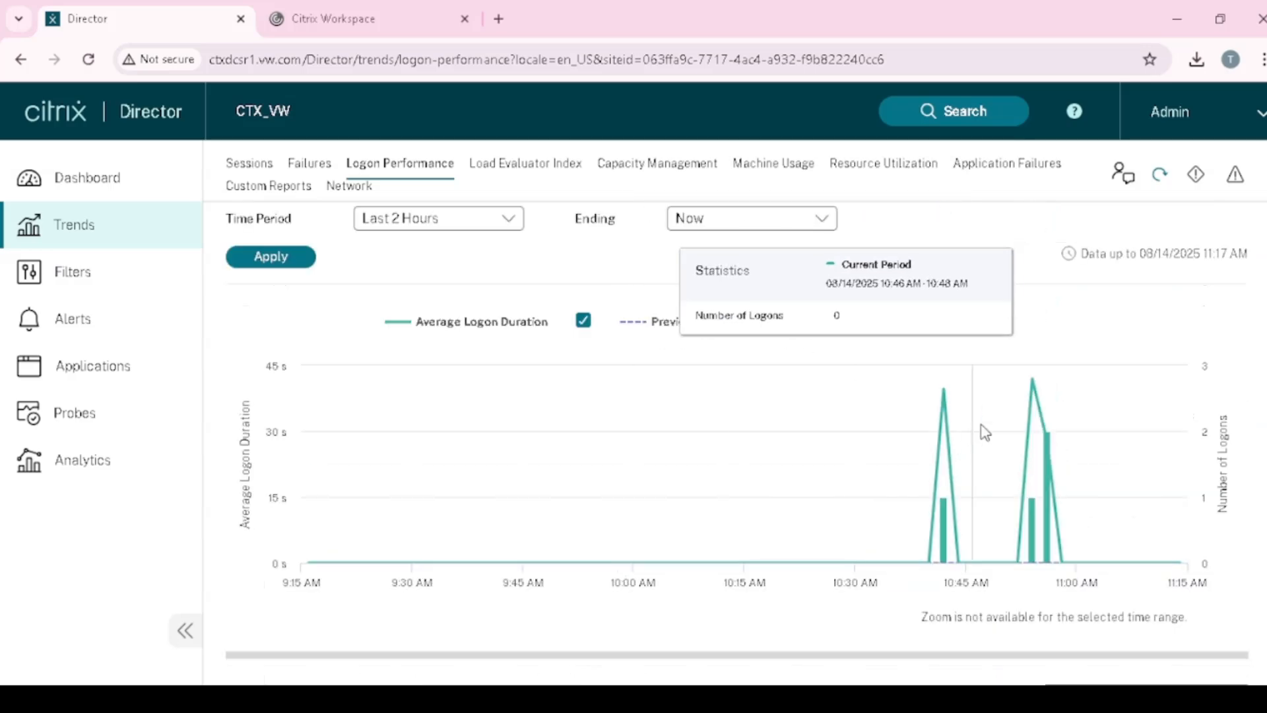
{"action": "scroll", "coordinate": [944, 508], "scroll_direction": "up", "scroll_amount": 2}
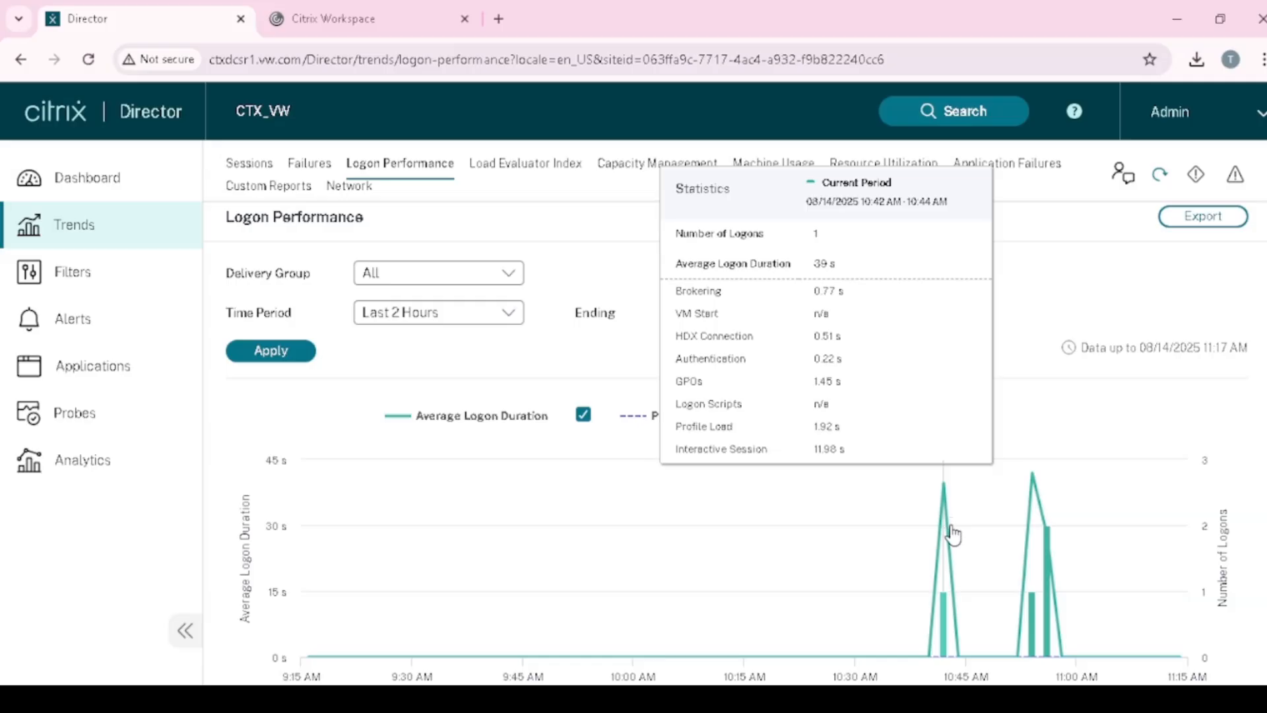
{"action": "scroll", "coordinate": [874, 593], "scroll_direction": "down", "scroll_amount": 6}
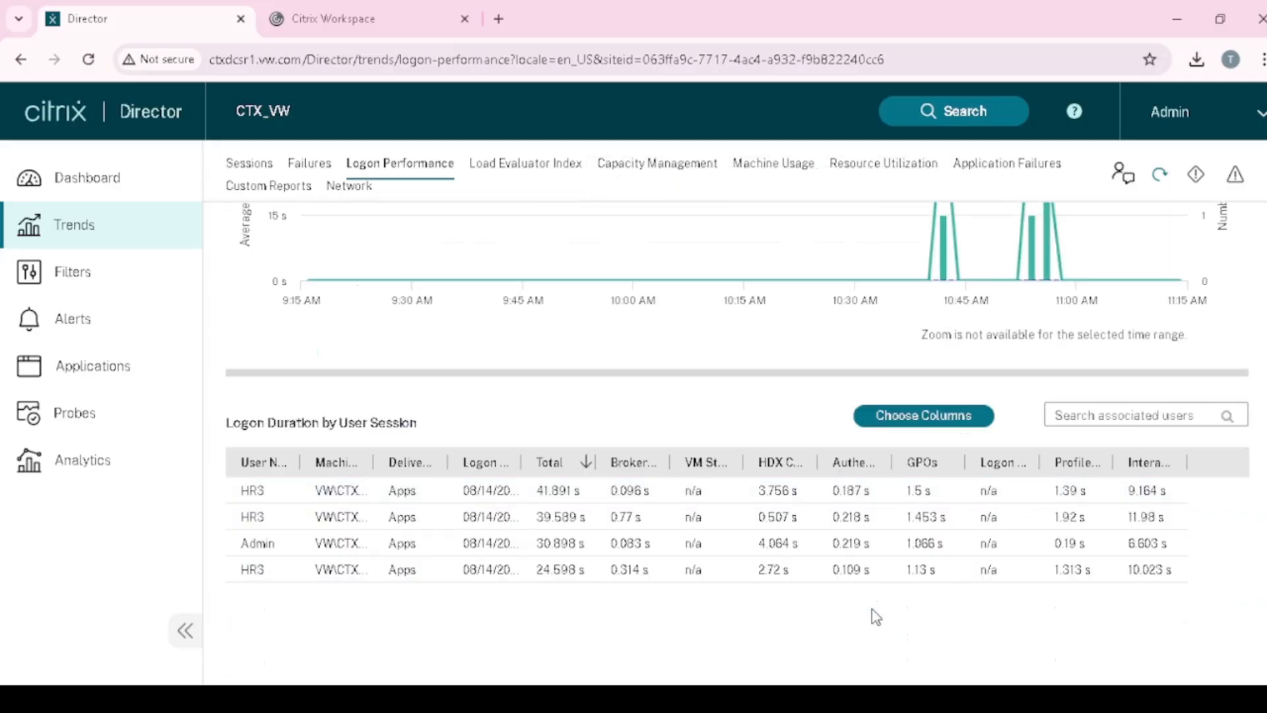
{"action": "scroll", "coordinate": [801, 564], "scroll_direction": "up", "scroll_amount": 6}
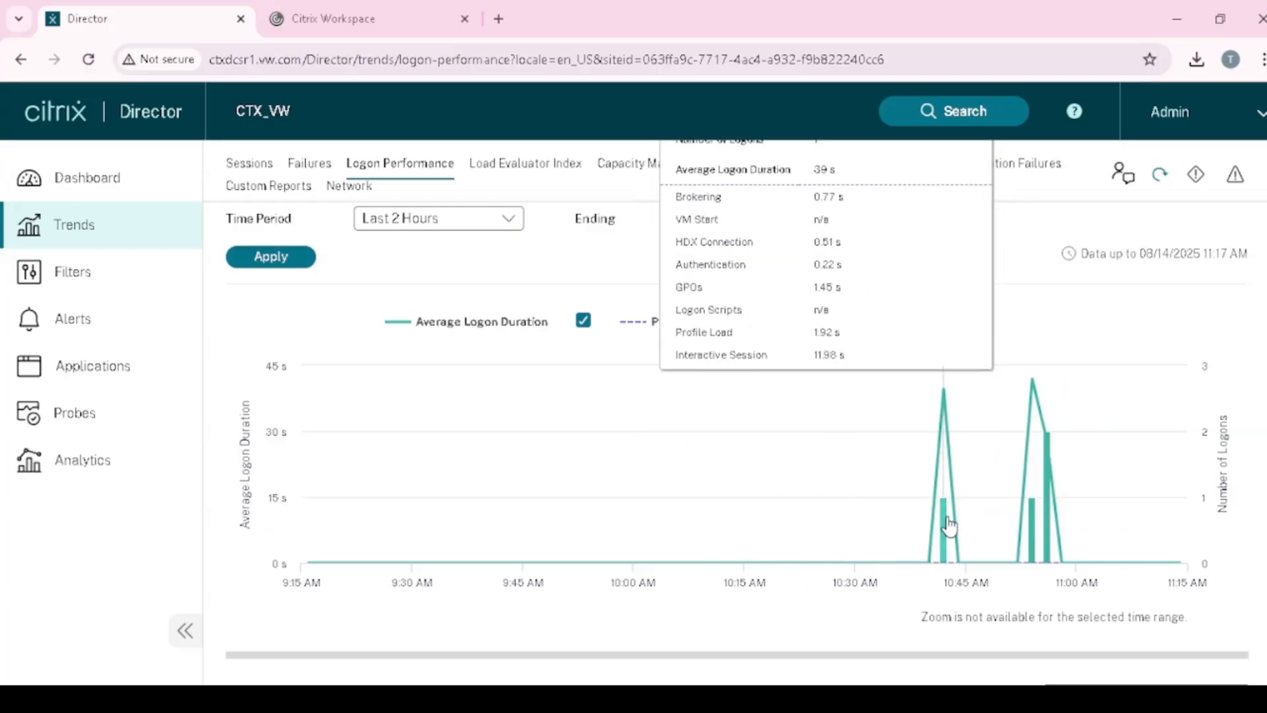
{"action": "scroll", "coordinate": [1041, 531], "scroll_direction": "up", "scroll_amount": 2}
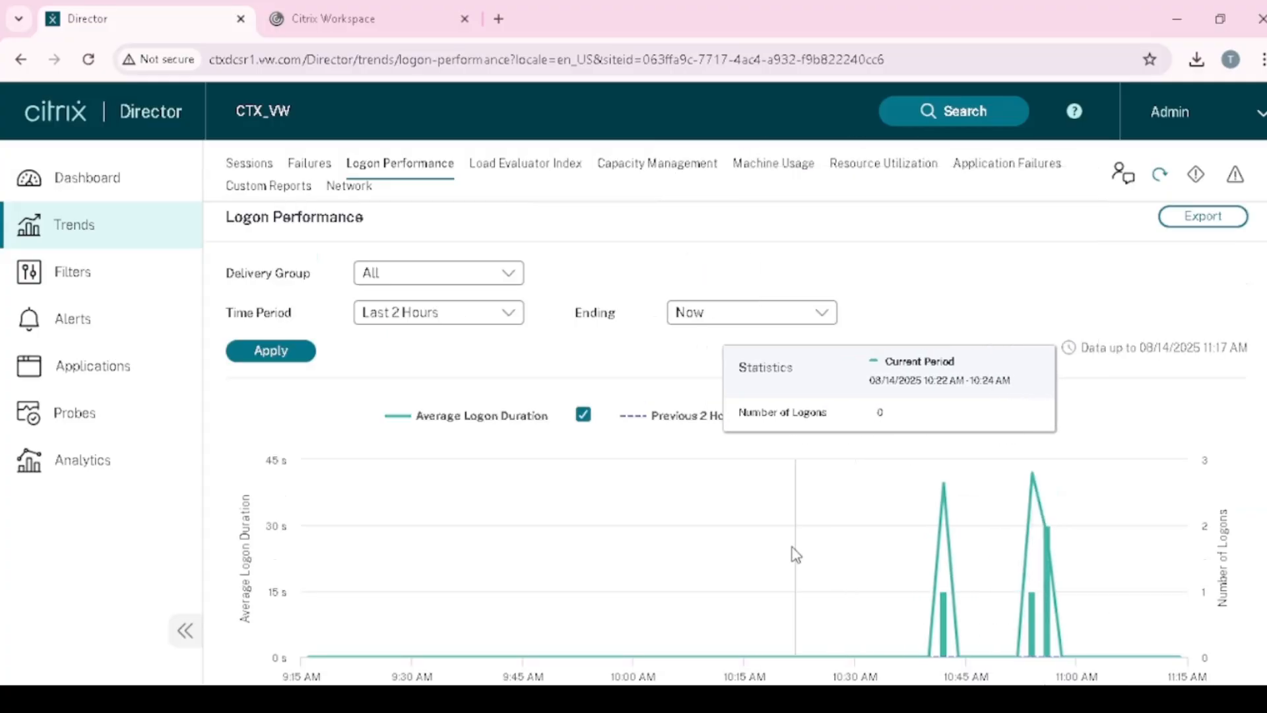
- Show the last-24-hours Load Evaluator Index trend and read its points, peaking at 2 connected users
{"action": "left_click", "coordinate": [510, 165]}
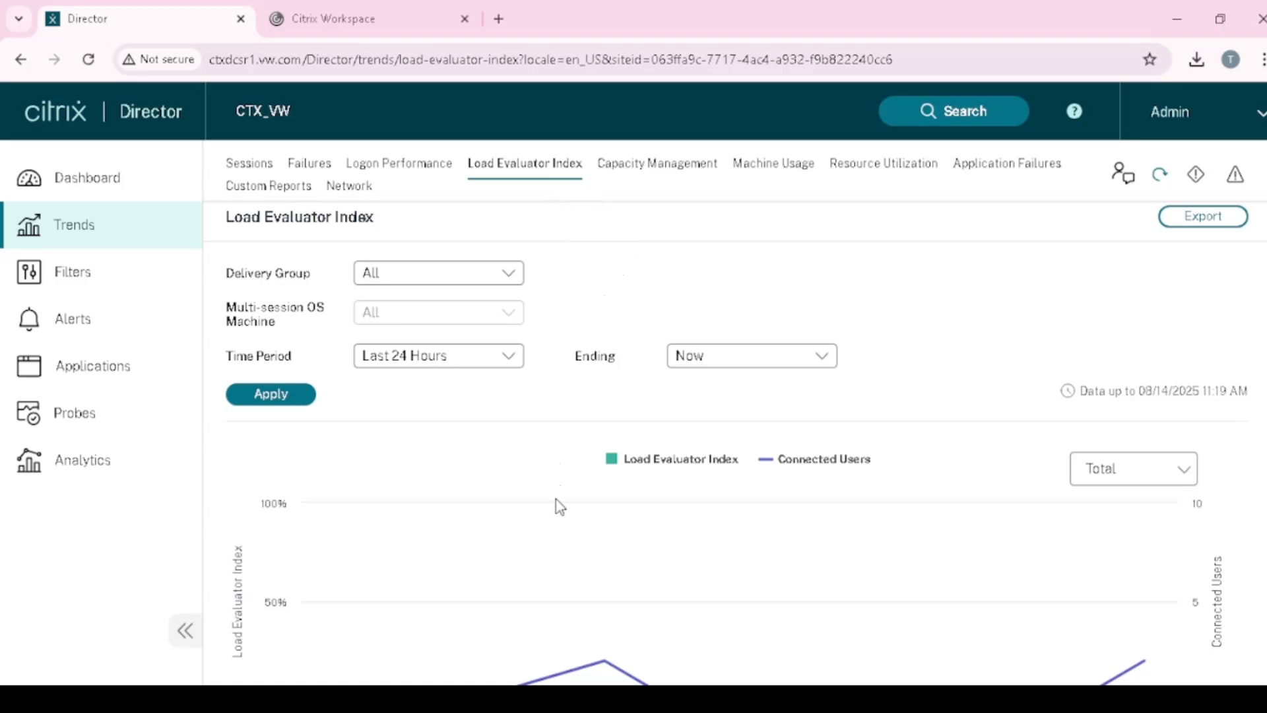
{"action": "scroll", "coordinate": [560, 506], "scroll_direction": "down", "scroll_amount": 2}
{"action": "scroll", "coordinate": [566, 520], "scroll_direction": "up", "scroll_amount": 2}
{"action": "mouse_move", "coordinate": [612, 522]}
{"action": "scroll", "coordinate": [644, 458], "scroll_direction": "down", "scroll_amount": 1}
{"action": "mouse_move", "coordinate": [635, 564]}
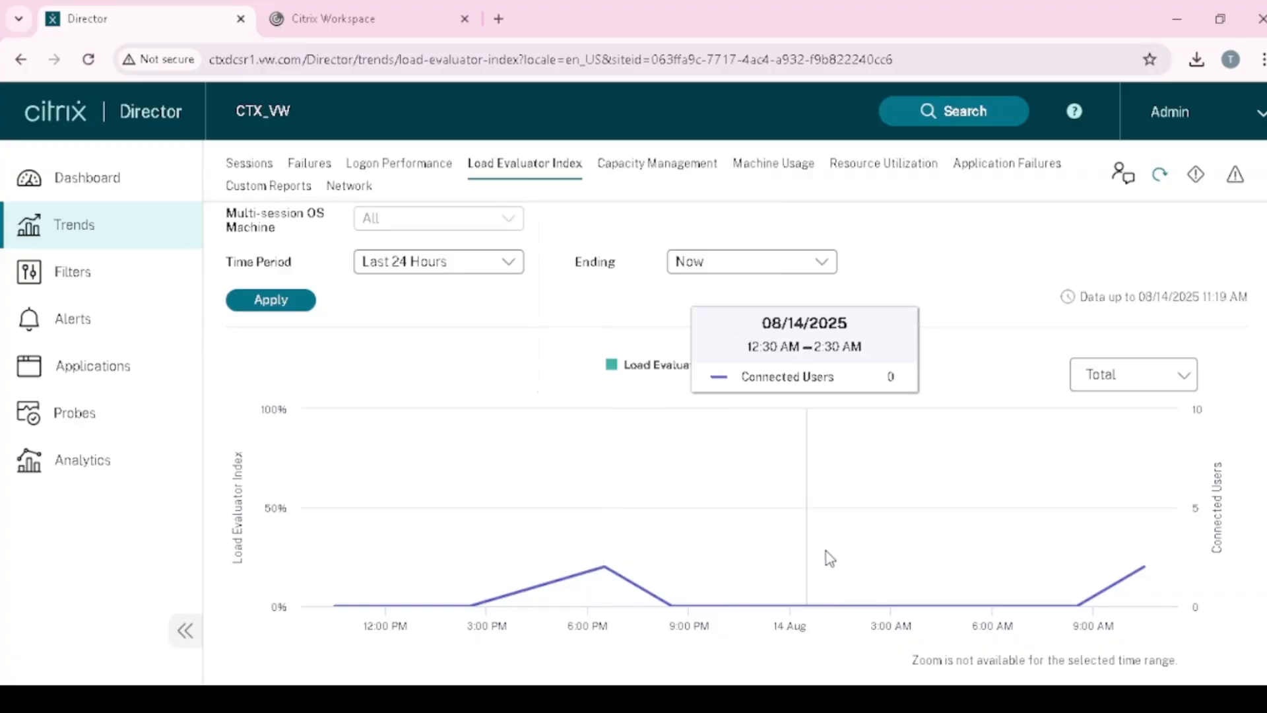
{"action": "mouse_move", "coordinate": [596, 560]}
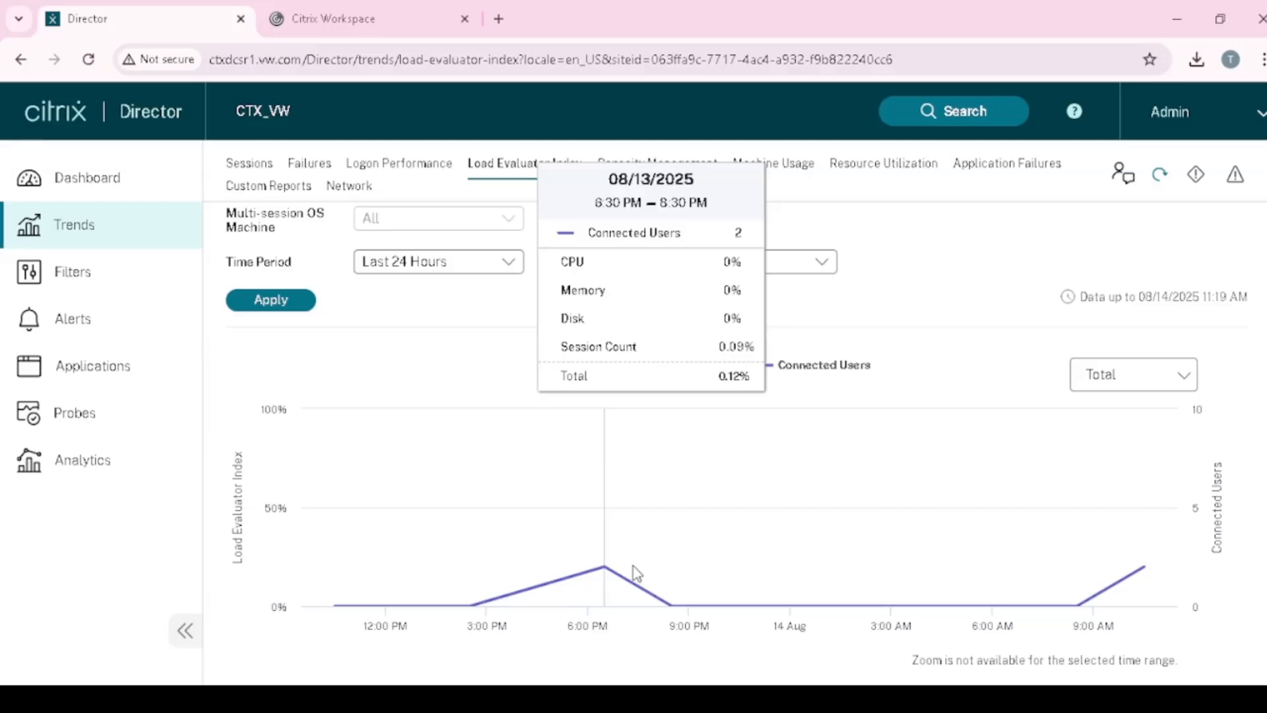
{"action": "scroll", "coordinate": [632, 565], "scroll_direction": "up", "scroll_amount": 2}
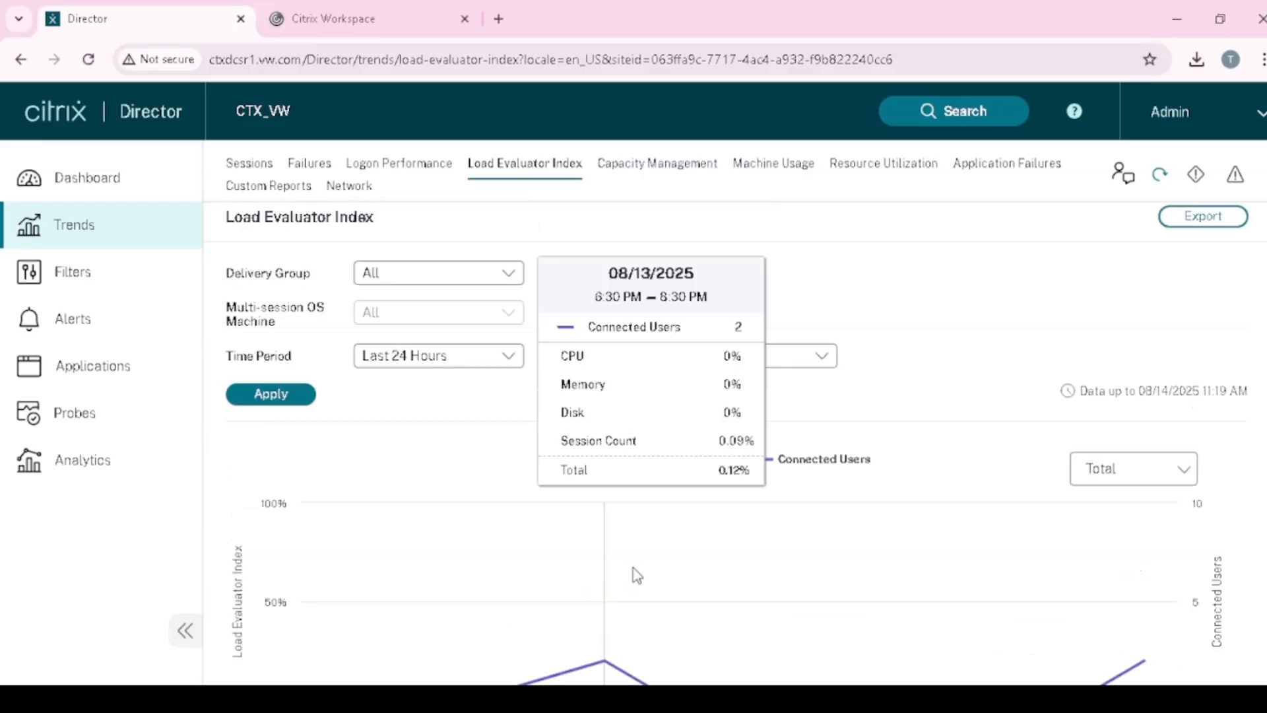
{"action": "scroll", "coordinate": [636, 575], "scroll_direction": "down", "scroll_amount": 2}
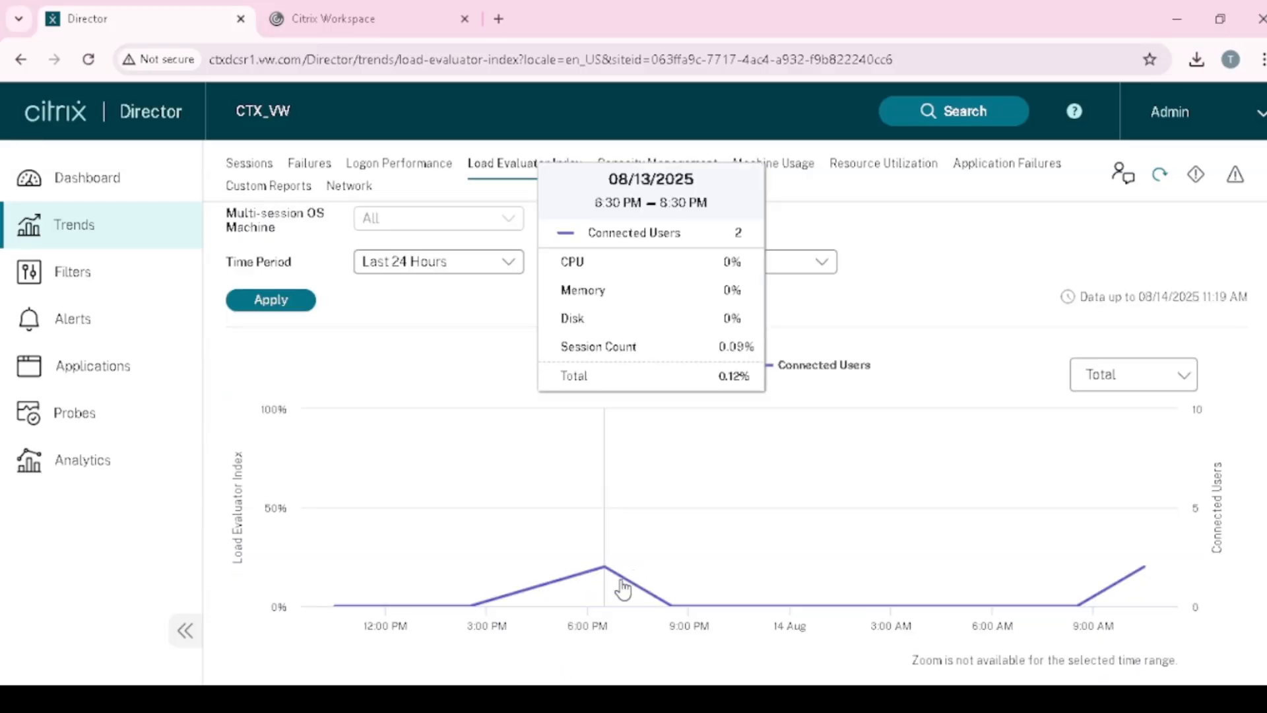
{"action": "scroll", "coordinate": [646, 595], "scroll_direction": "up", "scroll_amount": 2}
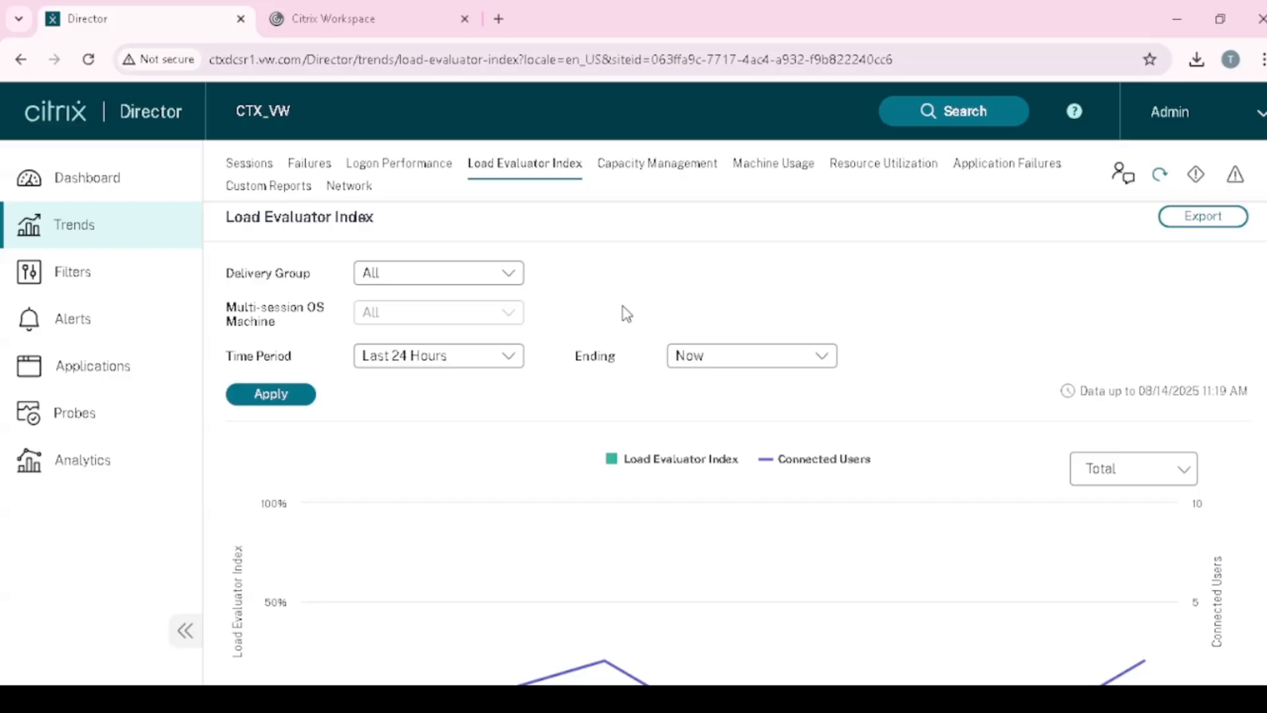
- Apply Capacity Management's Multi-session OS Usage view, showing the Apps group with 5 instances and 2 users
{"action": "left_click", "coordinate": [645, 169]}
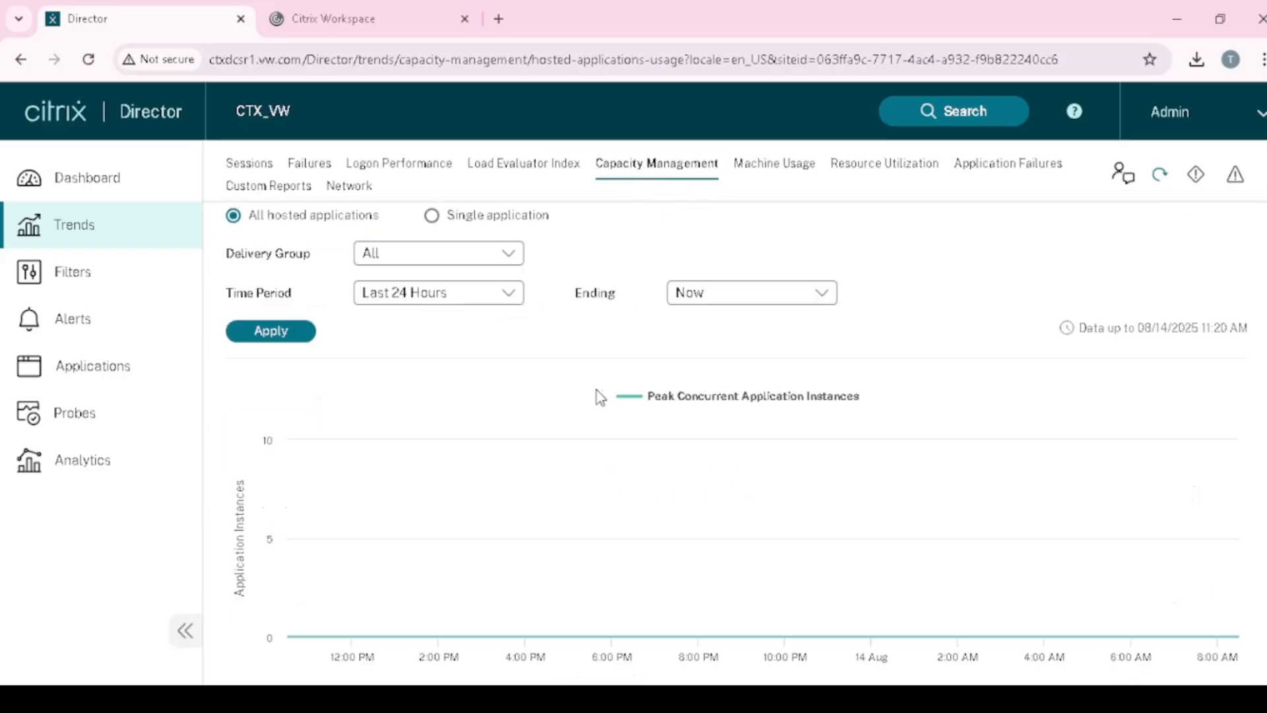
{"action": "left_click", "coordinate": [249, 425]}
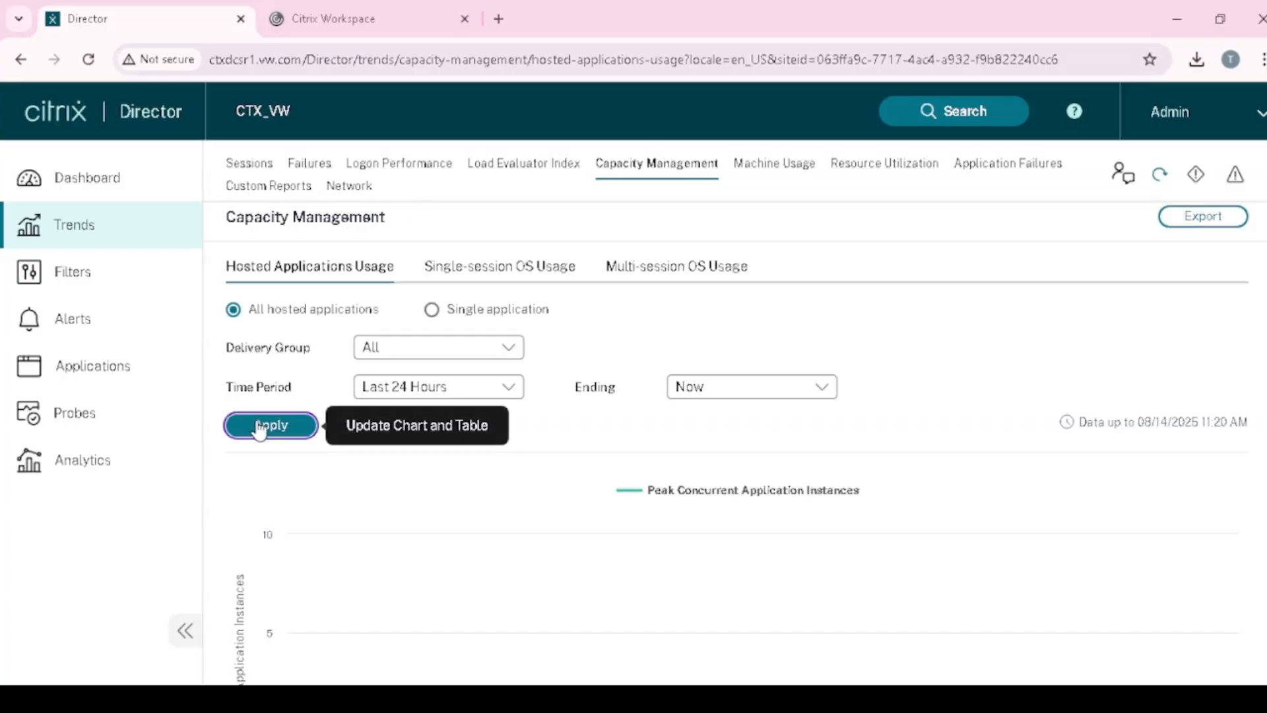
{"action": "left_click", "coordinate": [698, 272]}
{"action": "left_click", "coordinate": [257, 395]}
{"action": "scroll", "coordinate": [537, 488], "scroll_direction": "down", "scroll_amount": 6}
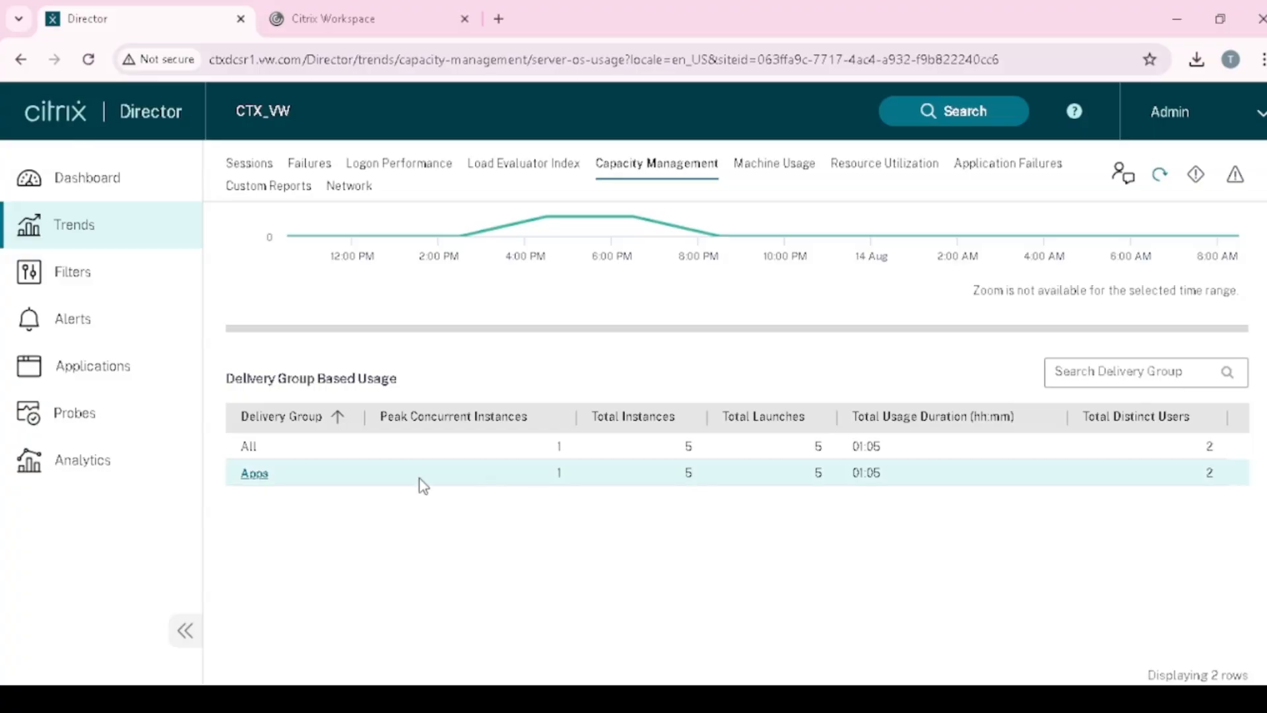
{"action": "scroll", "coordinate": [528, 424], "scroll_direction": "up", "scroll_amount": 6}
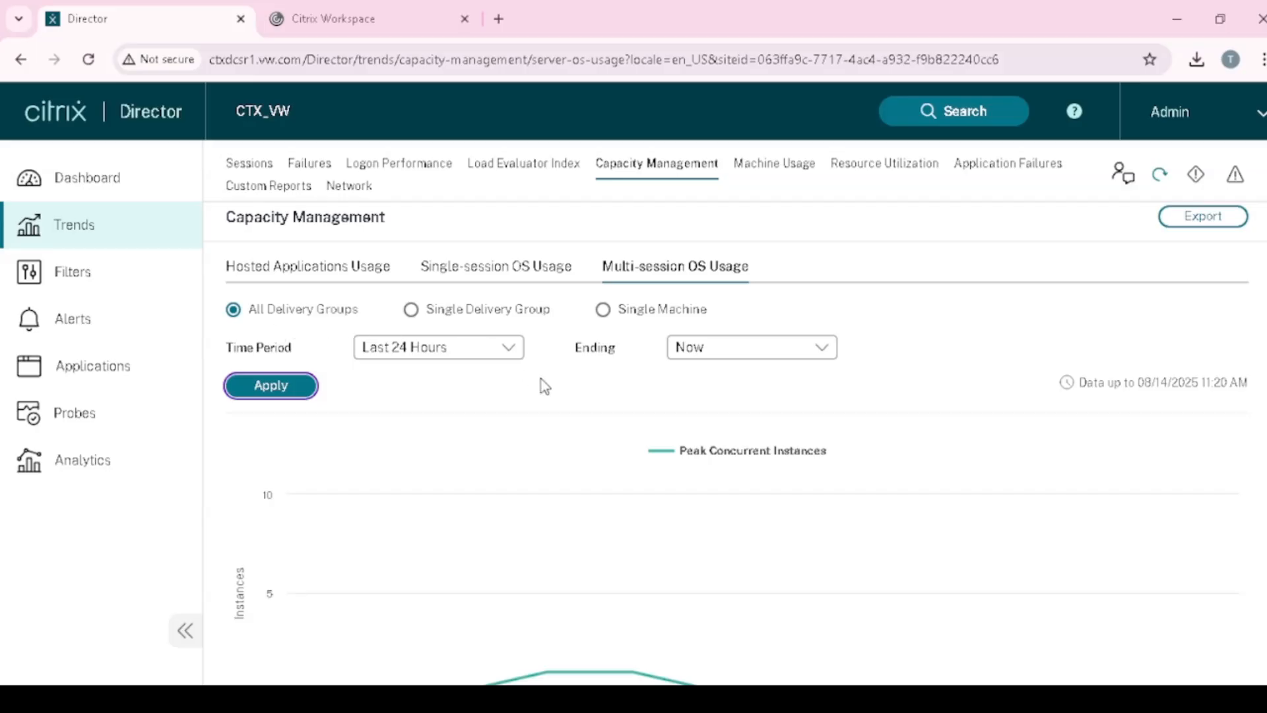
- Apply a Last 7 Days time period and review the peak concurrent instances chart and table
{"action": "left_click", "coordinate": [508, 350]}
{"action": "left_click", "coordinate": [435, 422]}
{"action": "left_click", "coordinate": [287, 390]}
{"action": "scroll", "coordinate": [534, 455], "scroll_direction": "down", "scroll_amount": 3}
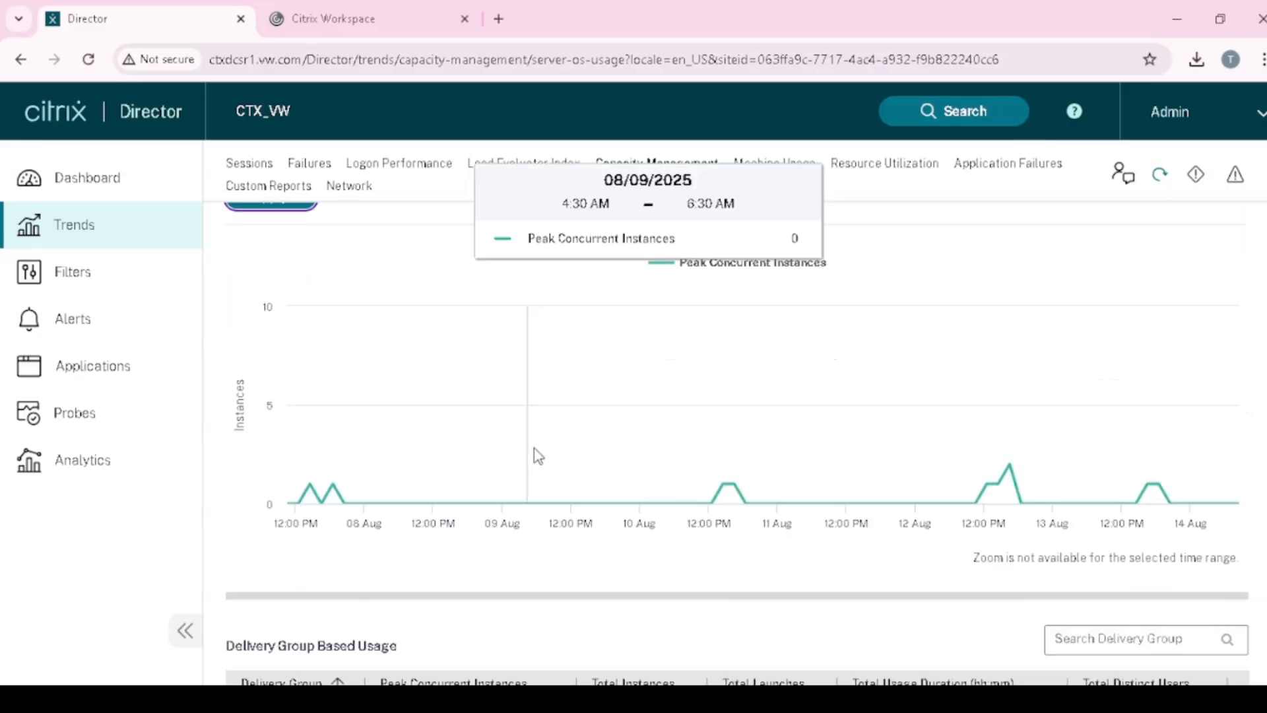
{"action": "scroll", "coordinate": [513, 499], "scroll_direction": "up", "scroll_amount": 2}
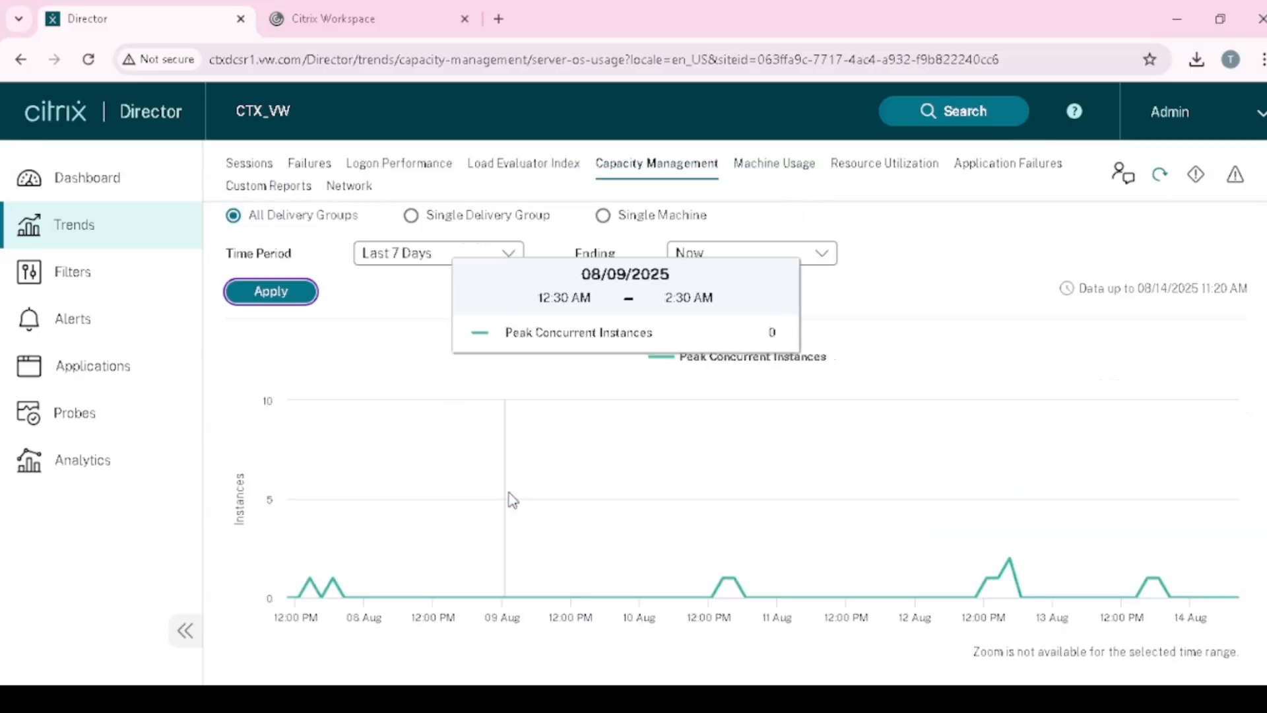
{"action": "scroll", "coordinate": [513, 500], "scroll_direction": "up", "scroll_amount": 2}
{"action": "scroll", "coordinate": [564, 482], "scroll_direction": "down", "scroll_amount": 3}
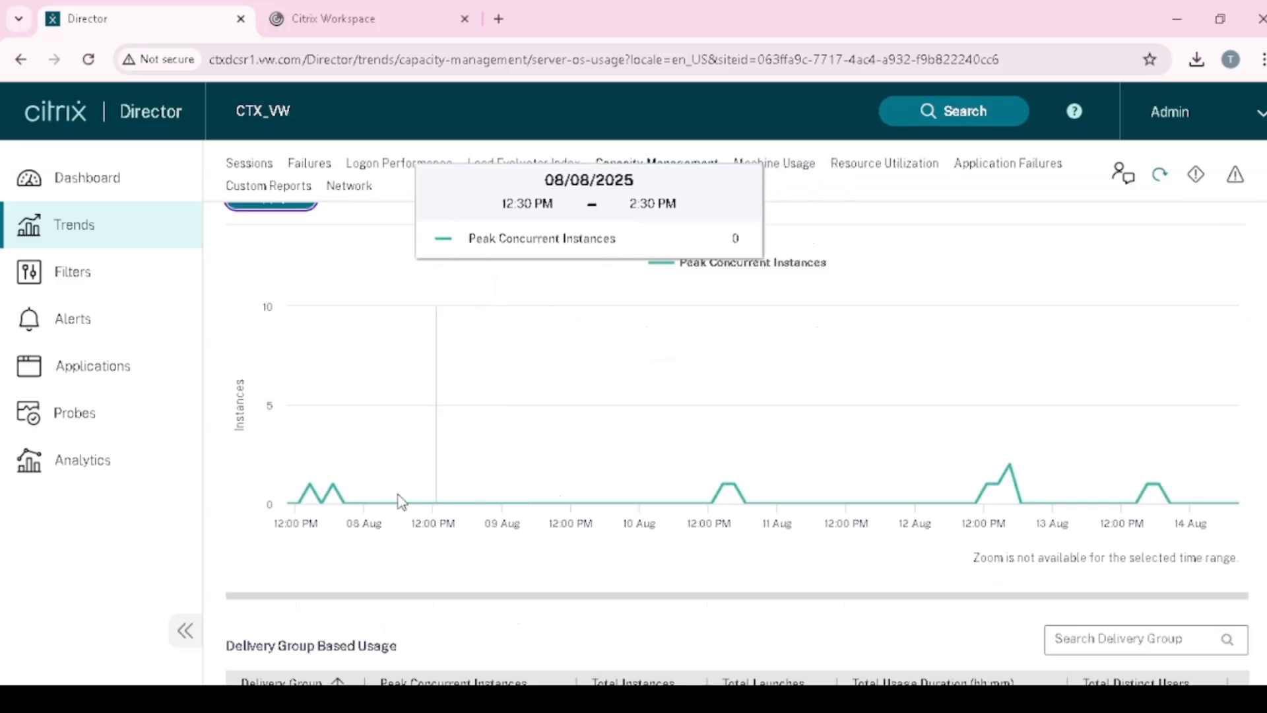
{"action": "scroll", "coordinate": [334, 537], "scroll_direction": "up", "scroll_amount": 3}
{"action": "scroll", "coordinate": [310, 597], "scroll_direction": "down", "scroll_amount": 2}
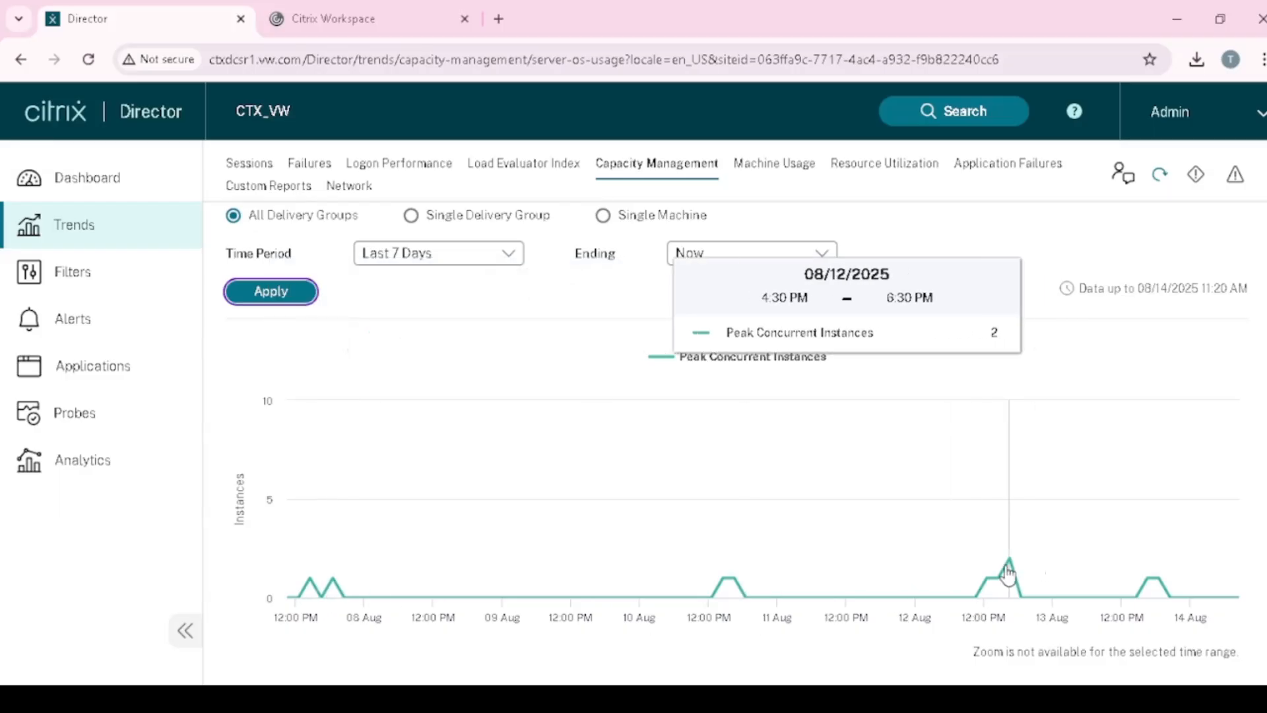
{"action": "scroll", "coordinate": [1062, 600], "scroll_direction": "down", "scroll_amount": 4}
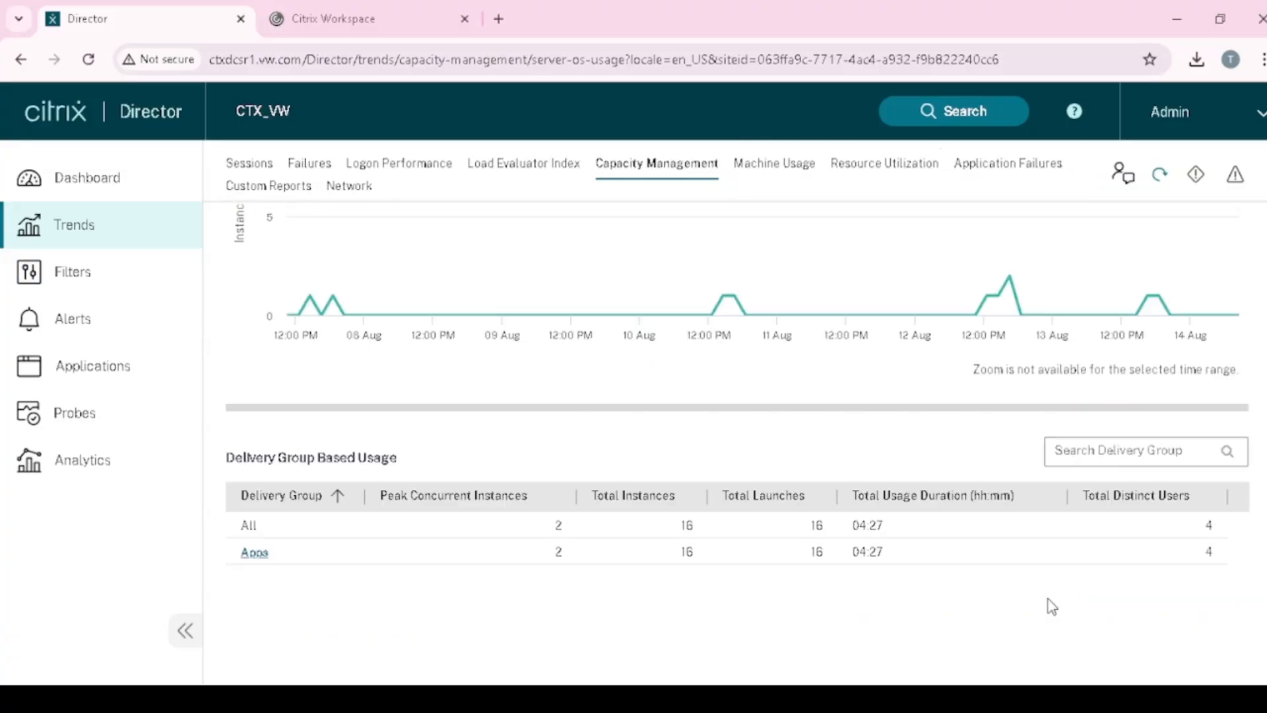
{"action": "scroll", "coordinate": [924, 495], "scroll_direction": "up", "scroll_amount": 4}
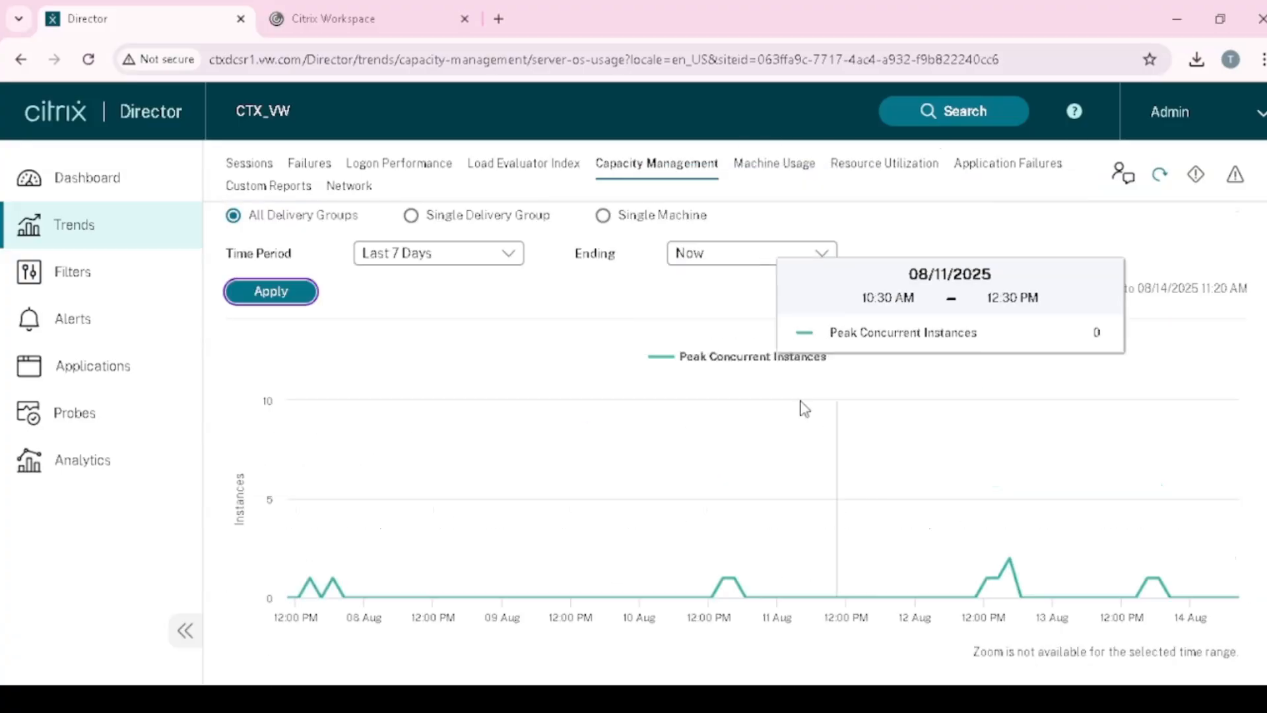
{"action": "scroll", "coordinate": [627, 231], "scroll_direction": "up", "scroll_amount": 2}
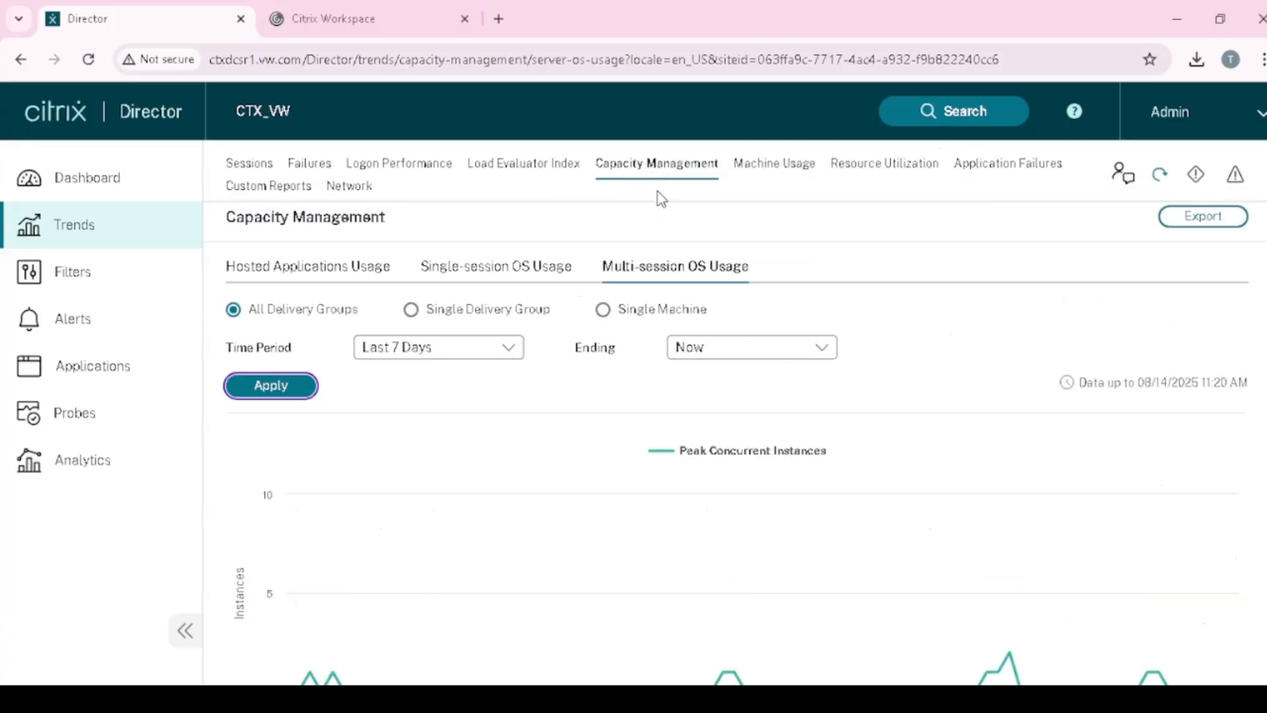
{"action": "scroll", "coordinate": [673, 396], "scroll_direction": "down", "scroll_amount": 3}
{"action": "scroll", "coordinate": [671, 433], "scroll_direction": "down", "scroll_amount": 4}
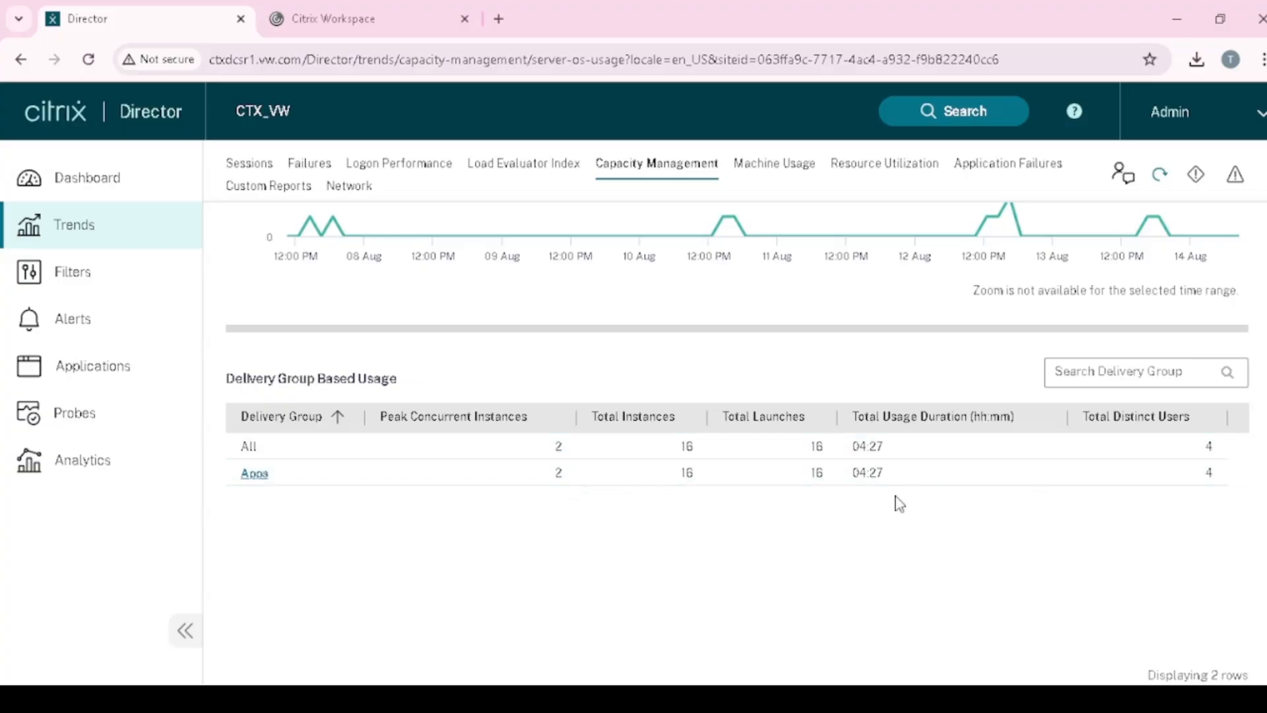
{"action": "scroll", "coordinate": [1009, 492], "scroll_direction": "up", "scroll_amount": 4}
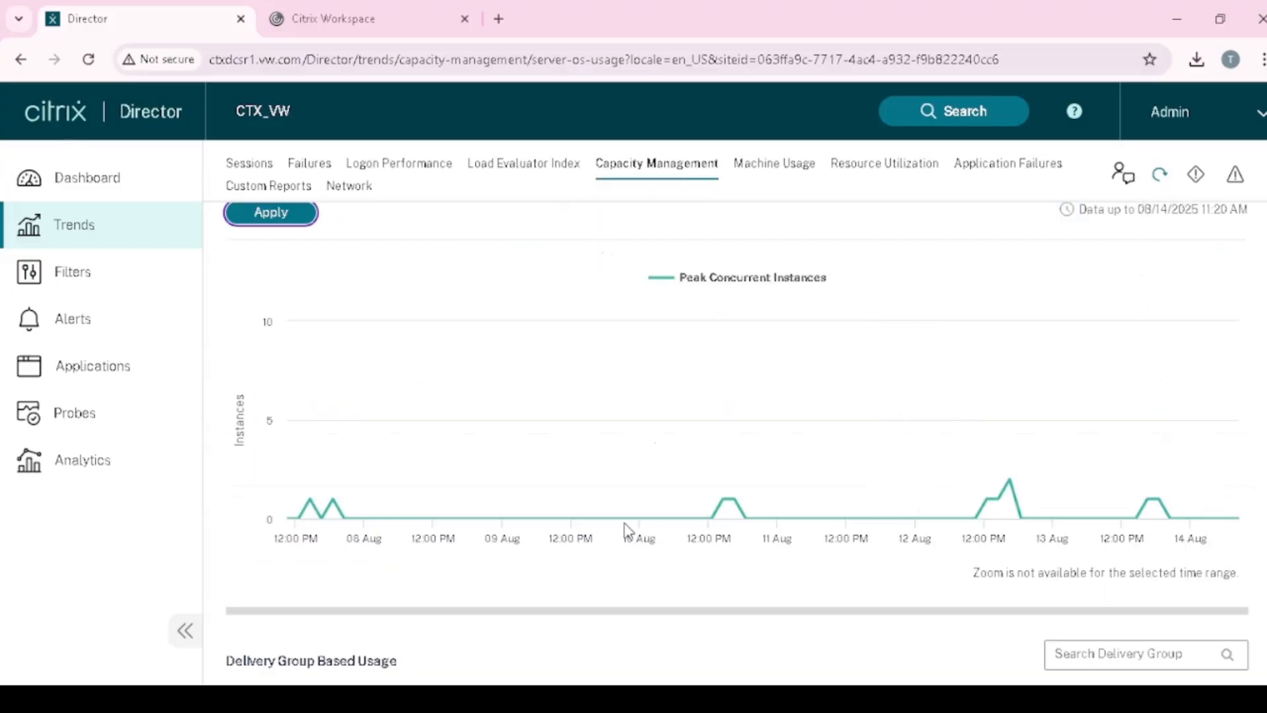
{"action": "scroll", "coordinate": [740, 530], "scroll_direction": "down", "scroll_amount": 3}
{"action": "scroll", "coordinate": [486, 546], "scroll_direction": "up", "scroll_amount": 4}
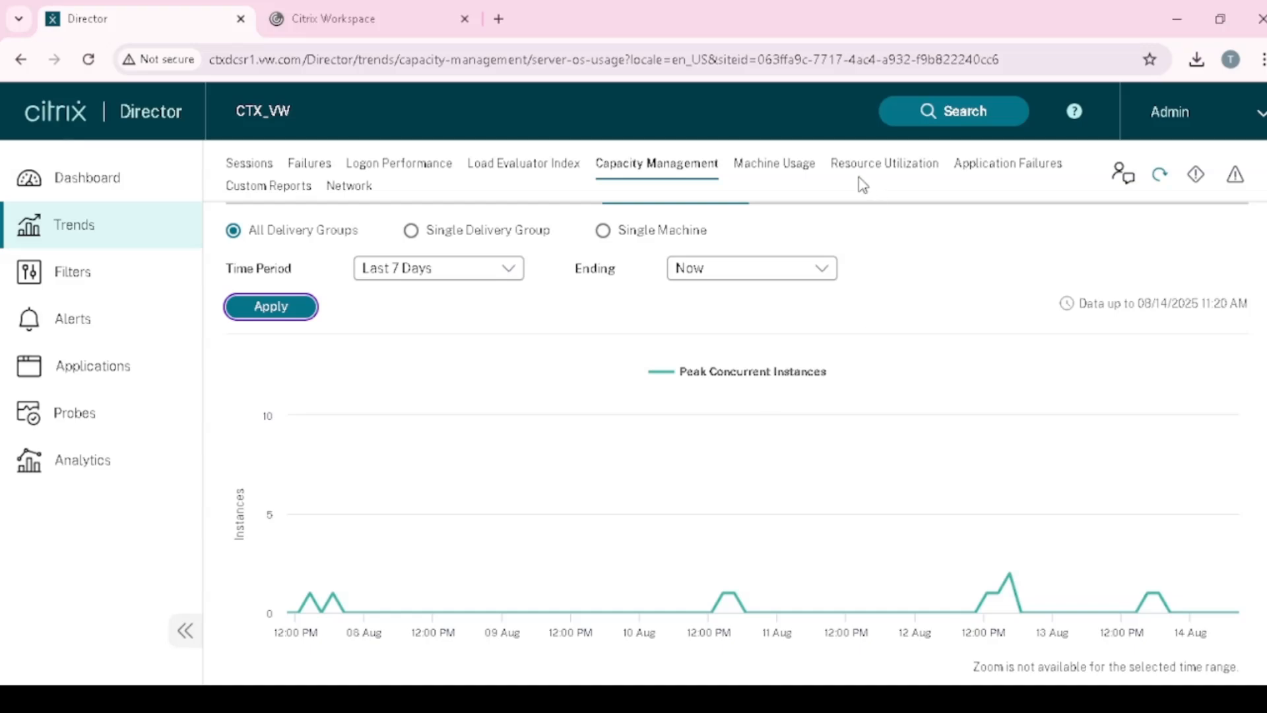
- Chart last week's Machine Usage for multi-session OS machines across all delivery groups
{"action": "left_click", "coordinate": [770, 177]}
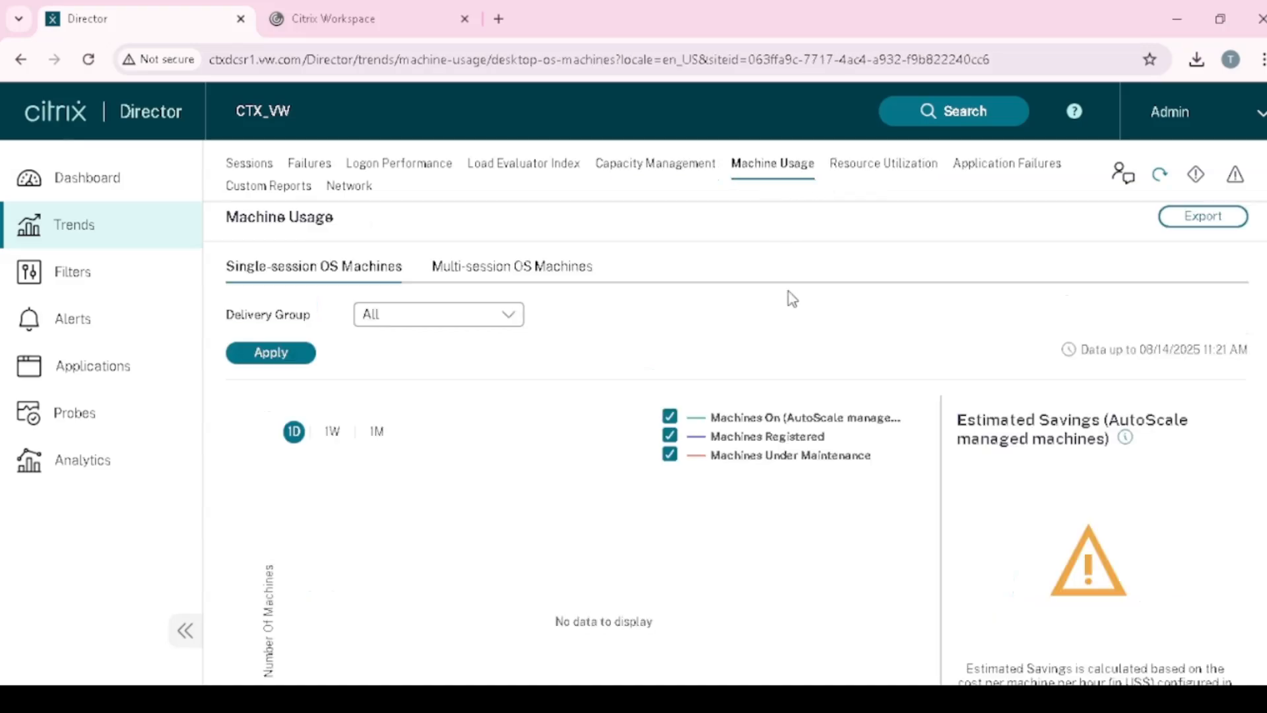
{"action": "left_click", "coordinate": [502, 275]}
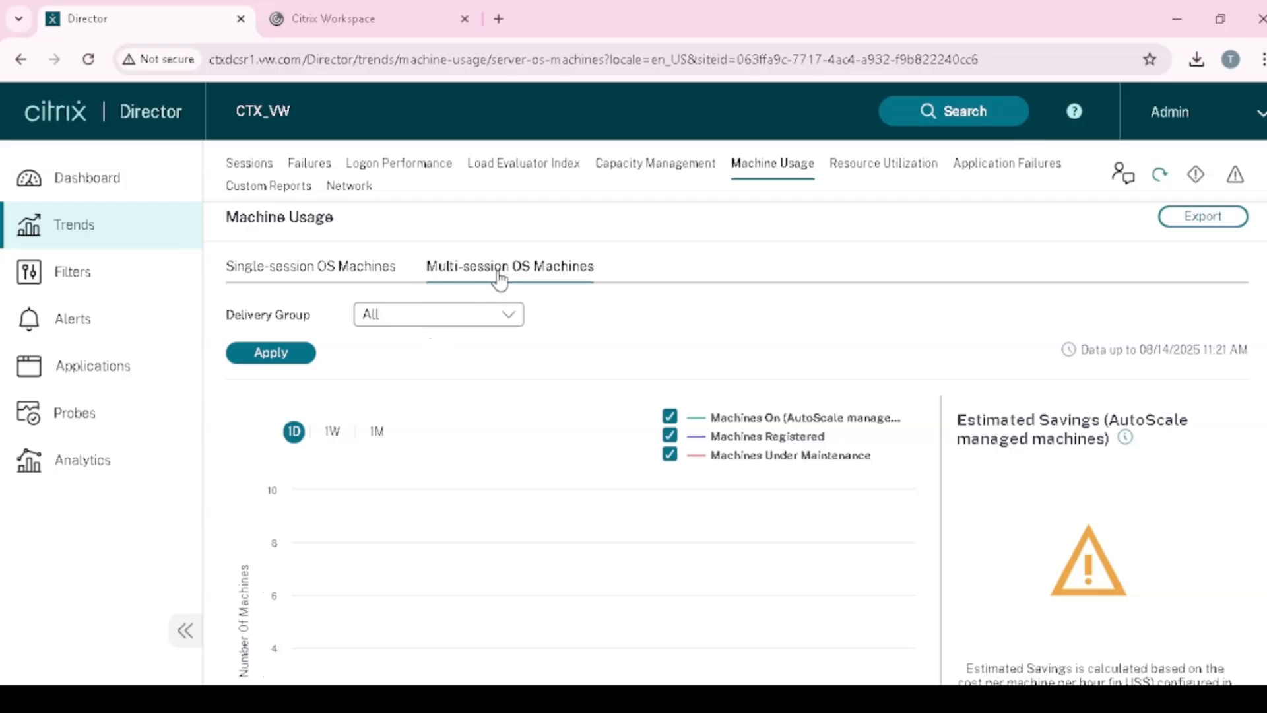
{"action": "left_click", "coordinate": [519, 317]}
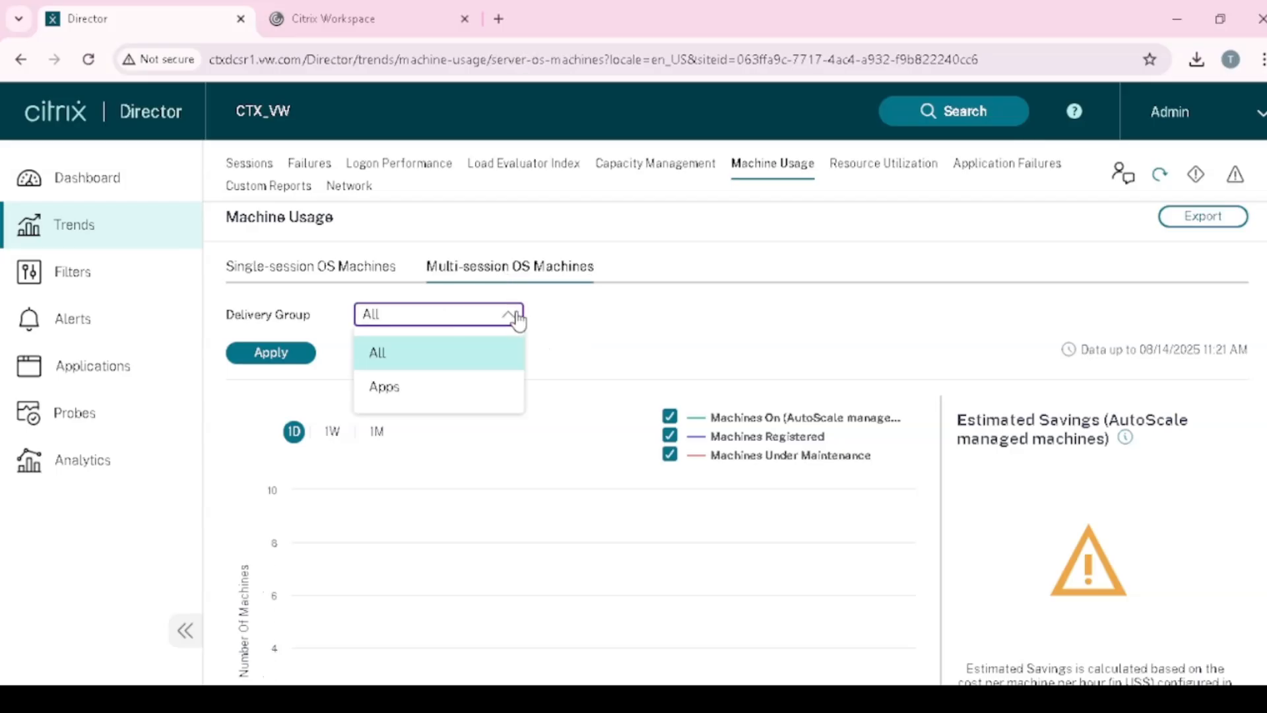
{"action": "left_click", "coordinate": [399, 361]}
{"action": "left_click", "coordinate": [284, 357]}
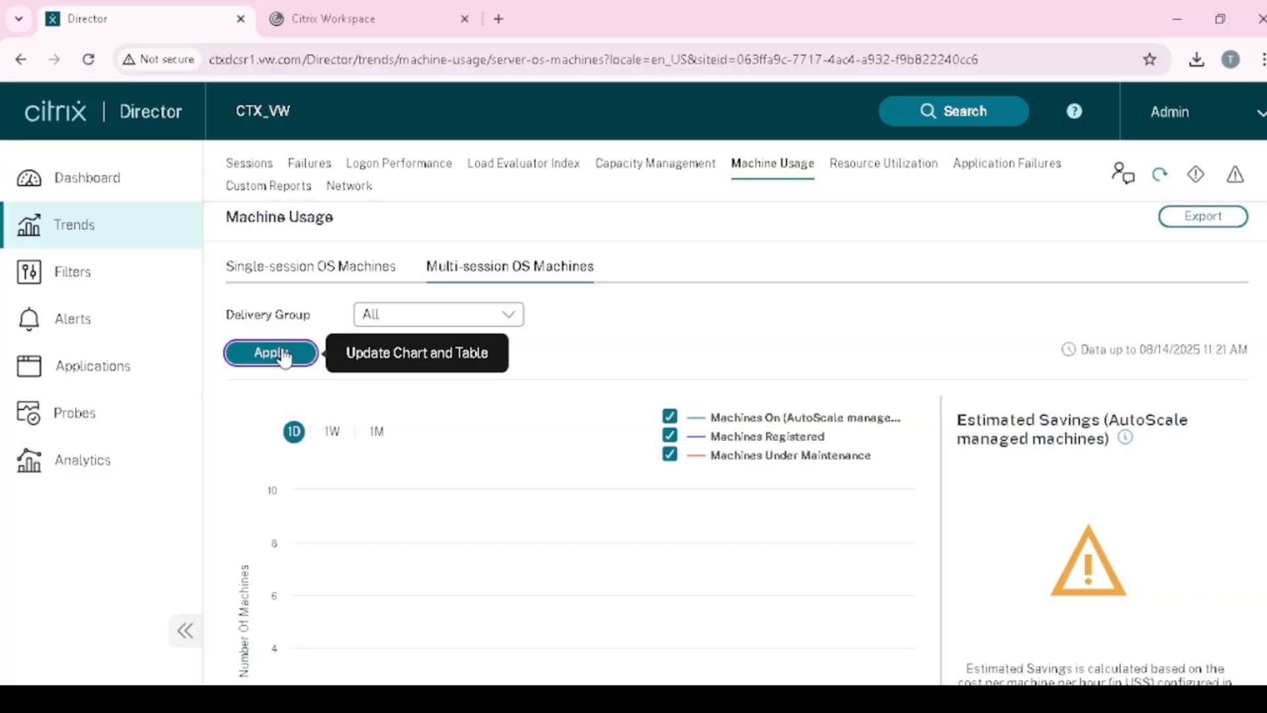
{"action": "left_click", "coordinate": [335, 433]}
- Review the weekly chart, switch to the 1M range, then return to 1W
{"action": "scroll", "coordinate": [436, 407], "scroll_direction": "down", "scroll_amount": 3}
{"action": "scroll", "coordinate": [436, 407], "scroll_direction": "up", "scroll_amount": 2}
{"action": "scroll", "coordinate": [440, 415], "scroll_direction": "up", "scroll_amount": 2}
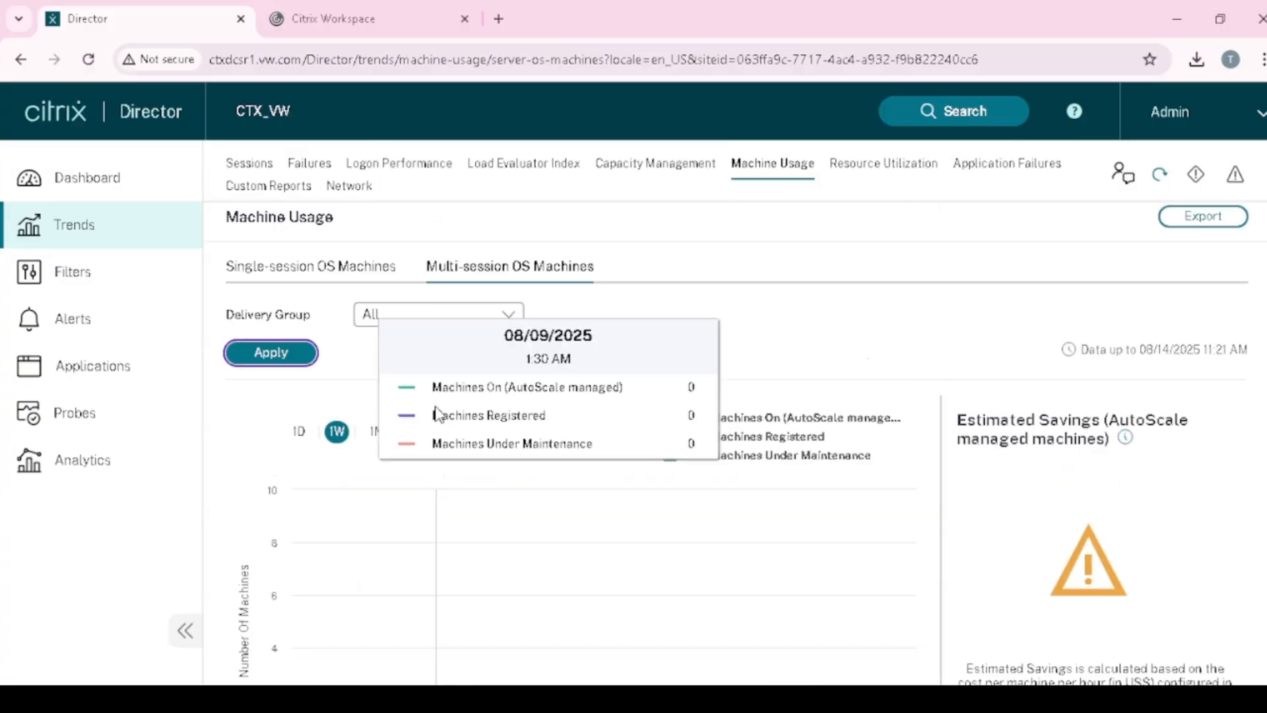
{"action": "scroll", "coordinate": [456, 426], "scroll_direction": "down", "scroll_amount": 2}
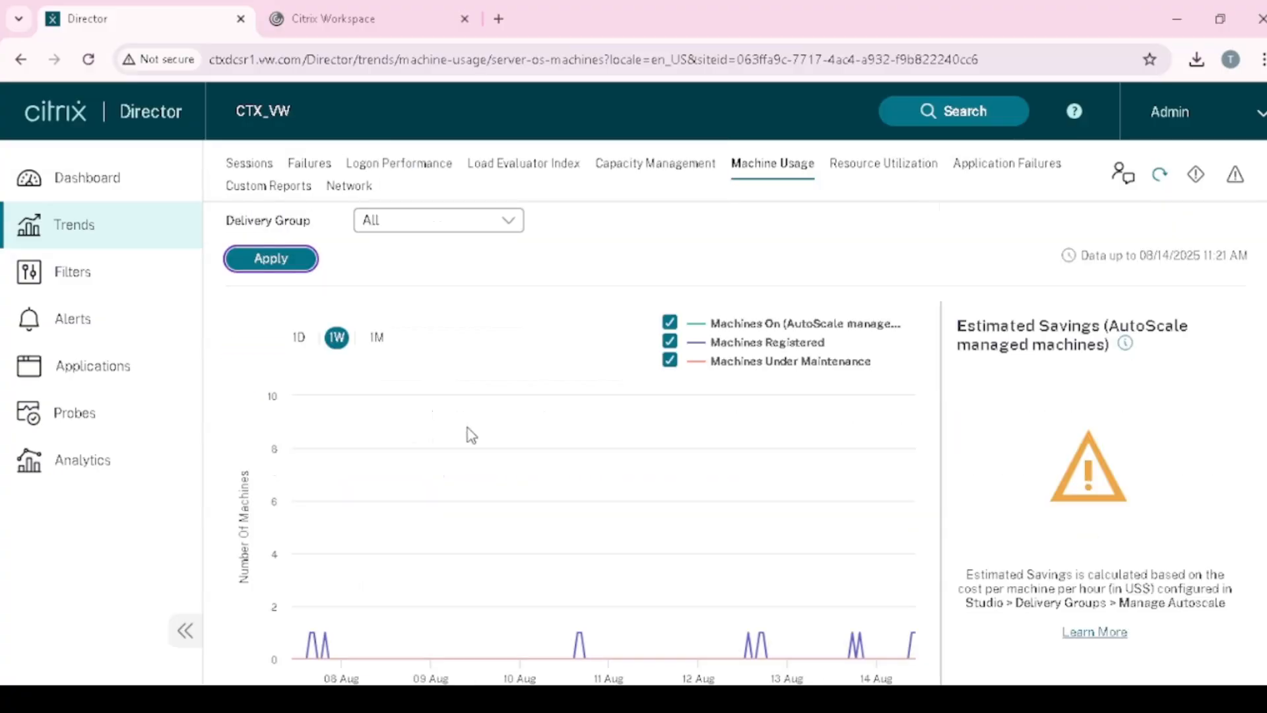
{"action": "scroll", "coordinate": [470, 433], "scroll_direction": "up", "scroll_amount": 2}
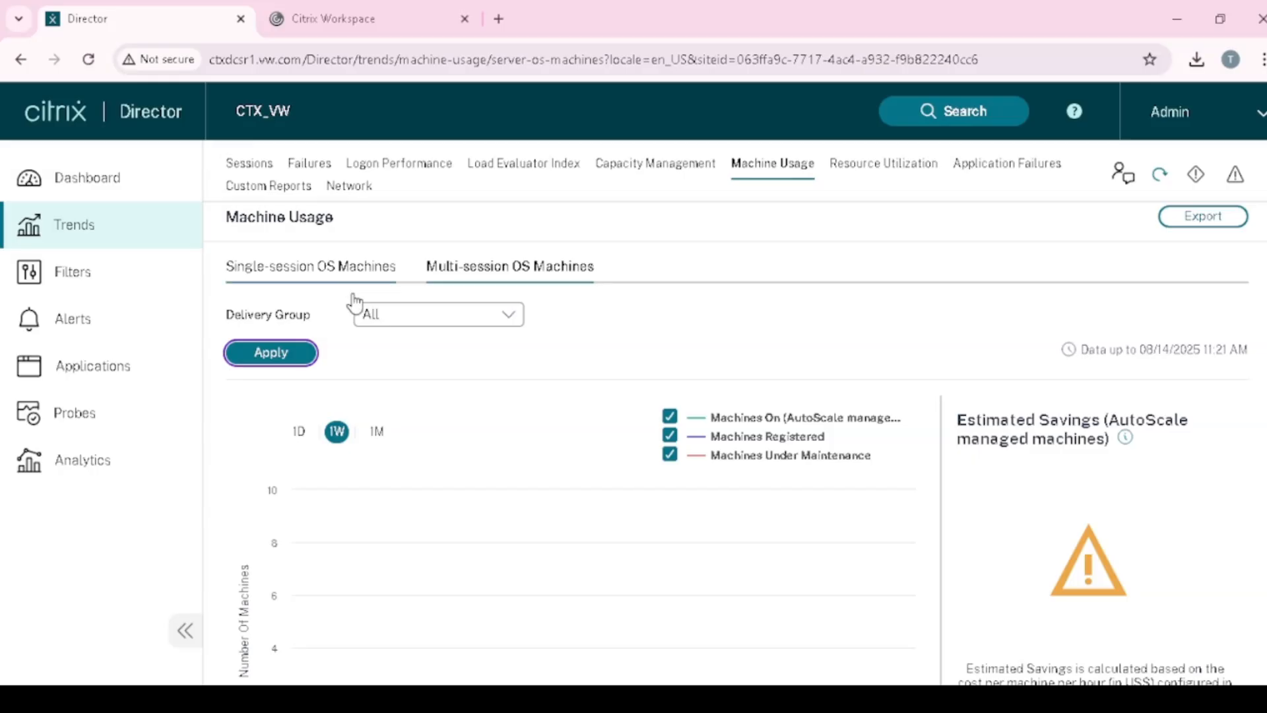
{"action": "scroll", "coordinate": [598, 551], "scroll_direction": "down", "scroll_amount": 4}
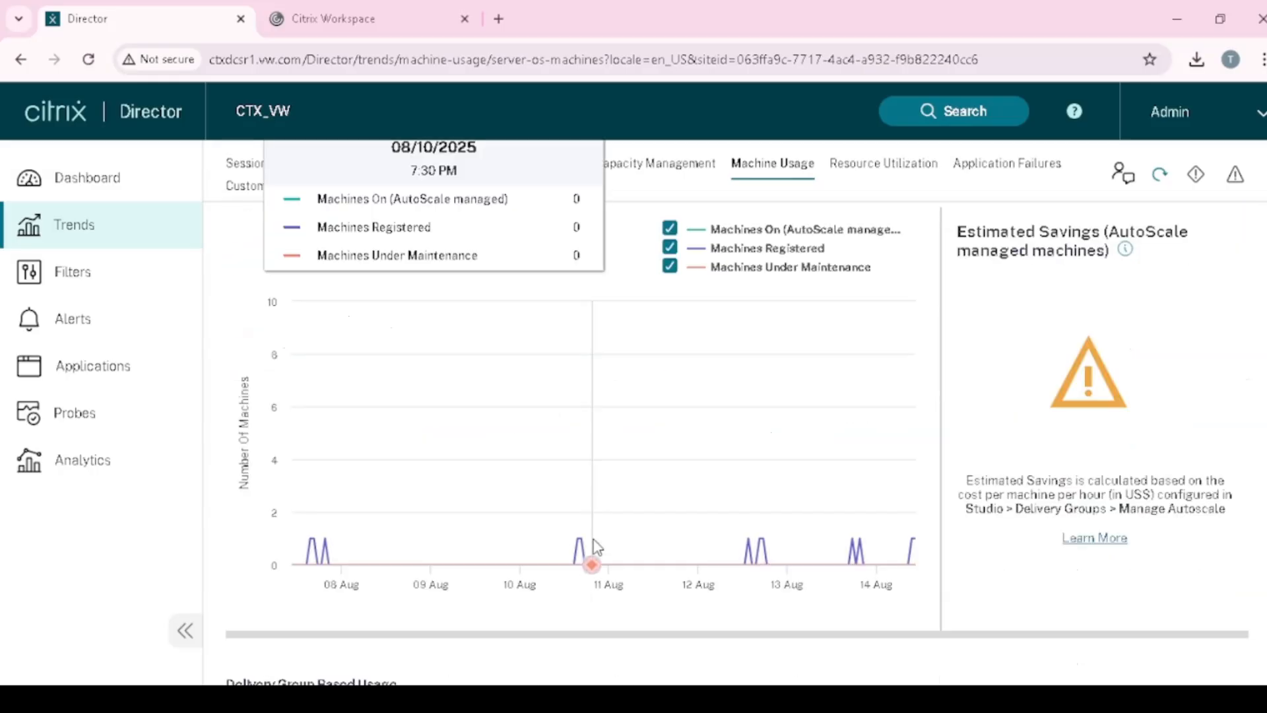
{"action": "scroll", "coordinate": [480, 532], "scroll_direction": "up", "scroll_amount": 2}
{"action": "scroll", "coordinate": [521, 523], "scroll_direction": "down", "scroll_amount": 2}
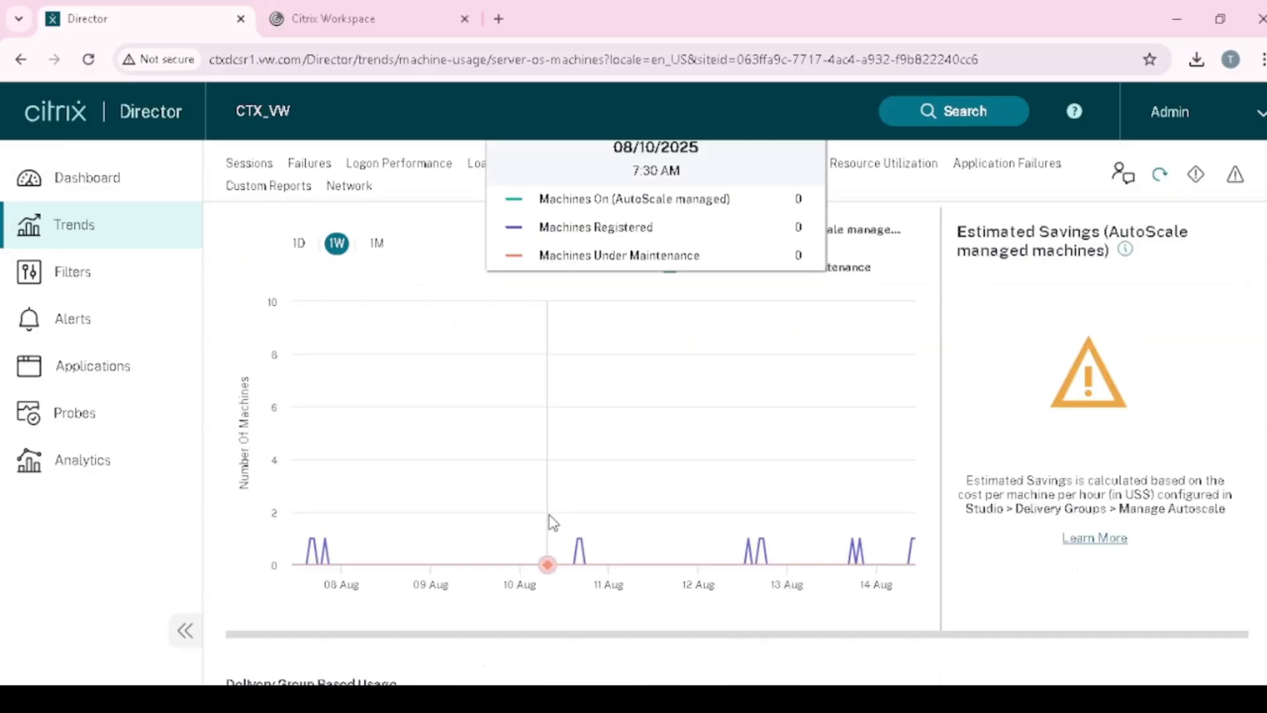
{"action": "scroll", "coordinate": [553, 522], "scroll_direction": "up", "scroll_amount": 2}
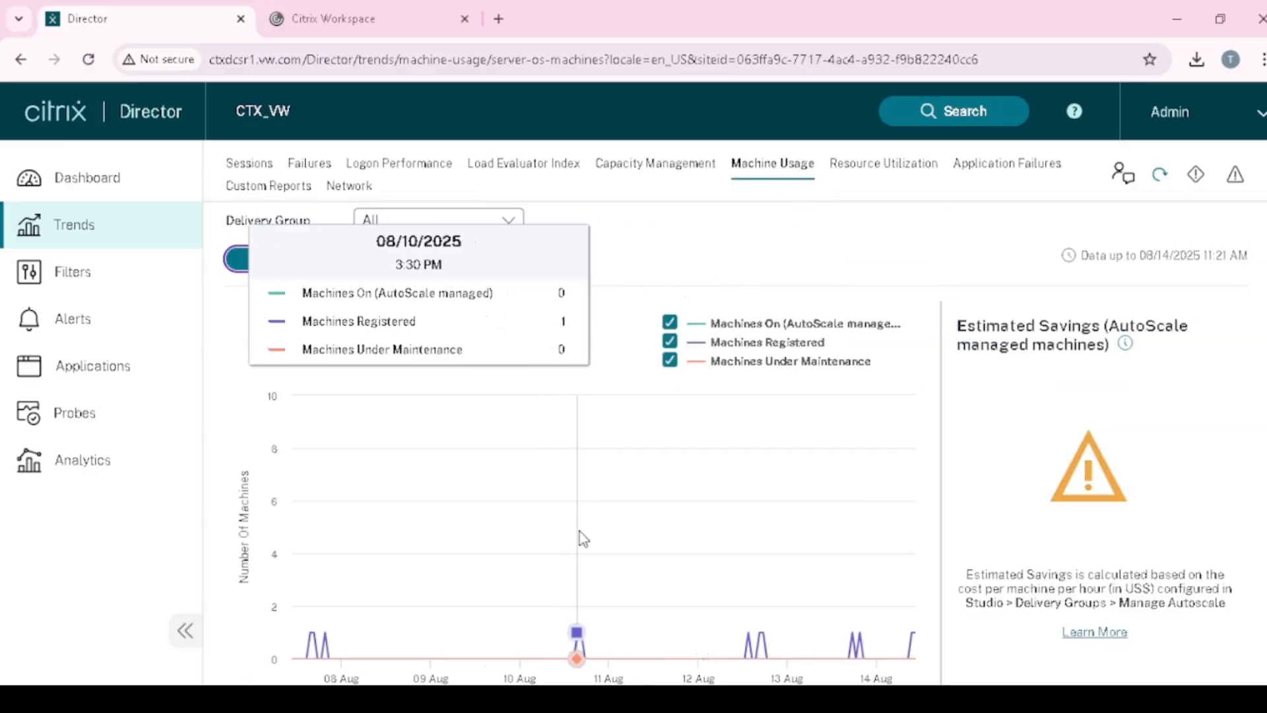
{"action": "scroll", "coordinate": [579, 531], "scroll_direction": "down", "scroll_amount": 2}
{"action": "scroll", "coordinate": [481, 565], "scroll_direction": "up", "scroll_amount": 3}
{"action": "scroll", "coordinate": [854, 466], "scroll_direction": "down", "scroll_amount": 6}
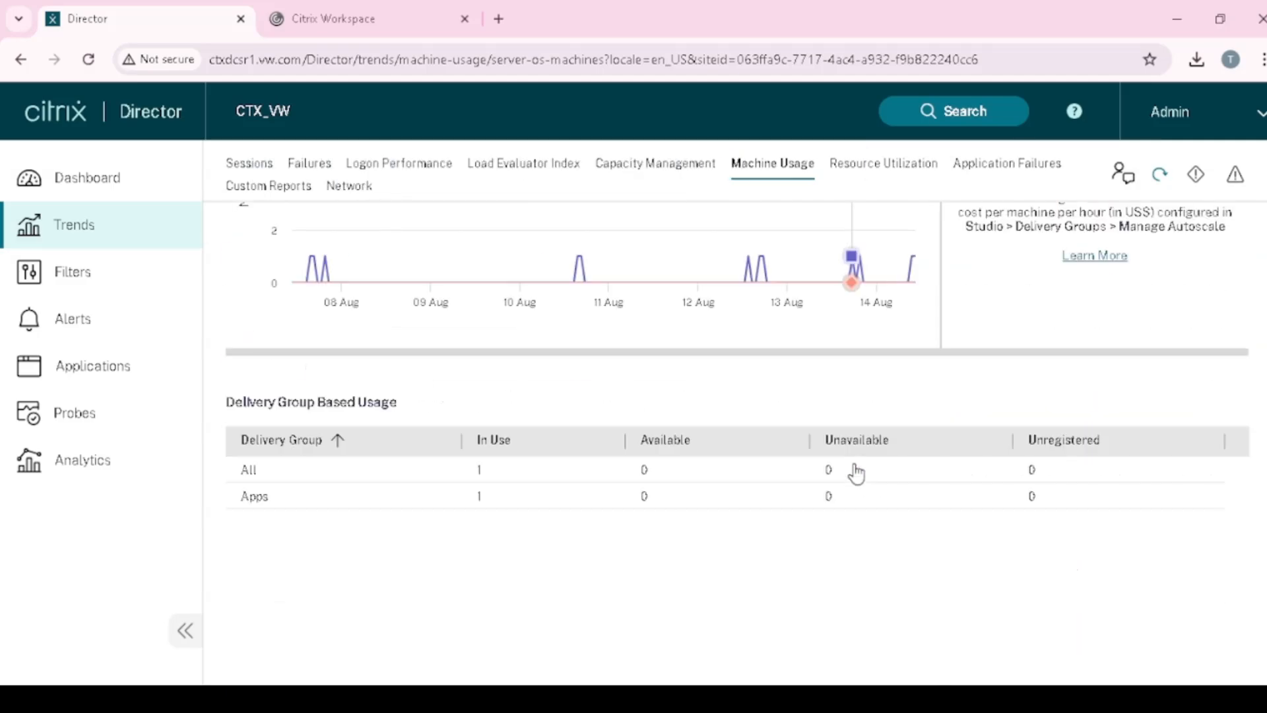
{"action": "scroll", "coordinate": [856, 473], "scroll_direction": "up", "scroll_amount": 6}
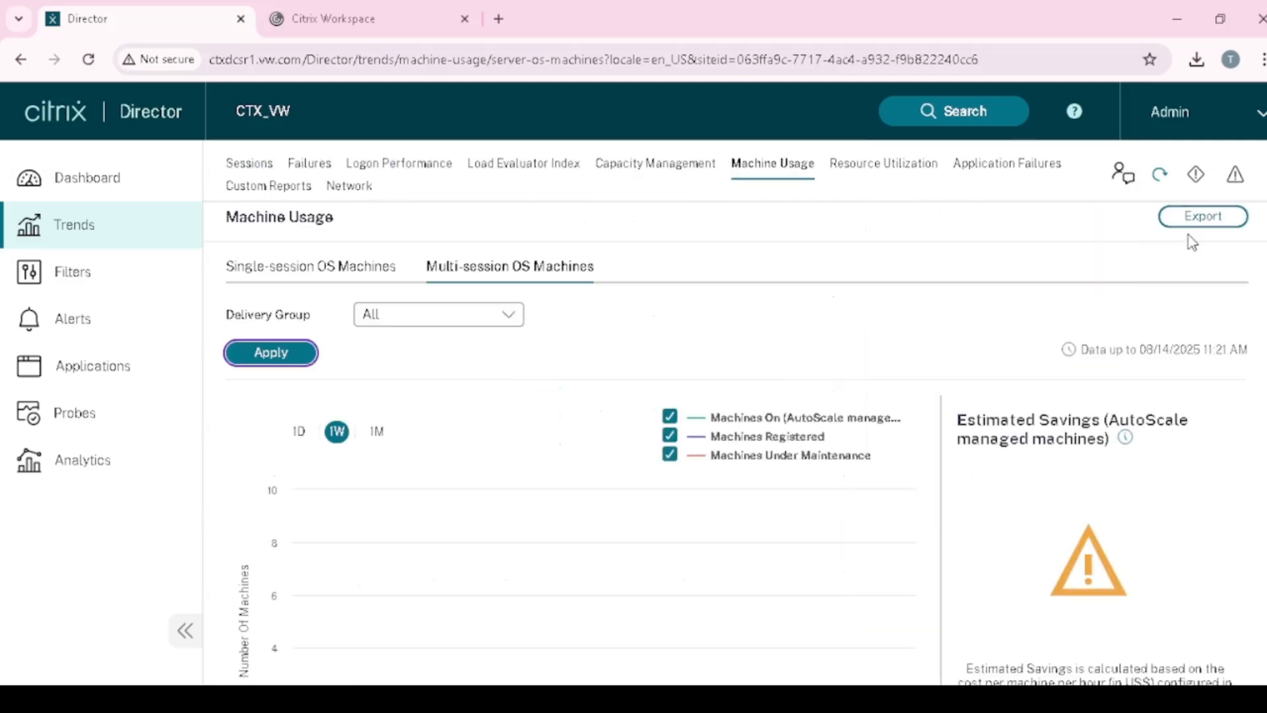
{"action": "scroll", "coordinate": [859, 462], "scroll_direction": "down", "scroll_amount": 3}
{"action": "scroll", "coordinate": [383, 516], "scroll_direction": "down", "scroll_amount": 2}
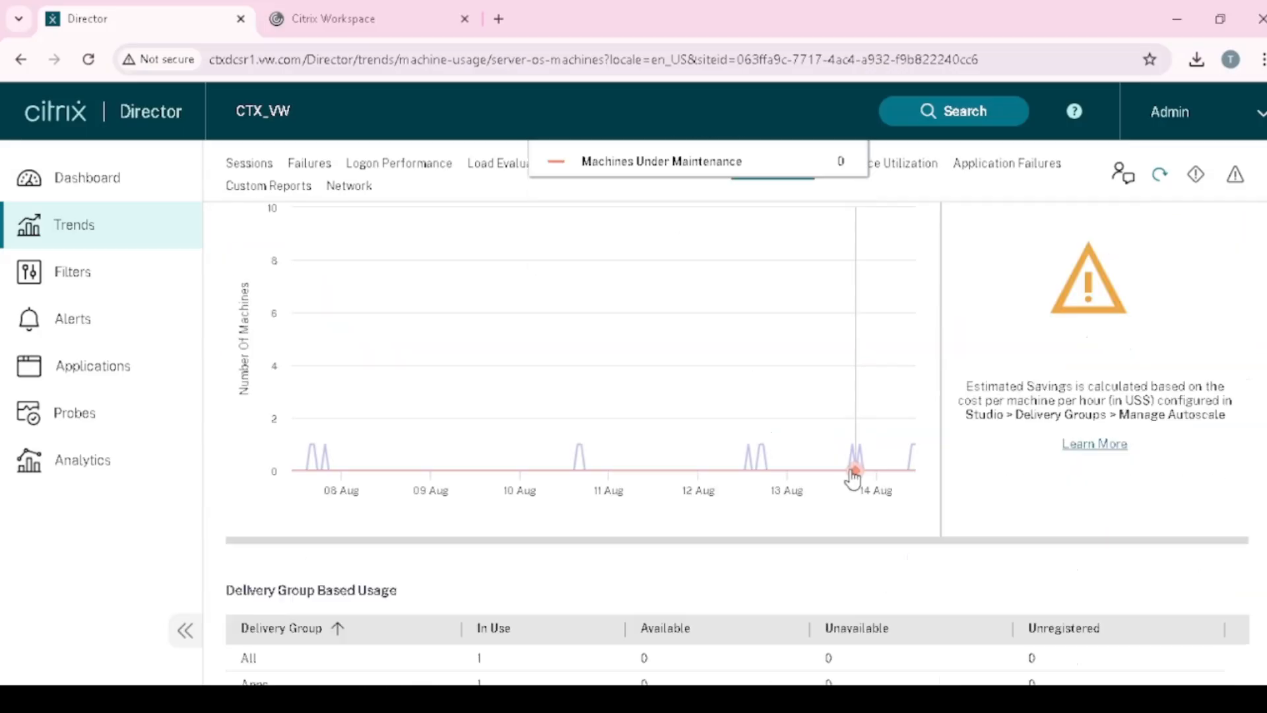
{"action": "scroll", "coordinate": [390, 515], "scroll_direction": "down", "scroll_amount": 3}
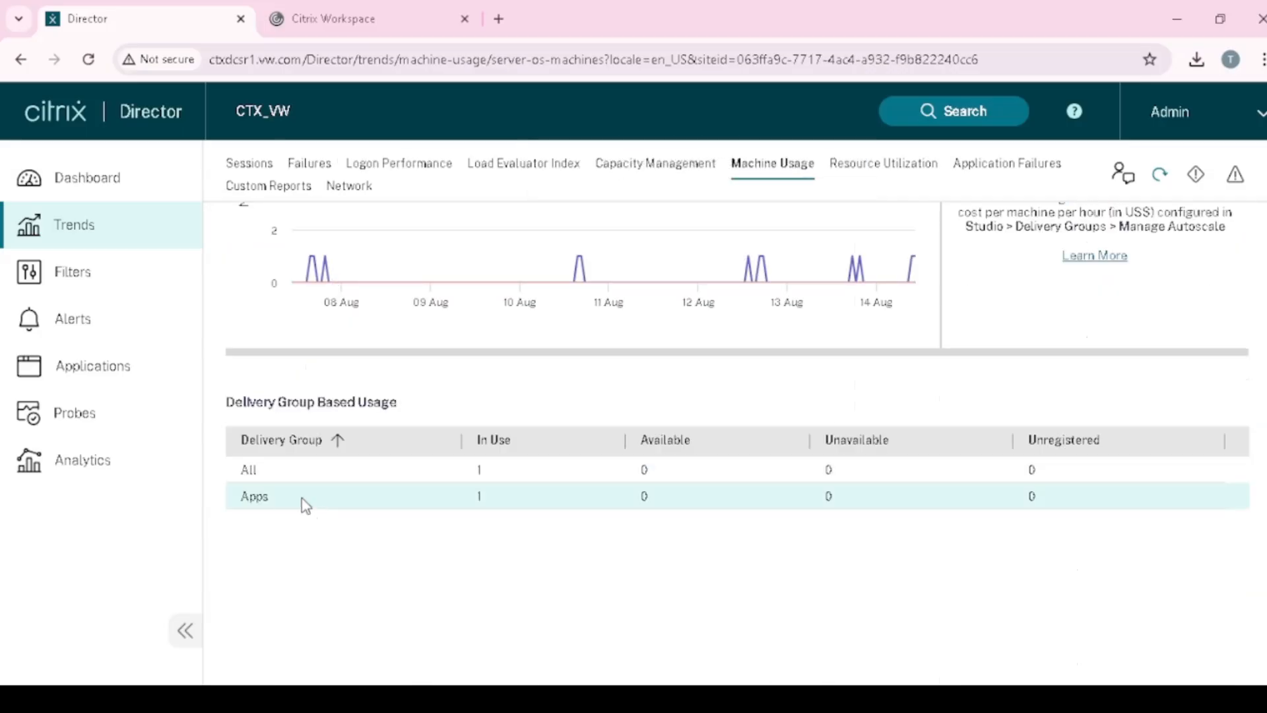
{"action": "scroll", "coordinate": [462, 495], "scroll_direction": "up", "scroll_amount": 3}
{"action": "scroll", "coordinate": [390, 423], "scroll_direction": "up", "scroll_amount": 2}
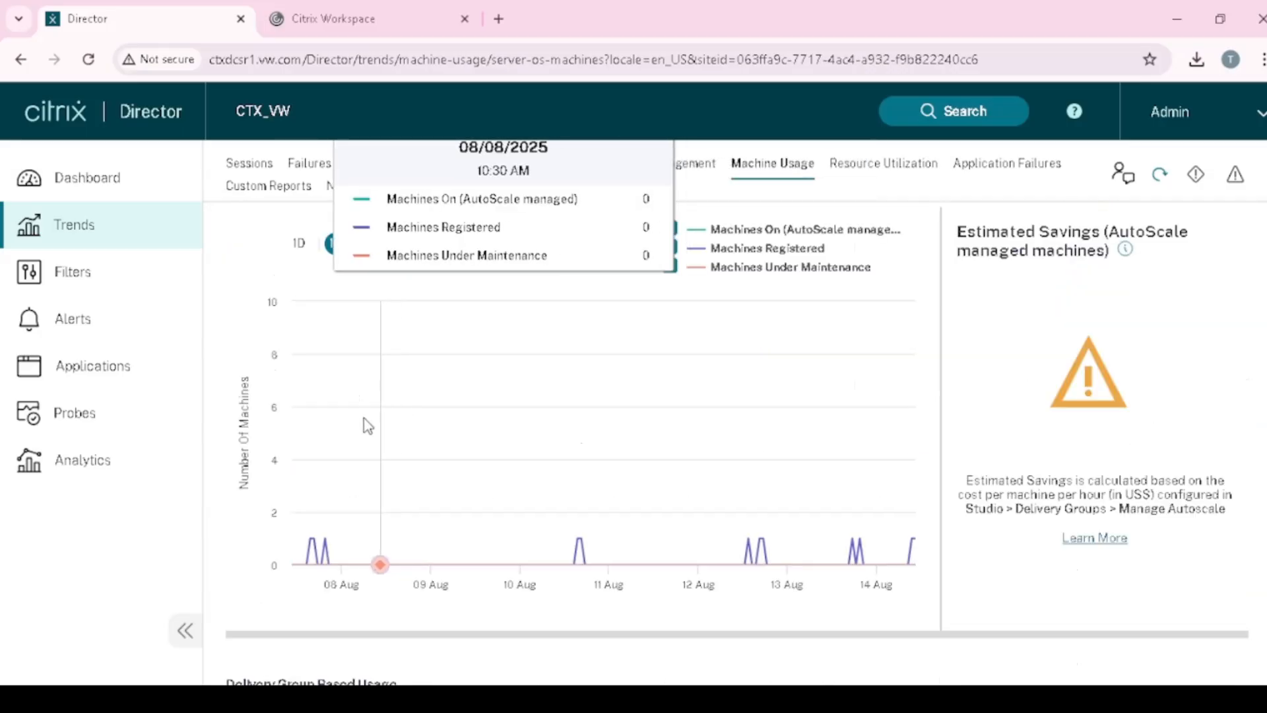
{"action": "scroll", "coordinate": [360, 428], "scroll_direction": "up", "scroll_amount": 2}
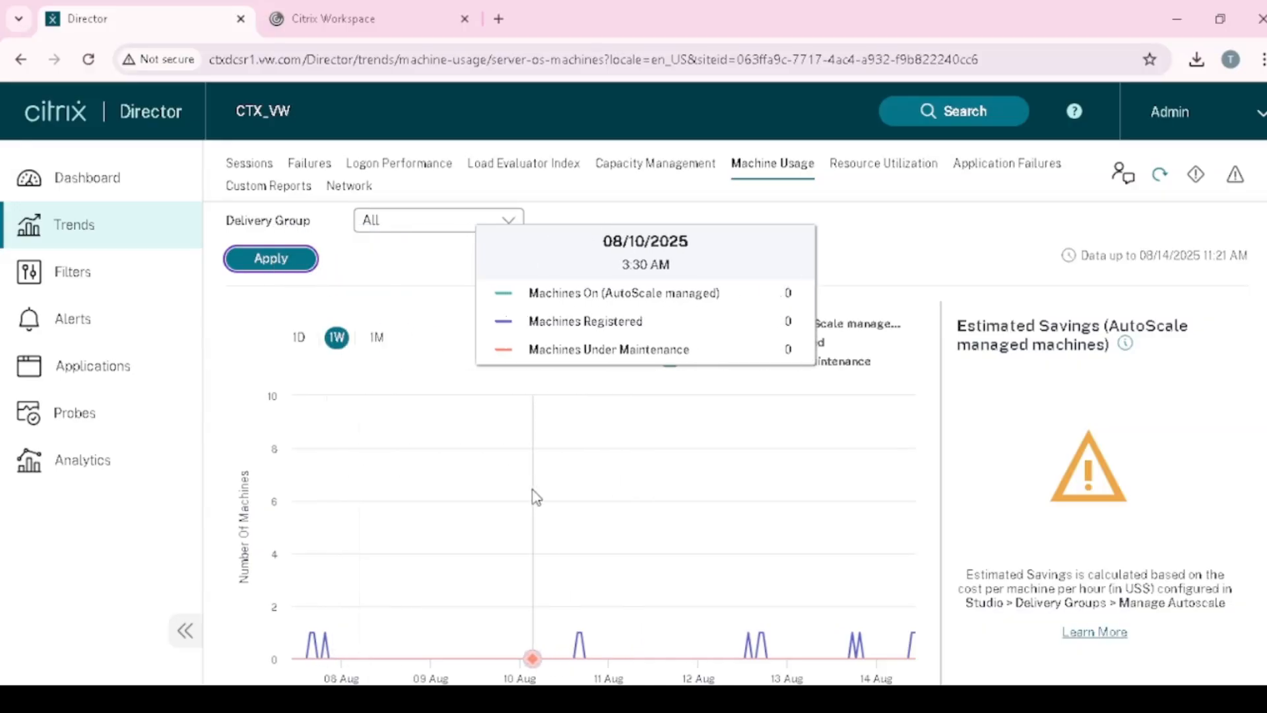
{"action": "scroll", "coordinate": [535, 496], "scroll_direction": "down", "scroll_amount": 6}
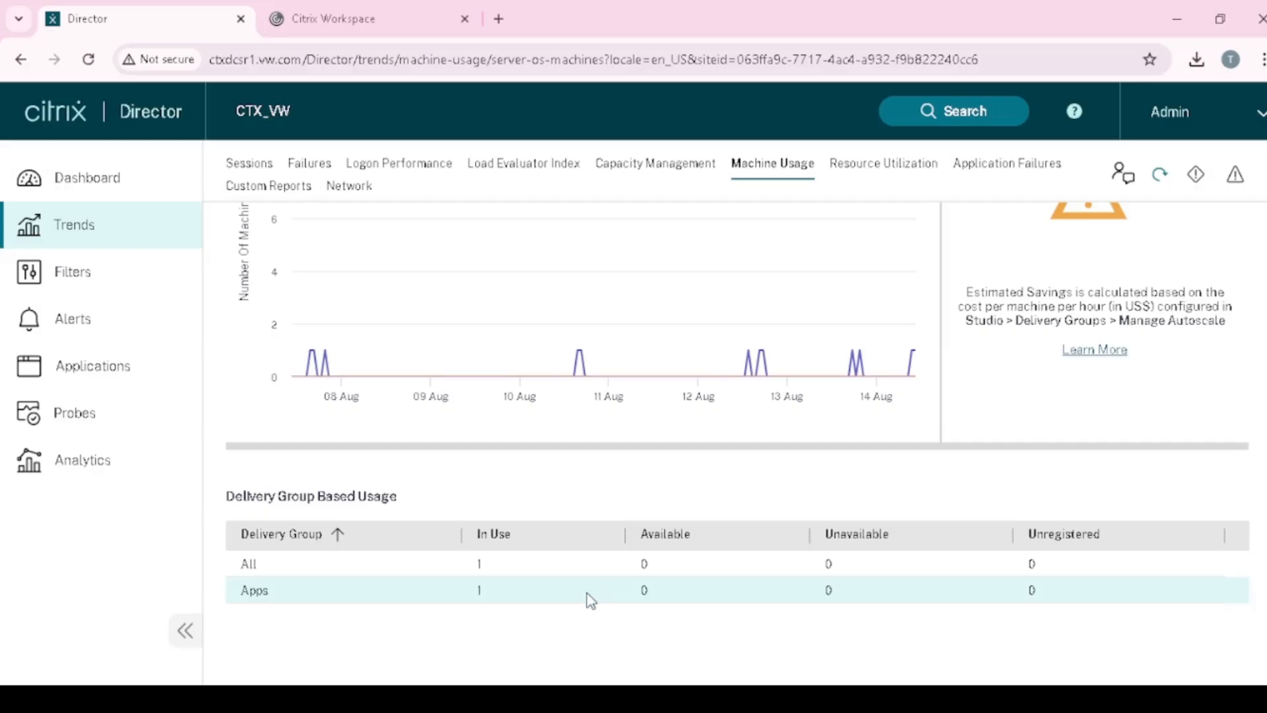
{"action": "scroll", "coordinate": [601, 595], "scroll_direction": "up", "scroll_amount": 6}
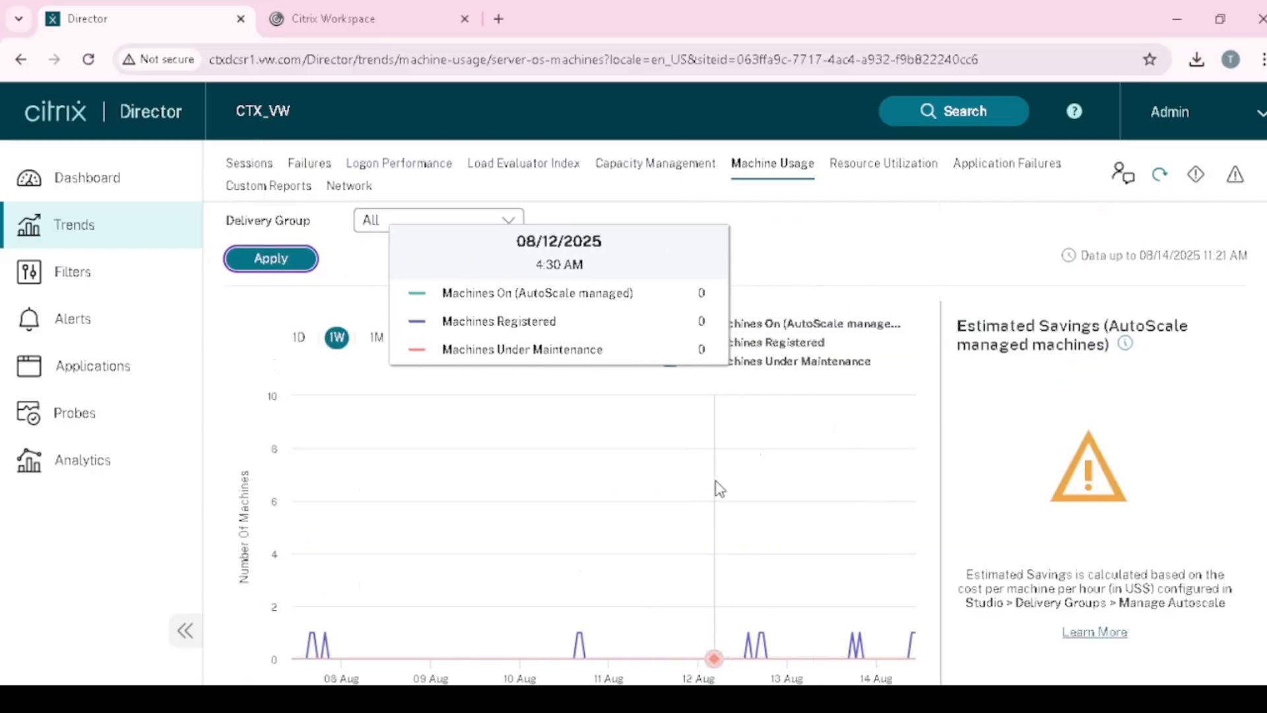
{"action": "left_click", "coordinate": [376, 339]}
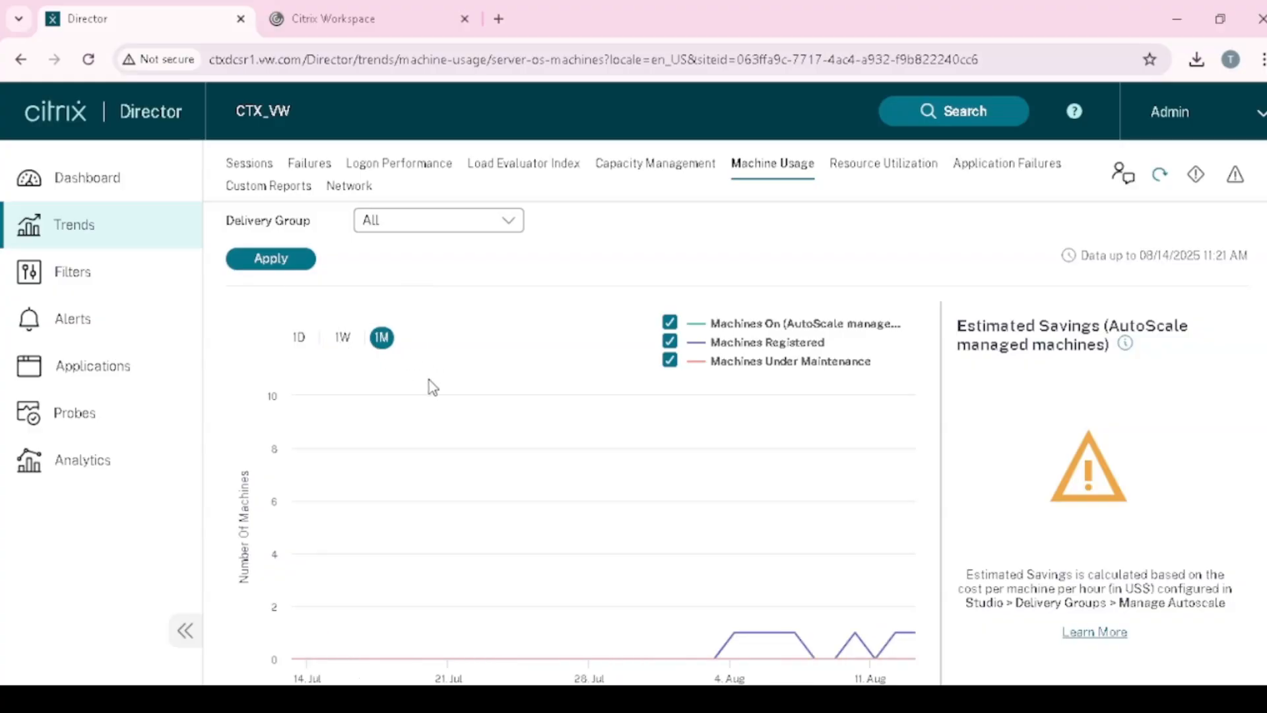
{"action": "left_click", "coordinate": [341, 339]}
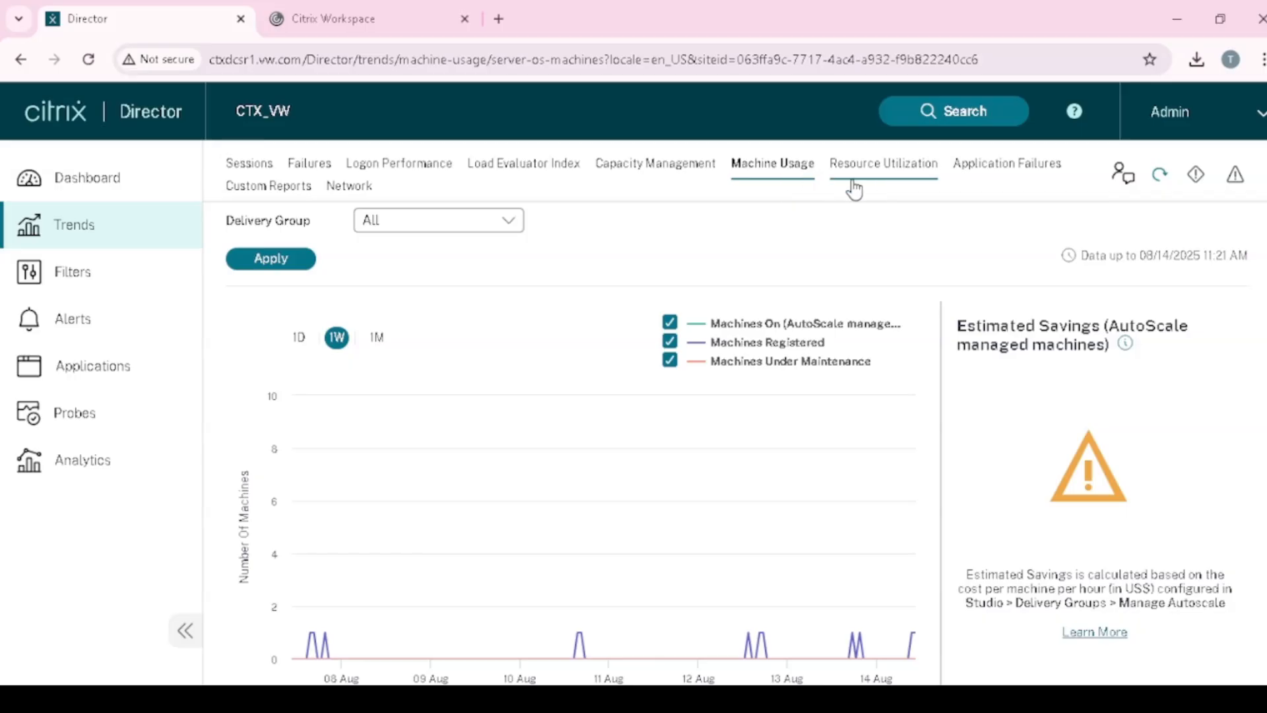
- Add the CPU usage chart for multi-session OS machines under Resource Utilization
{"action": "left_click", "coordinate": [895, 170]}
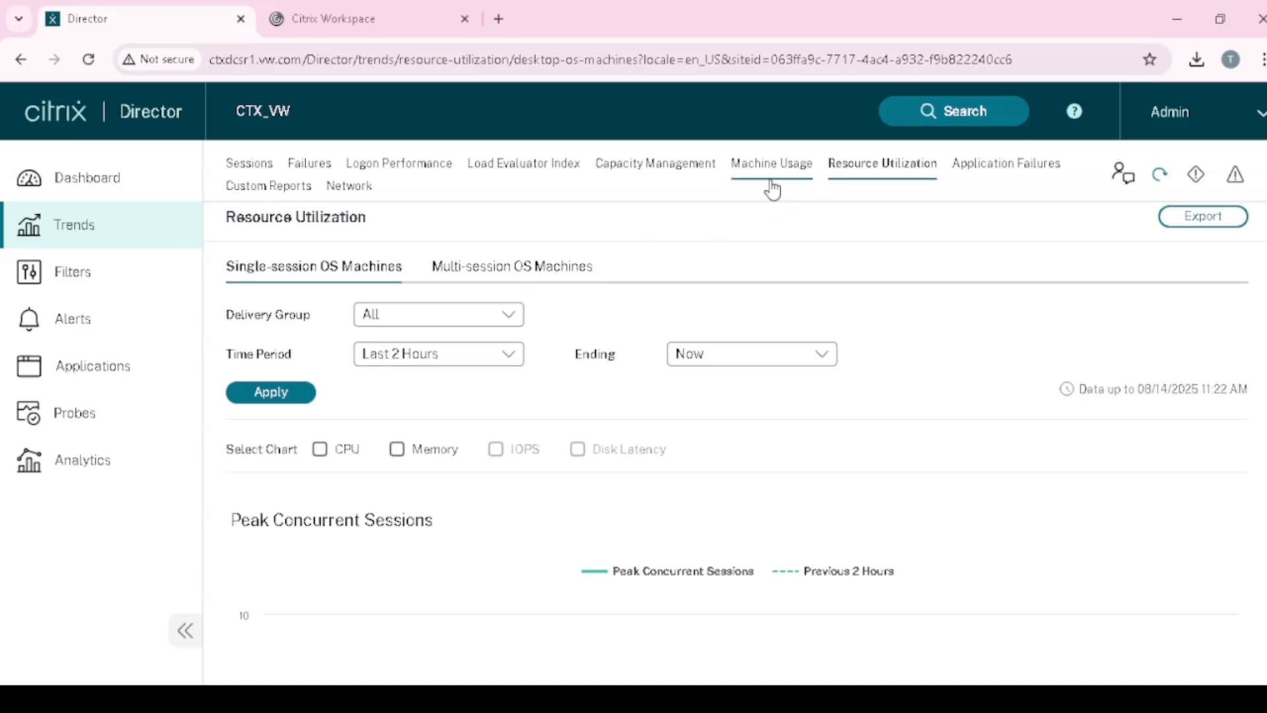
{"action": "left_click", "coordinate": [509, 260]}
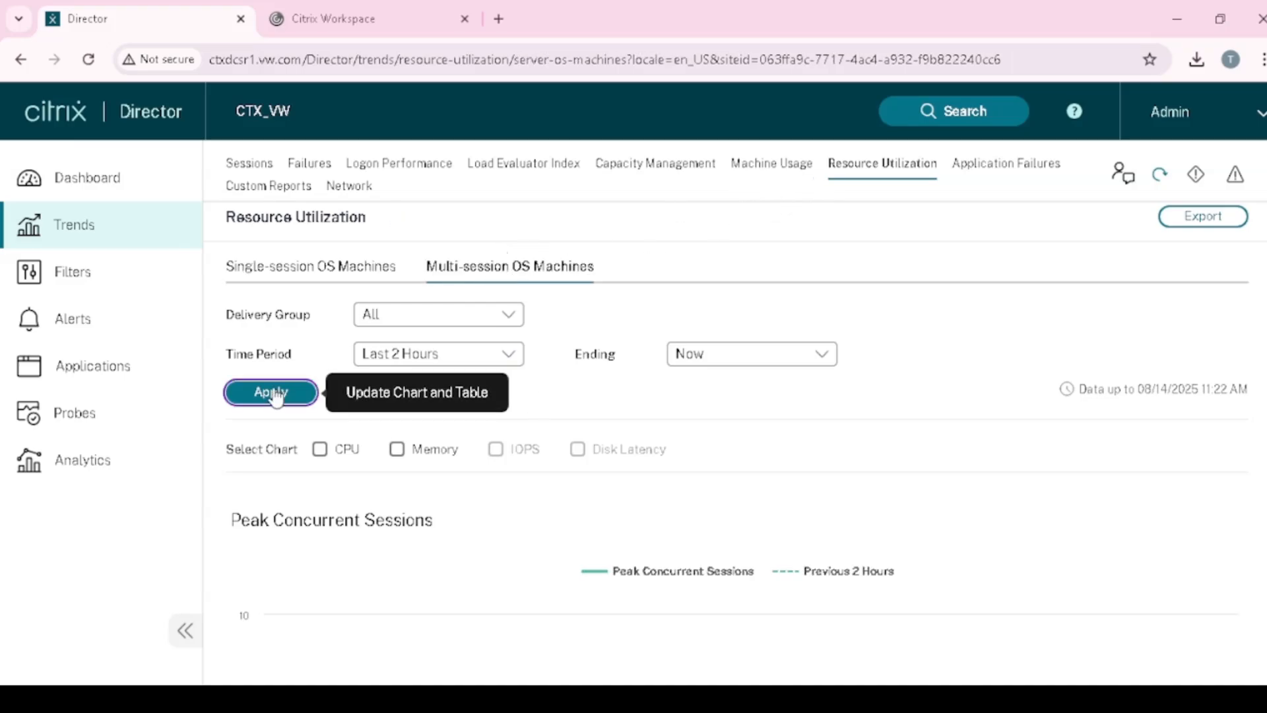
{"action": "left_click", "coordinate": [320, 450]}
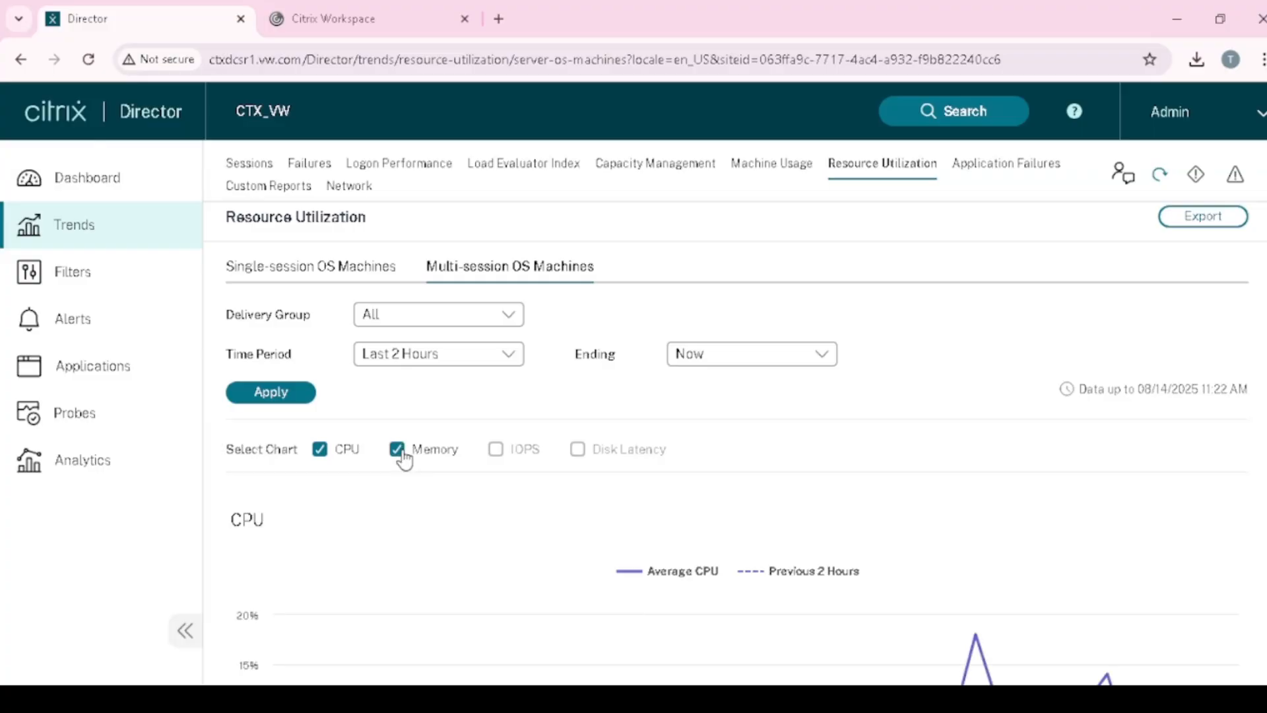
{"action": "scroll", "coordinate": [487, 496], "scroll_direction": "down", "scroll_amount": 1}
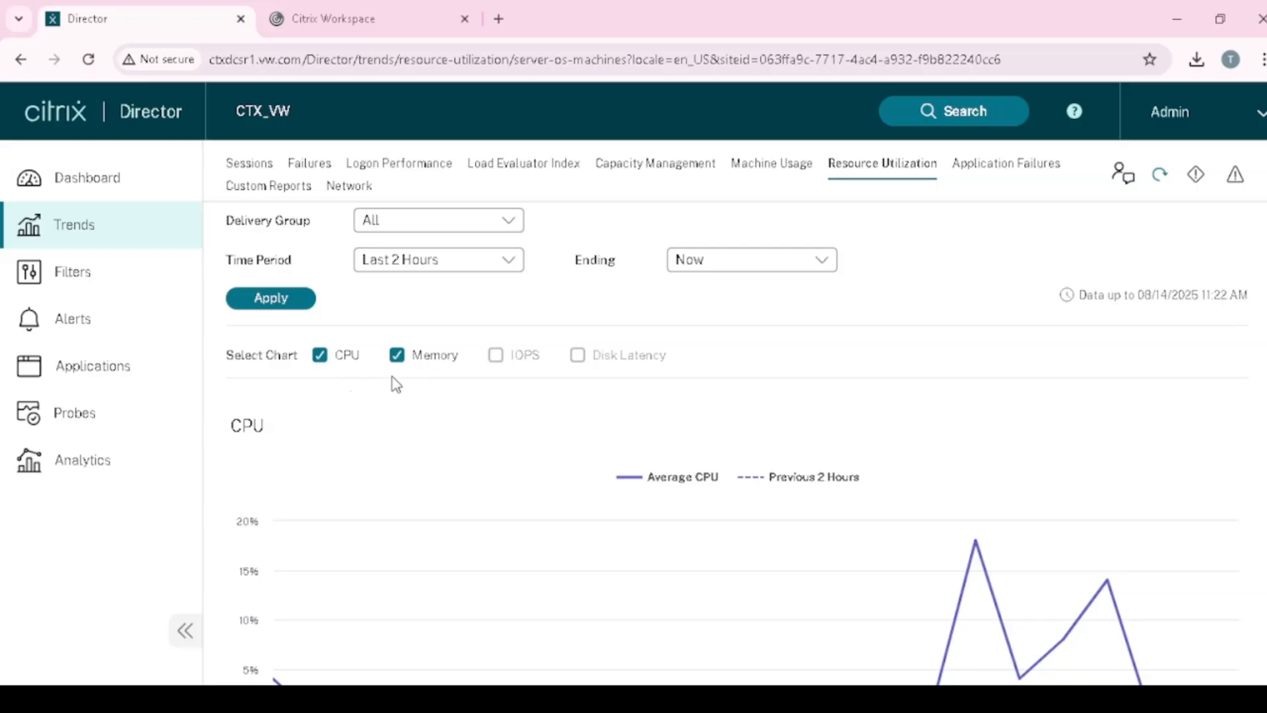
{"action": "scroll", "coordinate": [488, 396], "scroll_direction": "down", "scroll_amount": 3}
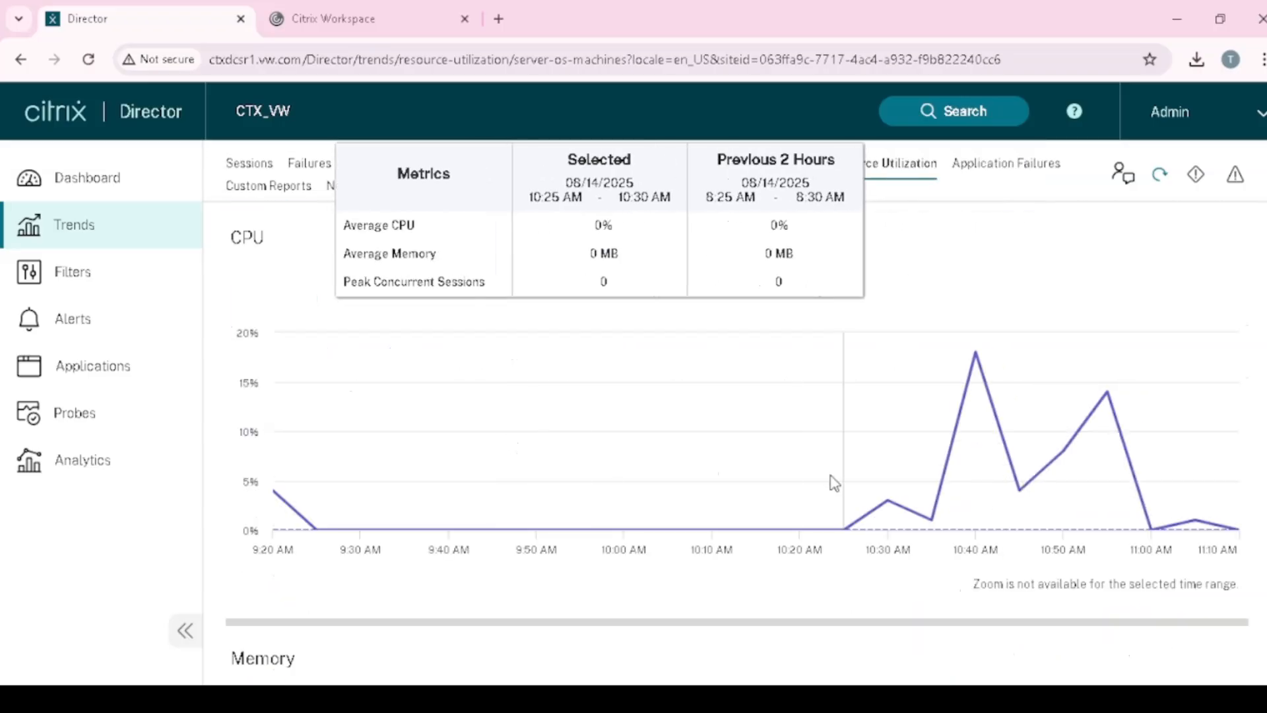
{"action": "scroll", "coordinate": [769, 547], "scroll_direction": "down", "scroll_amount": 6}
{"action": "scroll", "coordinate": [729, 576], "scroll_direction": "up", "scroll_amount": 6}
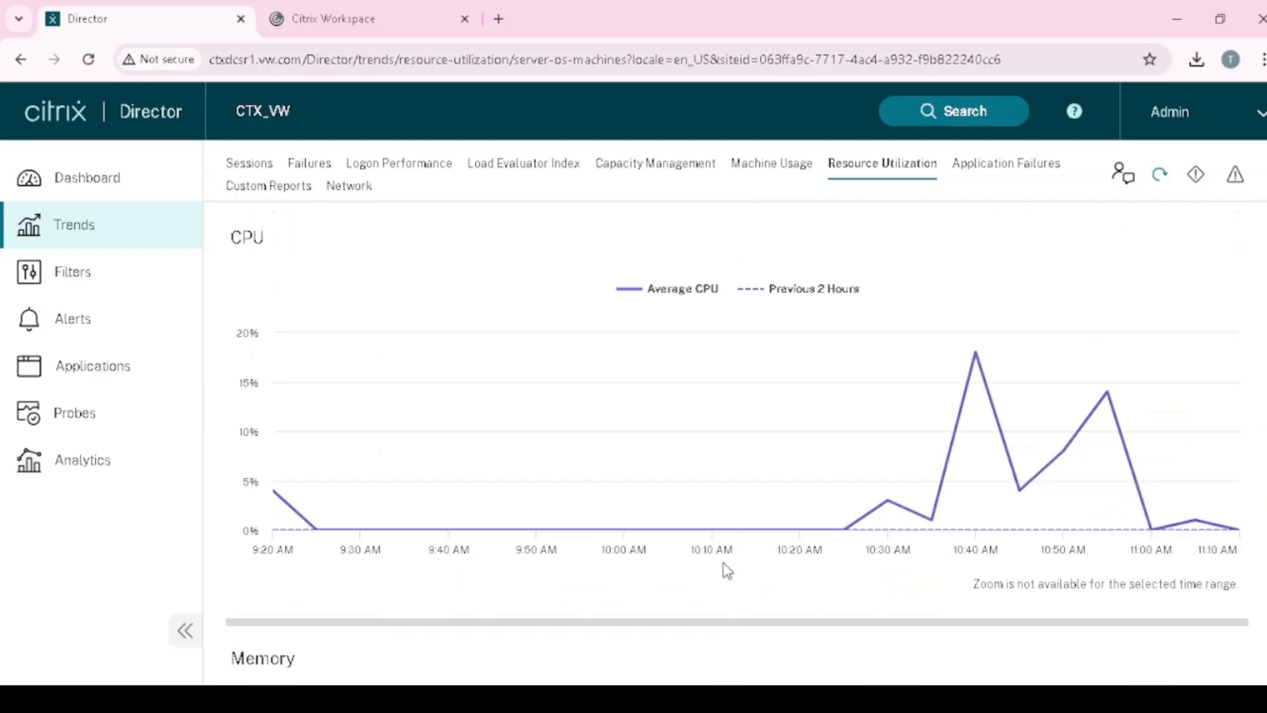
{"action": "scroll", "coordinate": [491, 491], "scroll_direction": "up", "scroll_amount": 1}
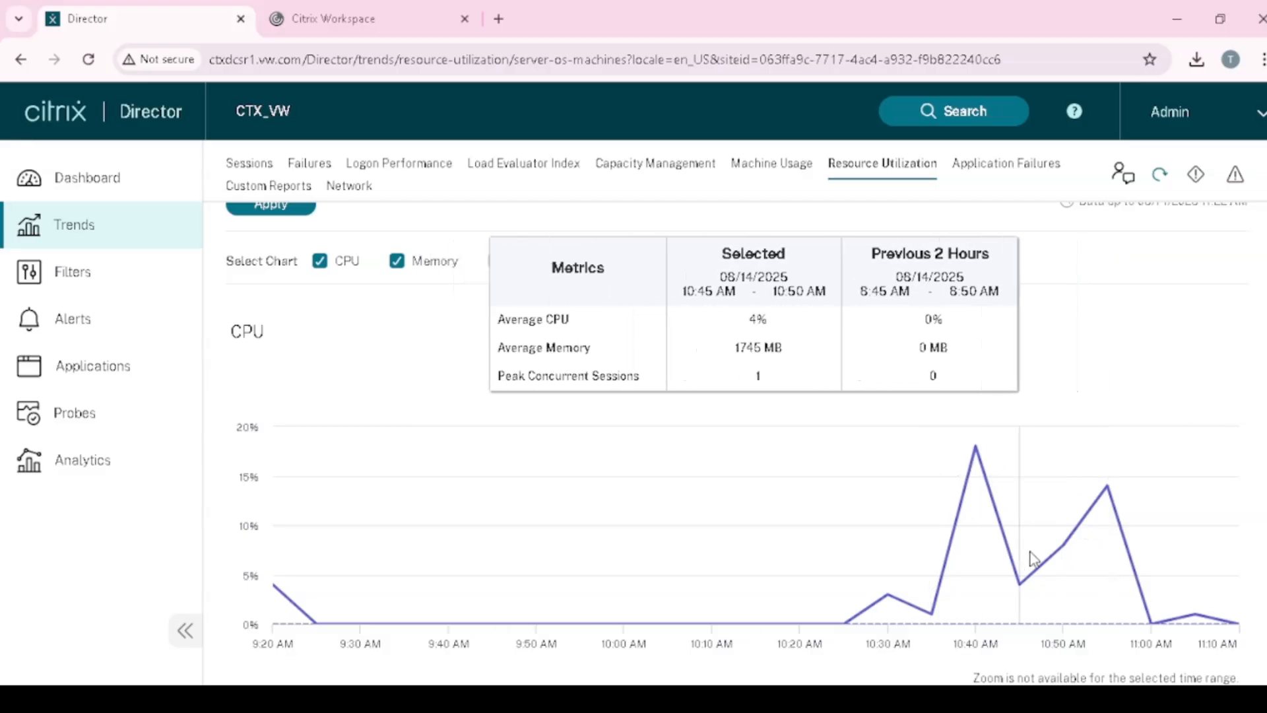
- Review the resource usage charts, then bring up the Application Failures trends
{"action": "scroll", "coordinate": [931, 566], "scroll_direction": "down", "scroll_amount": 3}
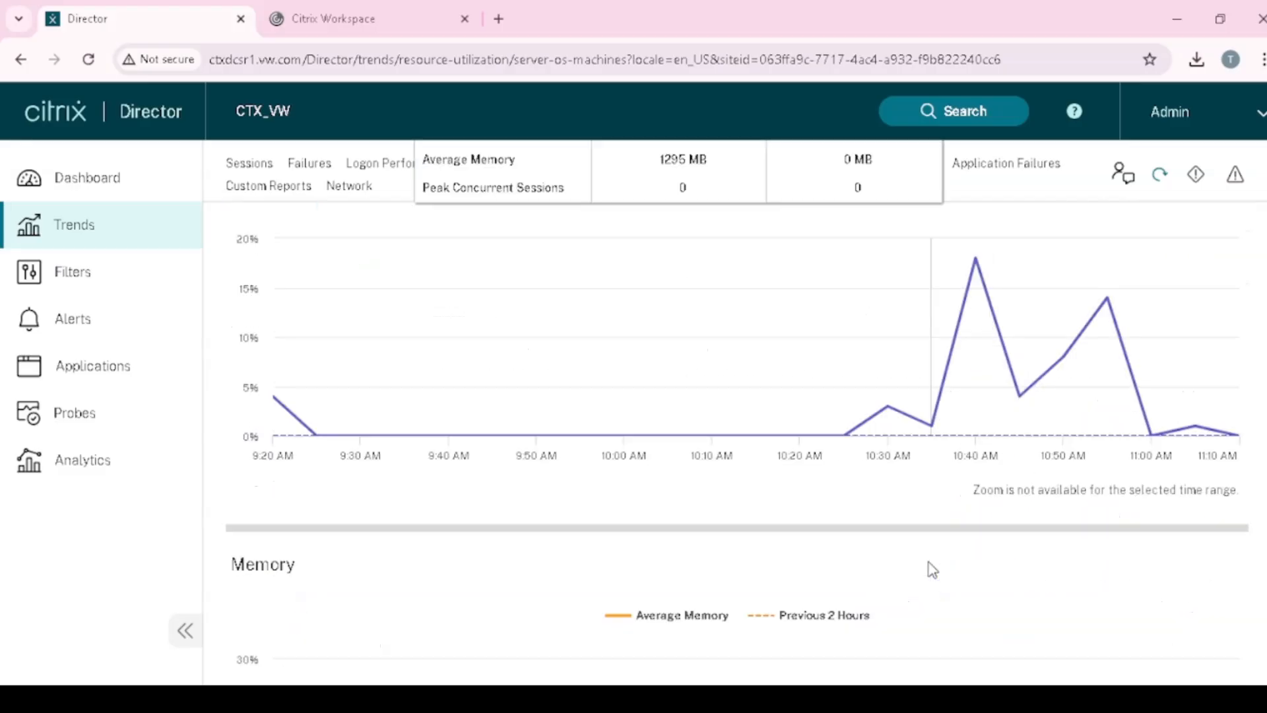
{"action": "scroll", "coordinate": [937, 512], "scroll_direction": "down", "scroll_amount": 12}
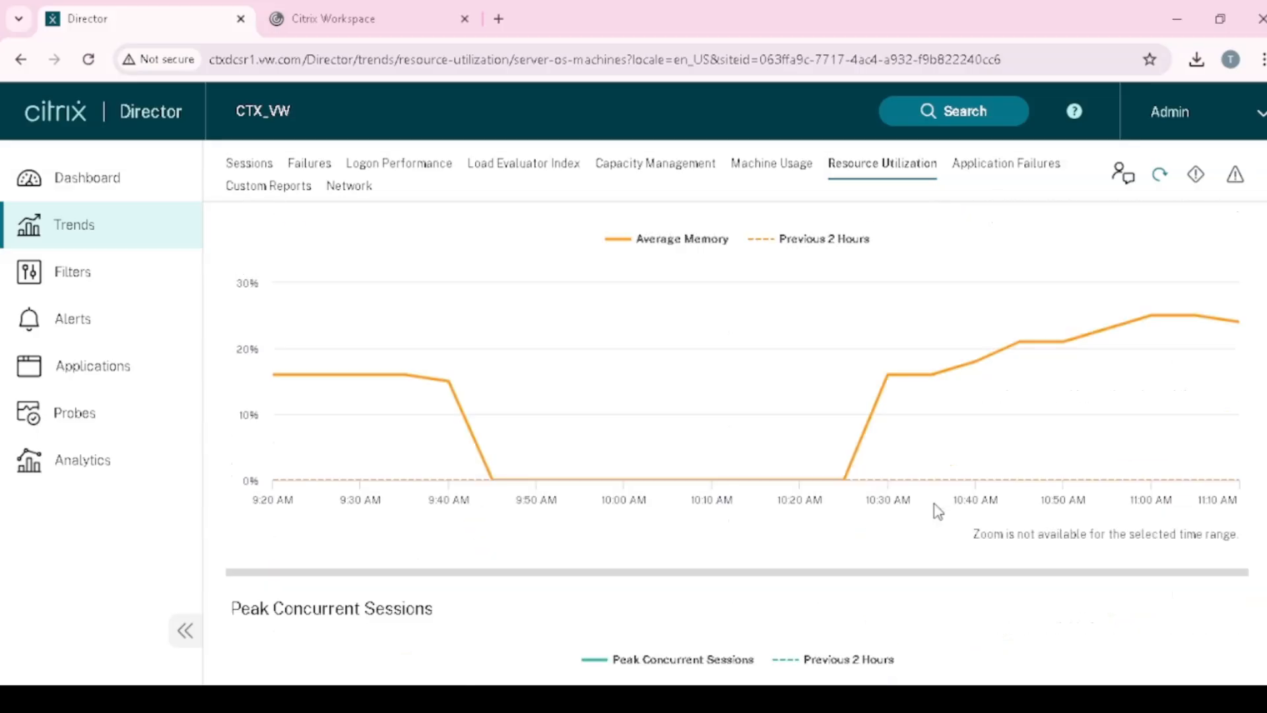
{"action": "scroll", "coordinate": [937, 511], "scroll_direction": "up", "scroll_amount": 12}
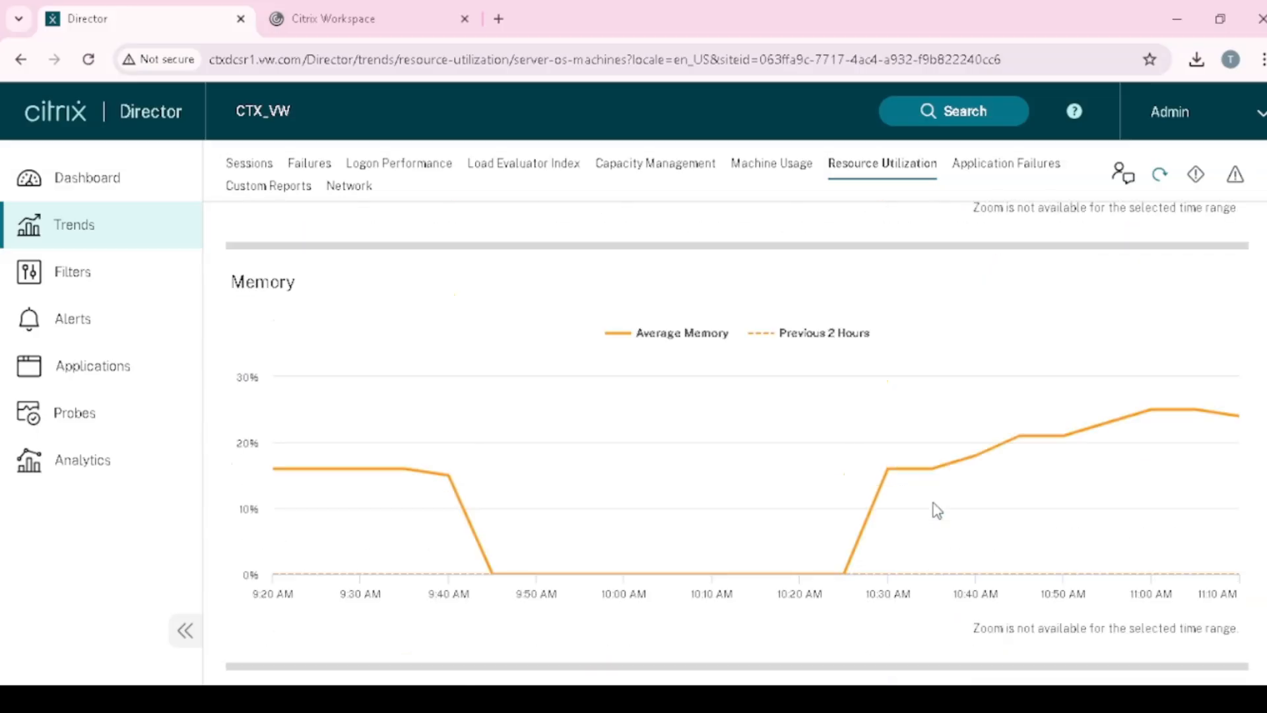
{"action": "scroll", "coordinate": [659, 429], "scroll_direction": "up", "scroll_amount": 3}
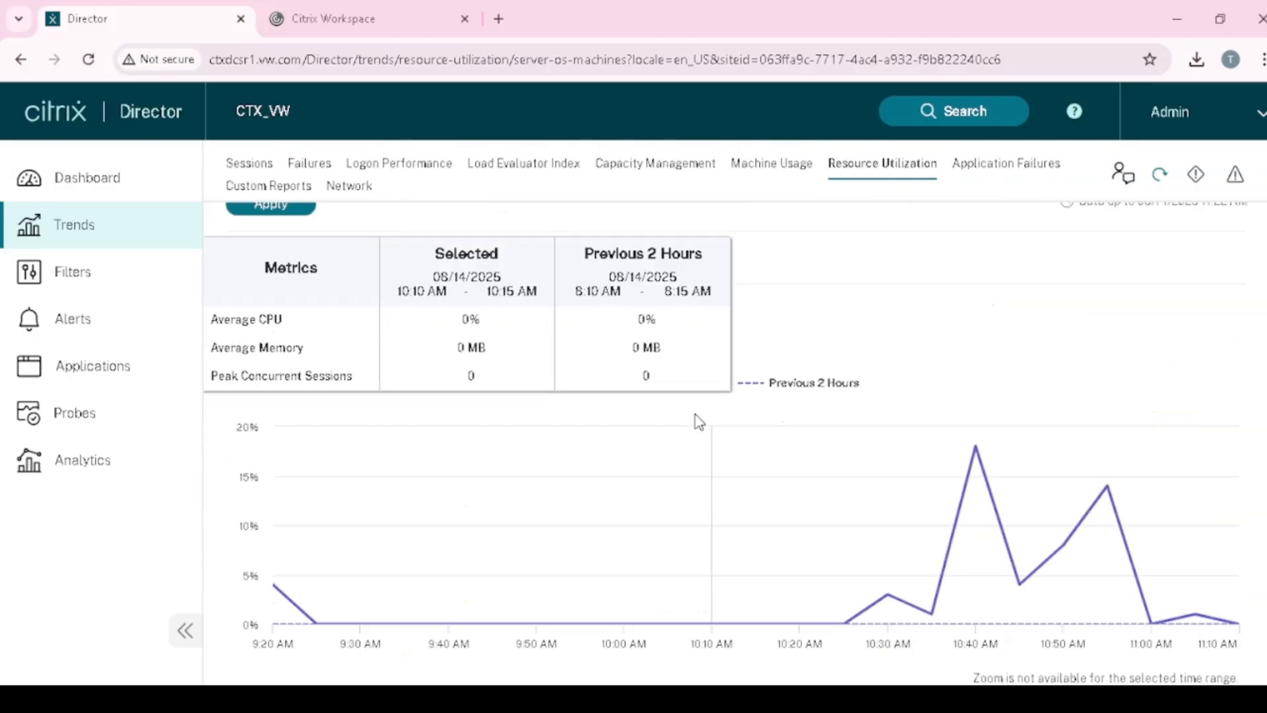
{"action": "scroll", "coordinate": [817, 561], "scroll_direction": "down", "scroll_amount": 9}
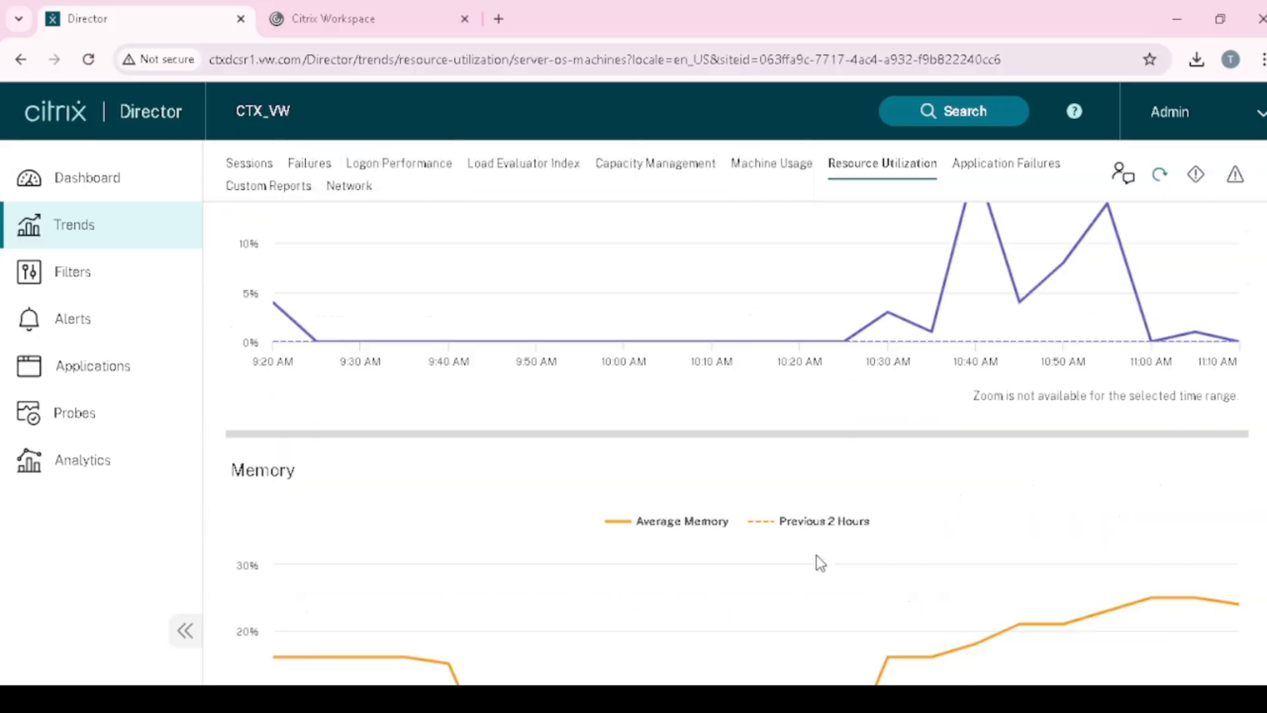
{"action": "scroll", "coordinate": [818, 558], "scroll_direction": "down", "scroll_amount": 6}
{"action": "scroll", "coordinate": [818, 558], "scroll_direction": "up", "scroll_amount": 18}
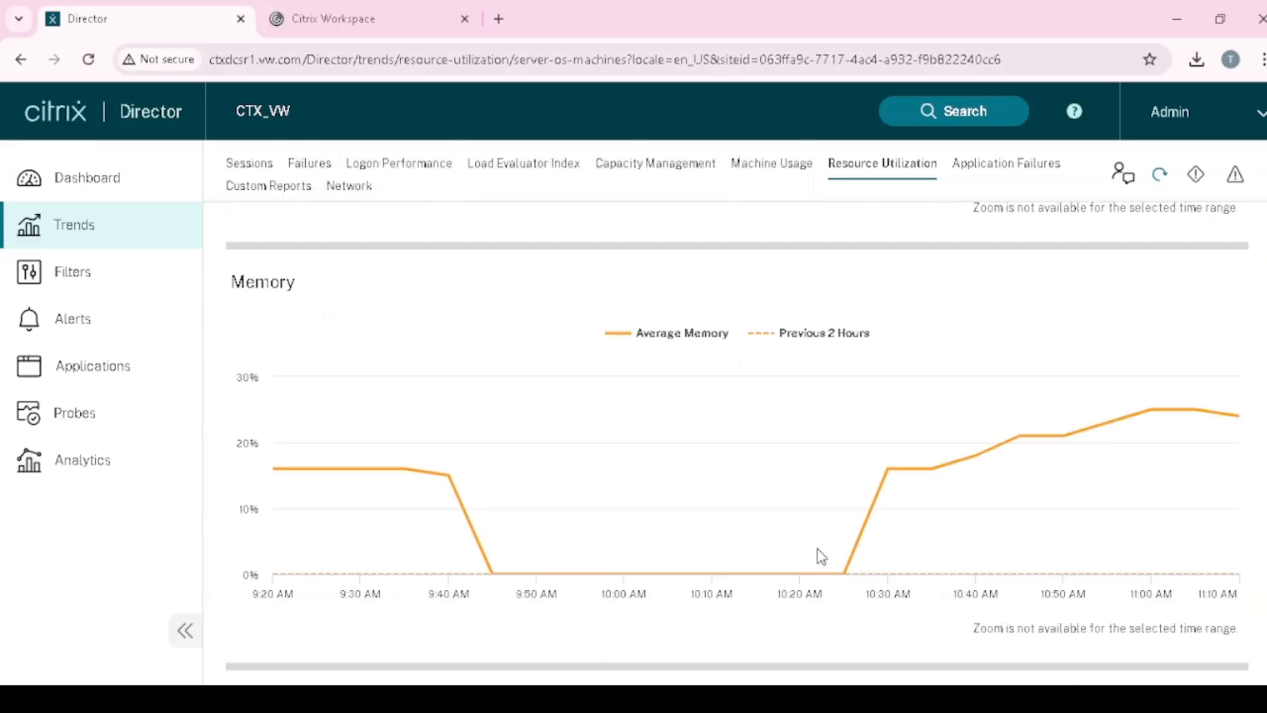
{"action": "scroll", "coordinate": [849, 508], "scroll_direction": "down", "scroll_amount": 4}
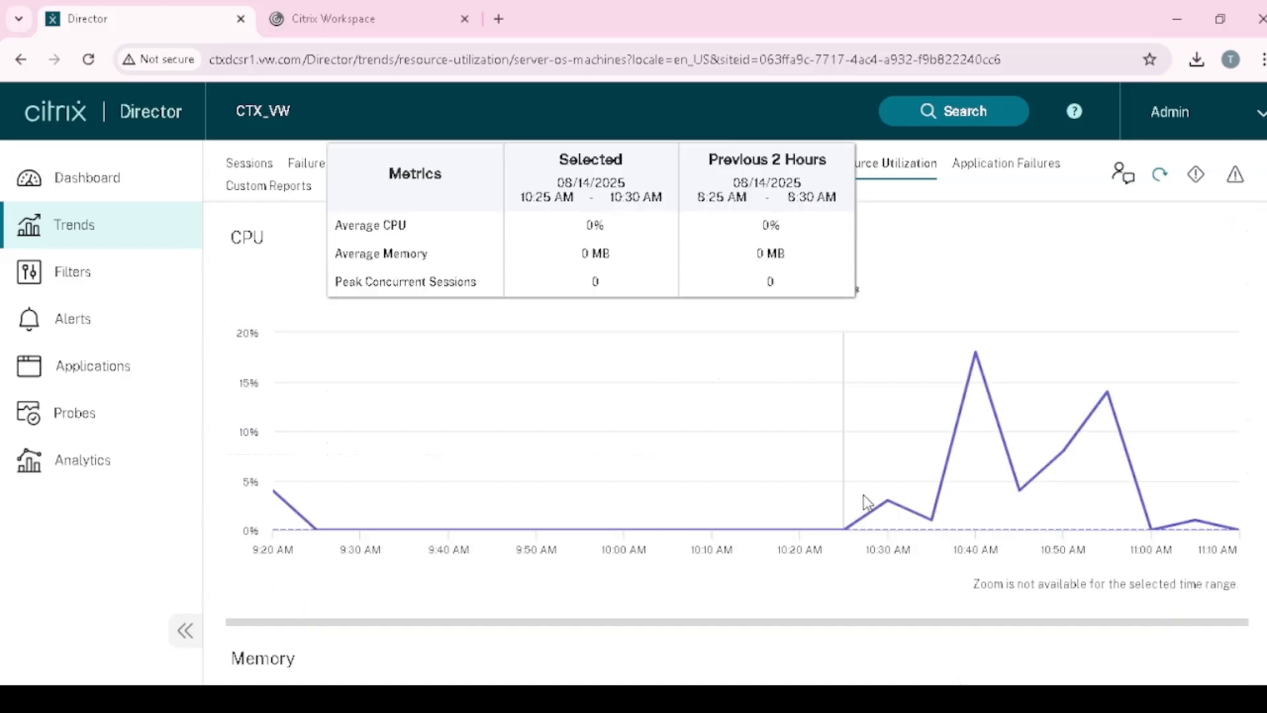
{"action": "scroll", "coordinate": [932, 436], "scroll_direction": "up", "scroll_amount": 5}
{"action": "left_click", "coordinate": [998, 167]}
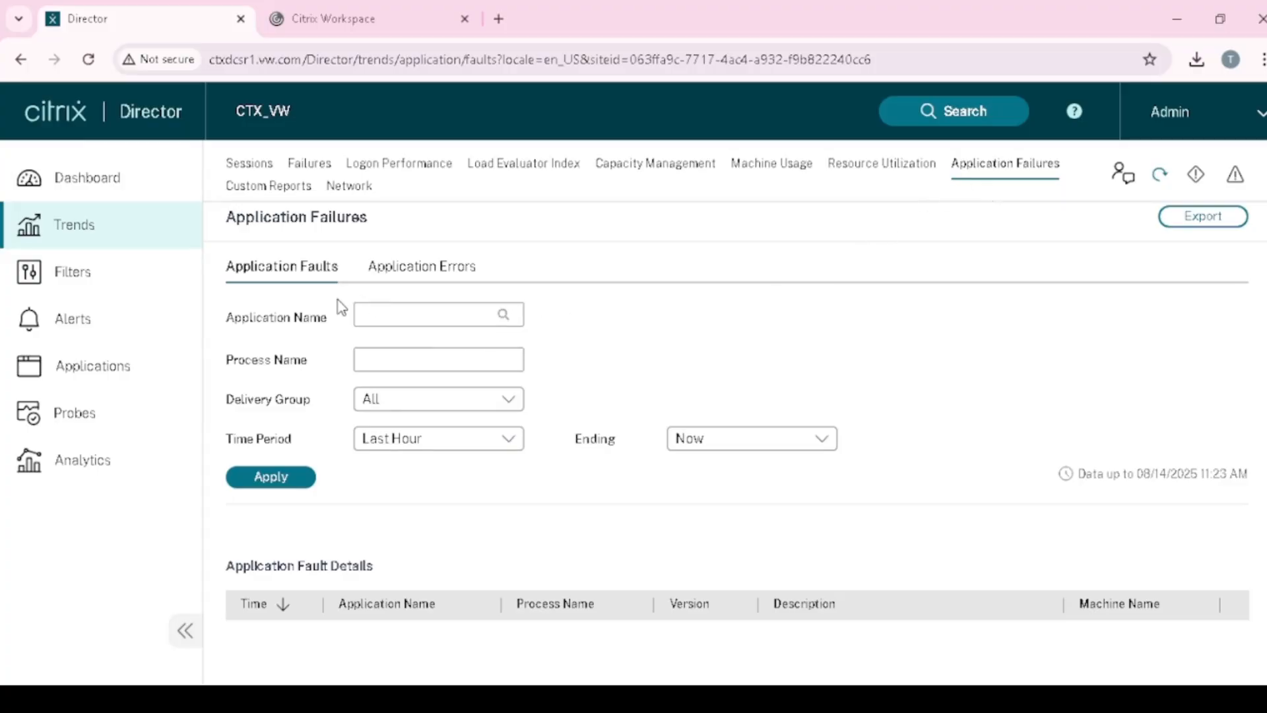
- List Application Faults for the Last 24 Hours
{"action": "left_click", "coordinate": [422, 267]}
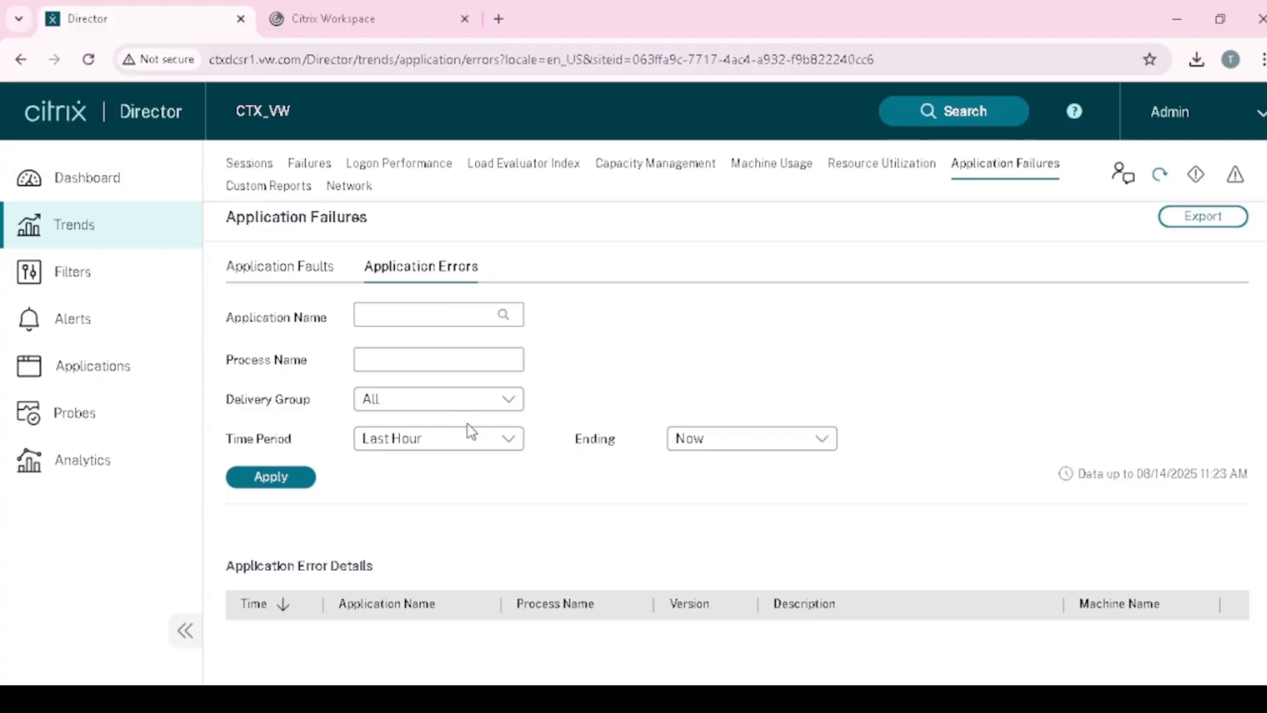
{"action": "left_click", "coordinate": [288, 286]}
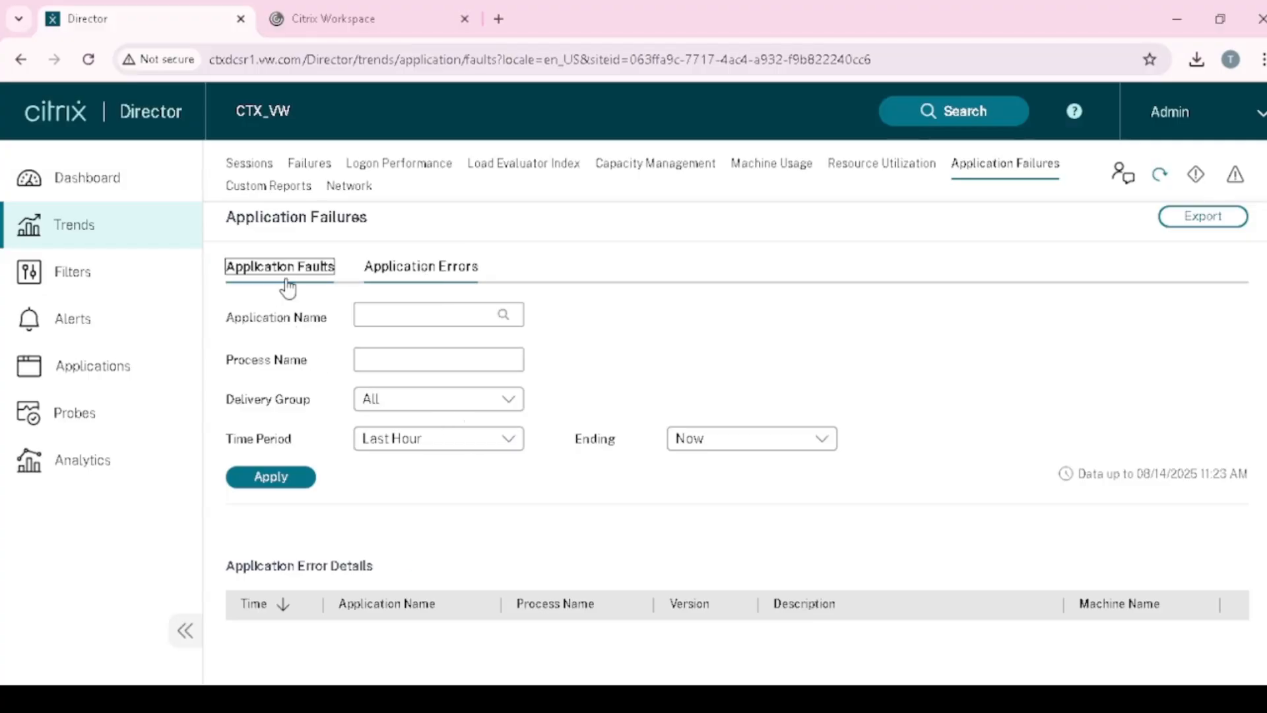
{"action": "left_click", "coordinate": [505, 444]}
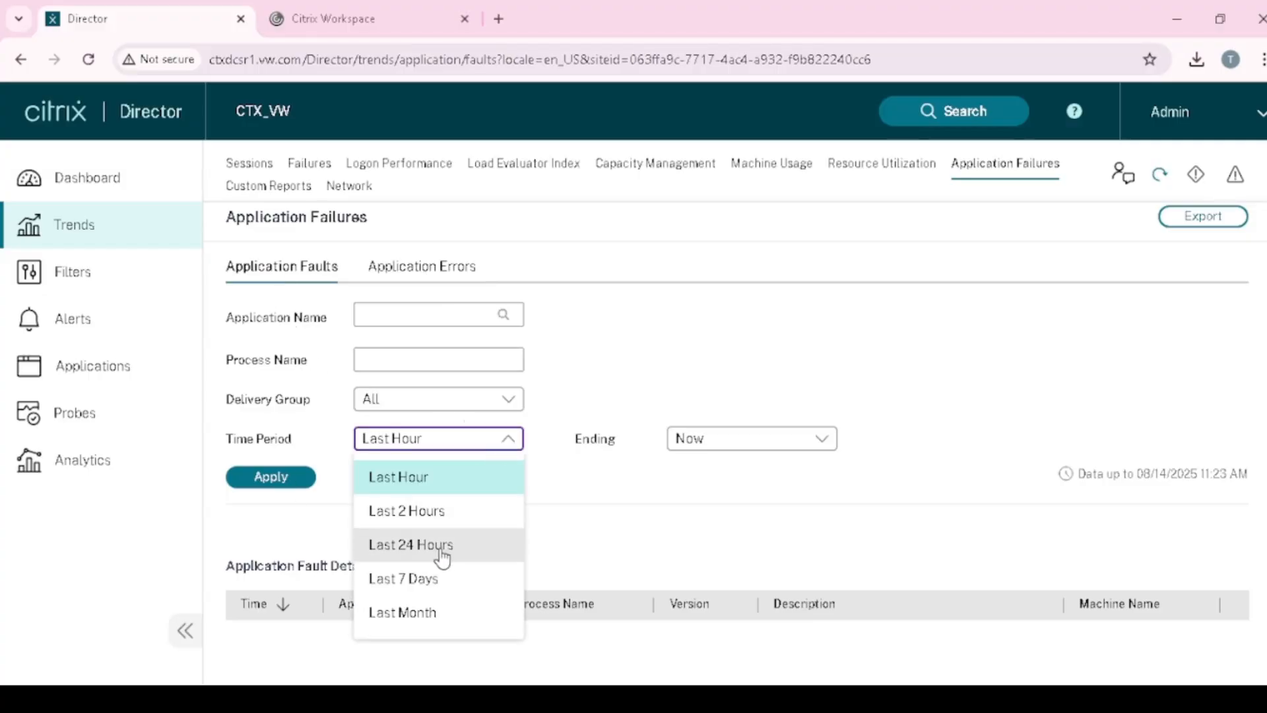
{"action": "left_click", "coordinate": [442, 554]}
{"action": "left_click", "coordinate": [285, 472]}
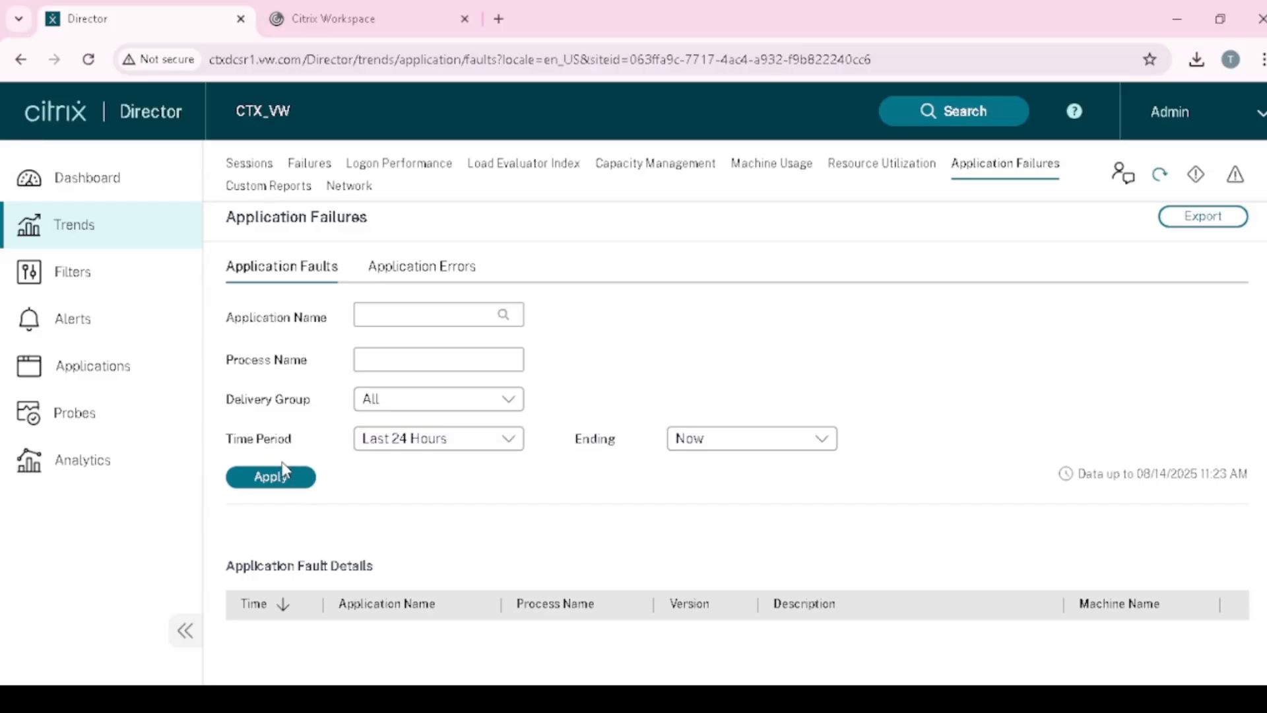
{"action": "left_click", "coordinate": [283, 471]}
- Review the two TPAutoConnect.exe faults and go to Custom Reports
{"action": "scroll", "coordinate": [465, 538], "scroll_direction": "down", "scroll_amount": 3}
{"action": "scroll", "coordinate": [464, 540], "scroll_direction": "up", "scroll_amount": 3}
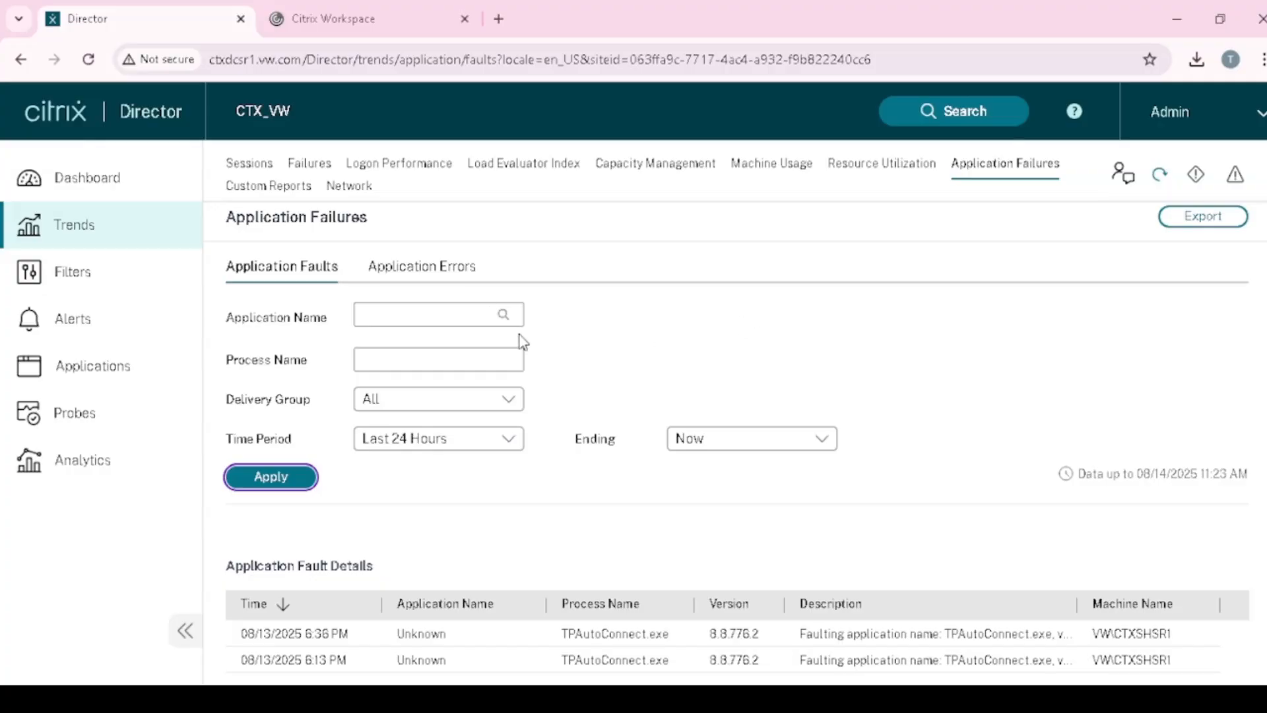
{"action": "scroll", "coordinate": [643, 546], "scroll_direction": "down", "scroll_amount": 2}
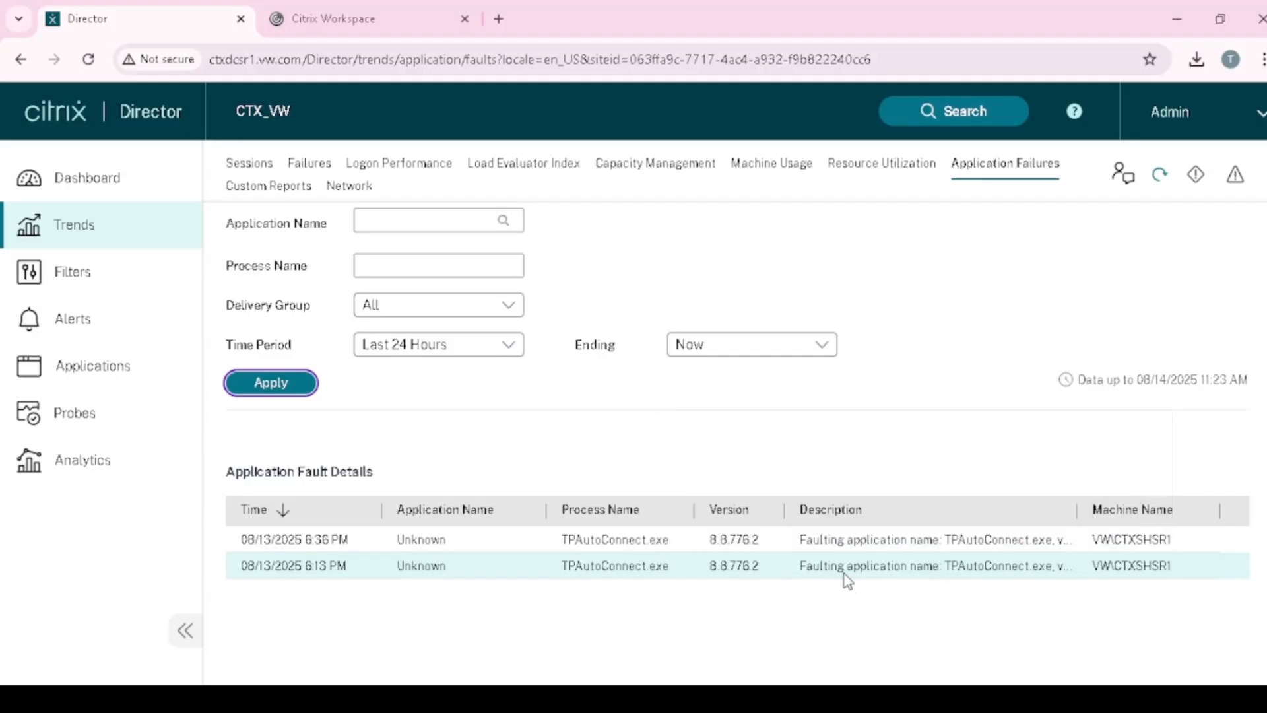
{"action": "scroll", "coordinate": [838, 515], "scroll_direction": "up", "scroll_amount": 2}
{"action": "left_click", "coordinate": [277, 191]}
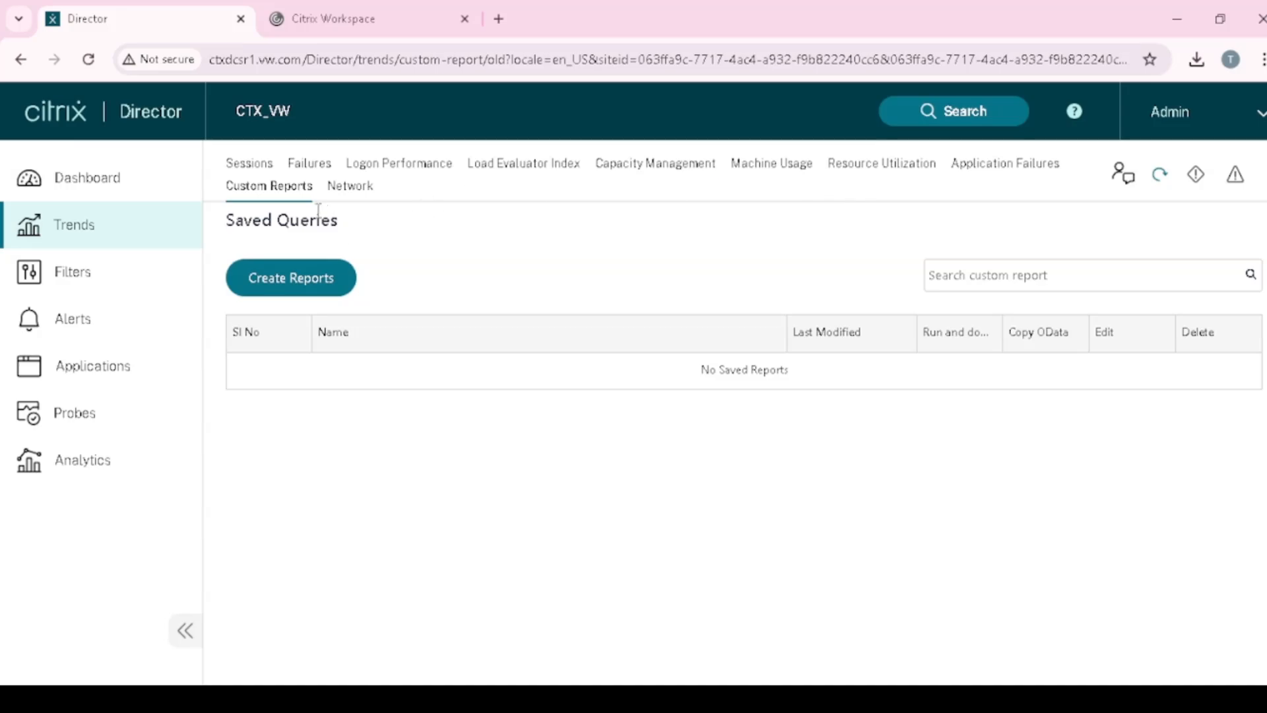
- Start a new custom report querying Sessions limited to the last month
{"action": "left_click", "coordinate": [296, 290]}
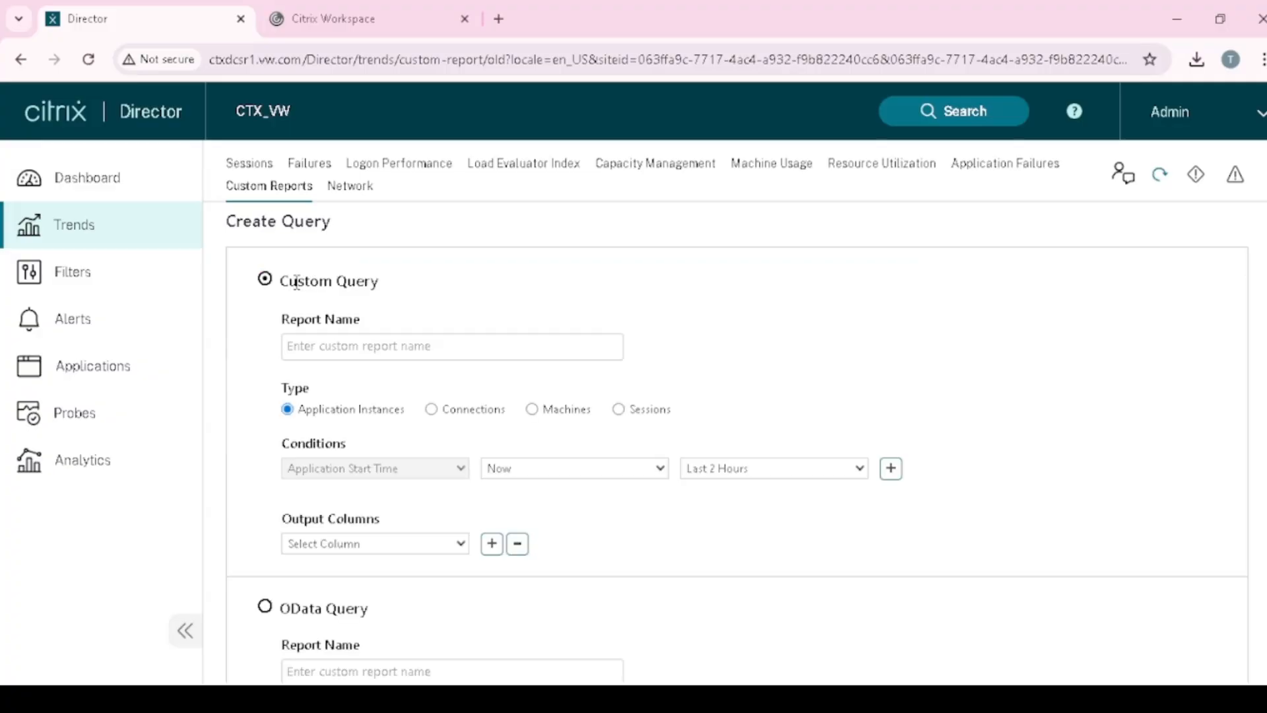
{"action": "scroll", "coordinate": [400, 417], "scroll_direction": "down", "scroll_amount": 3}
{"action": "scroll", "coordinate": [399, 502], "scroll_direction": "up", "scroll_amount": 3}
{"action": "left_click", "coordinate": [350, 346]}
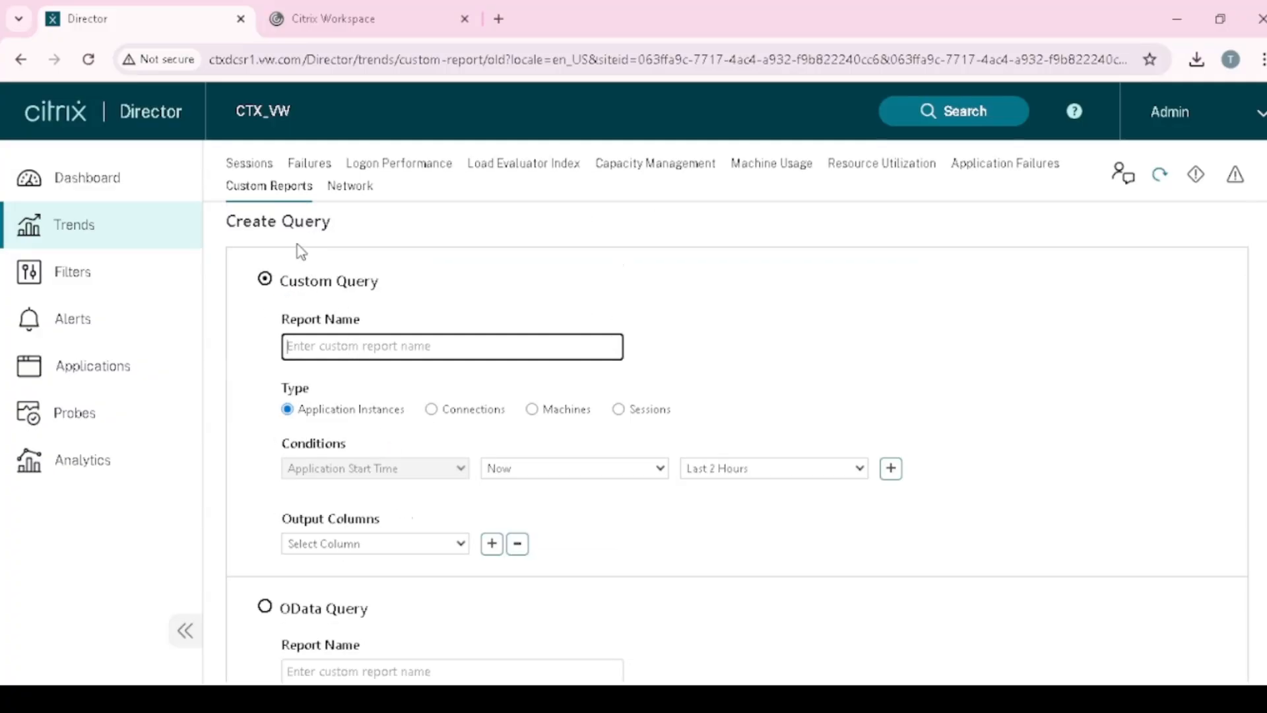
{"action": "scroll", "coordinate": [455, 410], "scroll_direction": "down", "scroll_amount": 1}
{"action": "scroll", "coordinate": [456, 411], "scroll_direction": "up", "scroll_amount": 1}
{"action": "left_click", "coordinate": [629, 400]}
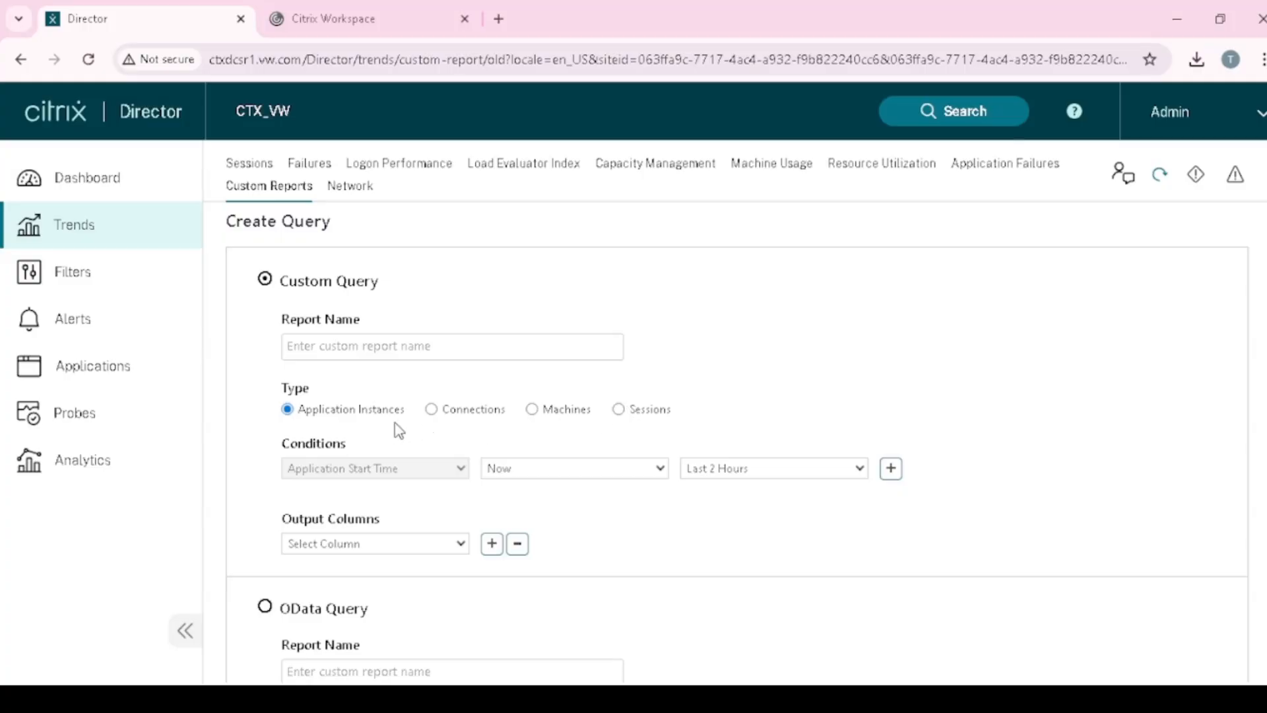
{"action": "left_click", "coordinate": [619, 410]}
{"action": "left_click", "coordinate": [741, 650]}
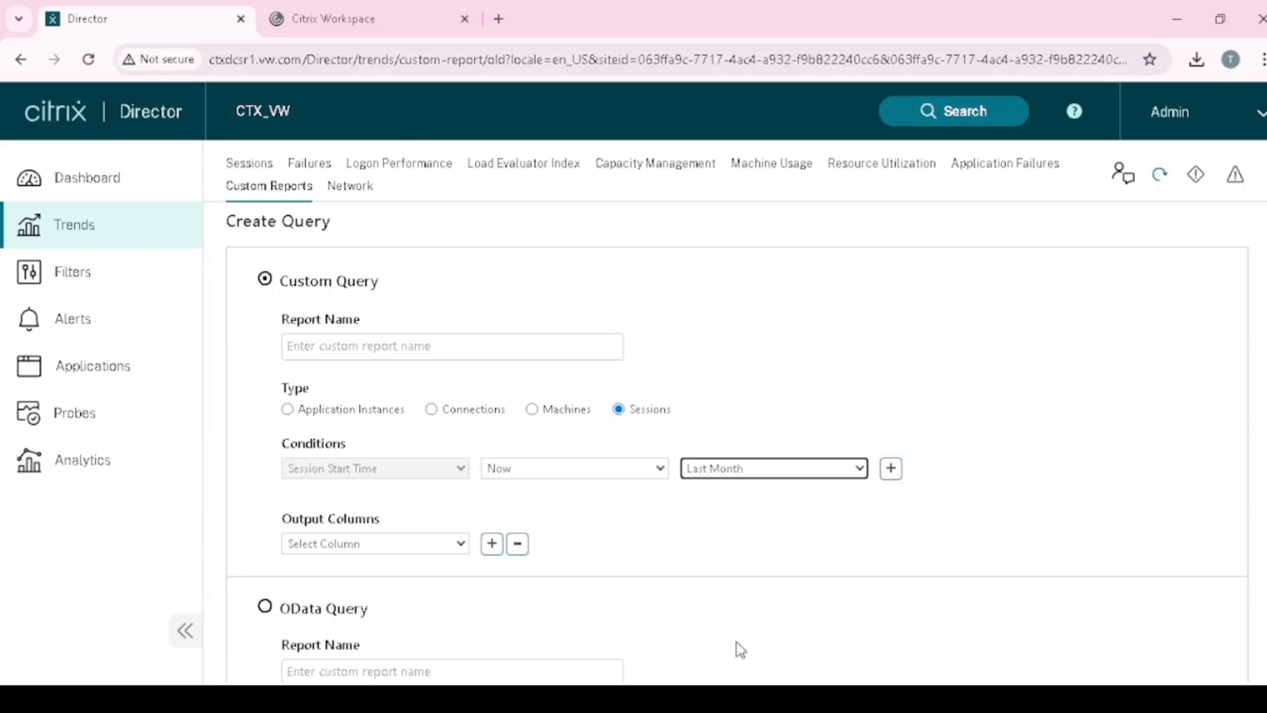
- Set Associated User as the first output column
{"action": "scroll", "coordinate": [605, 561], "scroll_direction": "down", "scroll_amount": 2}
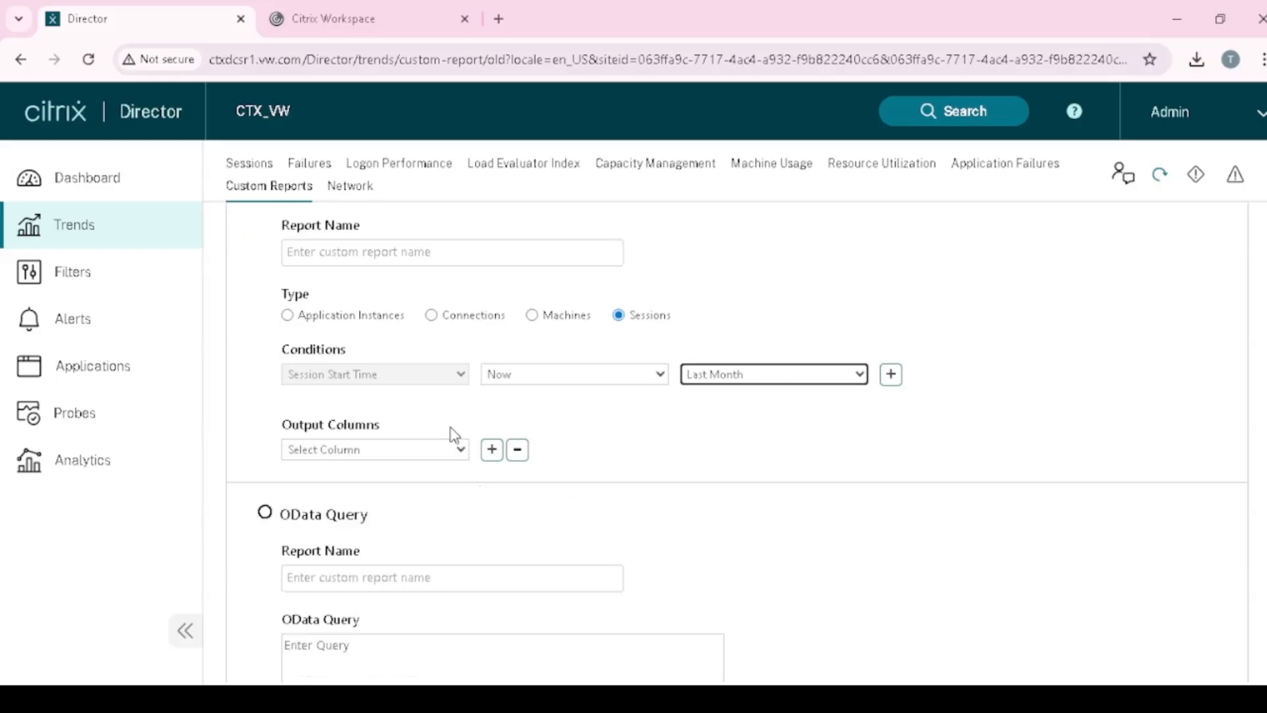
{"action": "scroll", "coordinate": [447, 537], "scroll_direction": "down", "scroll_amount": 2}
{"action": "scroll", "coordinate": [446, 571], "scroll_direction": "up", "scroll_amount": 3}
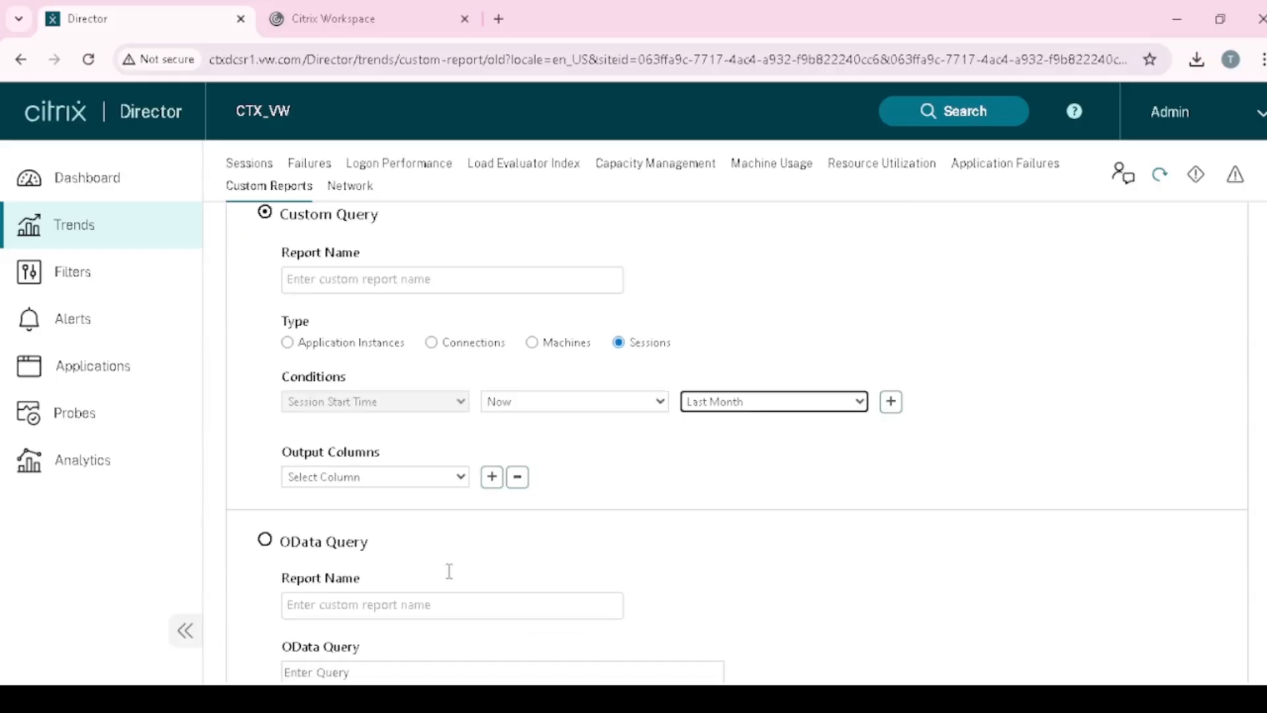
{"action": "left_click", "coordinate": [461, 478]}
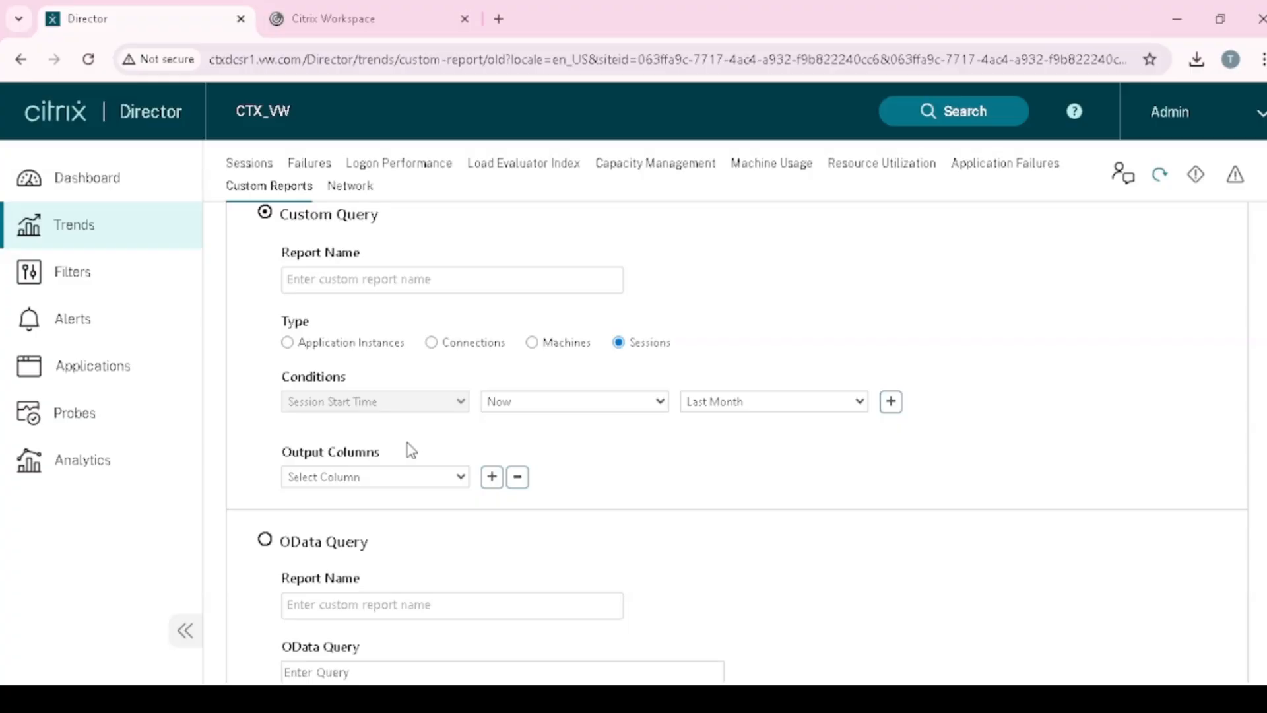
{"action": "left_click", "coordinate": [368, 381]}
- Add output columns Associated User Display Name, Citrix Workspace App Version and Endpoint Name
{"action": "left_click", "coordinate": [492, 477]}
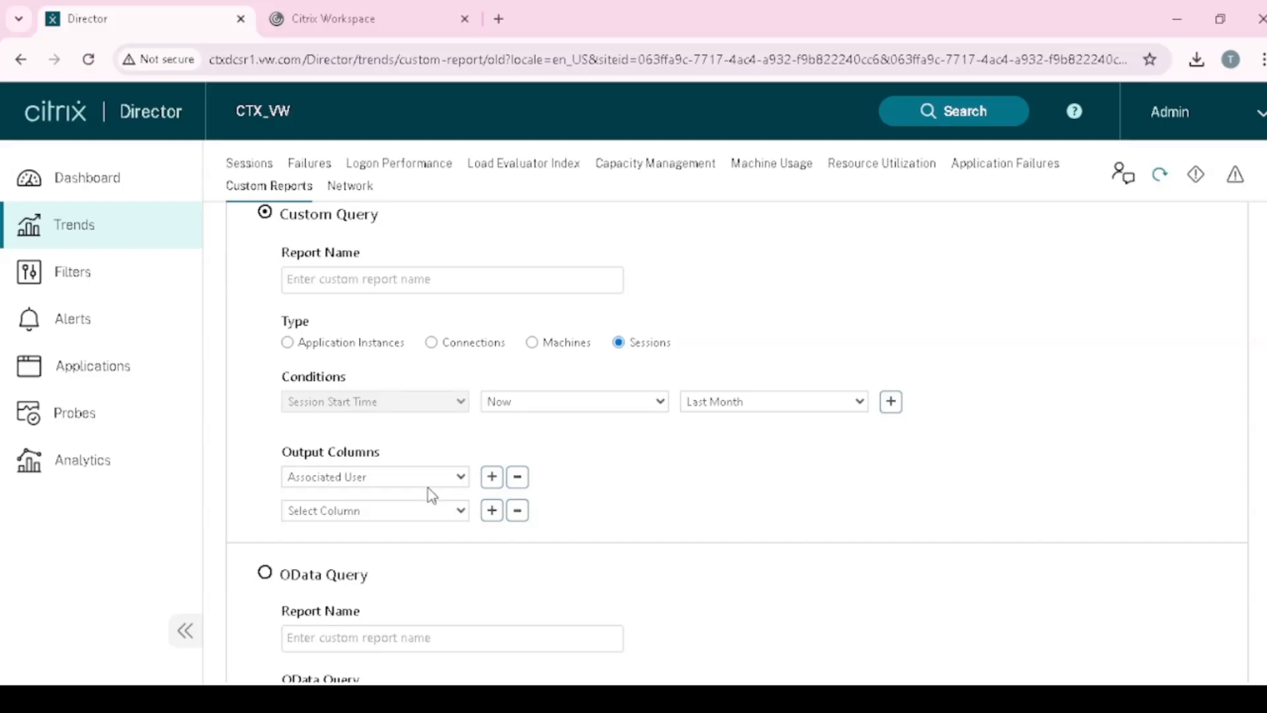
{"action": "left_click", "coordinate": [401, 426]}
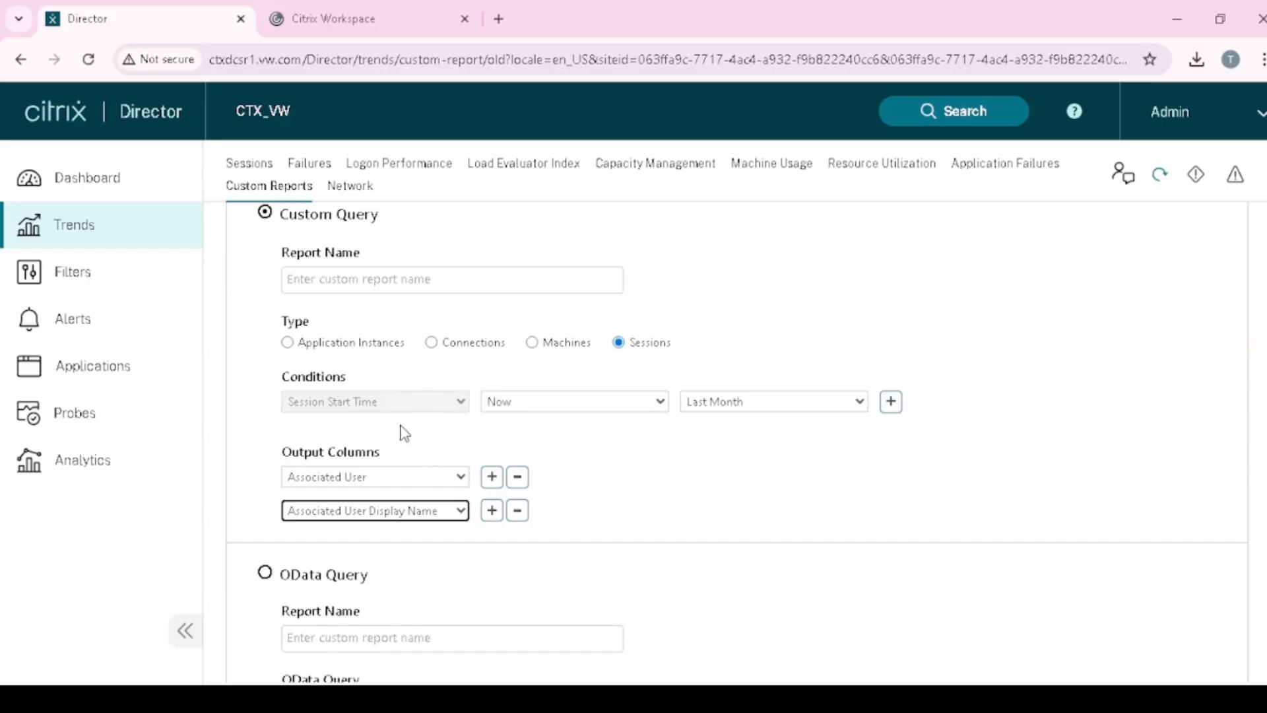
{"action": "left_click", "coordinate": [492, 511]}
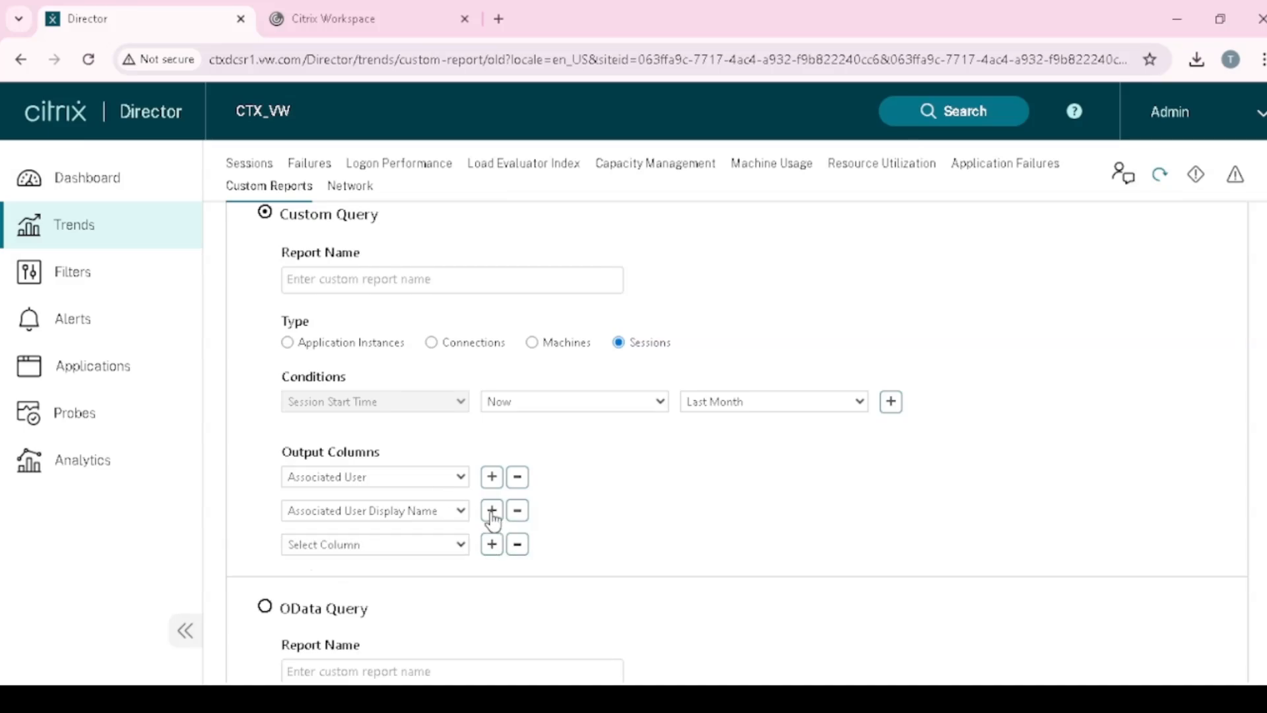
{"action": "left_click", "coordinate": [456, 533]}
{"action": "left_click", "coordinate": [426, 333]}
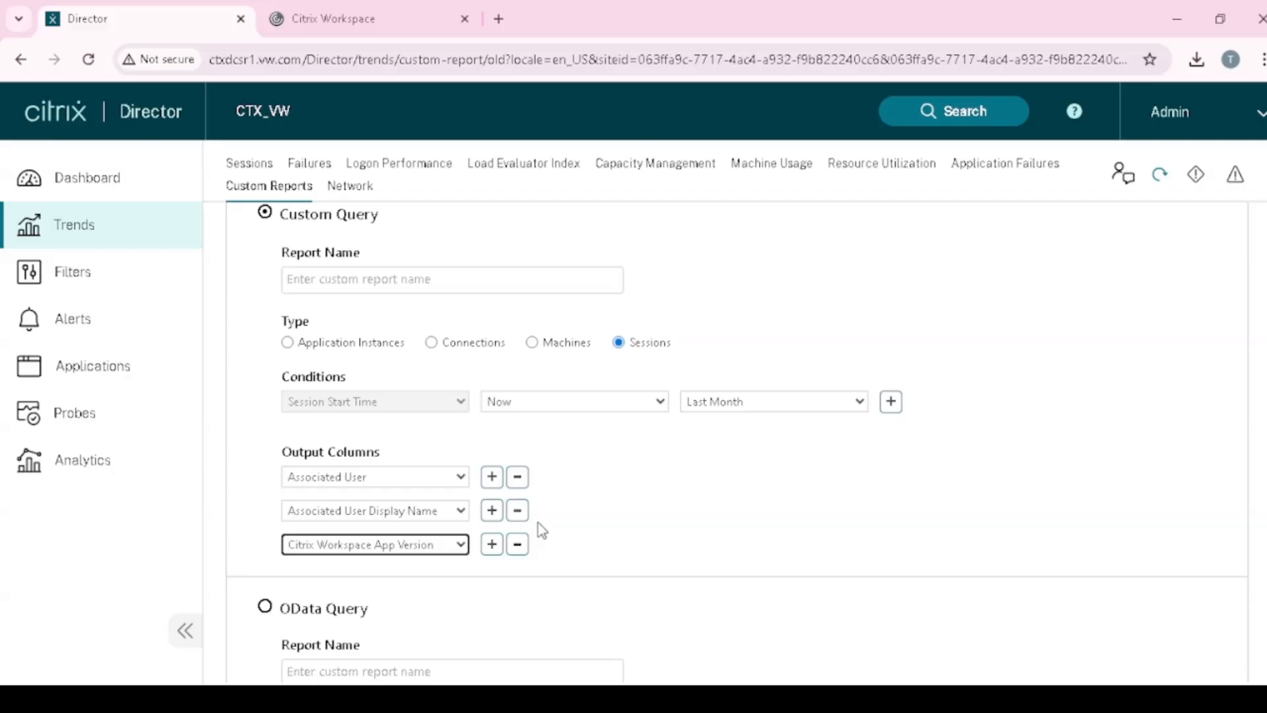
{"action": "left_click", "coordinate": [492, 545]}
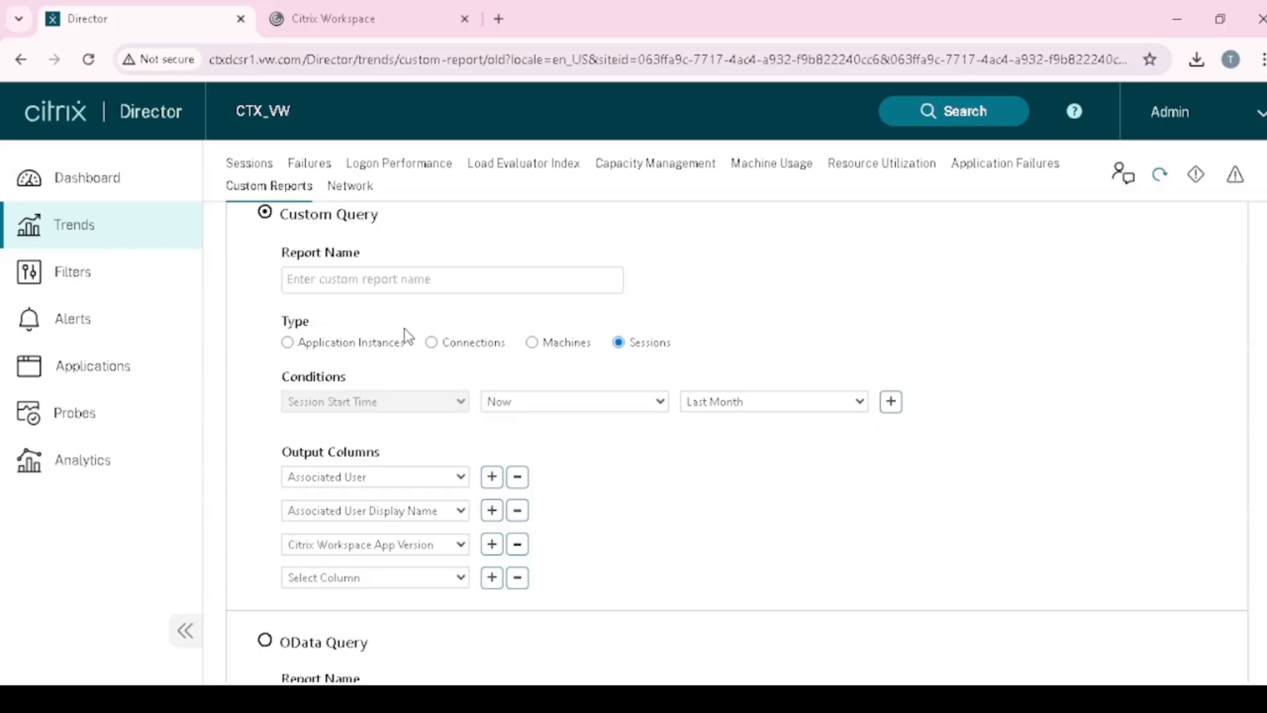
{"action": "left_click", "coordinate": [375, 318]}
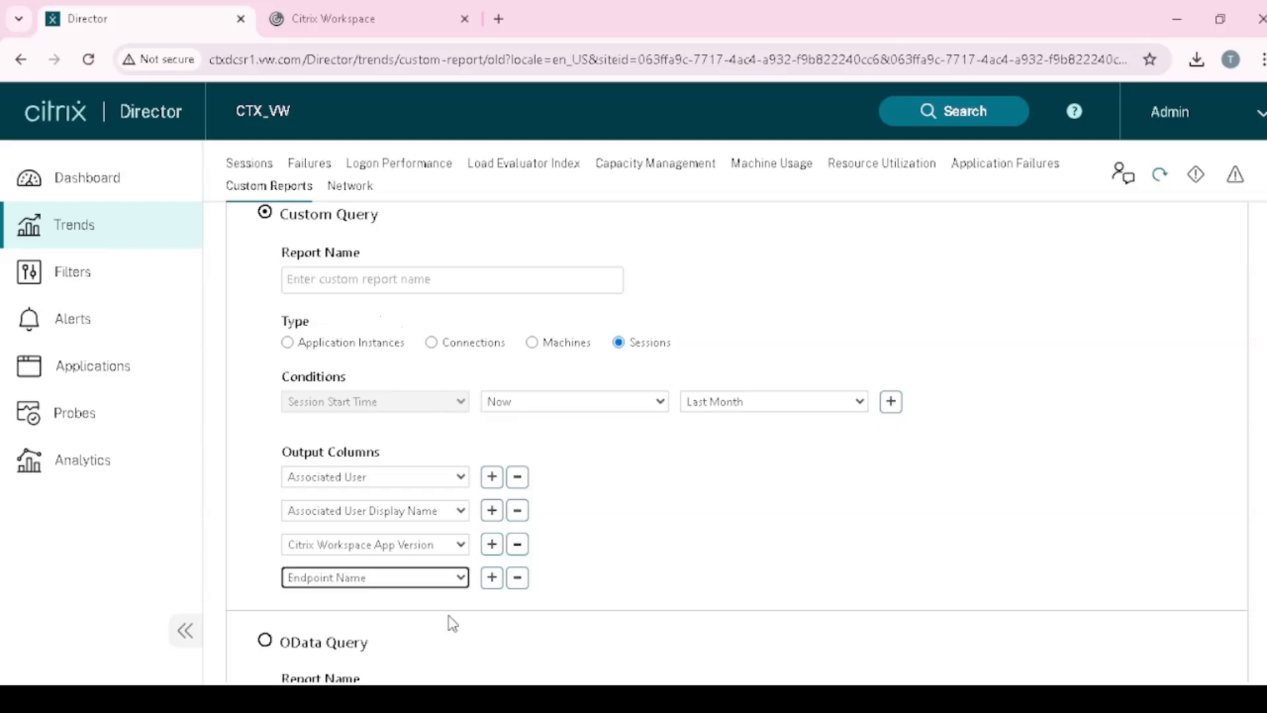
- Add output columns Delivery Group Name, Machine Name and VDA Version
{"action": "left_click", "coordinate": [490, 580]}
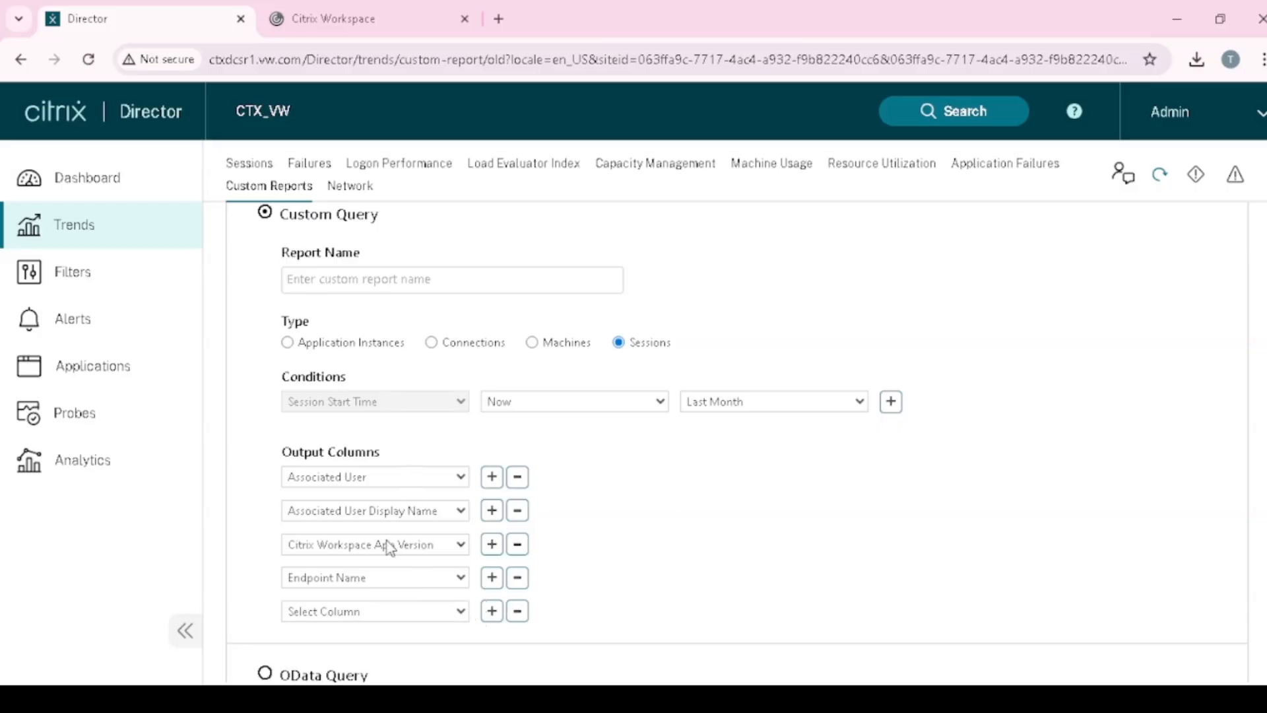
{"action": "left_click", "coordinate": [368, 417]}
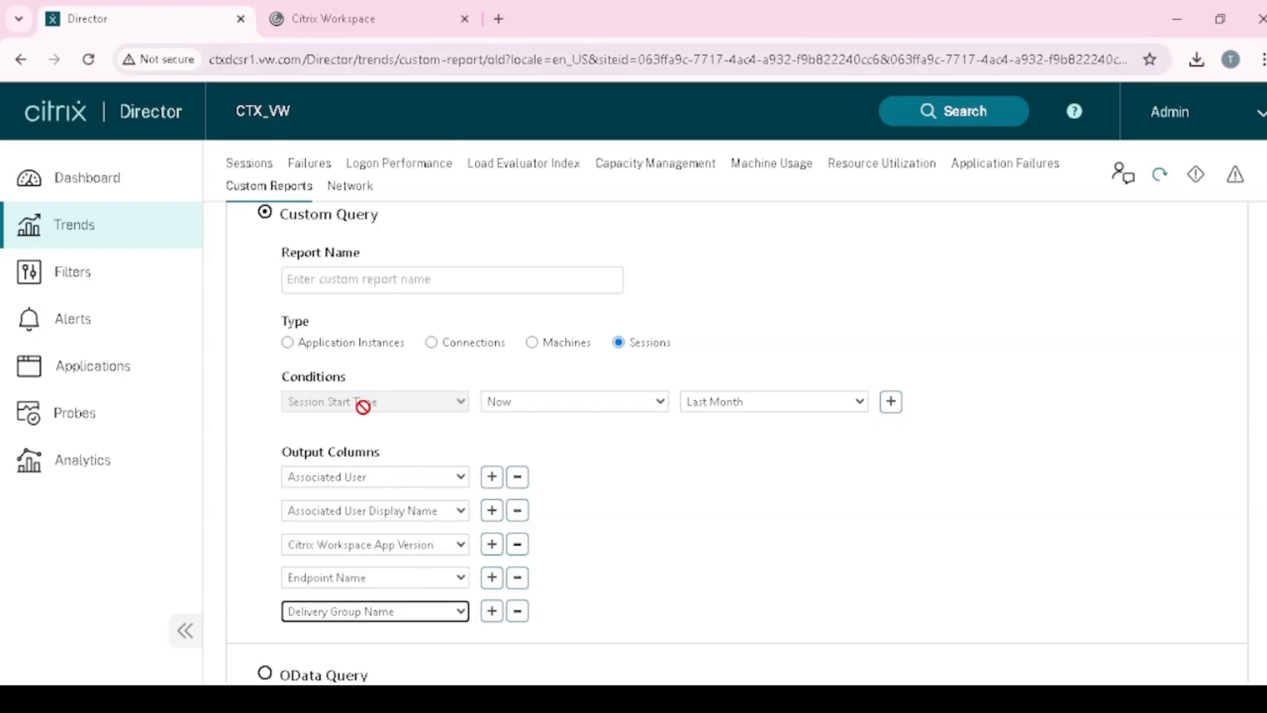
{"action": "left_click", "coordinate": [491, 612]}
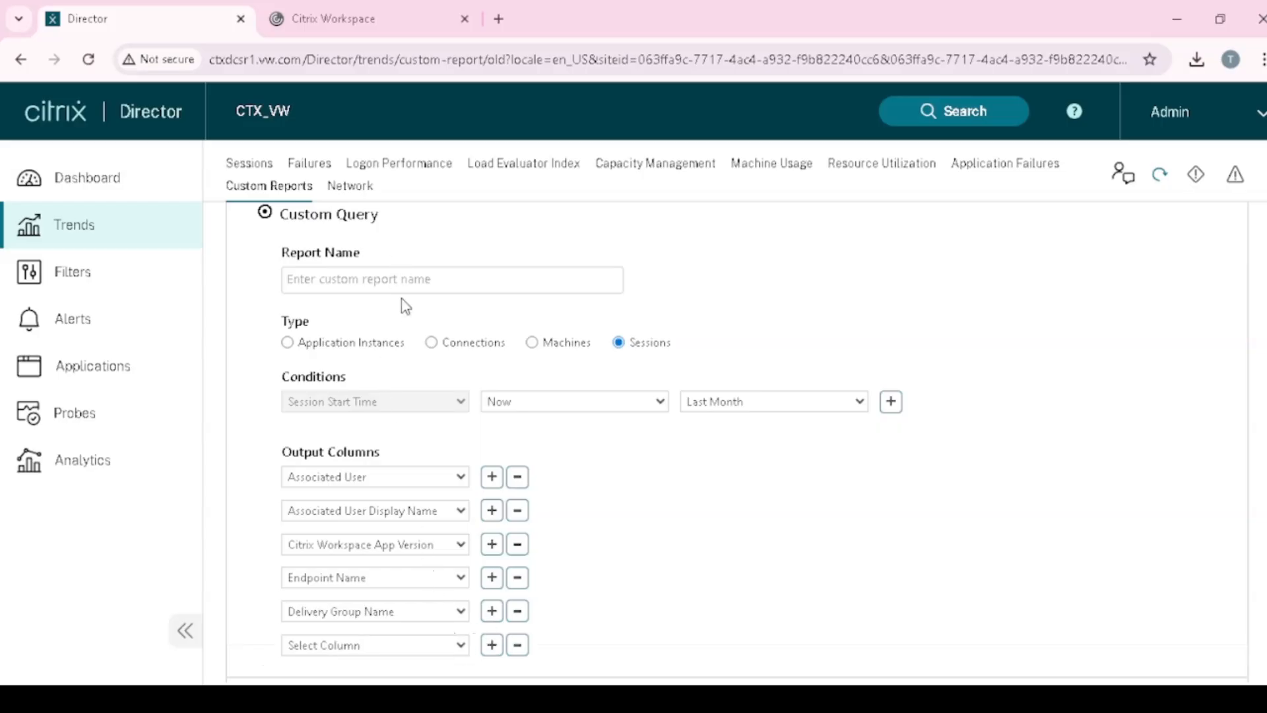
{"action": "left_click", "coordinate": [382, 350]}
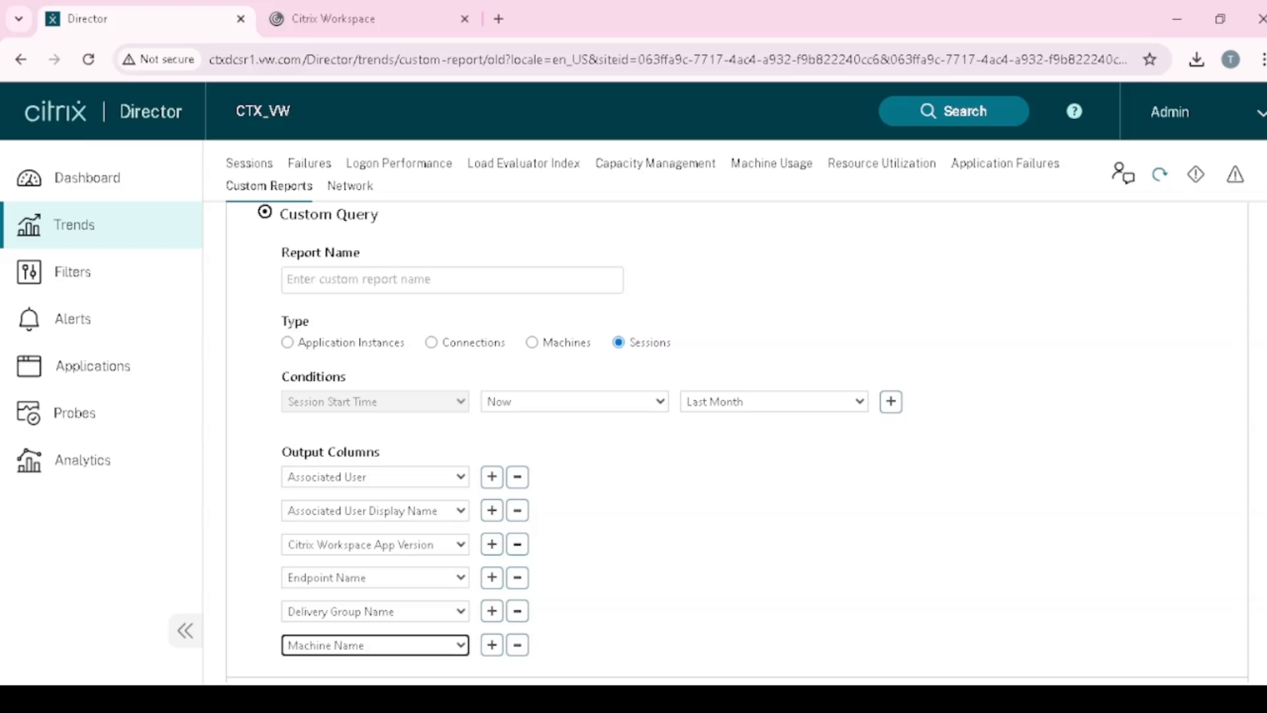
{"action": "left_click", "coordinate": [489, 650]}
{"action": "scroll", "coordinate": [466, 663], "scroll_direction": "down", "scroll_amount": 1}
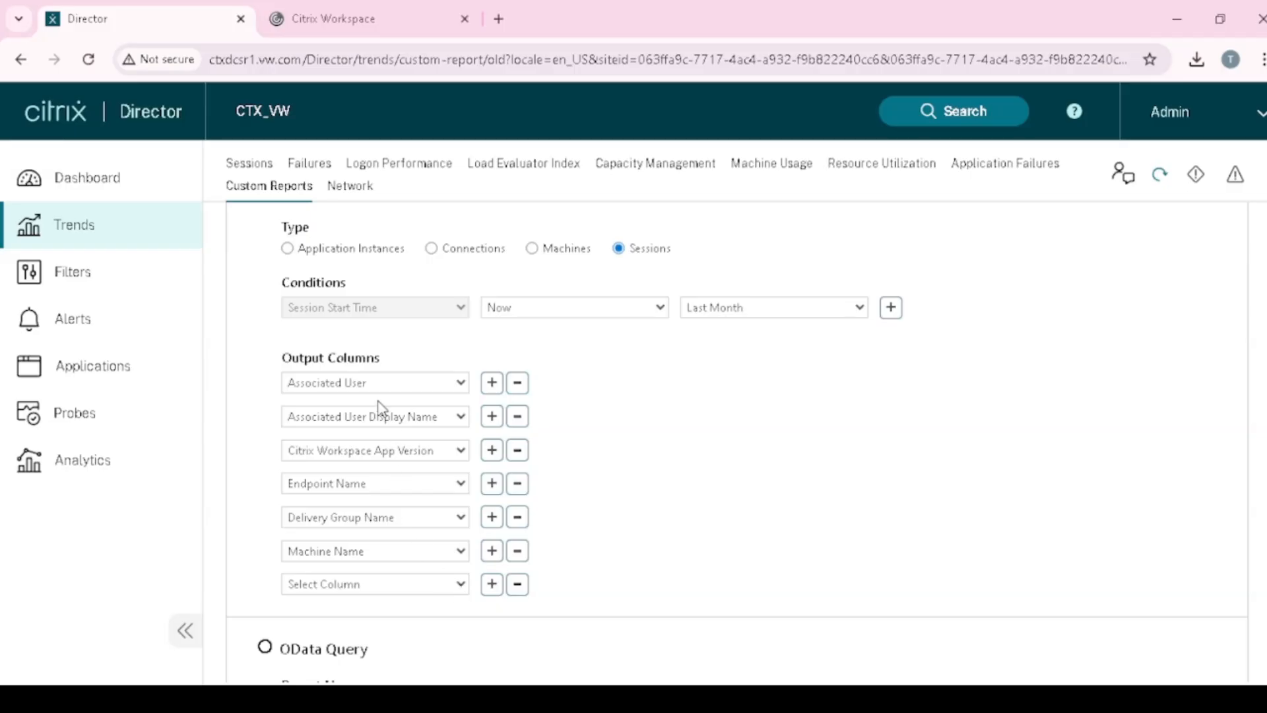
{"action": "left_click", "coordinate": [373, 486]}
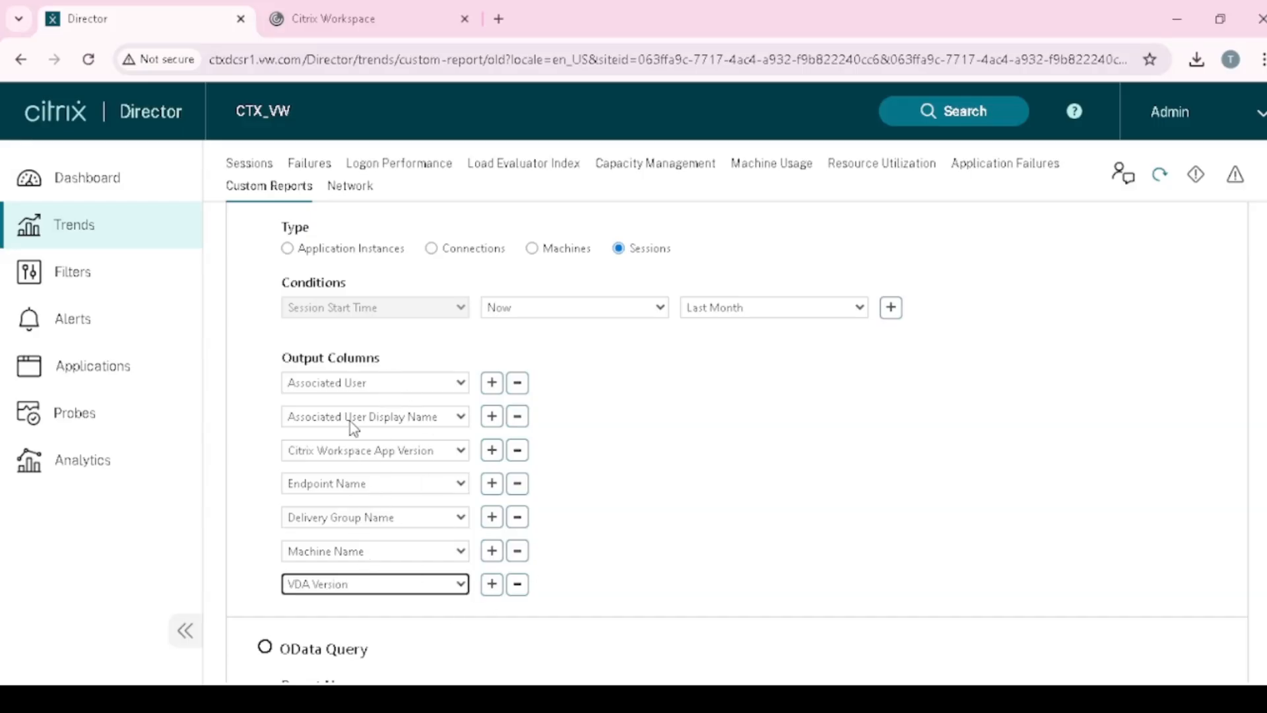
{"action": "scroll", "coordinate": [452, 455], "scroll_direction": "down", "scroll_amount": 1}
{"action": "scroll", "coordinate": [449, 453], "scroll_direction": "down", "scroll_amount": 2}
{"action": "scroll", "coordinate": [448, 447], "scroll_direction": "up", "scroll_amount": 4}
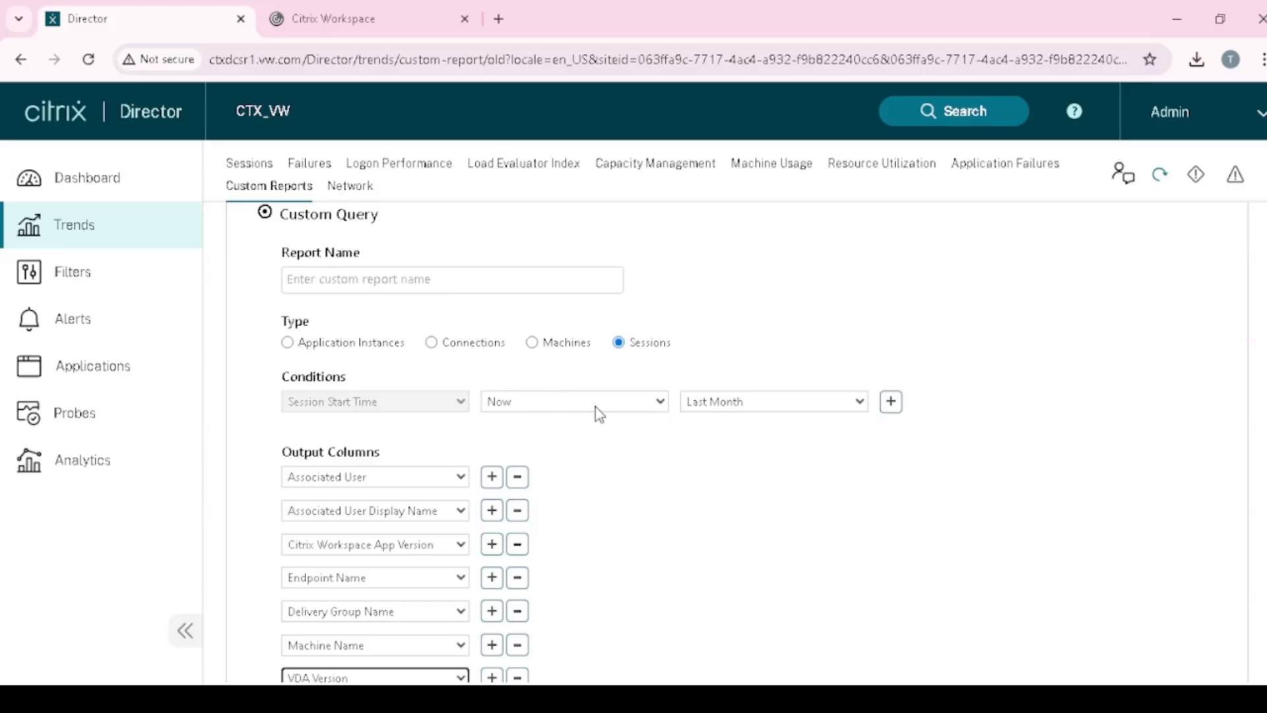
{"action": "scroll", "coordinate": [653, 409], "scroll_direction": "down", "scroll_amount": 4}
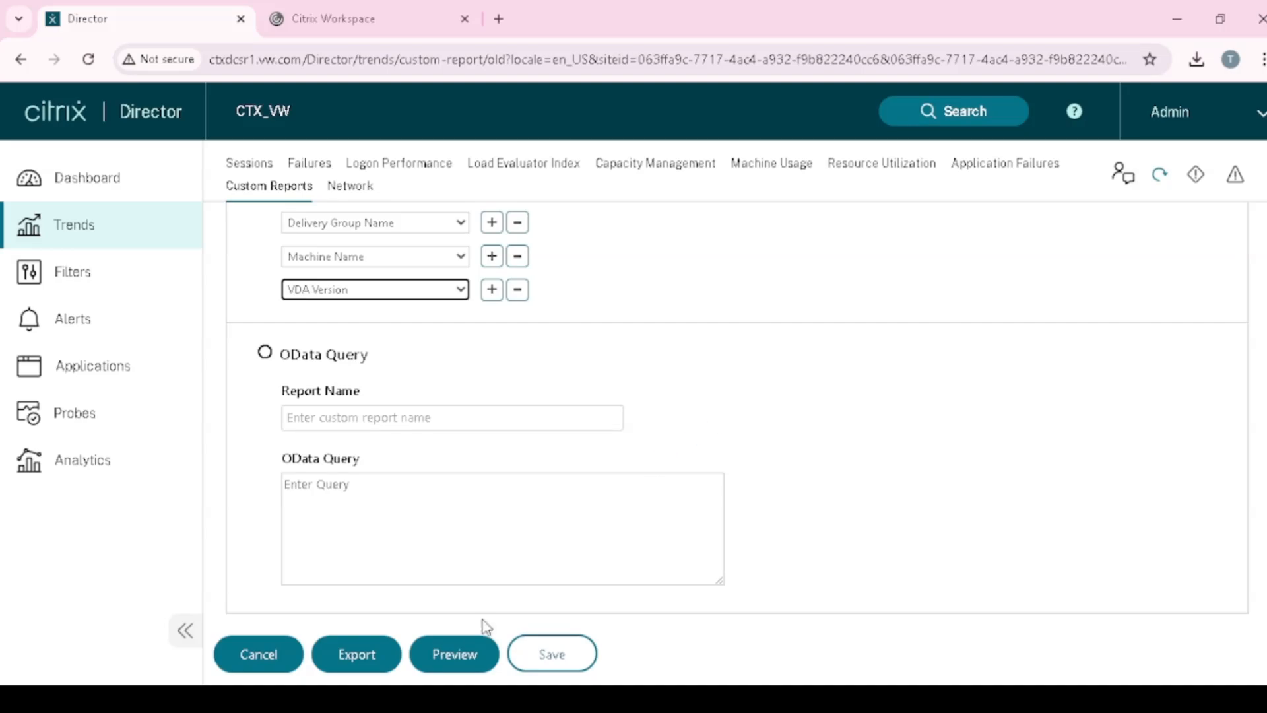
- Preview the report, which fails because the report name is missing
{"action": "left_click", "coordinate": [455, 660]}
{"action": "scroll", "coordinate": [536, 526], "scroll_direction": "up", "scroll_amount": 4}
{"action": "scroll", "coordinate": [532, 518], "scroll_direction": "down", "scroll_amount": 4}
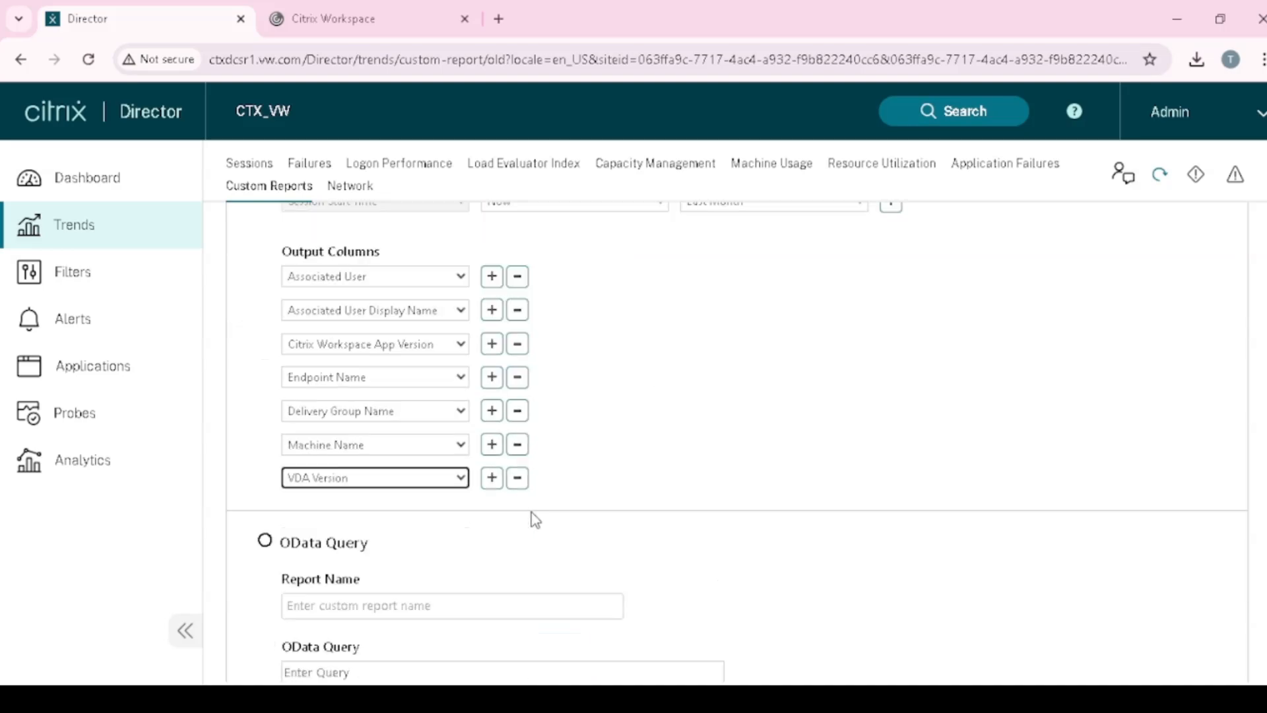
{"action": "left_click", "coordinate": [453, 661]}
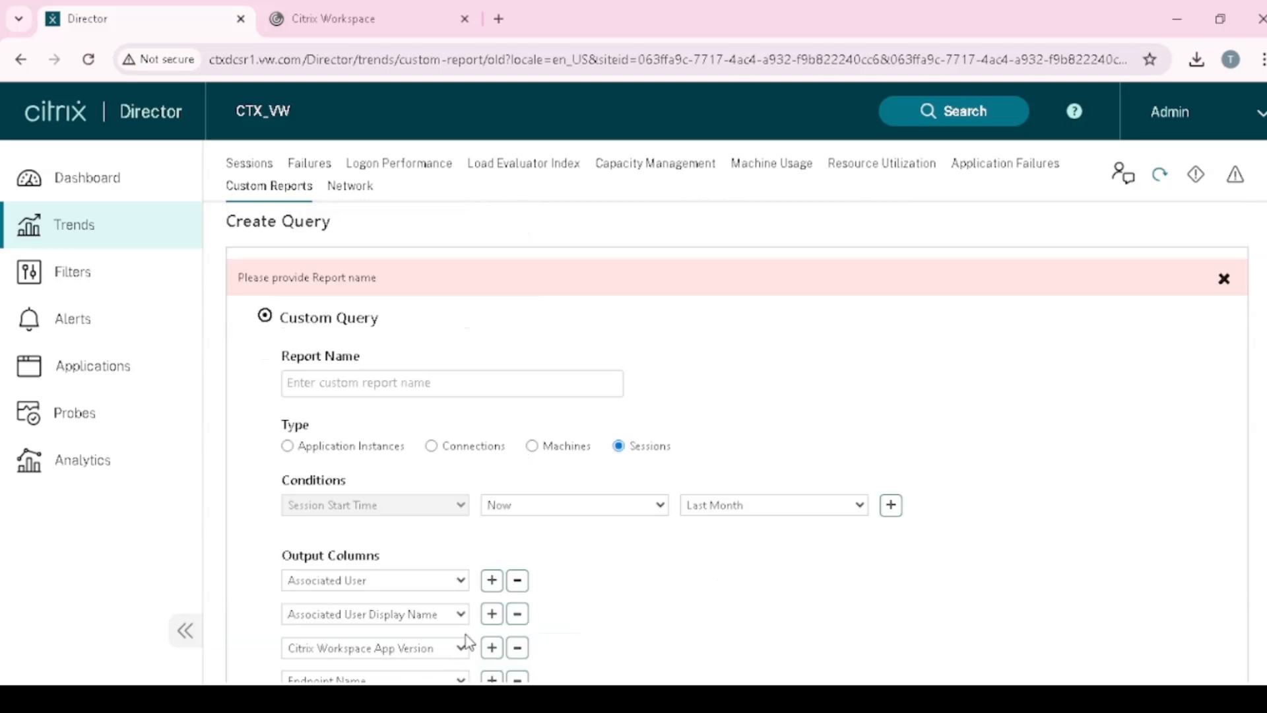
- Enter the report name 'VW-CTX Report_LastMonth'
{"action": "left_click", "coordinate": [405, 384]}
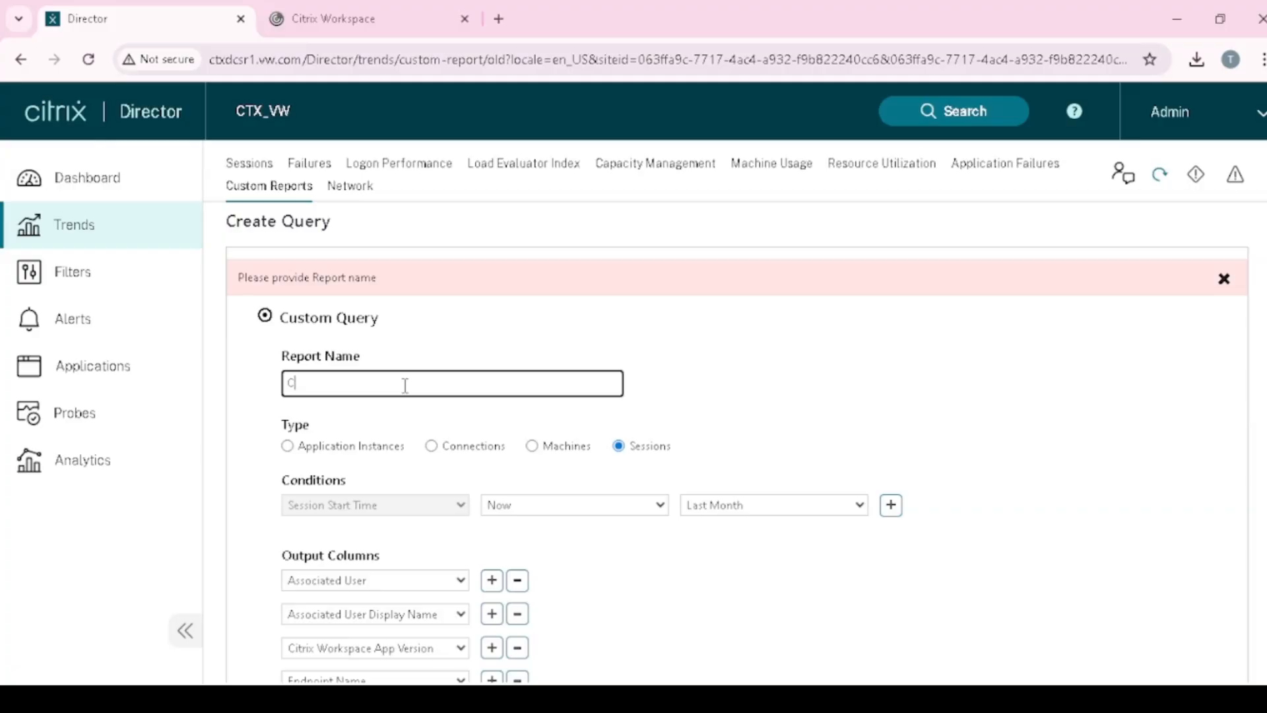
{"action": "type", "text": "VW-CTX Report_LastMonth"}
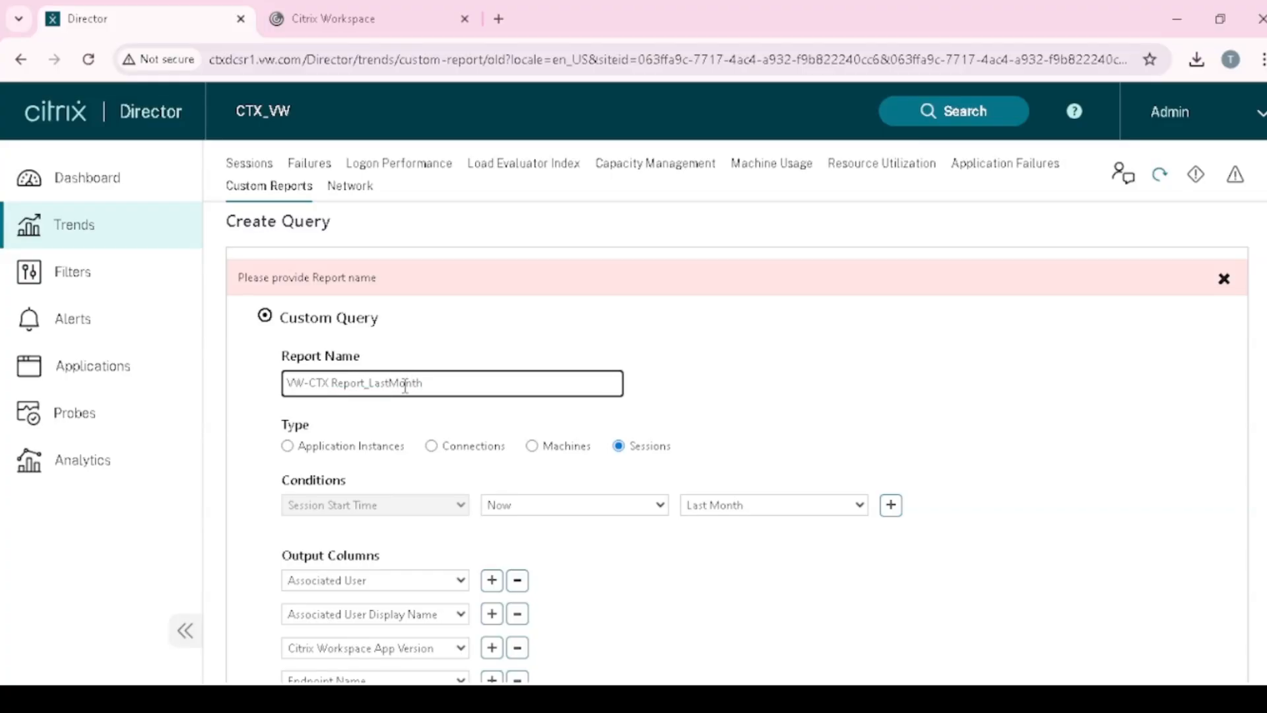
{"action": "double_click", "coordinate": [406, 385]}
{"action": "scroll", "coordinate": [687, 416], "scroll_direction": "down", "scroll_amount": 7}
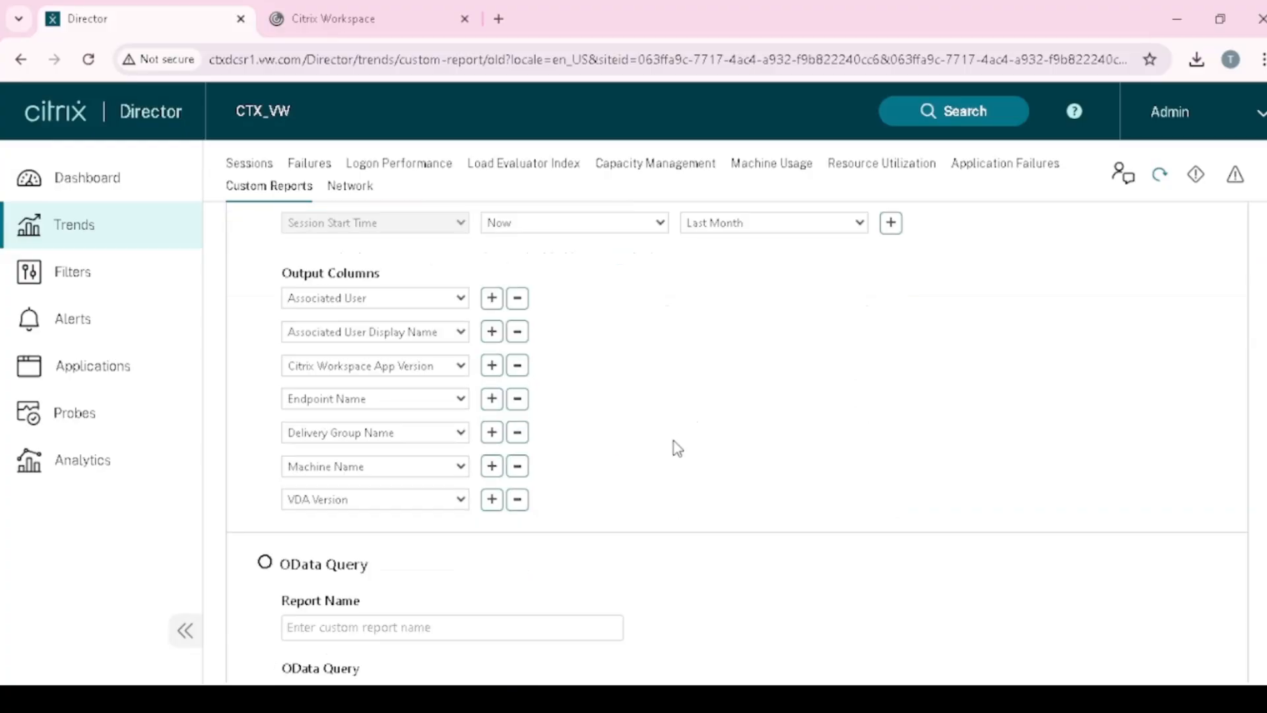
- Preview the custom report and scroll across its session columns
{"action": "left_click", "coordinate": [453, 660]}
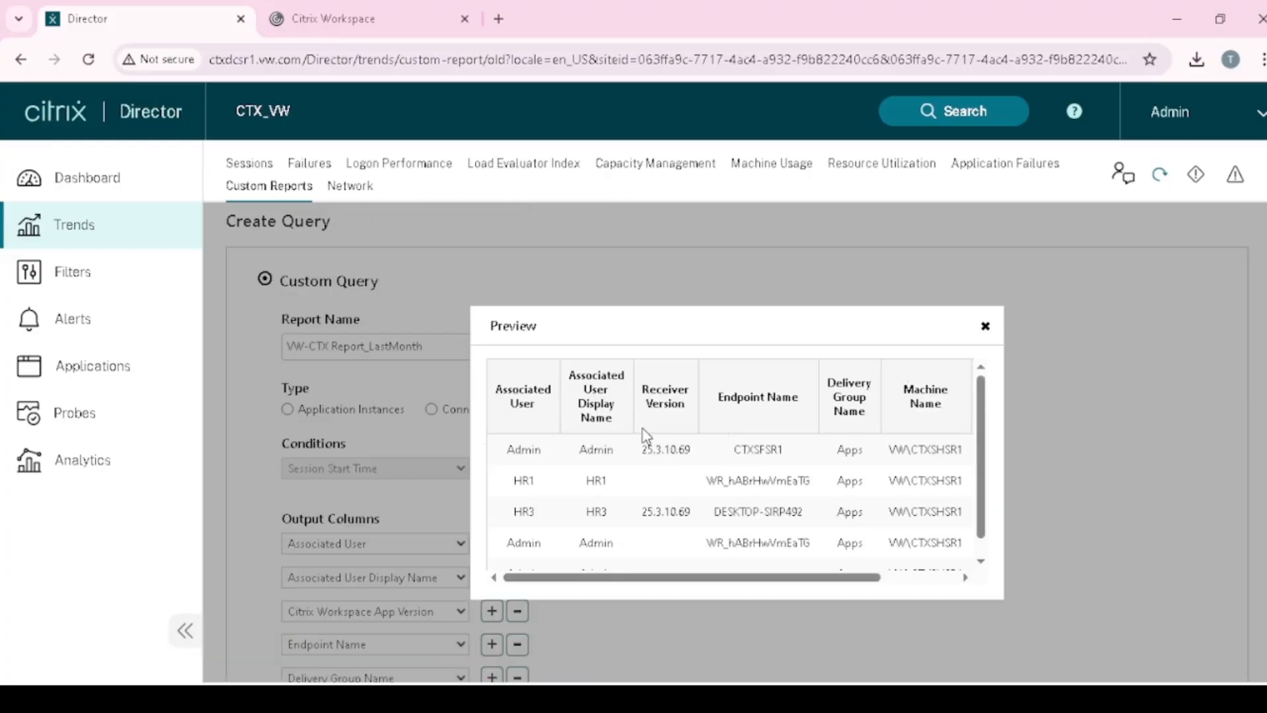
{"action": "left_click_drag", "start_coordinate": [841, 578], "coordinate": [653, 587]}
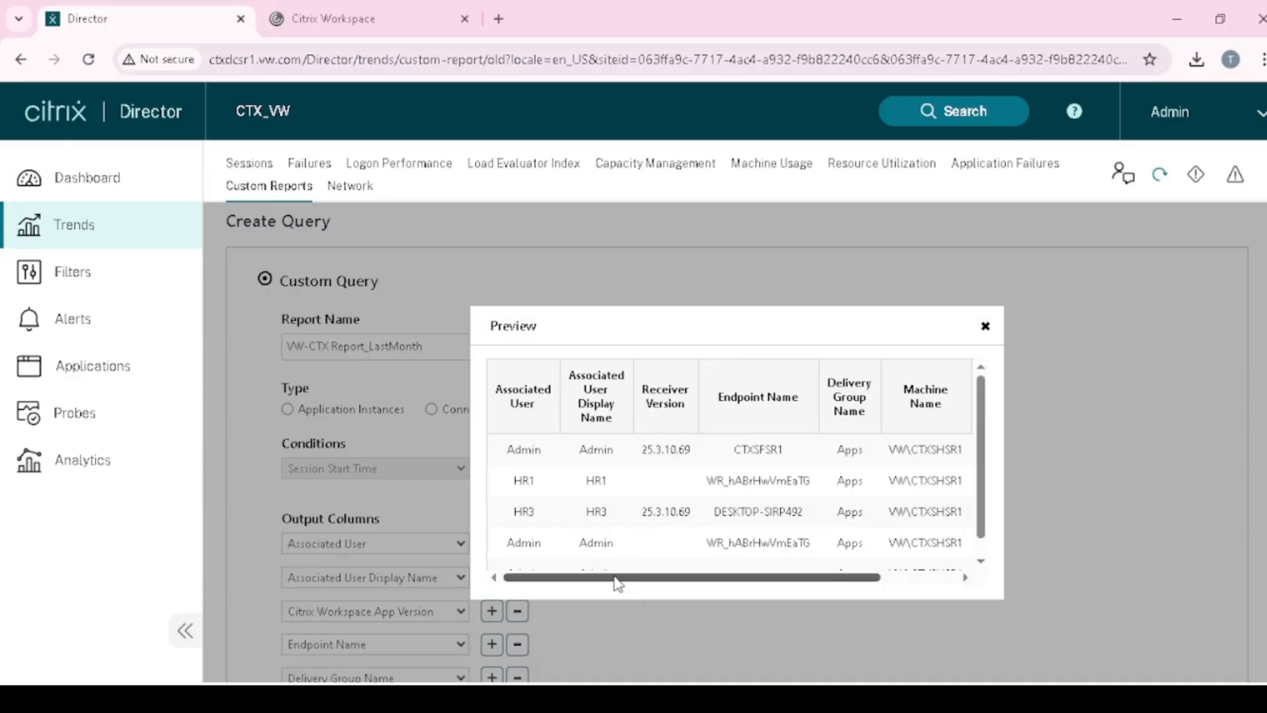
{"action": "scroll", "coordinate": [592, 487], "scroll_direction": "down", "scroll_amount": 5}
{"action": "scroll", "coordinate": [592, 491], "scroll_direction": "up", "scroll_amount": 4}
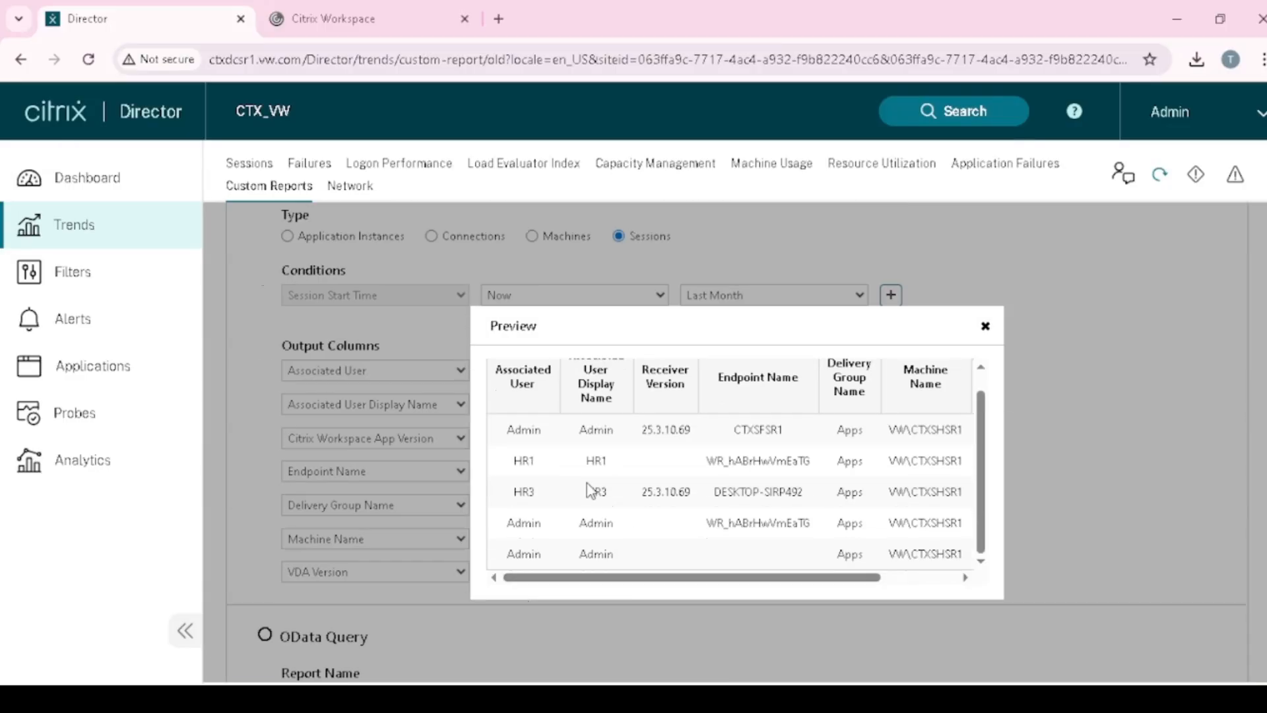
{"action": "left_click_drag", "start_coordinate": [799, 585], "coordinate": [913, 578]}
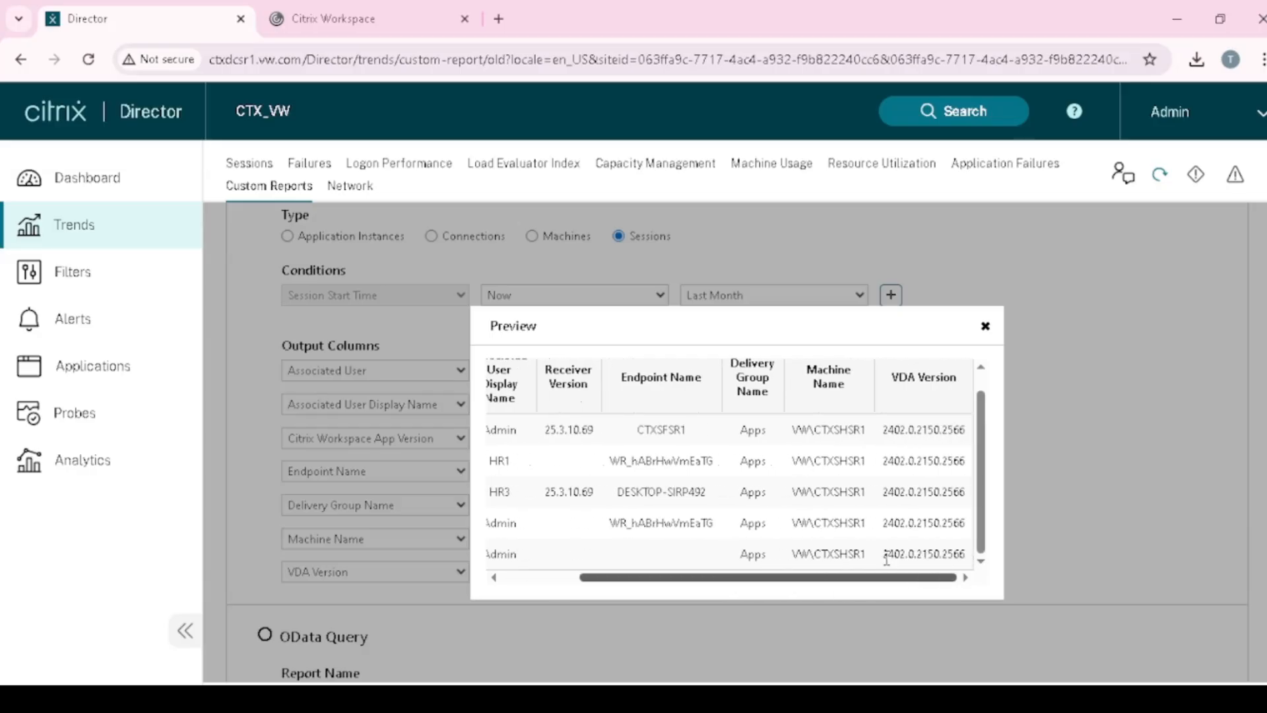
{"action": "left_click_drag", "start_coordinate": [722, 582], "coordinate": [603, 579]}
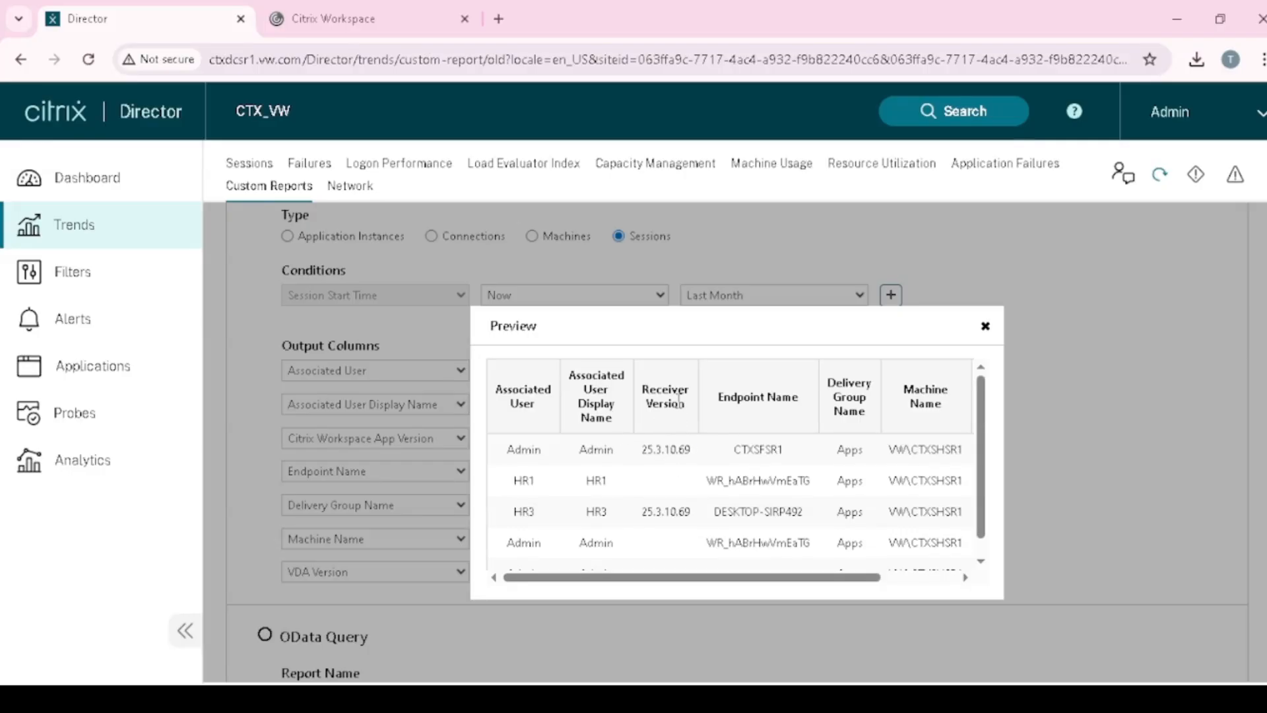
{"action": "left_click_drag", "start_coordinate": [696, 458], "coordinate": [654, 451]}
{"action": "scroll", "coordinate": [686, 495], "scroll_direction": "down", "scroll_amount": 3}
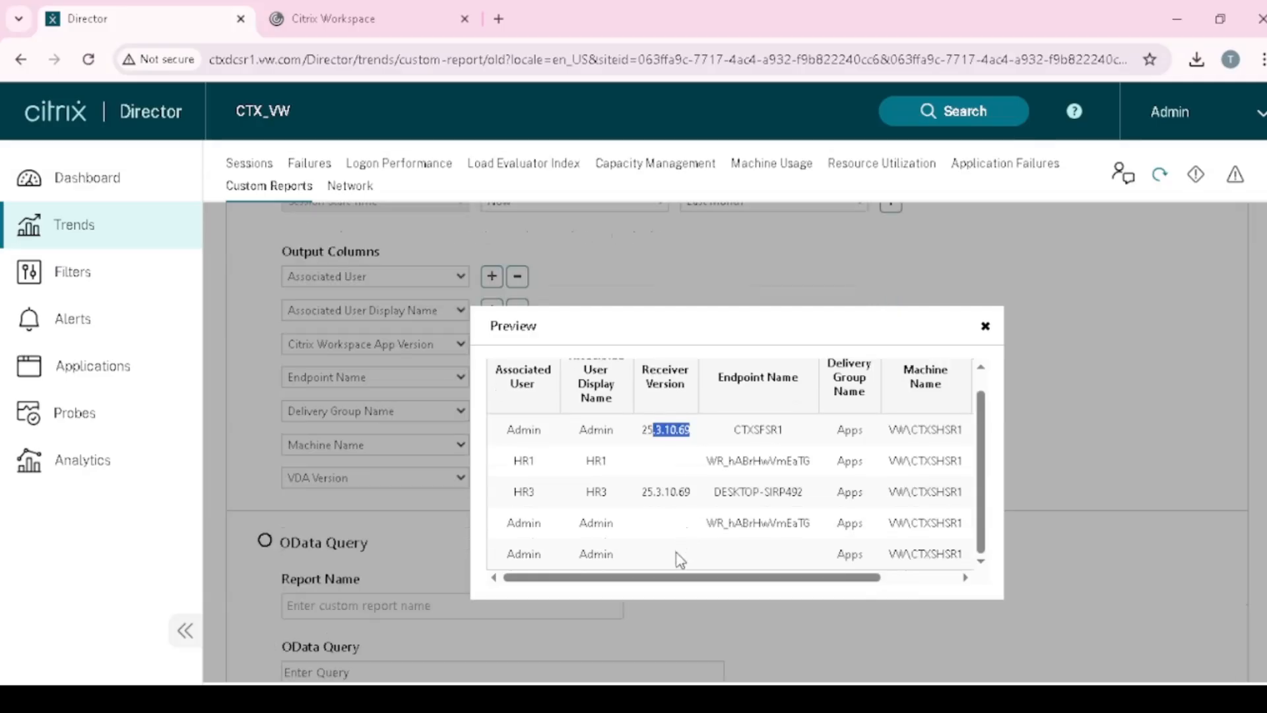
{"action": "scroll", "coordinate": [680, 558], "scroll_direction": "up", "scroll_amount": 1}
- Inspect the Receiver Version 25.3.10.69, Endpoint Name and VDA Version values, then close the preview
{"action": "left_click_drag", "start_coordinate": [644, 451], "coordinate": [698, 455]}
{"action": "left_click_drag", "start_coordinate": [715, 398], "coordinate": [799, 409]}
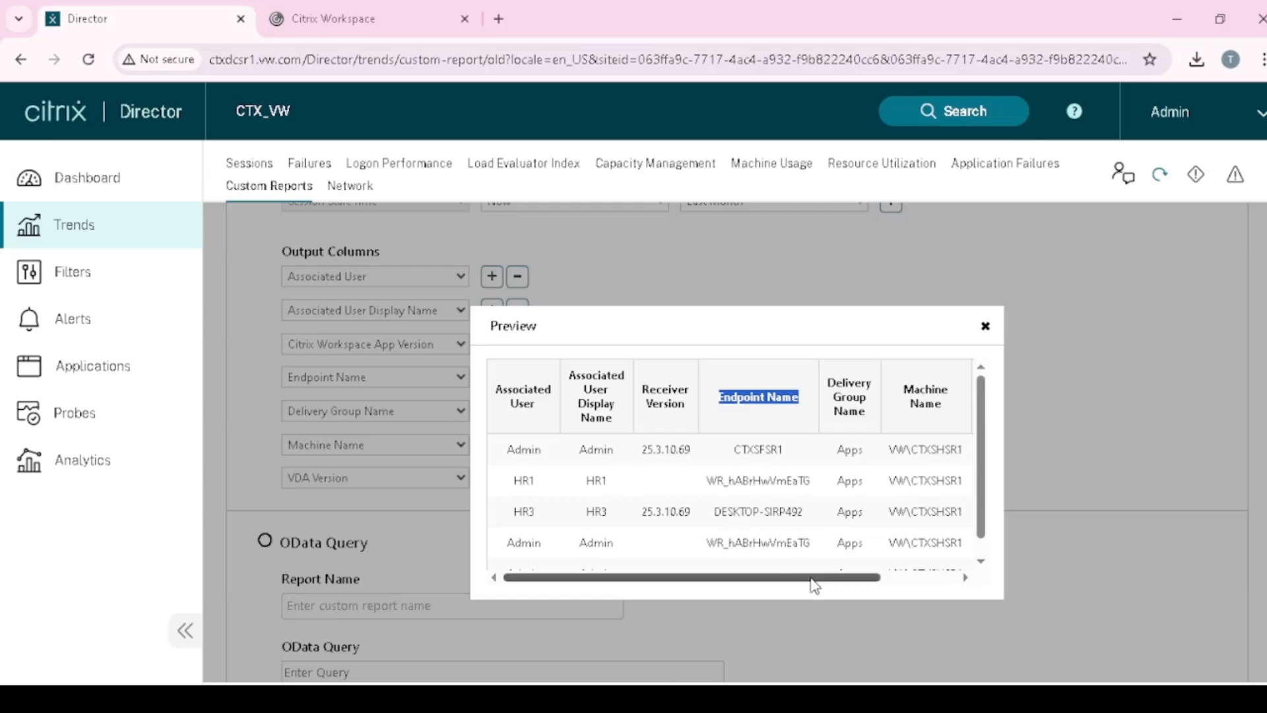
{"action": "left_click_drag", "start_coordinate": [814, 586], "coordinate": [913, 580]}
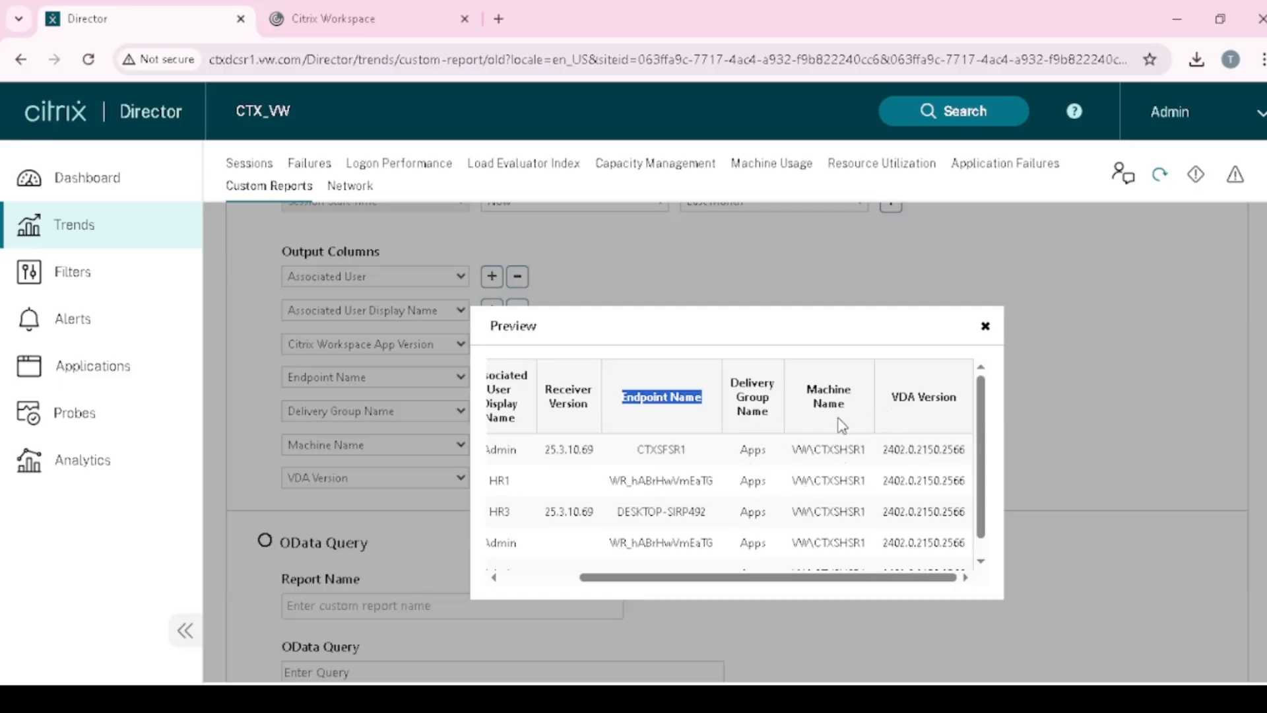
{"action": "left_click_drag", "start_coordinate": [794, 450], "coordinate": [861, 452]}
{"action": "left_click", "coordinate": [820, 506]}
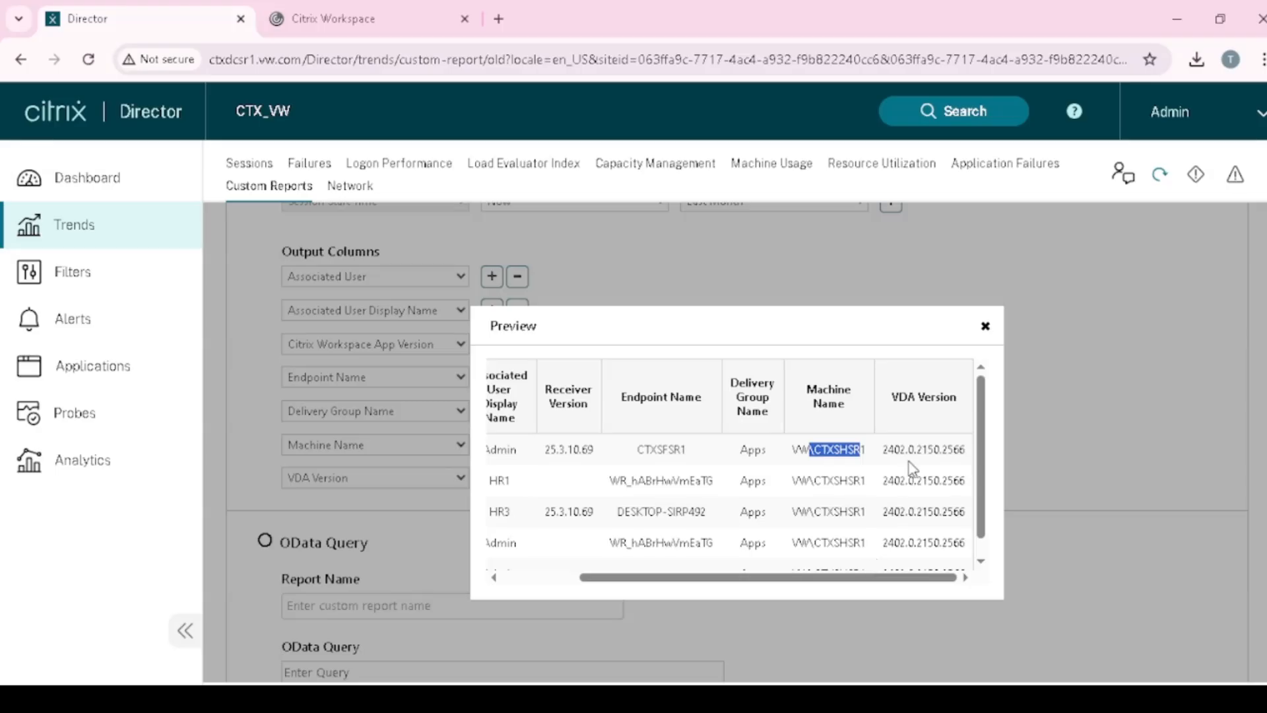
{"action": "triple_click", "coordinate": [904, 400]}
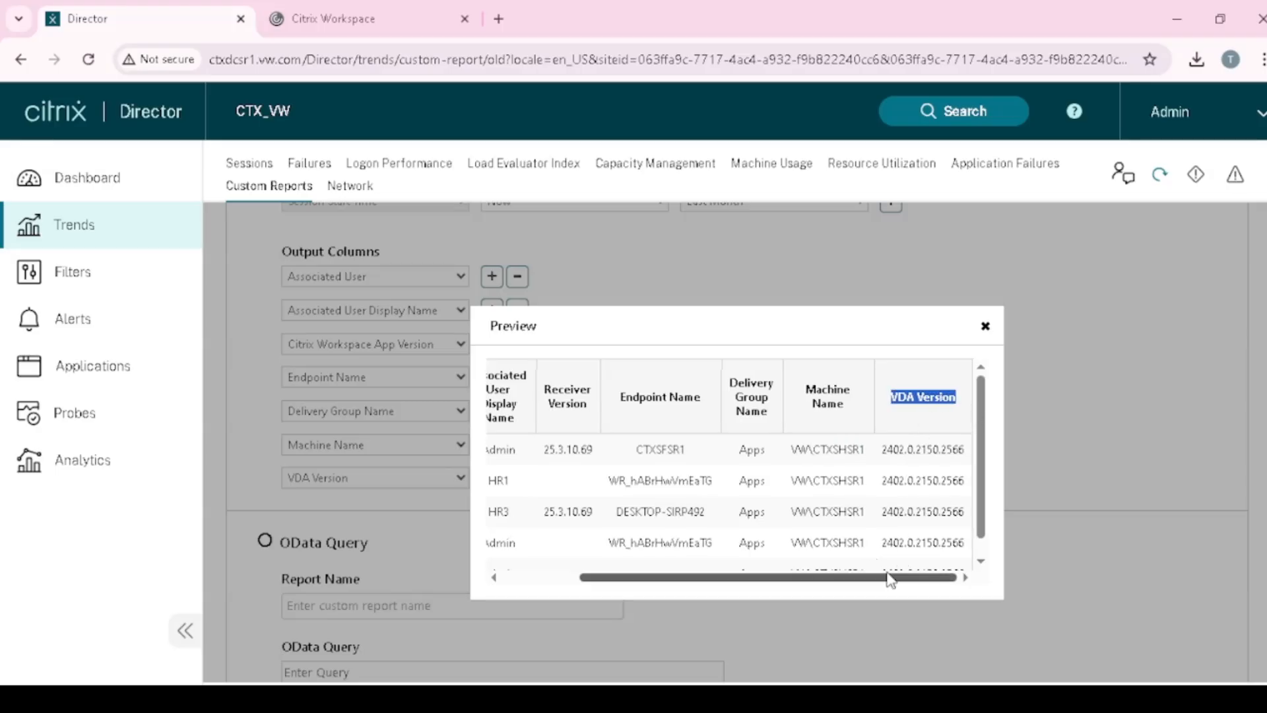
{"action": "left_click_drag", "start_coordinate": [880, 580], "coordinate": [717, 597]}
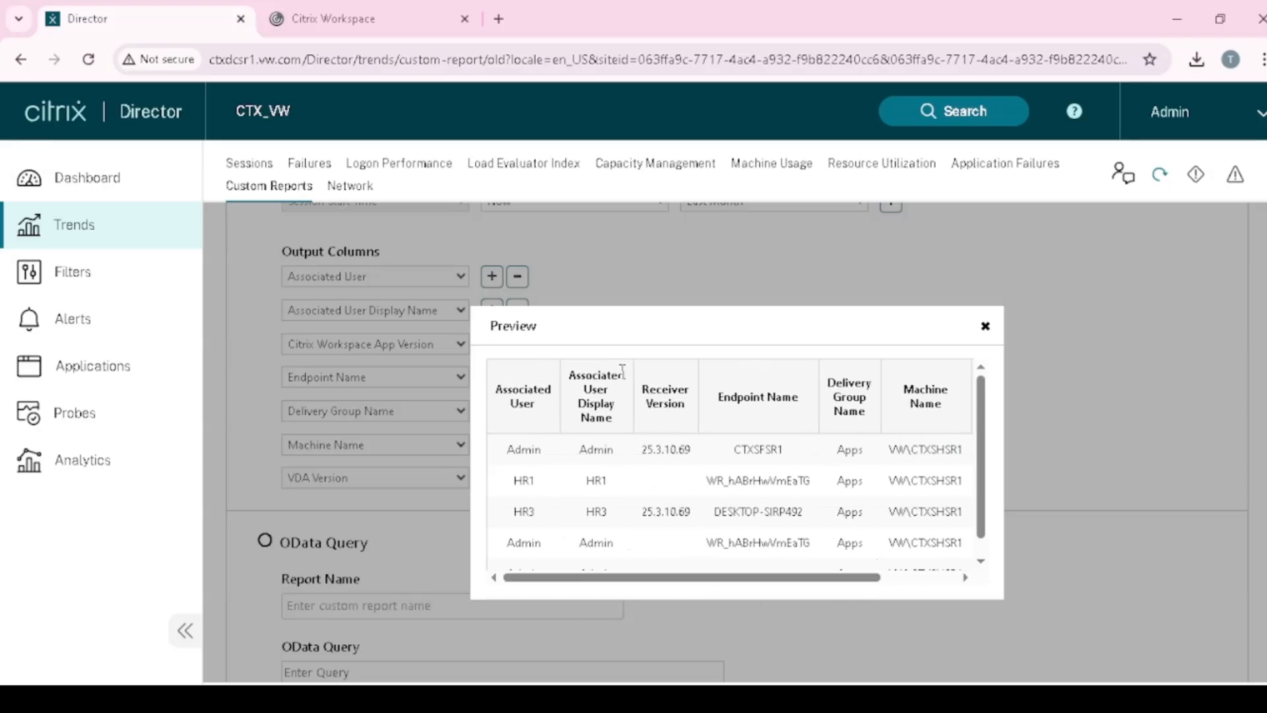
{"action": "left_click", "coordinate": [985, 327]}
{"action": "scroll", "coordinate": [766, 557], "scroll_direction": "up", "scroll_amount": 4}
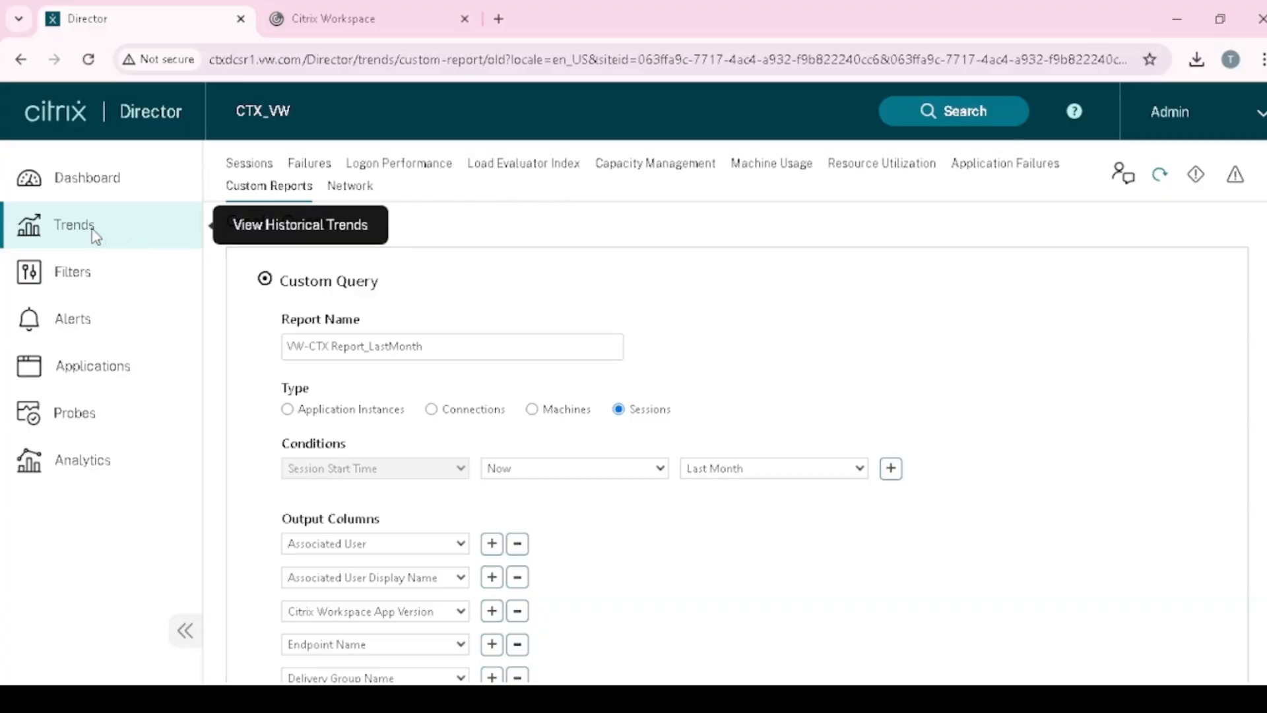
- Filter the sessions list to Associated User is Admin
{"action": "left_click", "coordinate": [91, 286]}
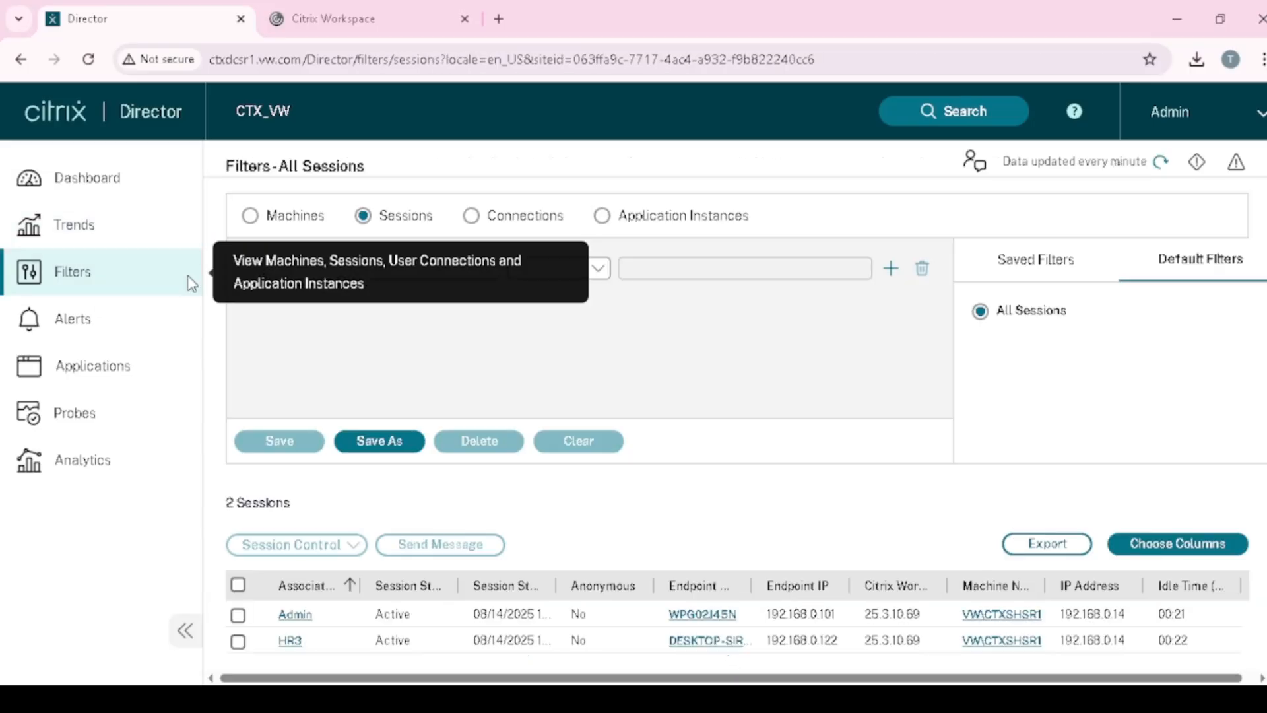
{"action": "scroll", "coordinate": [751, 420], "scroll_direction": "down", "scroll_amount": 1}
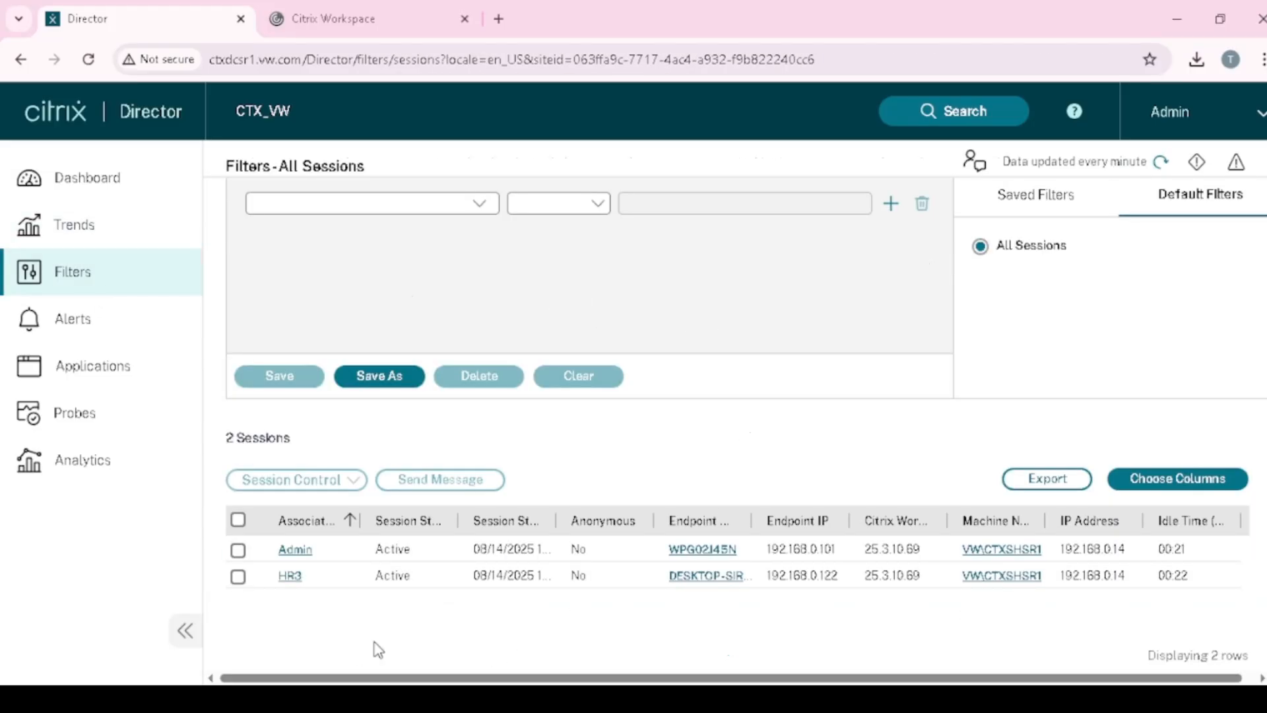
{"action": "scroll", "coordinate": [382, 594], "scroll_direction": "up", "scroll_amount": 1}
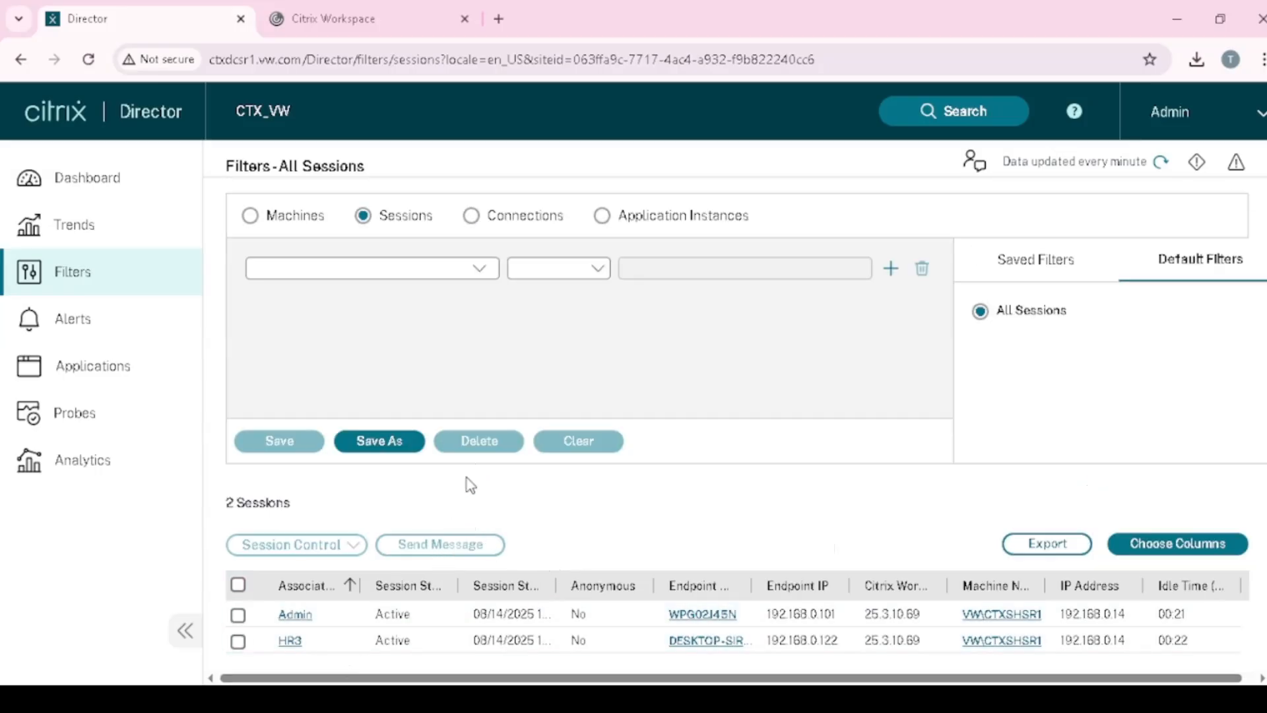
{"action": "left_click", "coordinate": [483, 276]}
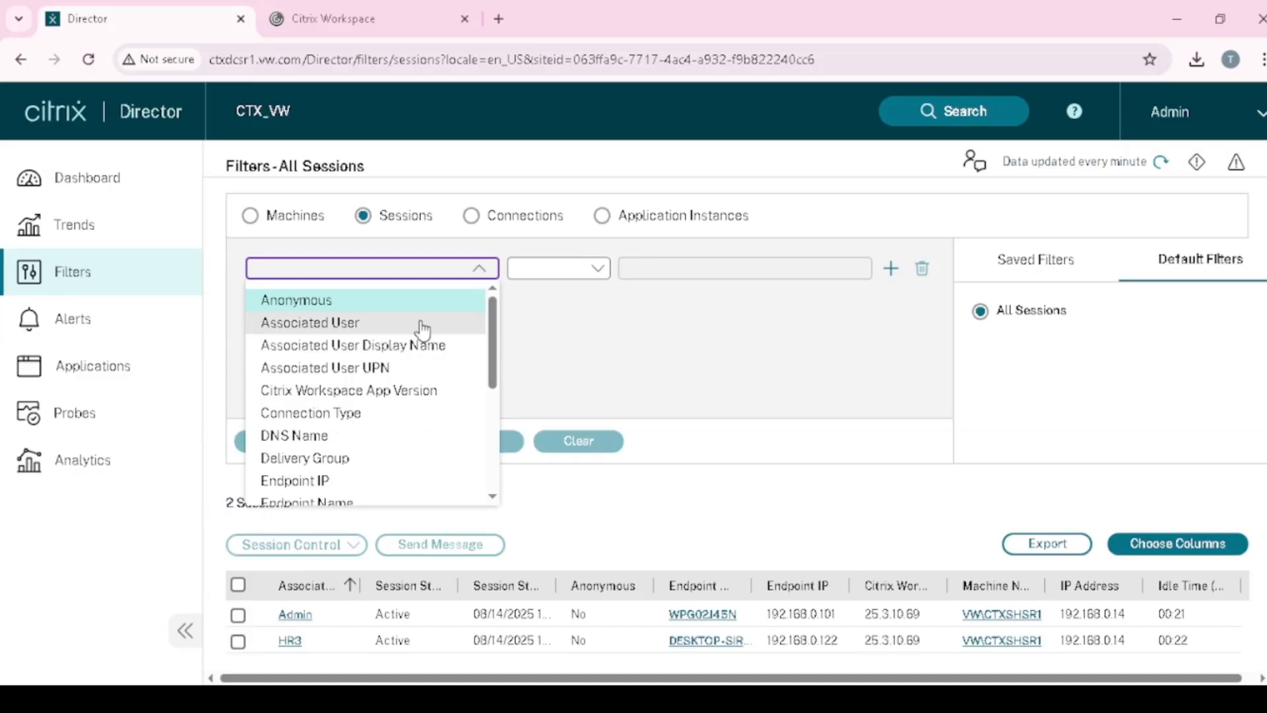
{"action": "left_click", "coordinate": [384, 327]}
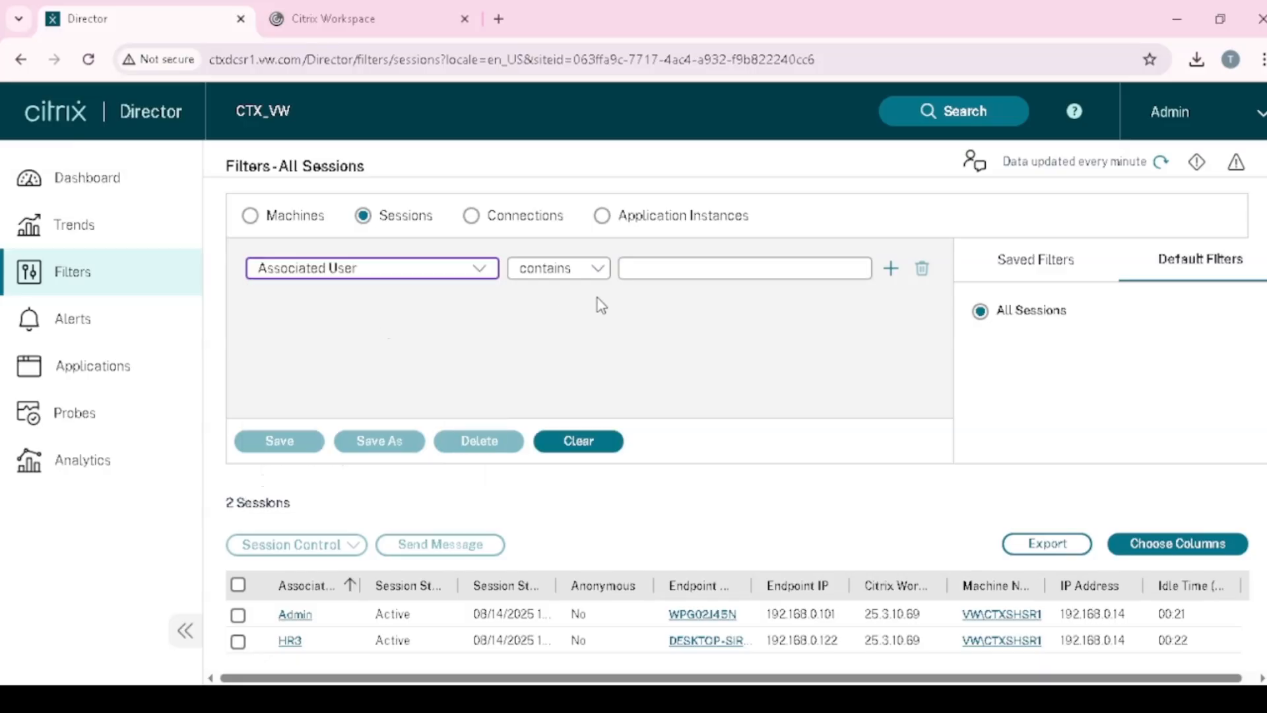
{"action": "left_click", "coordinate": [599, 270]}
{"action": "left_click", "coordinate": [567, 319]}
{"action": "left_click", "coordinate": [692, 271]}
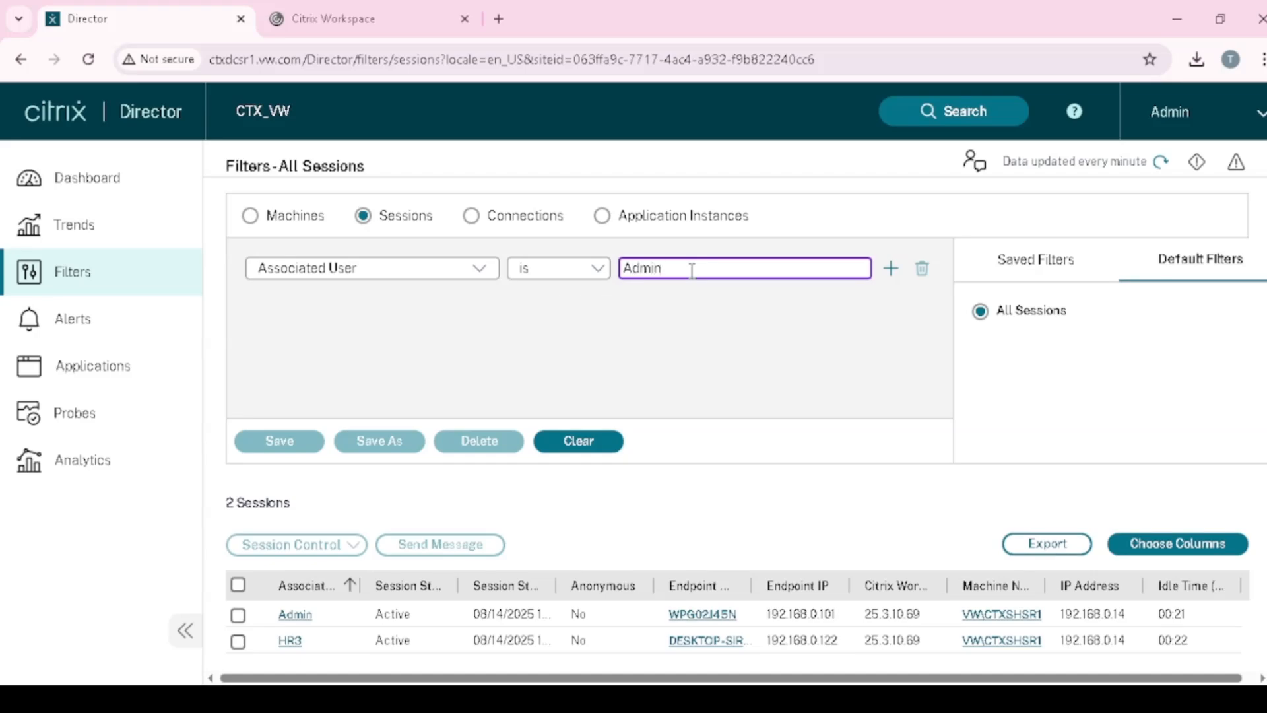
{"action": "left_click", "coordinate": [890, 268]}
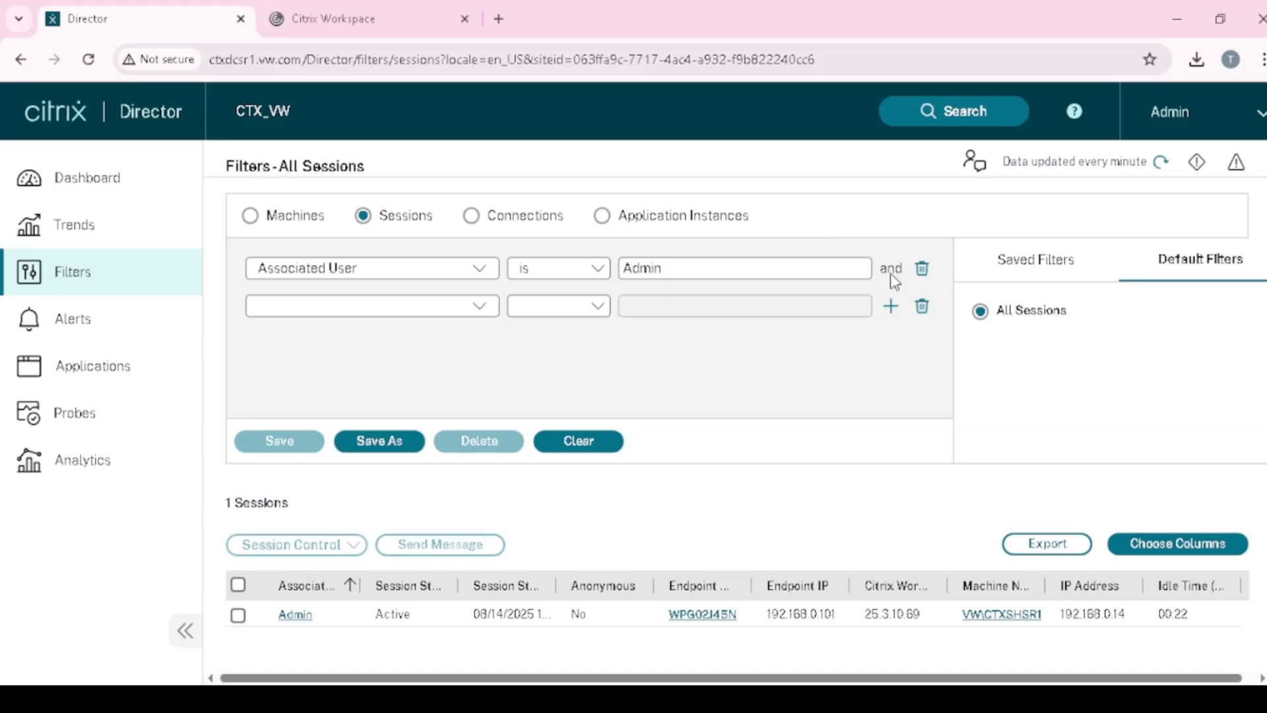
- Add a second filter condition based on Connection Type
{"action": "left_click", "coordinate": [487, 307]}
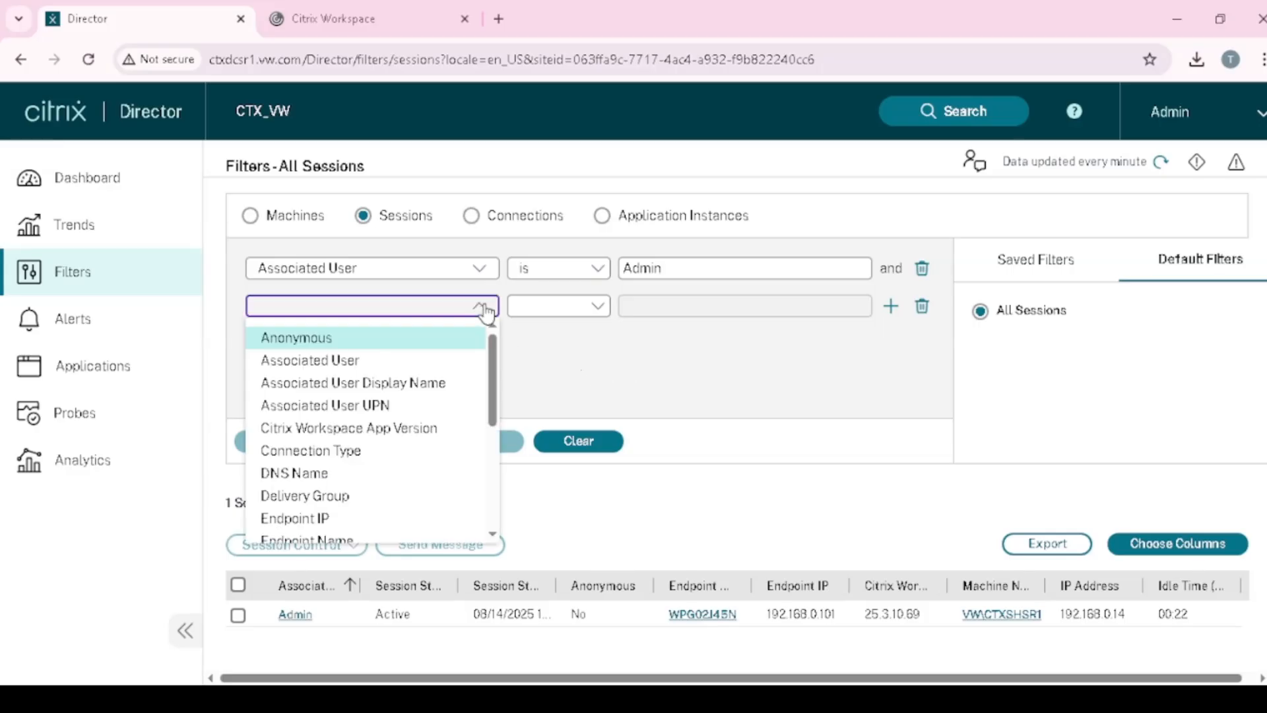
{"action": "scroll", "coordinate": [376, 449], "scroll_direction": "down", "scroll_amount": 2}
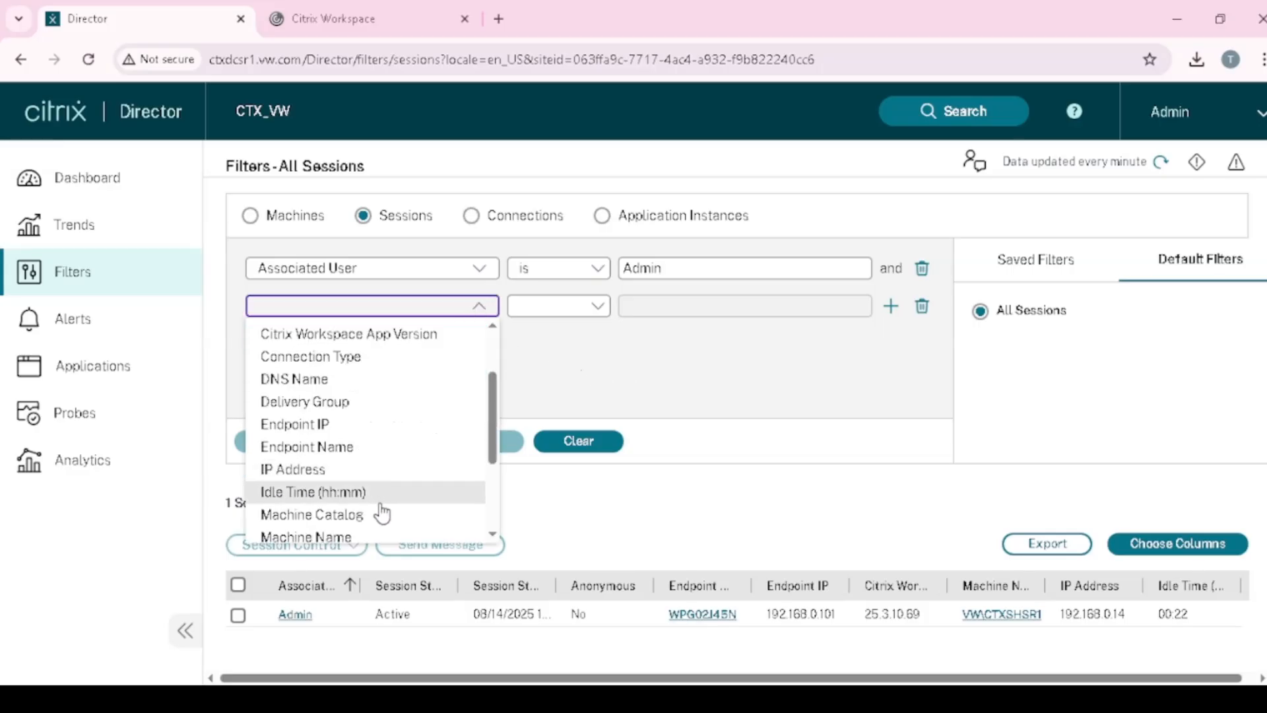
{"action": "scroll", "coordinate": [382, 508], "scroll_direction": "up", "scroll_amount": 2}
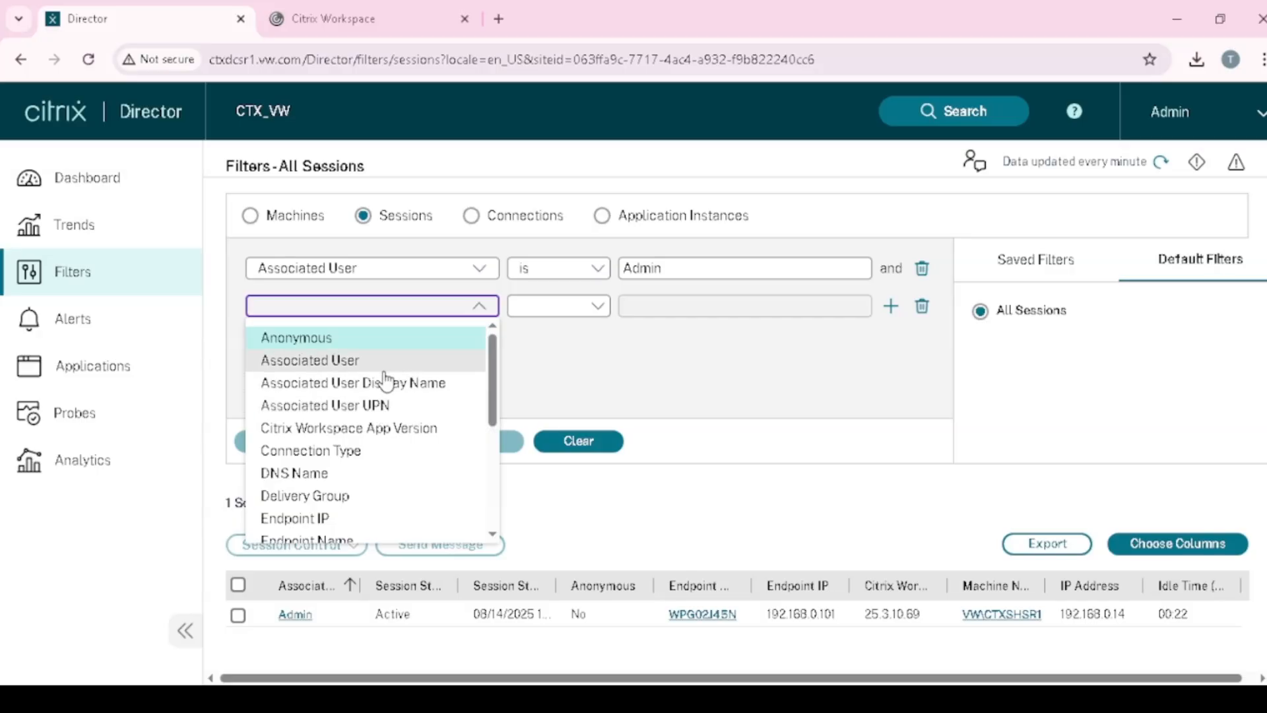
{"action": "scroll", "coordinate": [387, 449], "scroll_direction": "down", "scroll_amount": 2}
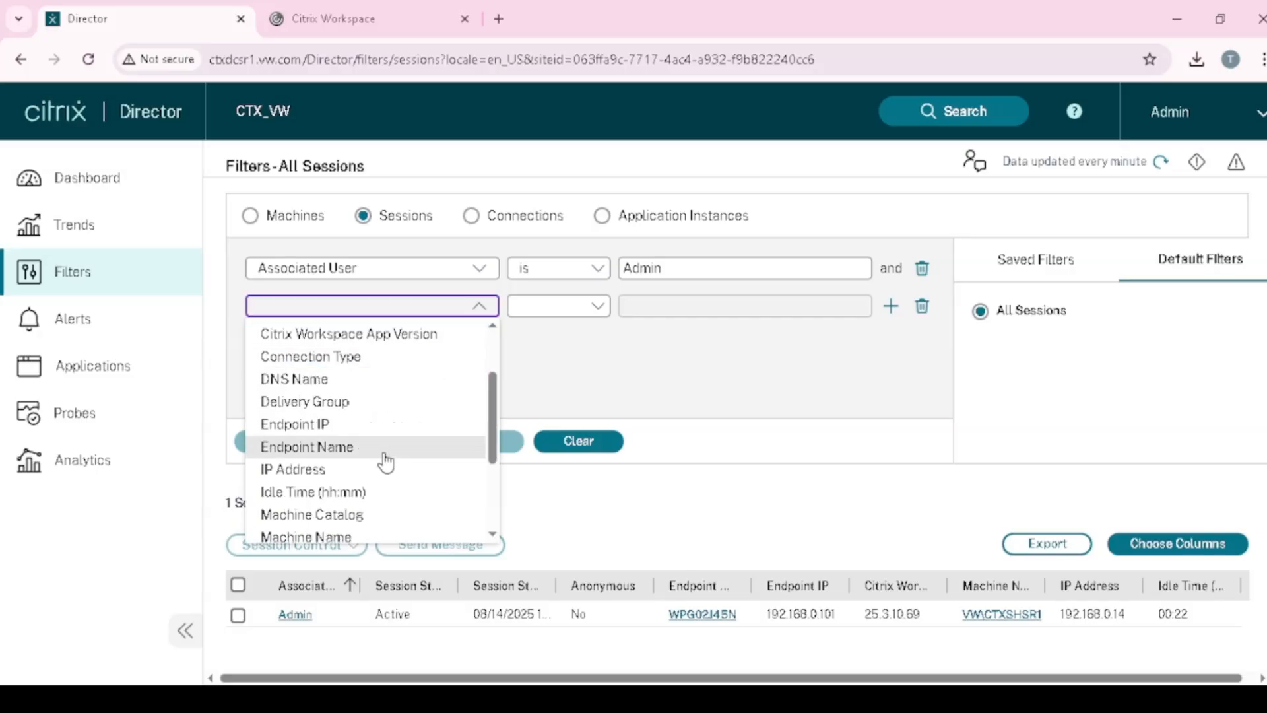
{"action": "left_click", "coordinate": [358, 358]}
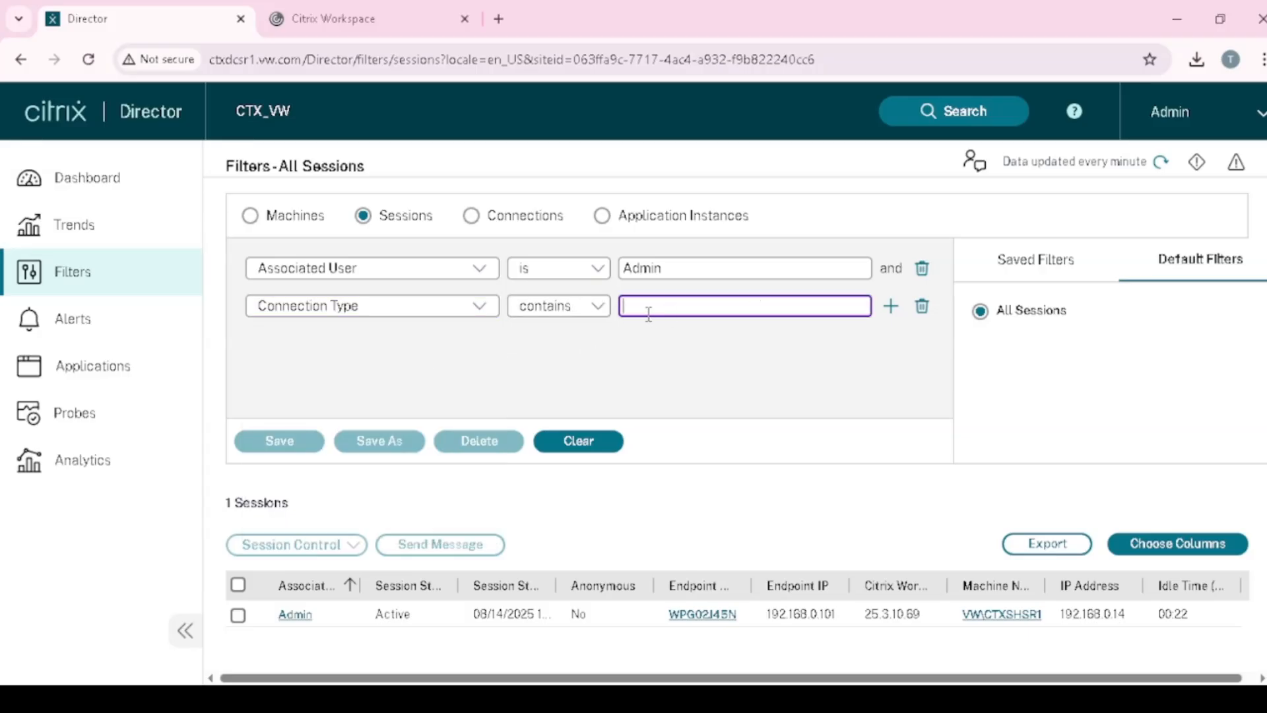
{"action": "left_click", "coordinate": [479, 308]}
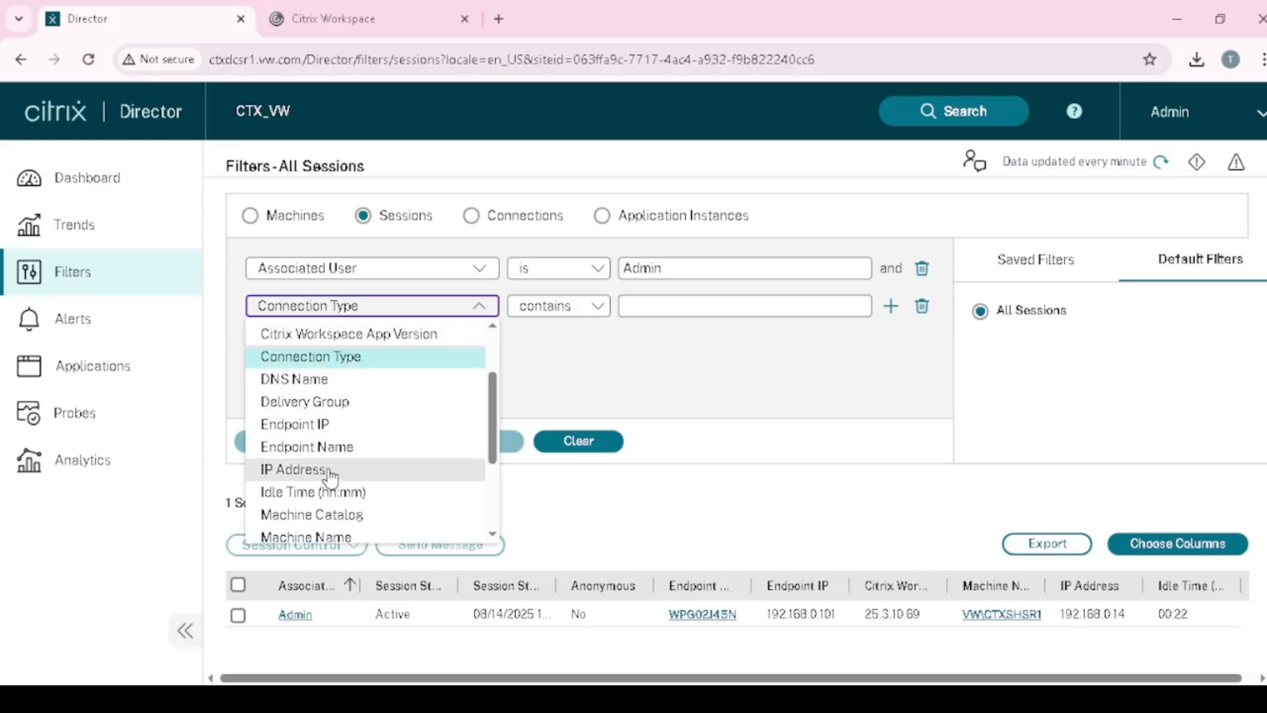
{"action": "scroll", "coordinate": [350, 478], "scroll_direction": "down", "scroll_amount": 2}
{"action": "scroll", "coordinate": [346, 442], "scroll_direction": "down", "scroll_amount": 4}
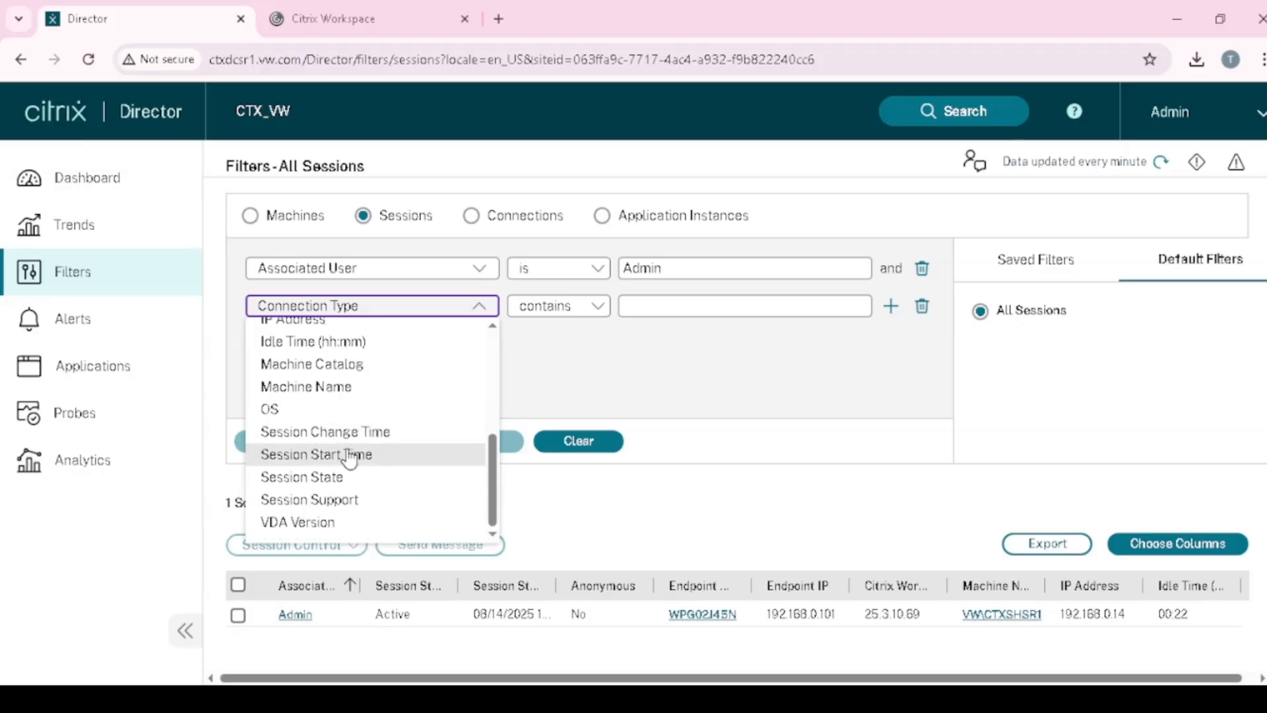
{"action": "scroll", "coordinate": [367, 410], "scroll_direction": "up", "scroll_amount": 6}
{"action": "left_click", "coordinate": [592, 376]}
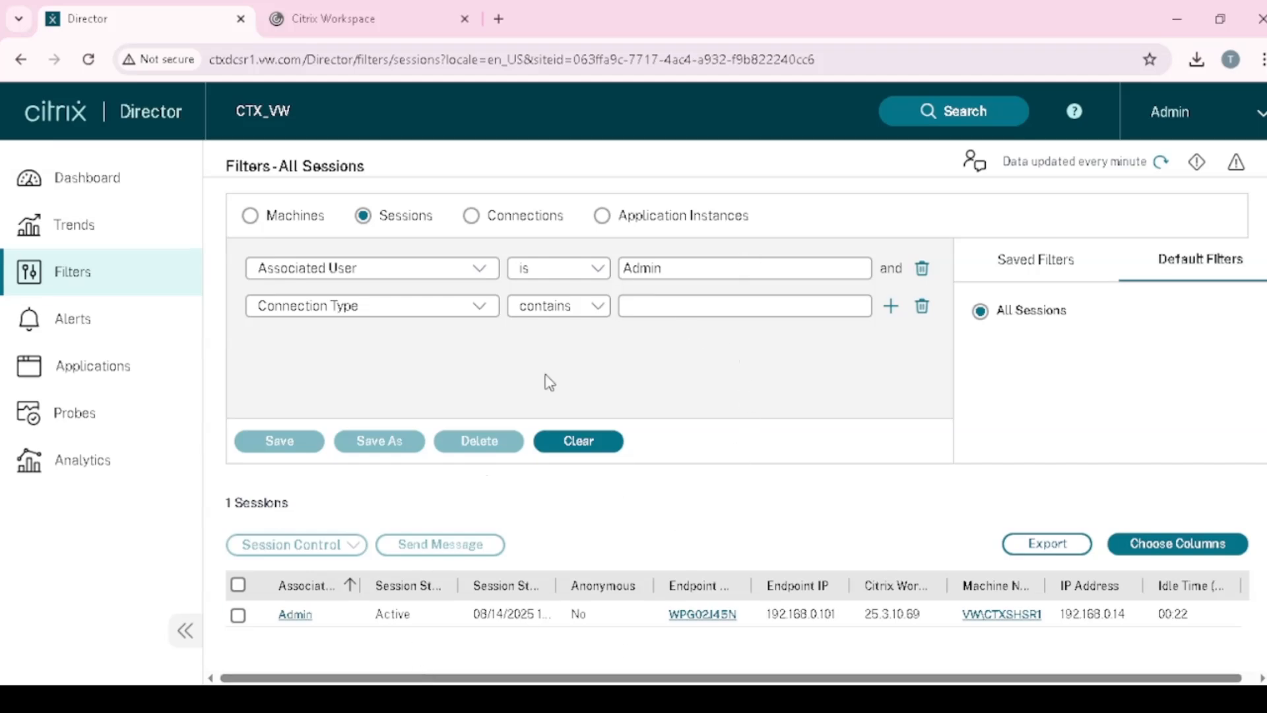
- Delete the Connection Type condition and widen the Endpoint Name and Citrix Workspace columns
{"action": "left_click", "coordinate": [922, 309]}
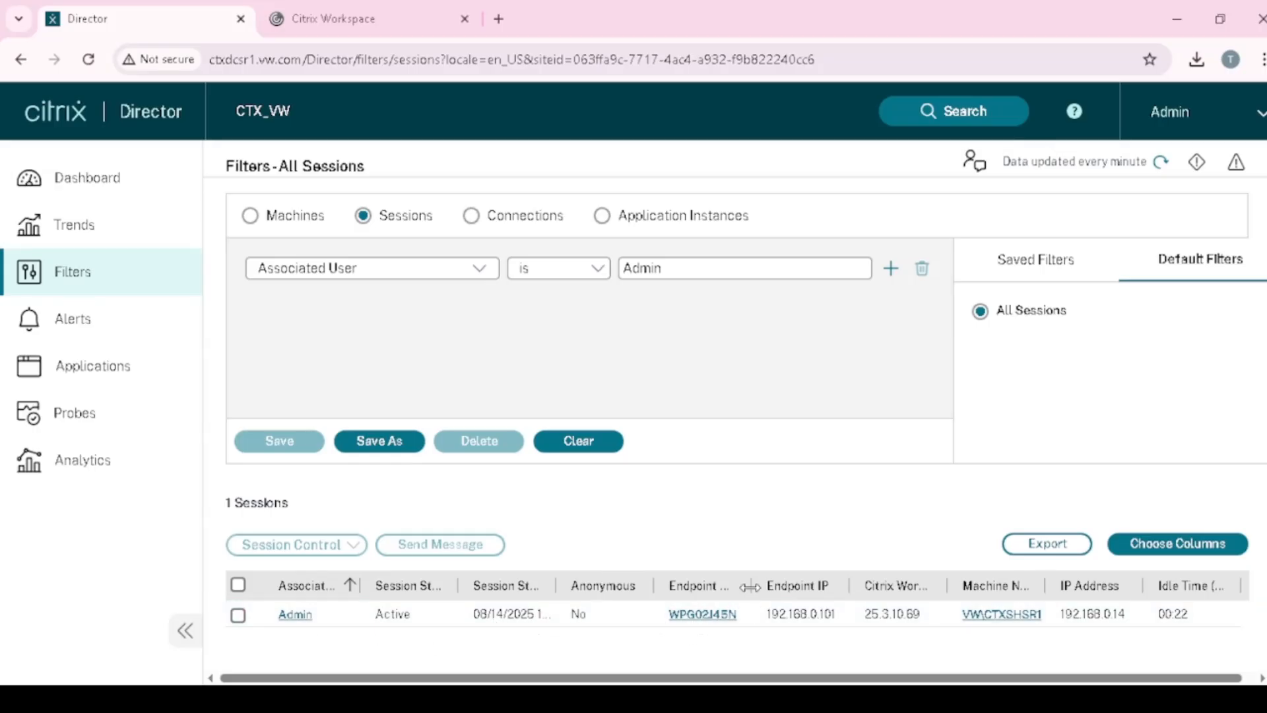
{"action": "left_click_drag", "start_coordinate": [753, 586], "coordinate": [772, 585]}
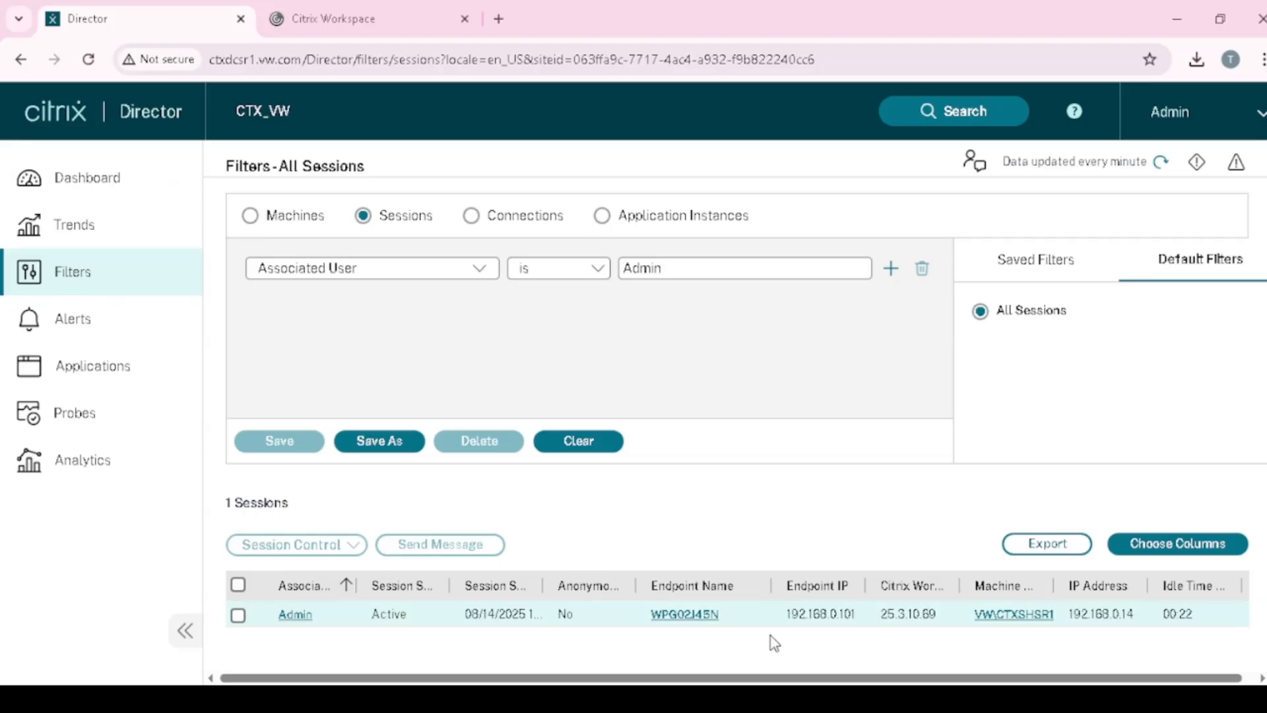
{"action": "left_click_drag", "start_coordinate": [960, 586], "coordinate": [1029, 586]}
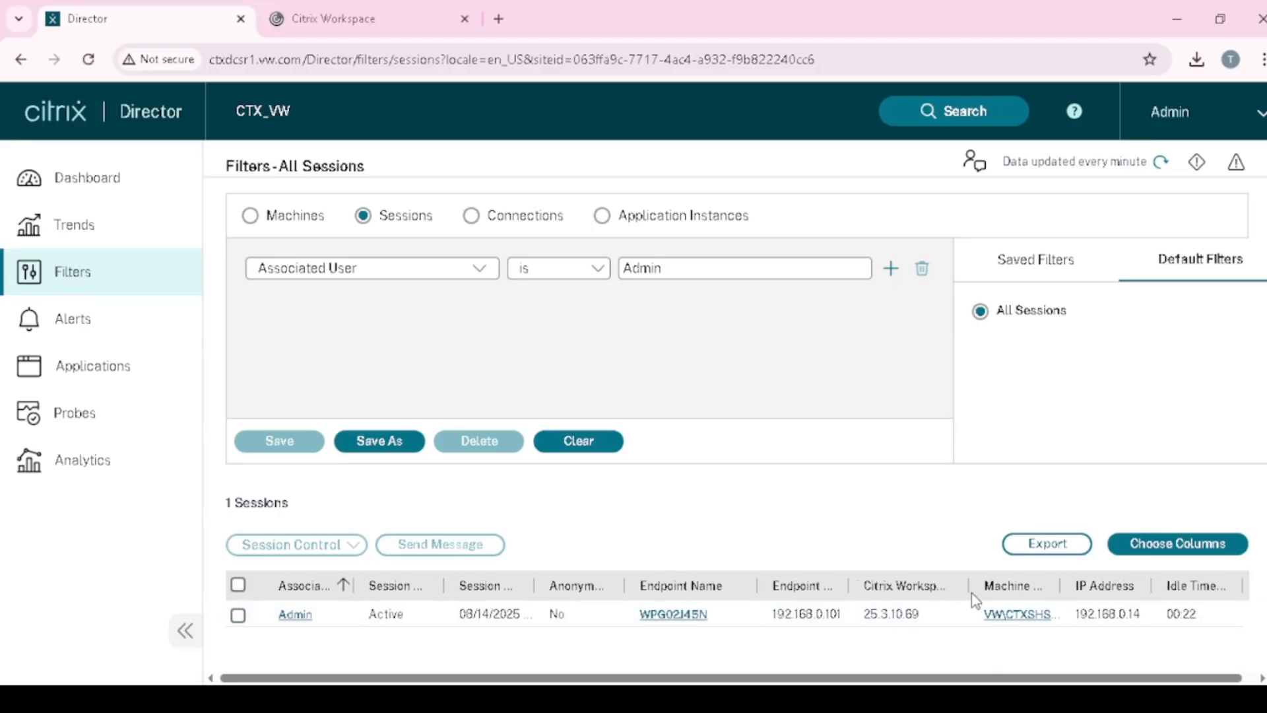
{"action": "scroll", "coordinate": [970, 597], "scroll_direction": "down", "scroll_amount": 1}
{"action": "scroll", "coordinate": [818, 541], "scroll_direction": "up", "scroll_amount": 1}
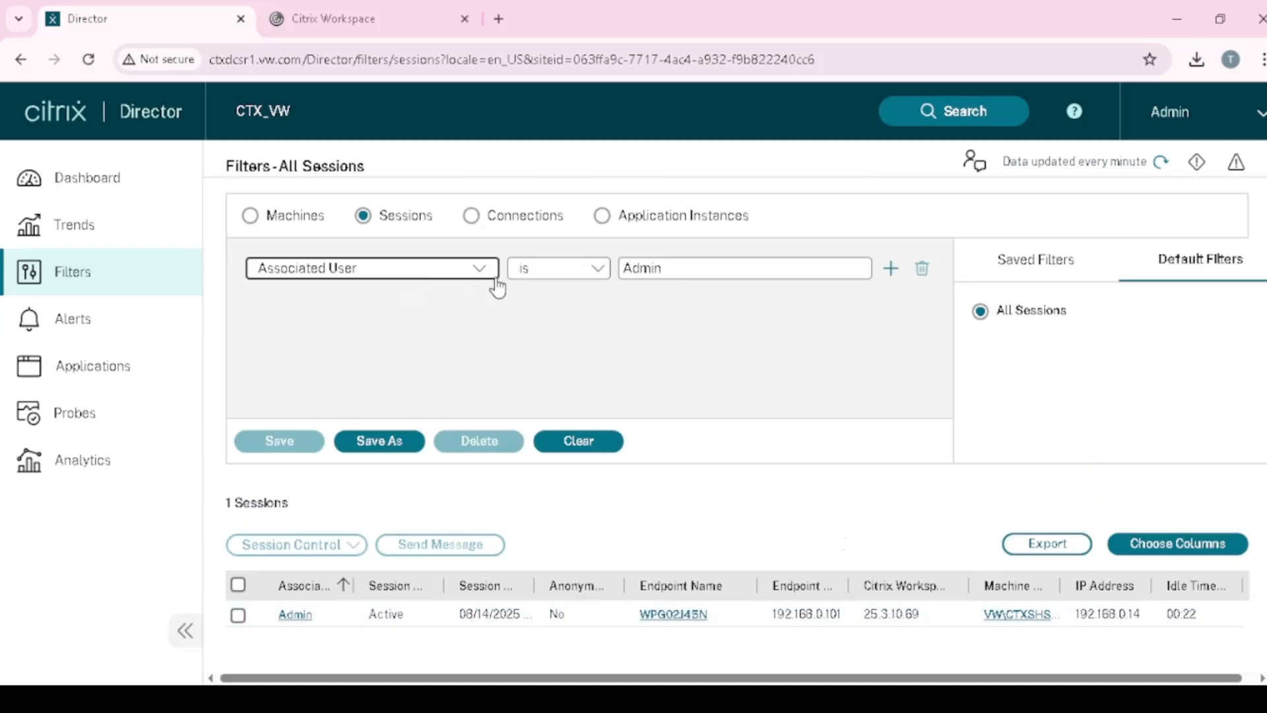
- Browse the first condition's field list and close it unchanged
{"action": "left_click", "coordinate": [475, 268]}
{"action": "scroll", "coordinate": [464, 360], "scroll_direction": "down", "scroll_amount": 3}
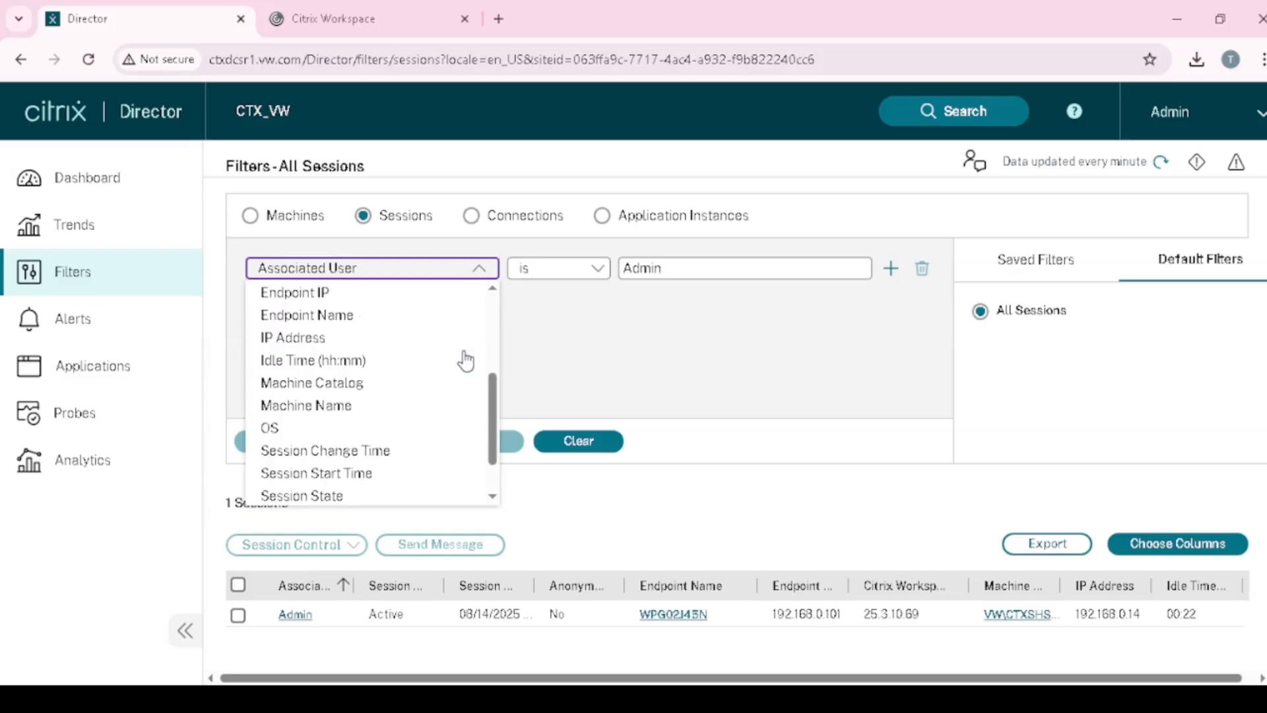
{"action": "scroll", "coordinate": [465, 360], "scroll_direction": "up", "scroll_amount": 3}
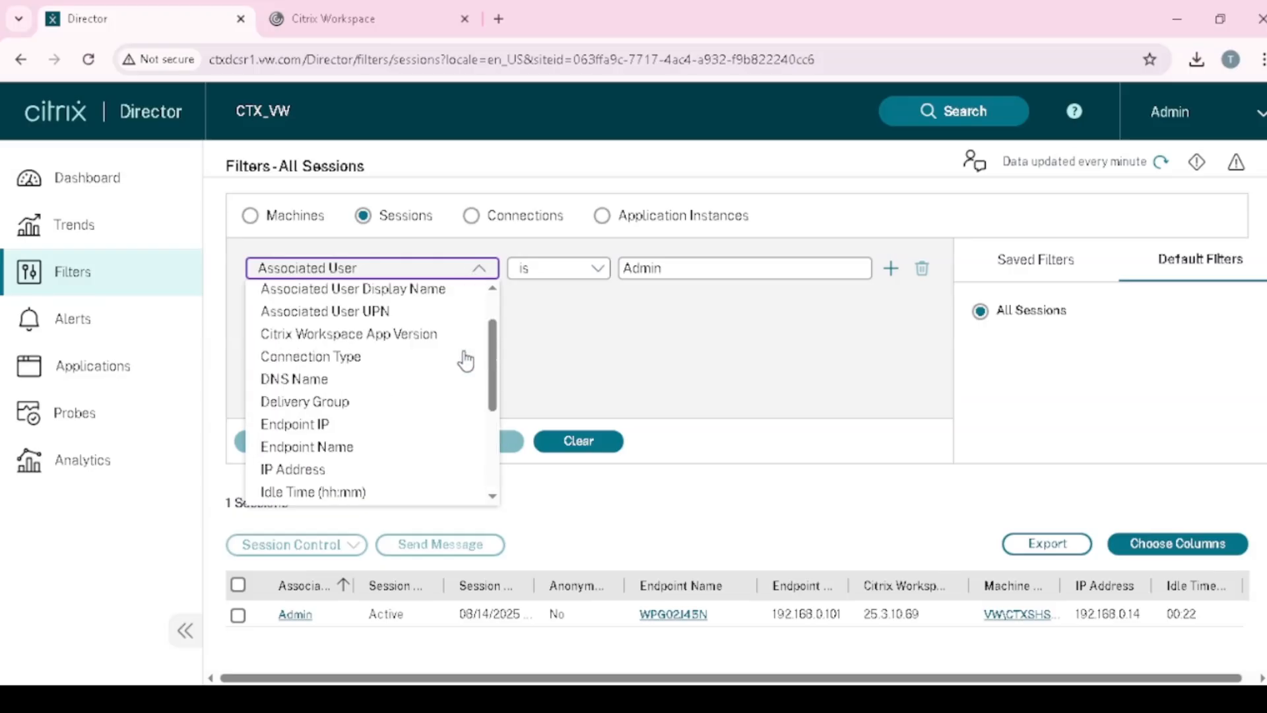
{"action": "left_click", "coordinate": [607, 356]}
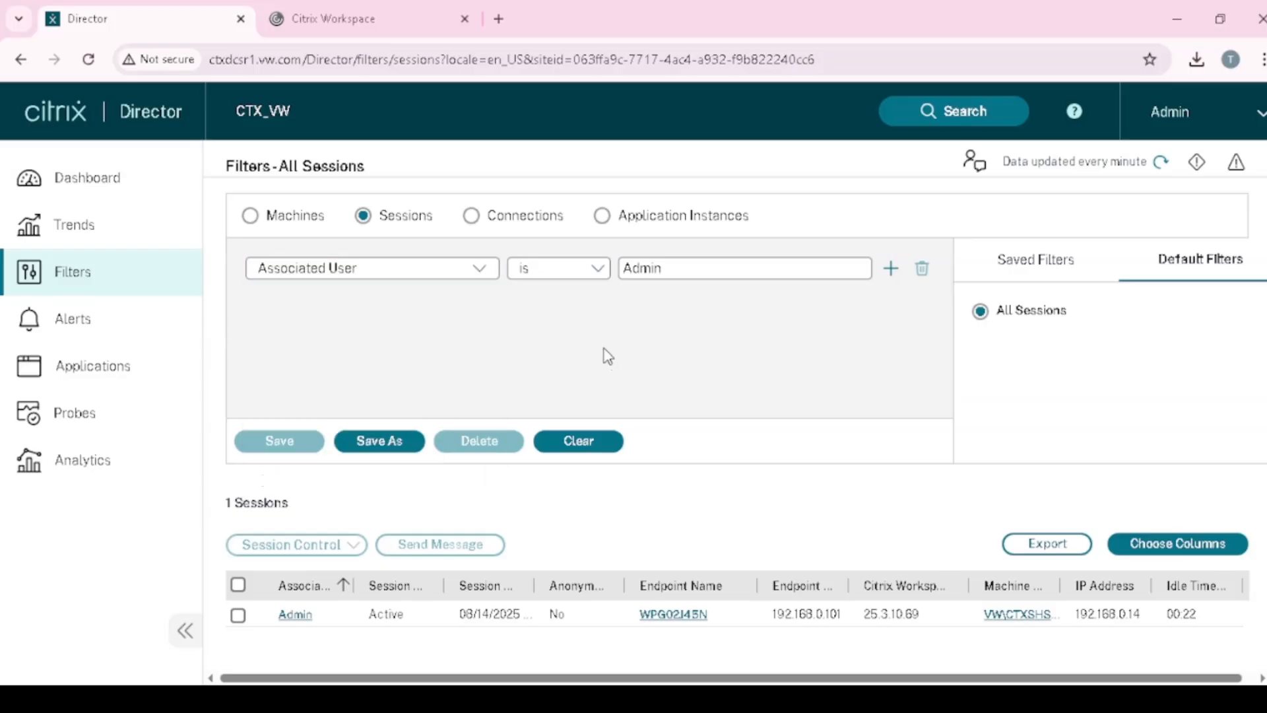
- Go to Alerts and open the Email Server Configuration tab of Citrix Alert Policies
{"action": "left_click", "coordinate": [118, 326]}
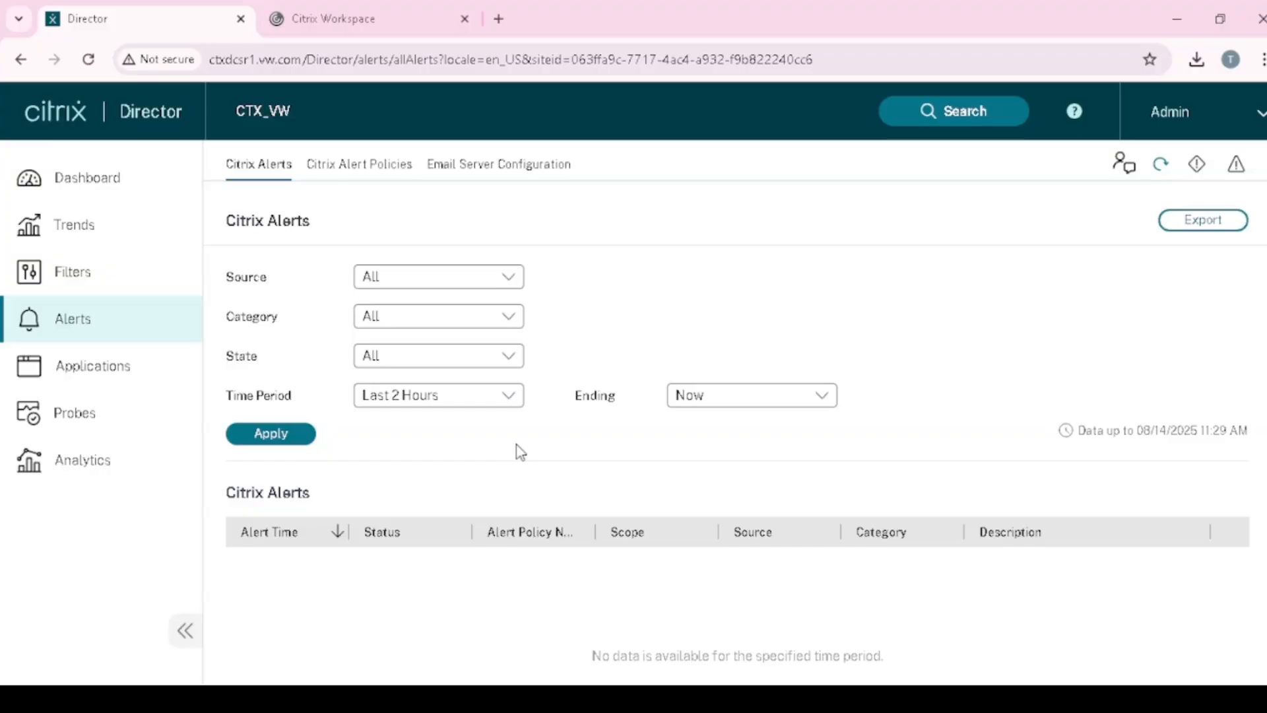
{"action": "left_click", "coordinate": [511, 275]}
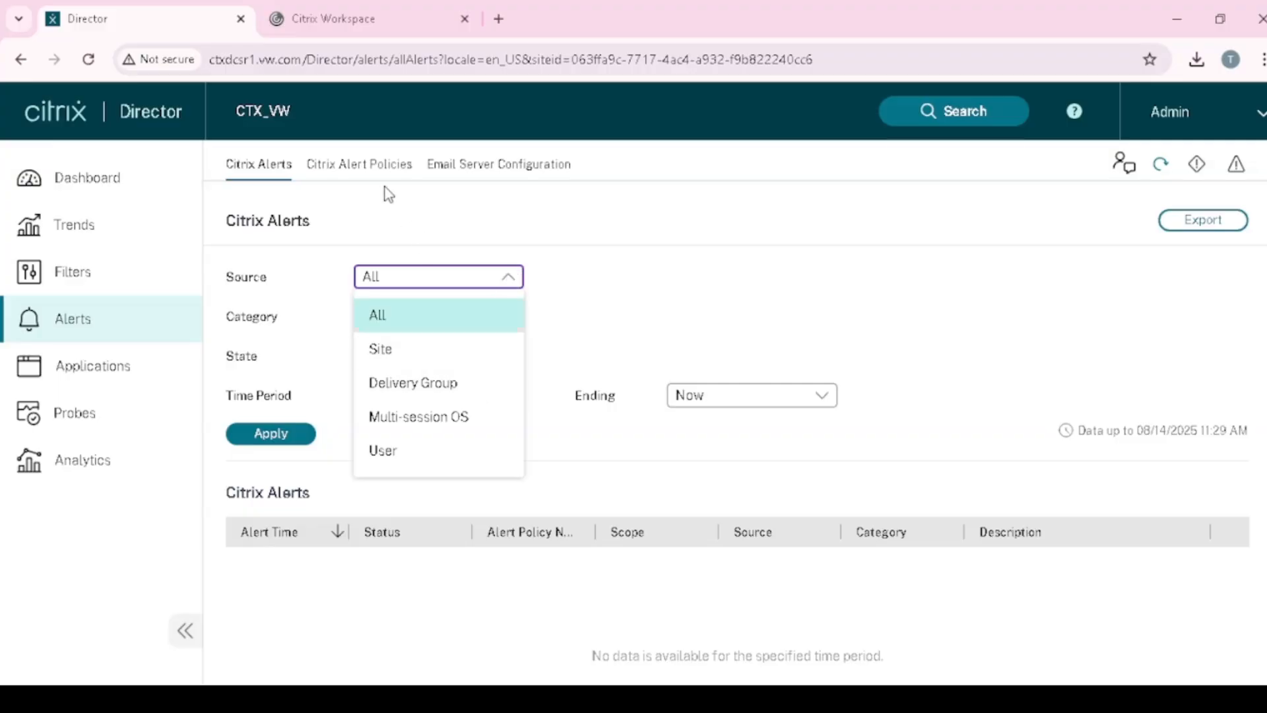
{"action": "left_click", "coordinate": [396, 167]}
{"action": "left_click", "coordinate": [489, 166]}
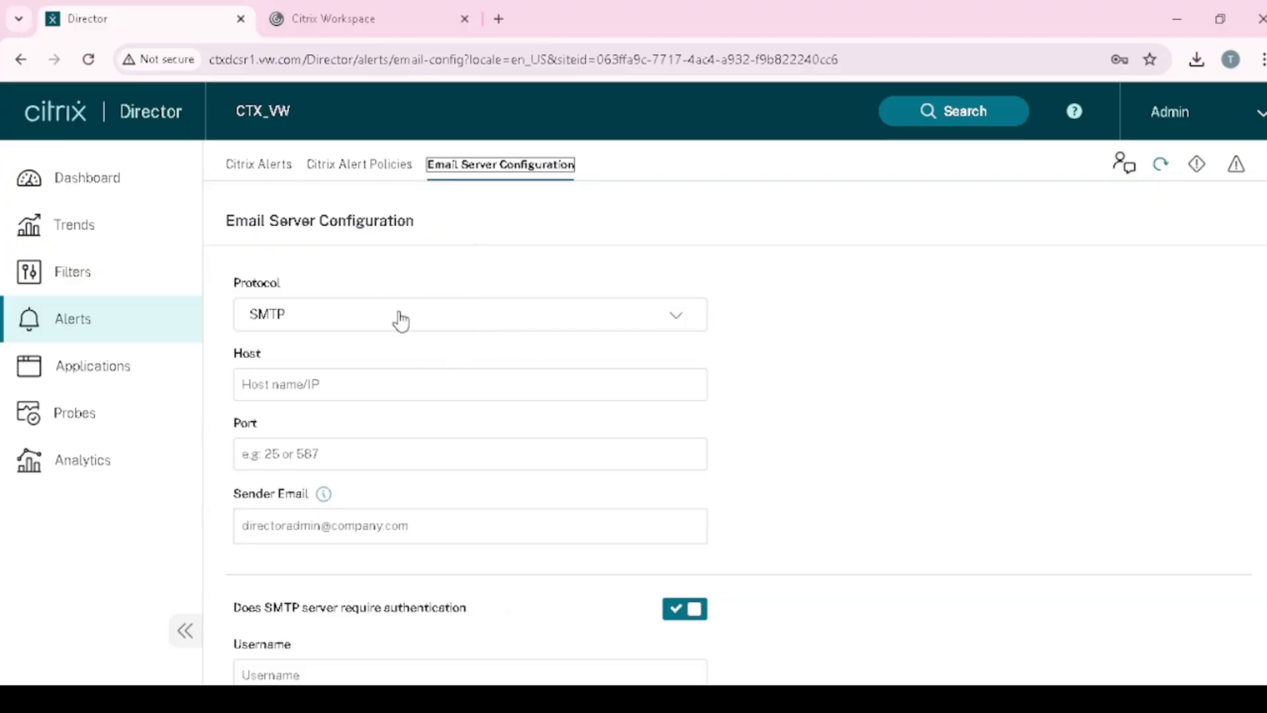
- Review the email server form, keeping the protocol as SMTP and checking the Host field
{"action": "left_click", "coordinate": [458, 322]}
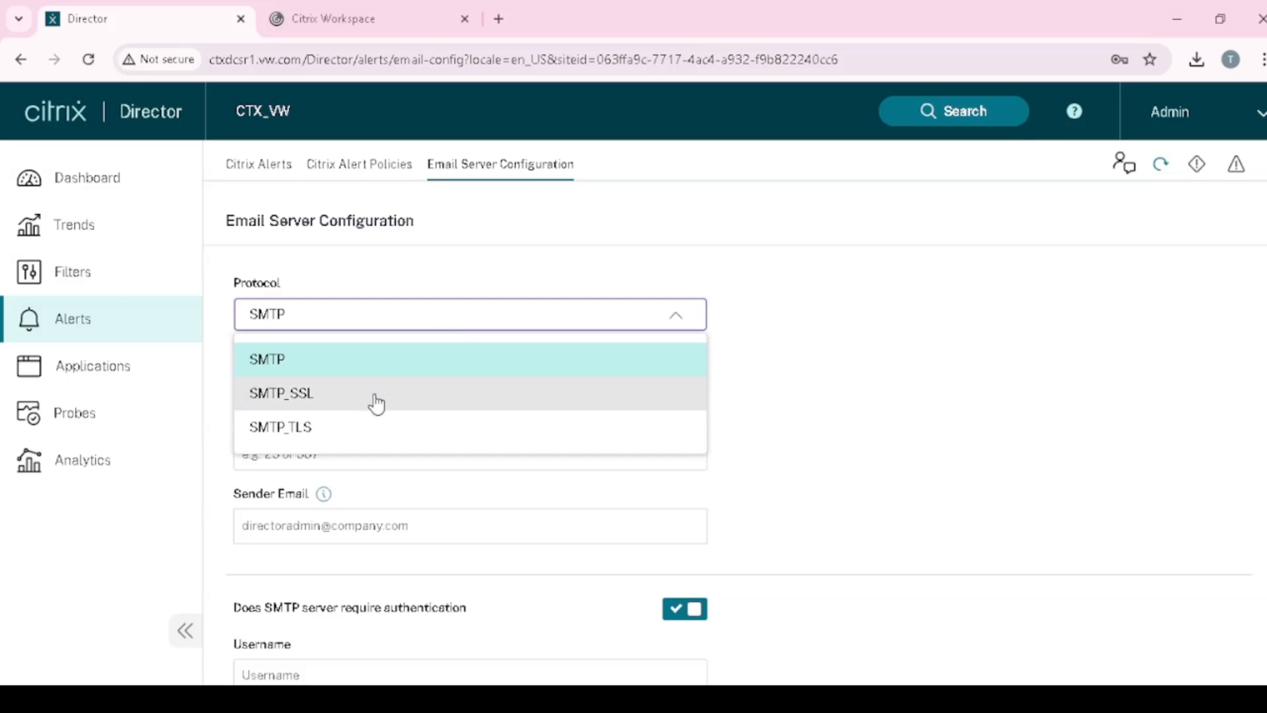
{"action": "left_click", "coordinate": [325, 371]}
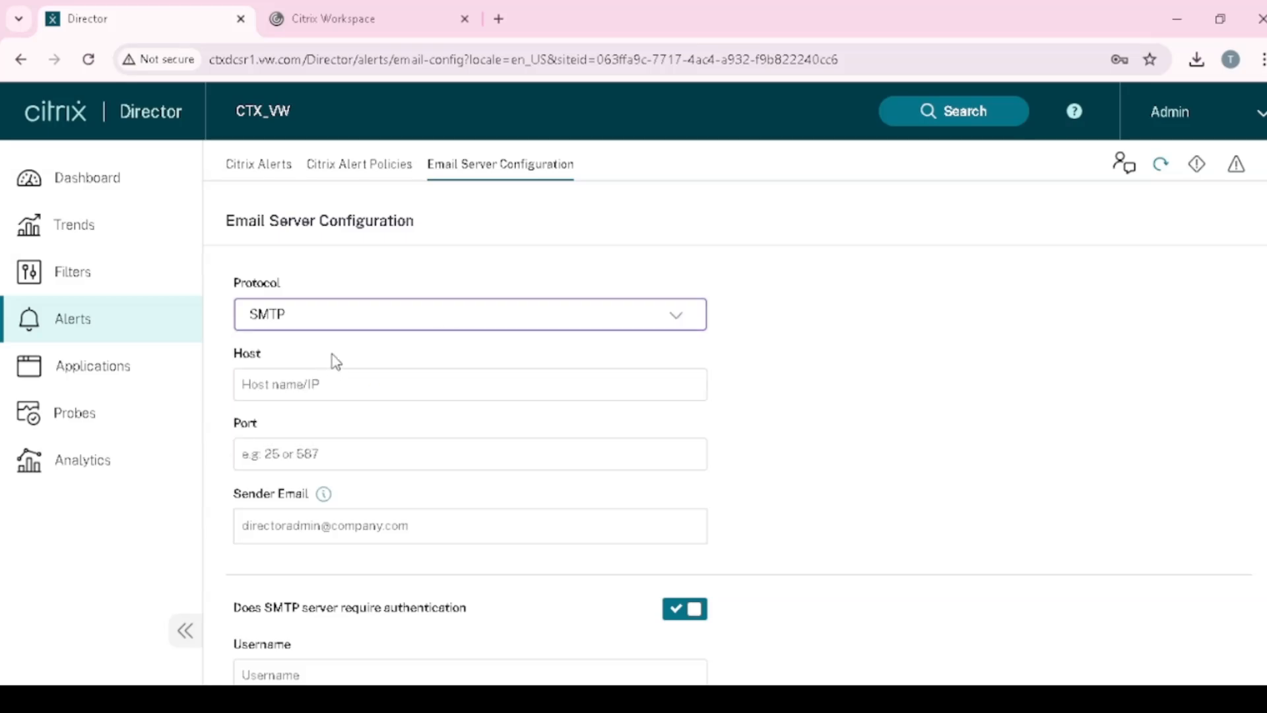
{"action": "left_click", "coordinate": [381, 398]}
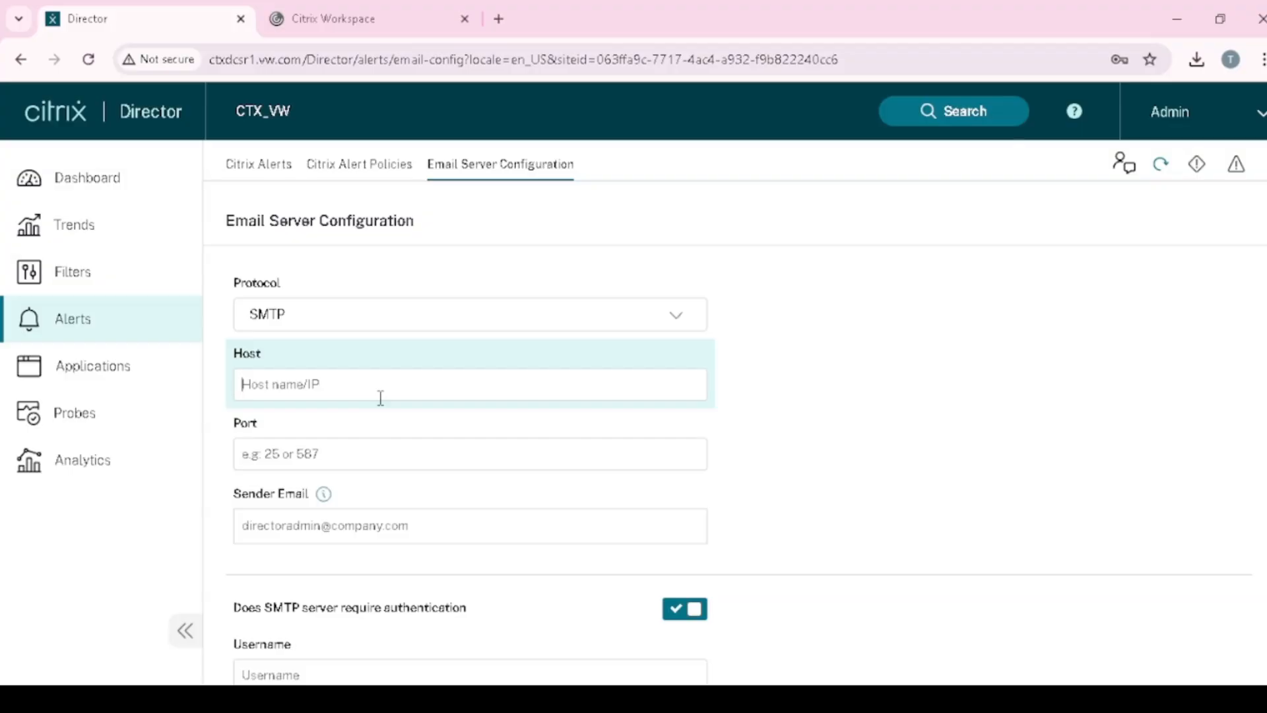
{"action": "scroll", "coordinate": [410, 647], "scroll_direction": "down", "scroll_amount": 1}
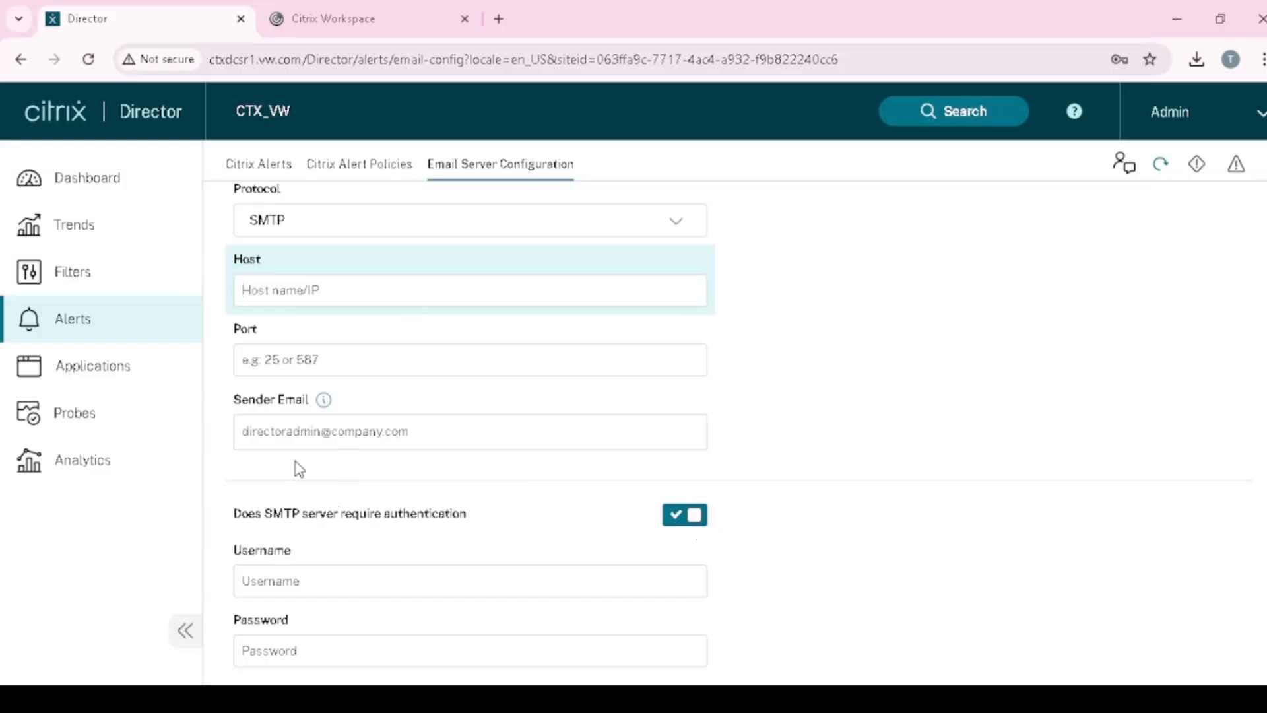
{"action": "scroll", "coordinate": [320, 505], "scroll_direction": "down", "scroll_amount": 2}
- Look over the Sender Email field, then switch to the Citrix Alert Policies list
{"action": "left_click", "coordinate": [282, 351]}
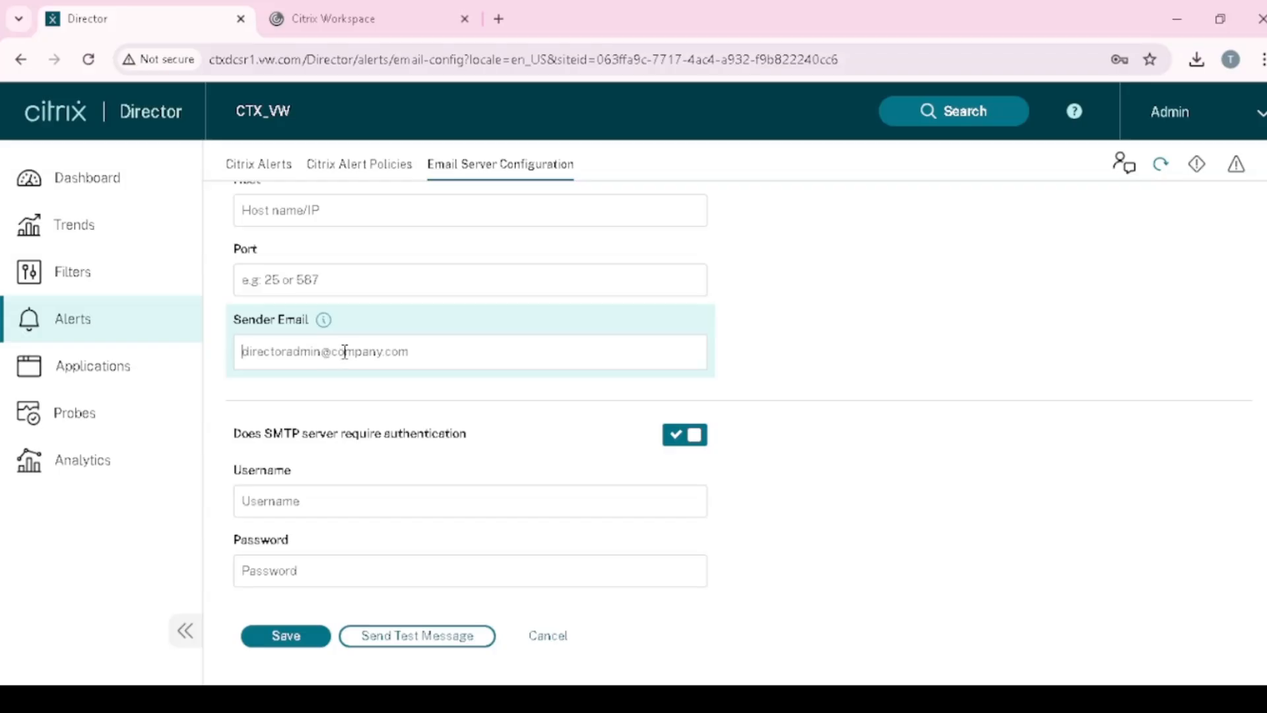
{"action": "scroll", "coordinate": [370, 405], "scroll_direction": "up", "scroll_amount": 4}
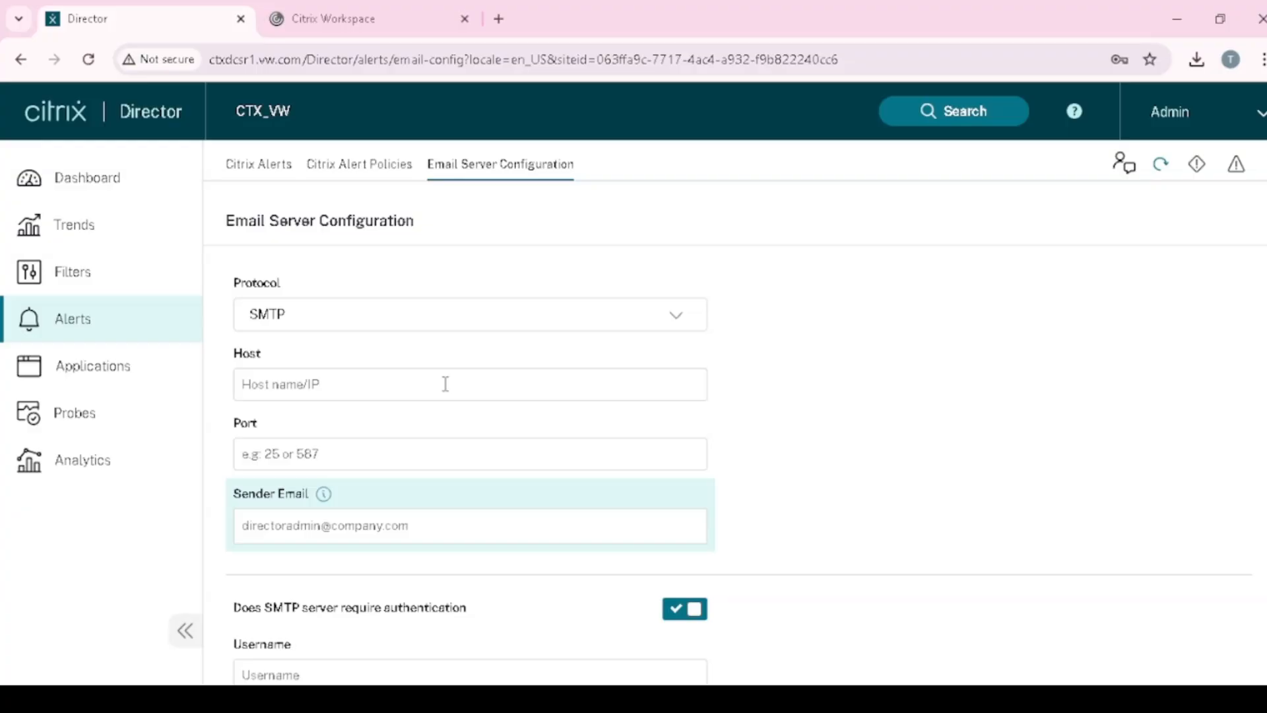
{"action": "scroll", "coordinate": [512, 512], "scroll_direction": "down", "scroll_amount": 2}
{"action": "scroll", "coordinate": [475, 521], "scroll_direction": "up", "scroll_amount": 1}
{"action": "scroll", "coordinate": [467, 492], "scroll_direction": "down", "scroll_amount": 1}
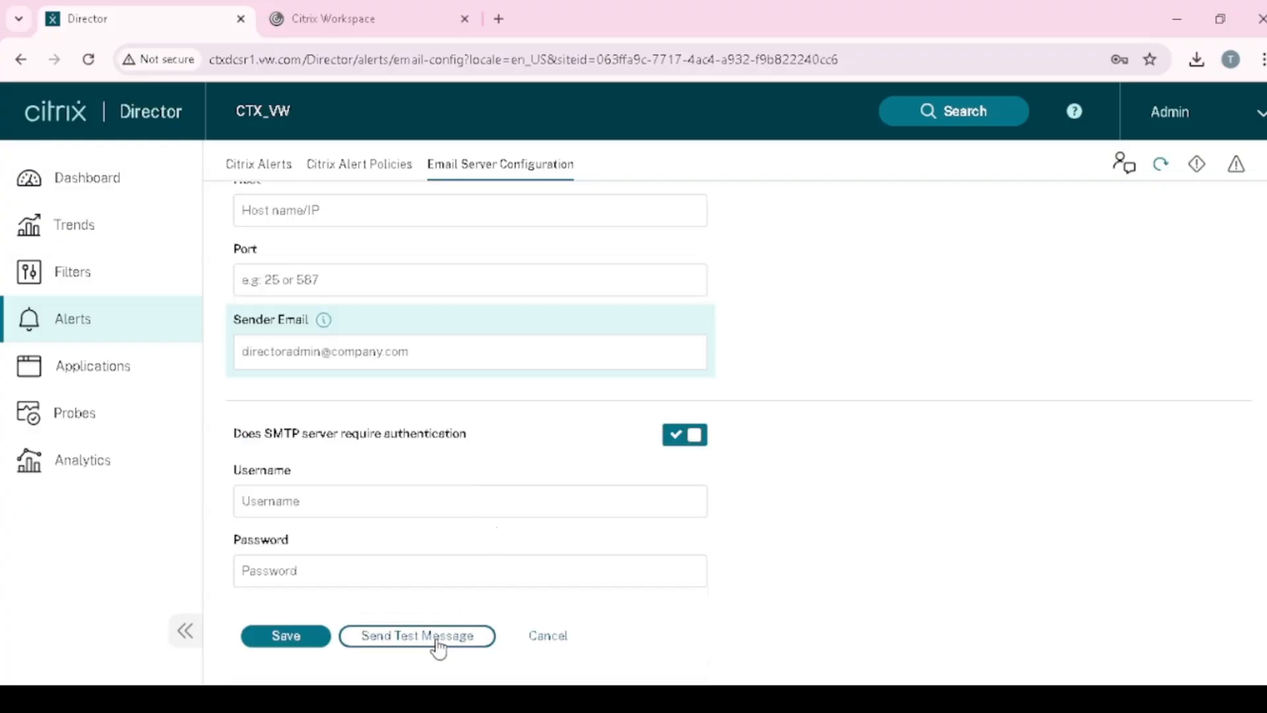
{"action": "left_click", "coordinate": [391, 183]}
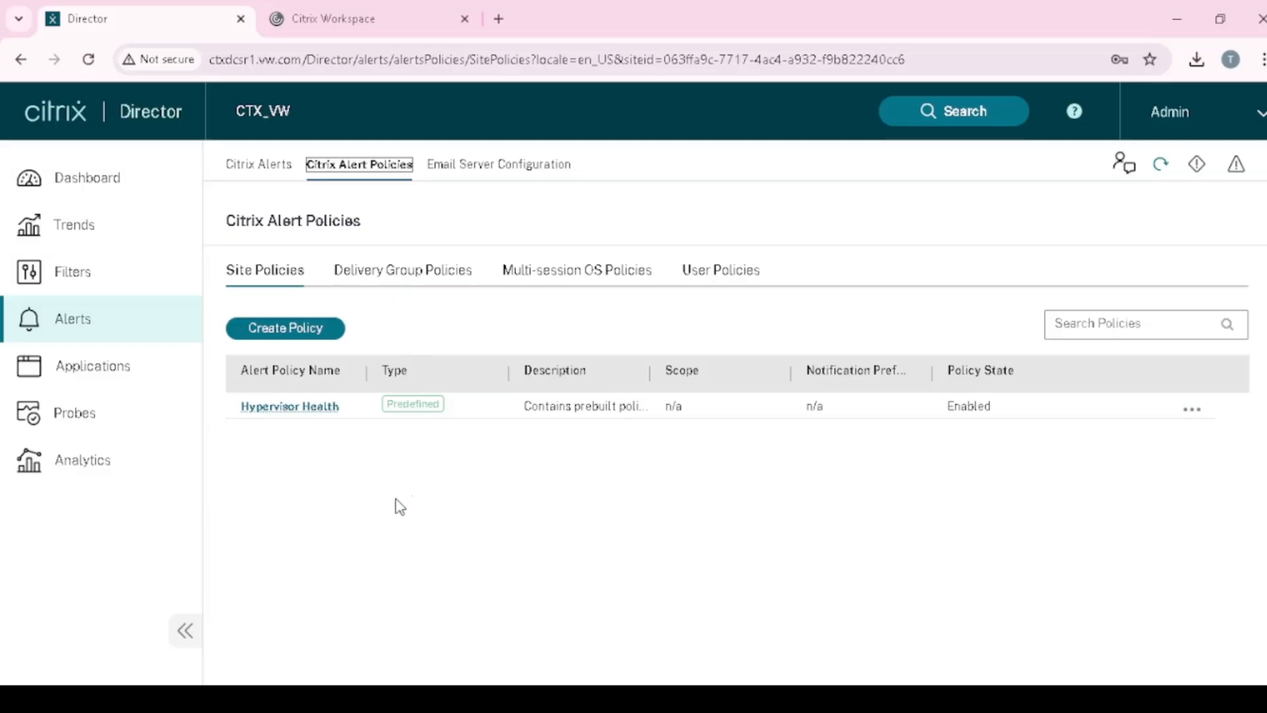
- Create a new alert policy and select the CPU condition
{"action": "left_click", "coordinate": [319, 330]}
{"action": "scroll", "coordinate": [382, 405], "scroll_direction": "down", "scroll_amount": 3}
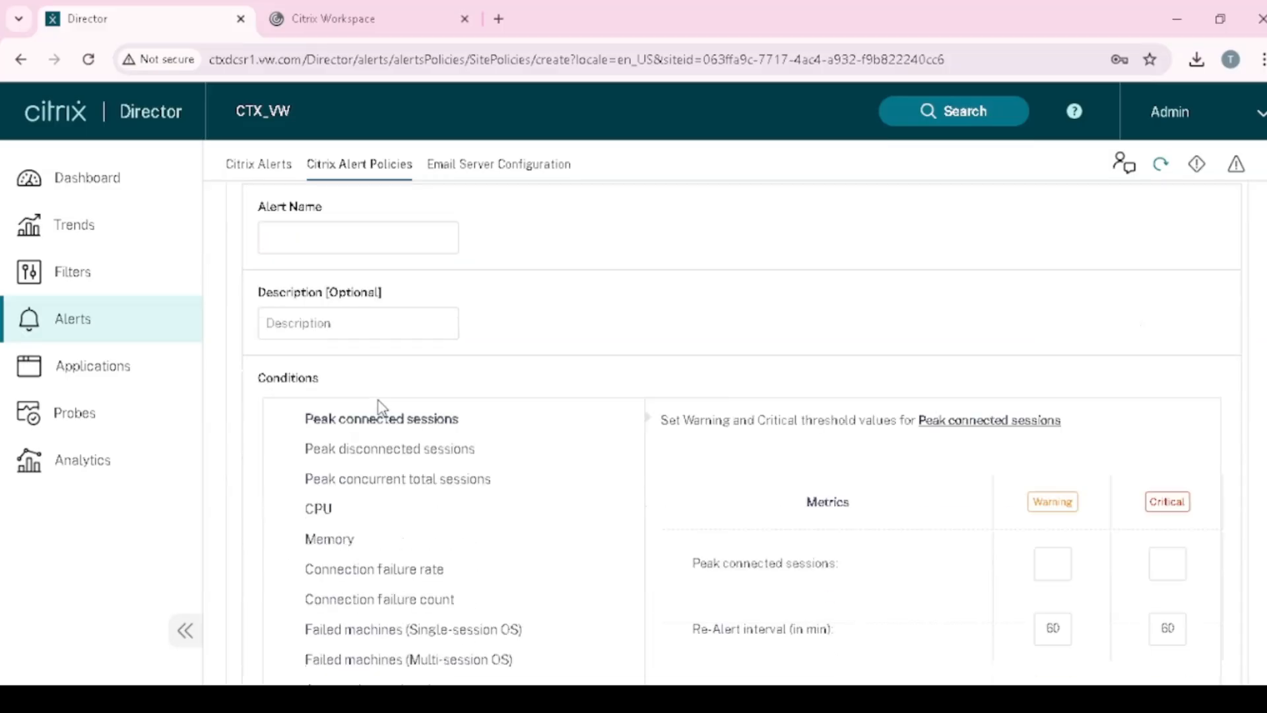
{"action": "scroll", "coordinate": [381, 406], "scroll_direction": "down", "scroll_amount": 2}
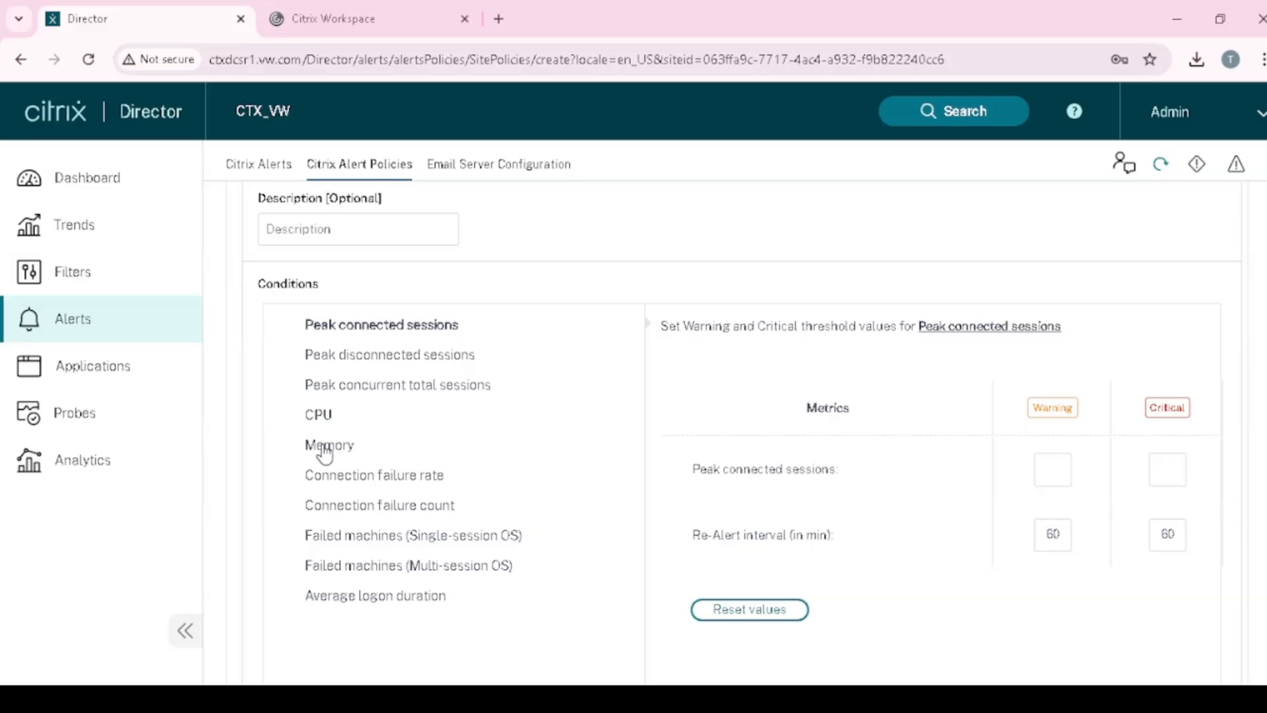
{"action": "left_click", "coordinate": [376, 482]}
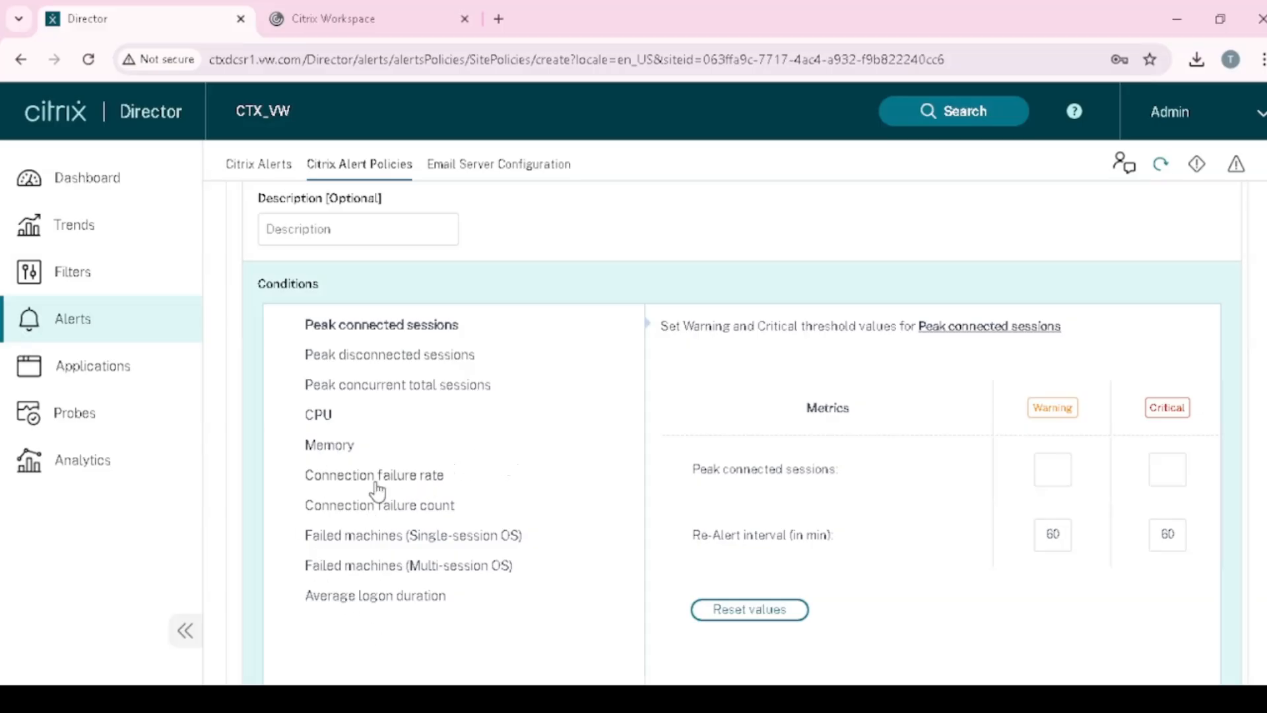
{"action": "left_click", "coordinate": [390, 332]}
{"action": "left_click", "coordinate": [332, 424]}
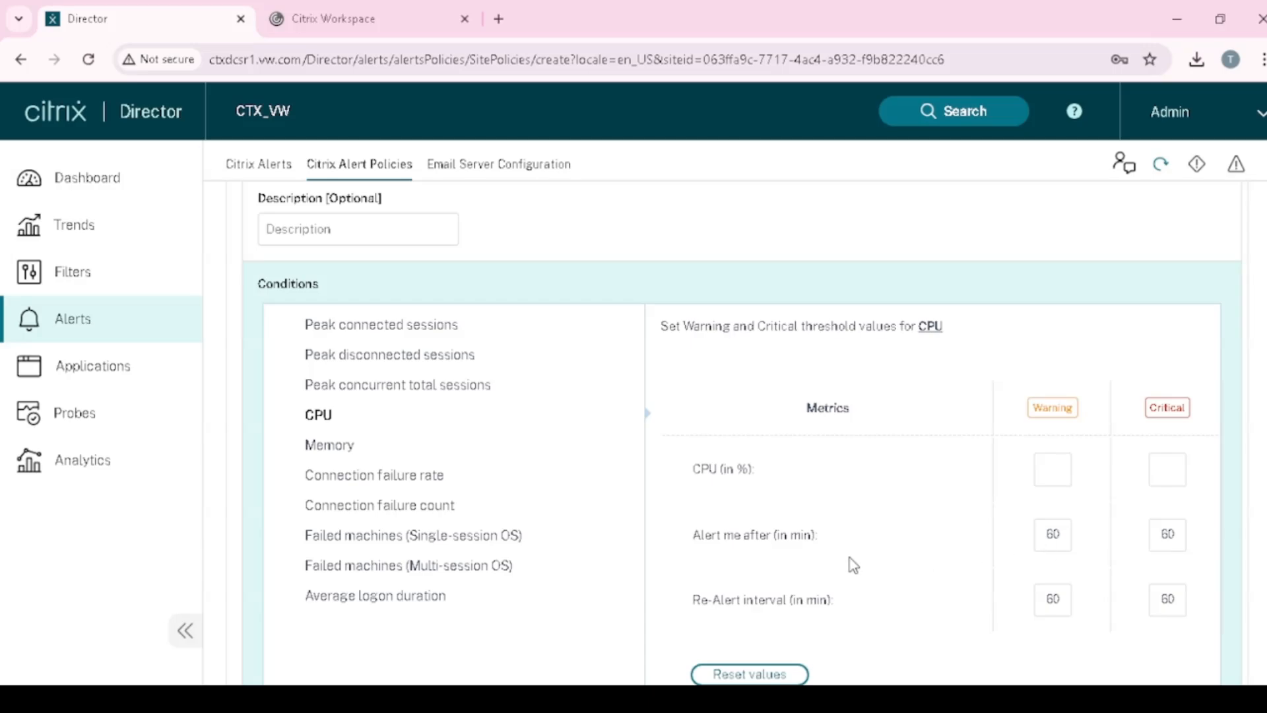
- Set the CPU thresholds to 80% warning and 95% critical
{"action": "left_click", "coordinate": [1045, 471]}
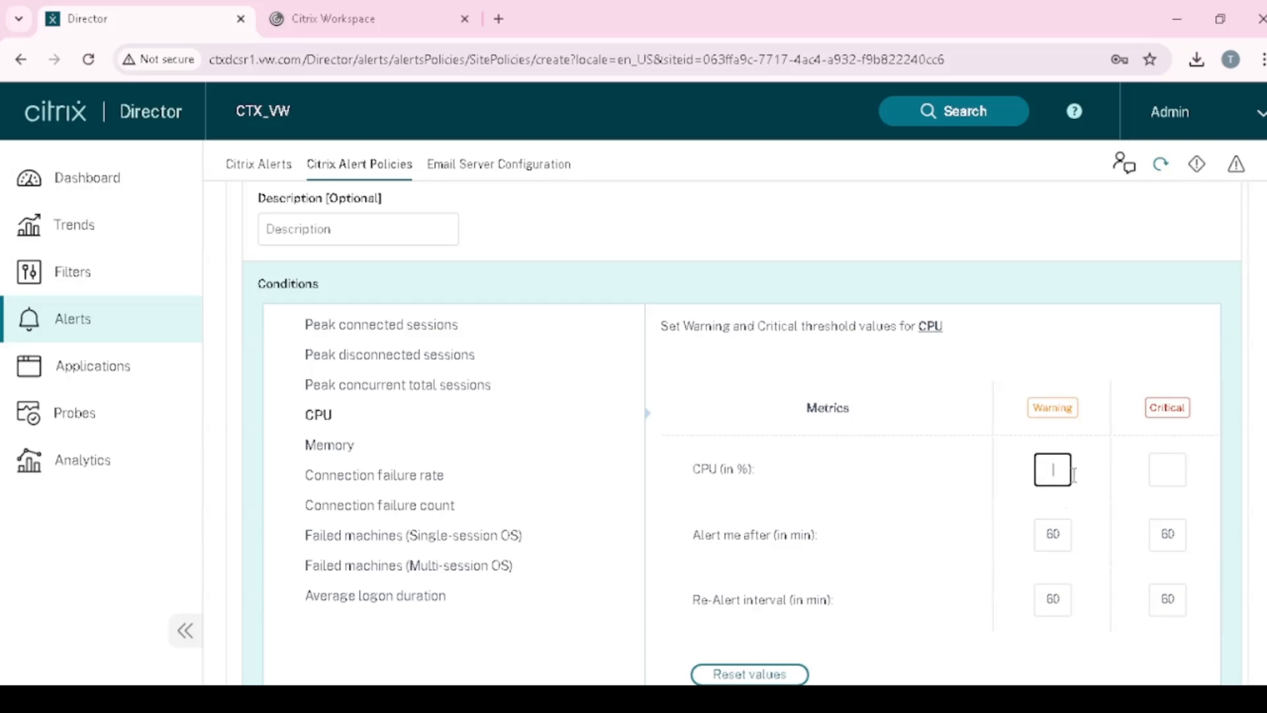
{"action": "type", "text": "70"}
{"action": "left_click_drag", "start_coordinate": [1062, 466], "coordinate": [1031, 472]}
{"action": "type", "text": "80"}
{"action": "left_click", "coordinate": [1167, 470]}
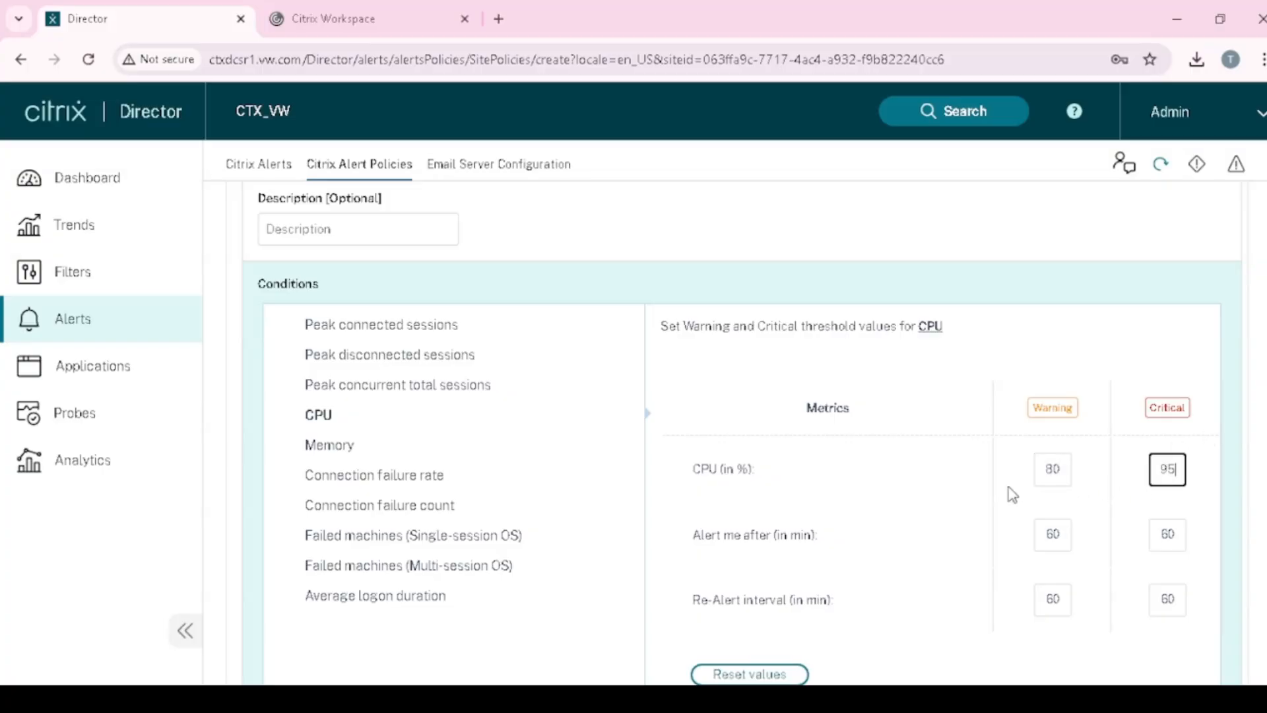
{"action": "scroll", "coordinate": [1122, 505], "scroll_direction": "down", "scroll_amount": 2}
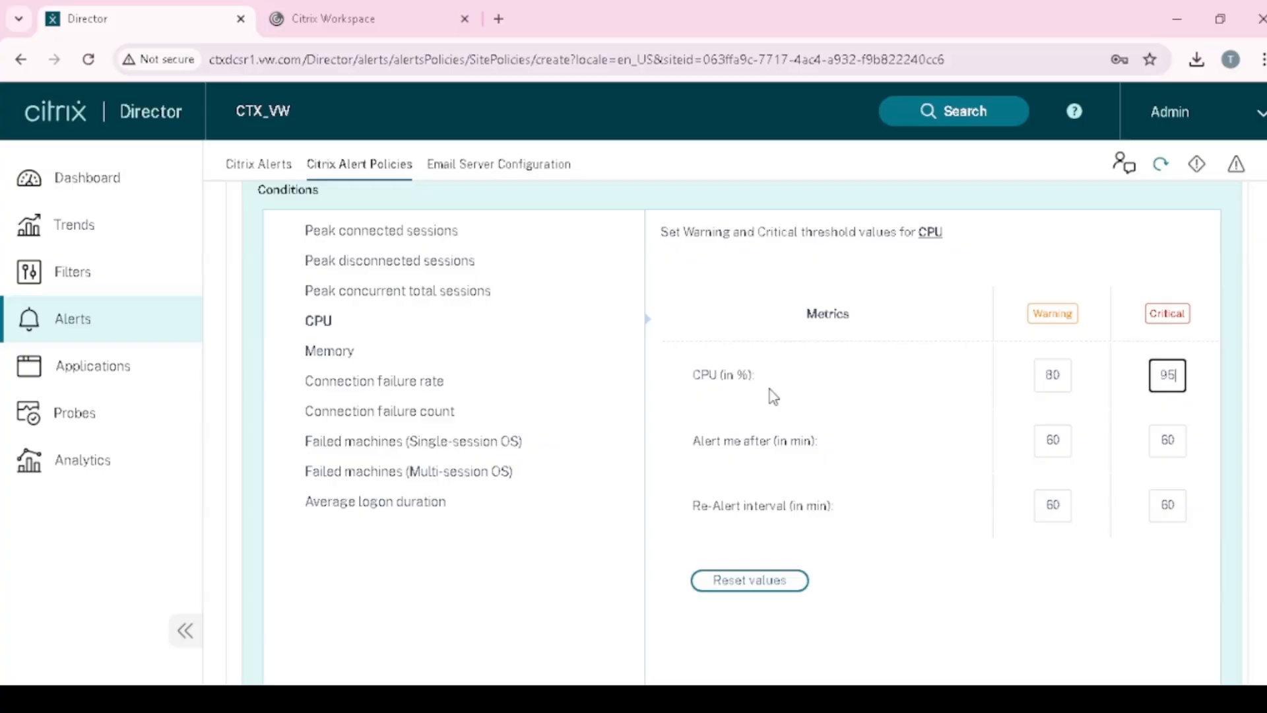
{"action": "double_click", "coordinate": [1059, 381]}
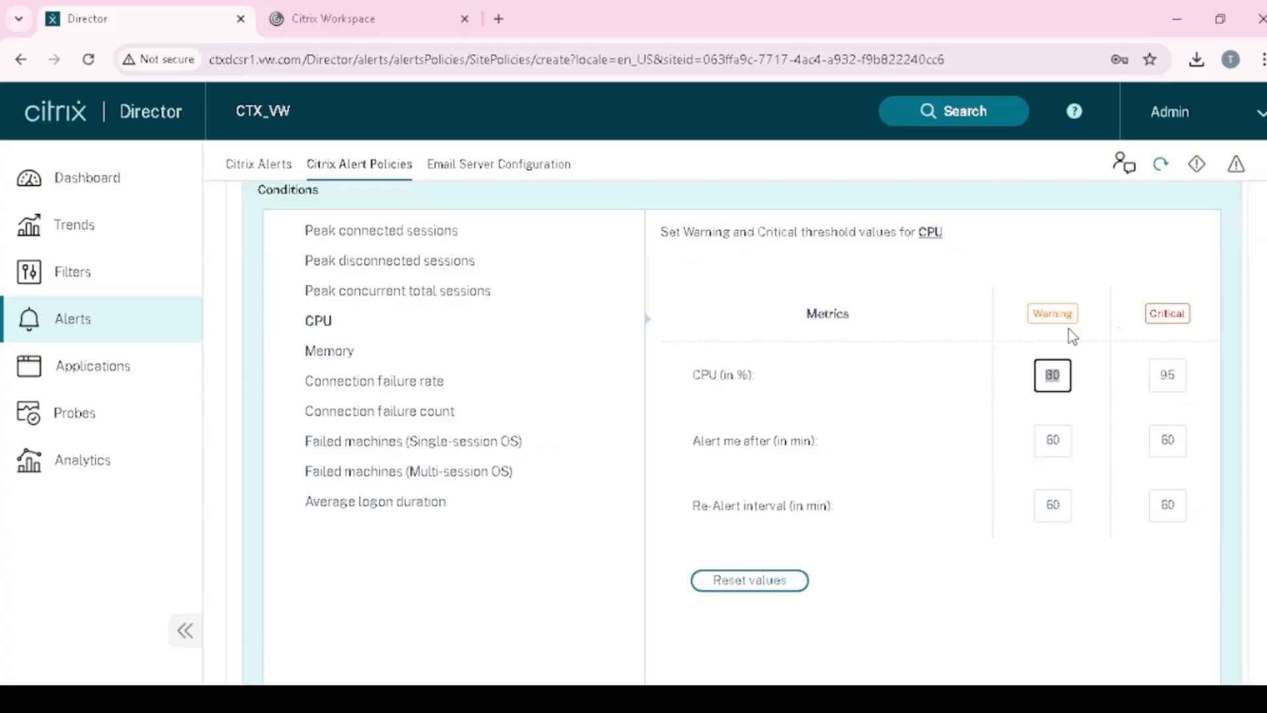
{"action": "double_click", "coordinate": [1184, 375]}
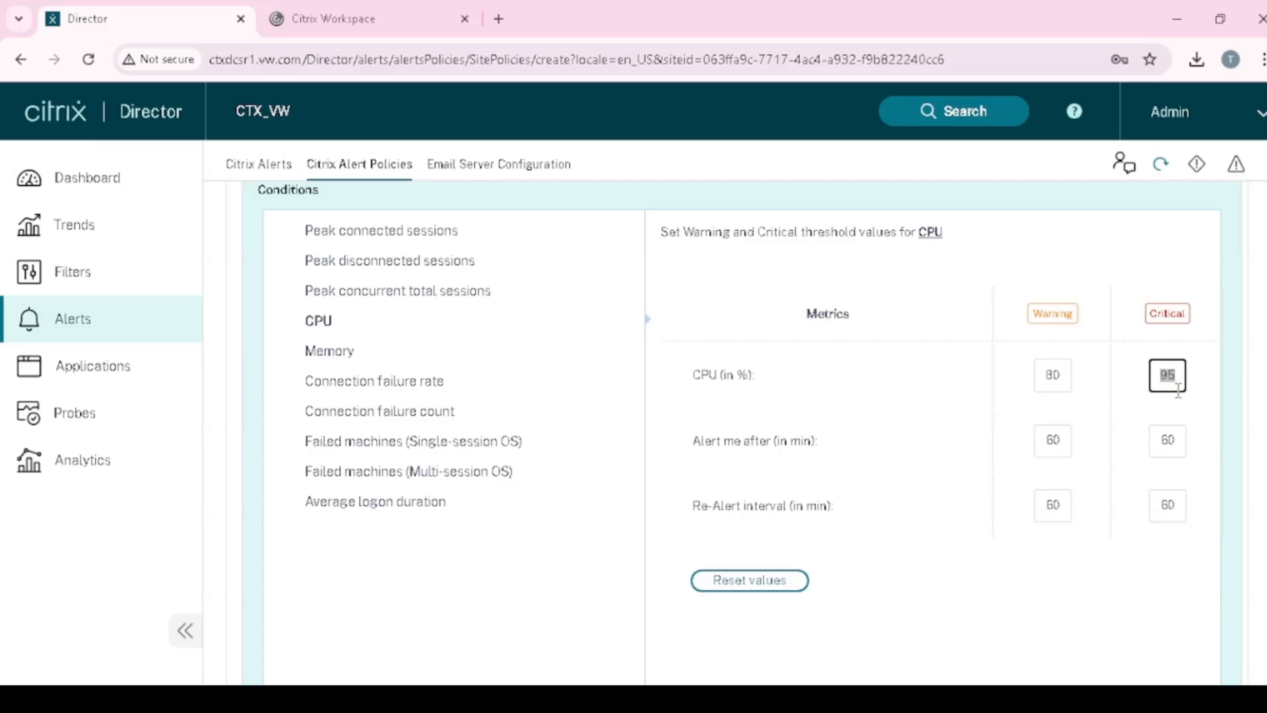
{"action": "left_click", "coordinate": [1181, 378]}
- Switch between the Connection failure rate and Connection failure count conditions
{"action": "scroll", "coordinate": [470, 453], "scroll_direction": "up", "scroll_amount": 3}
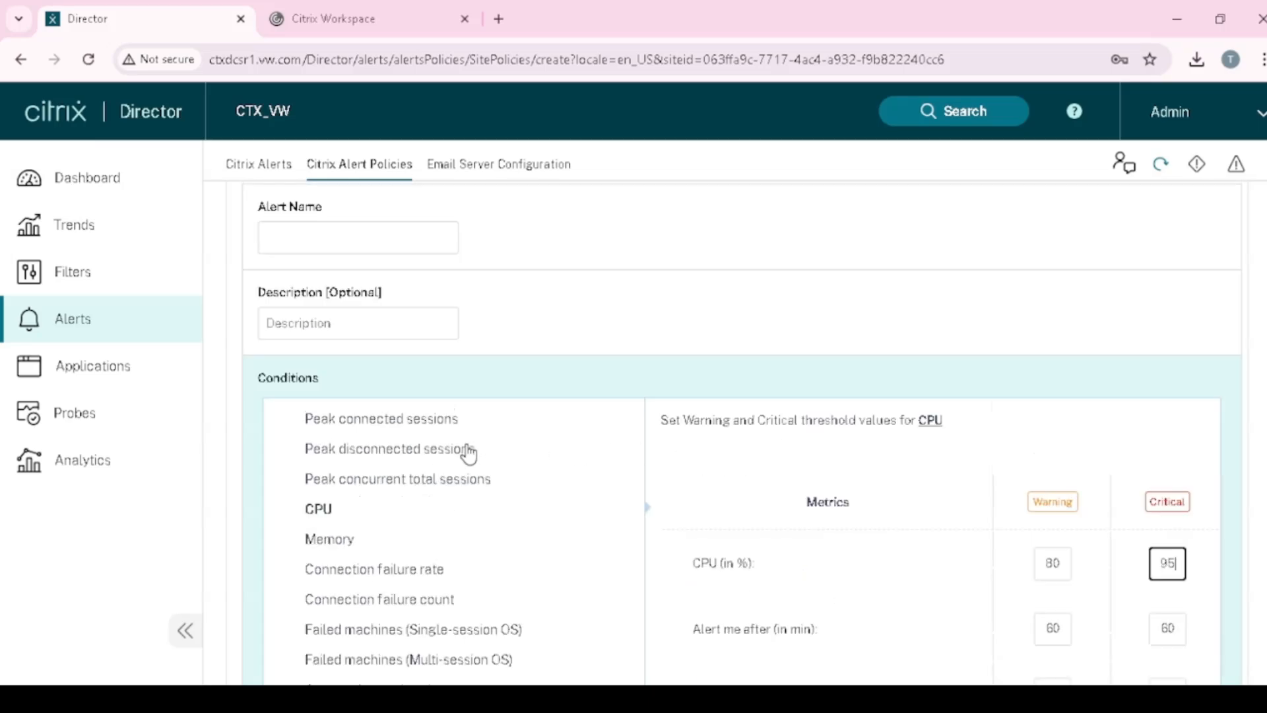
{"action": "scroll", "coordinate": [445, 495], "scroll_direction": "down", "scroll_amount": 3}
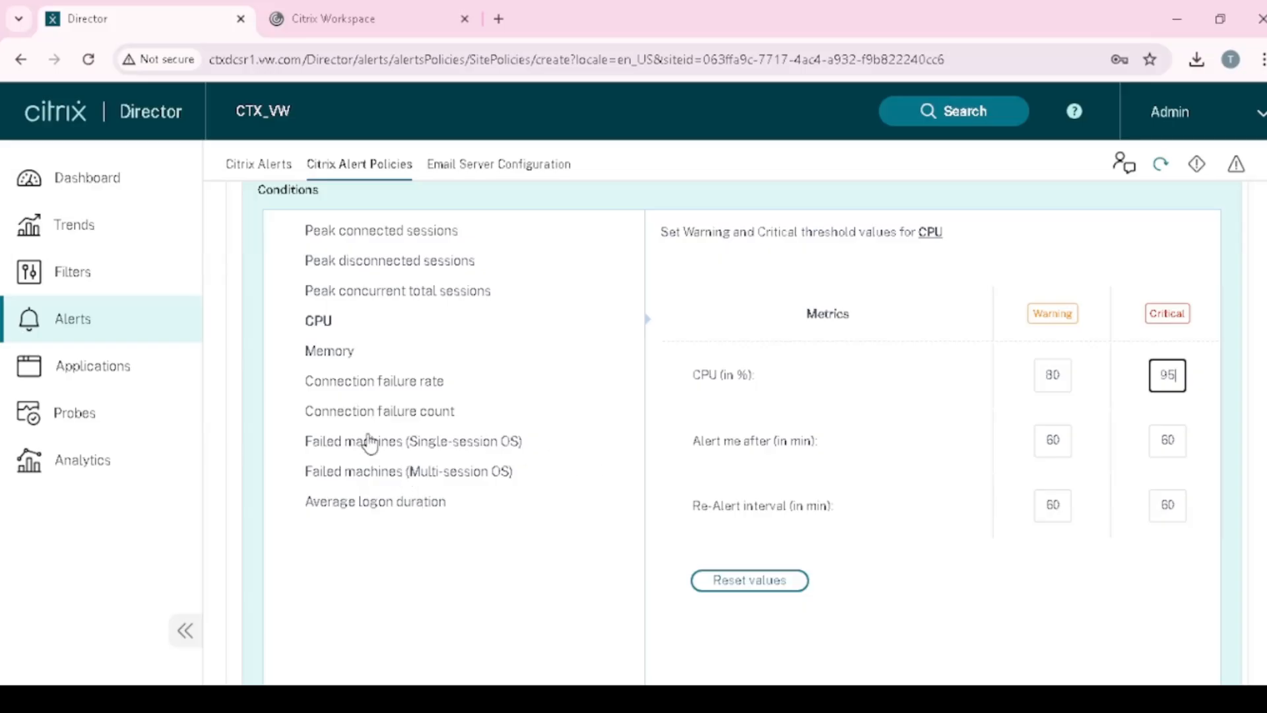
{"action": "left_click", "coordinate": [345, 359]}
{"action": "left_click", "coordinate": [362, 383]}
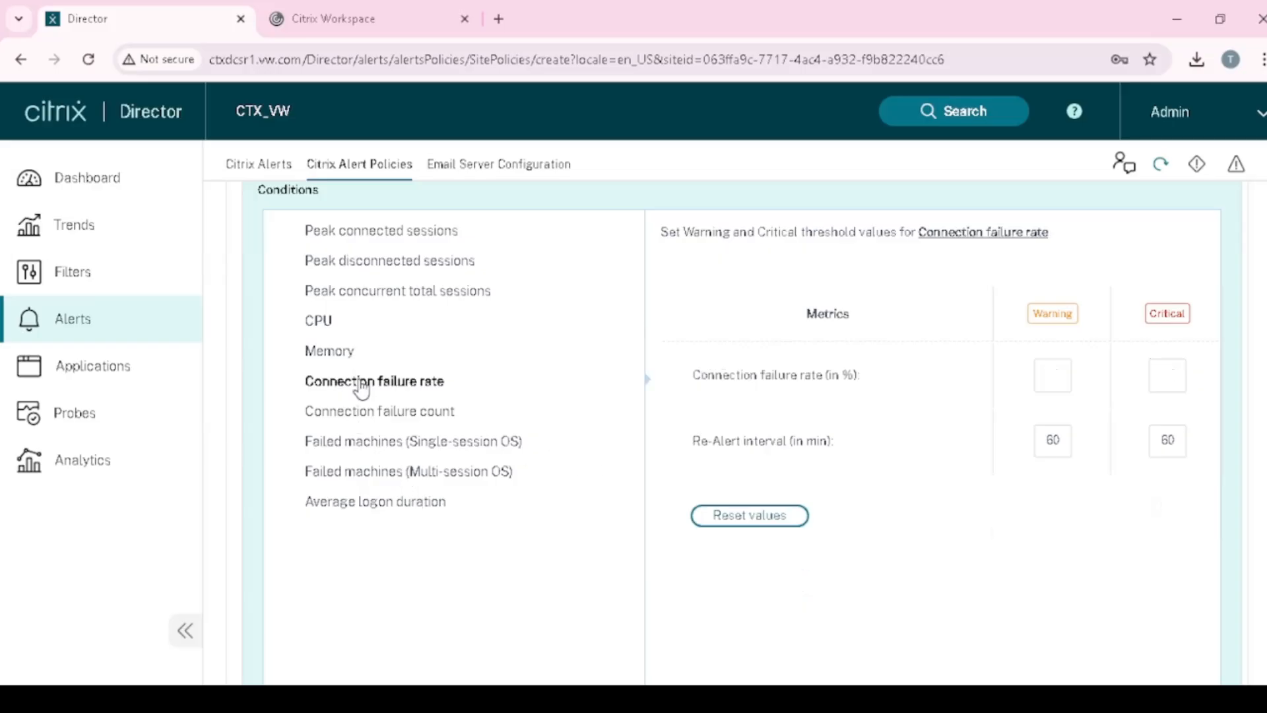
{"action": "left_click", "coordinate": [388, 426]}
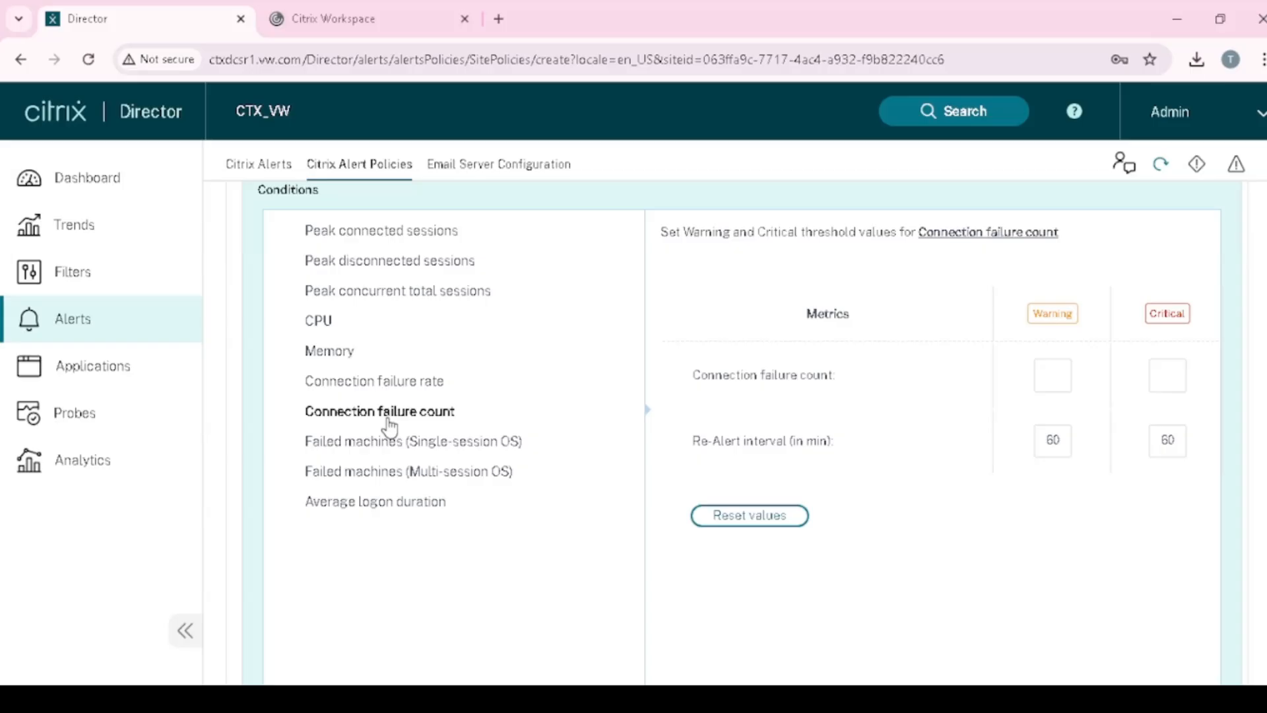
{"action": "left_click", "coordinate": [382, 385]}
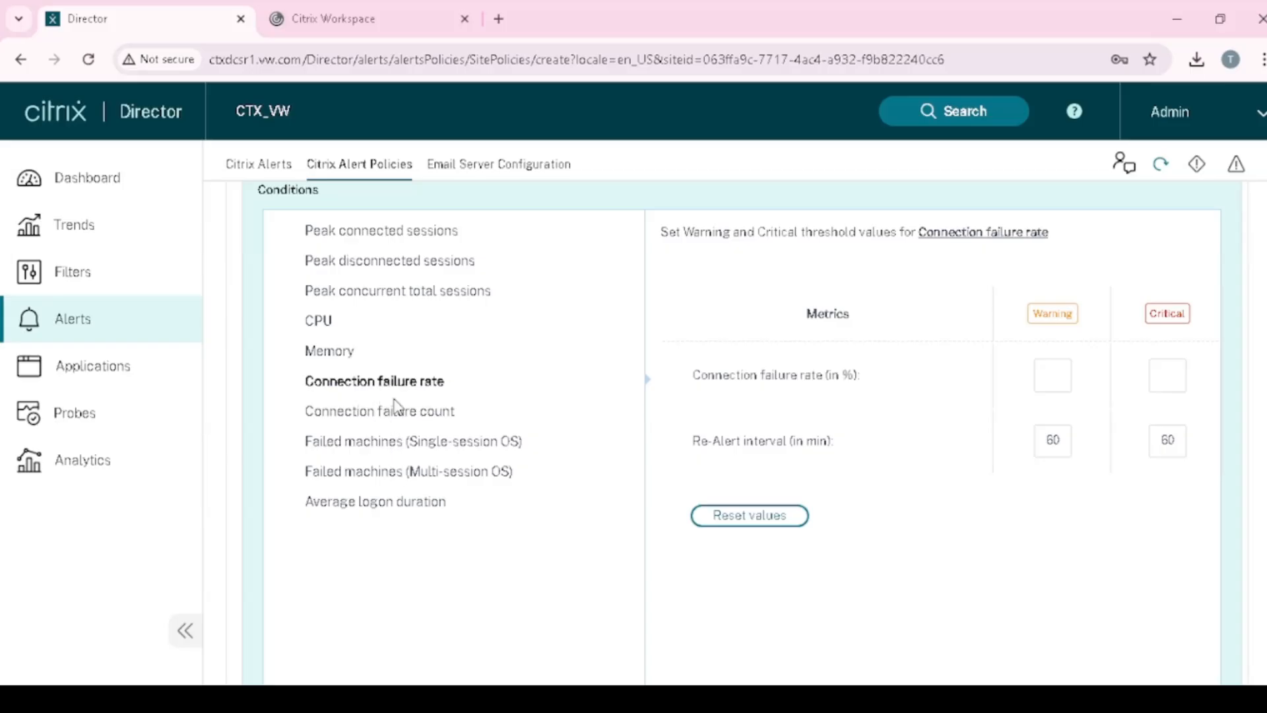
{"action": "left_click", "coordinate": [403, 423]}
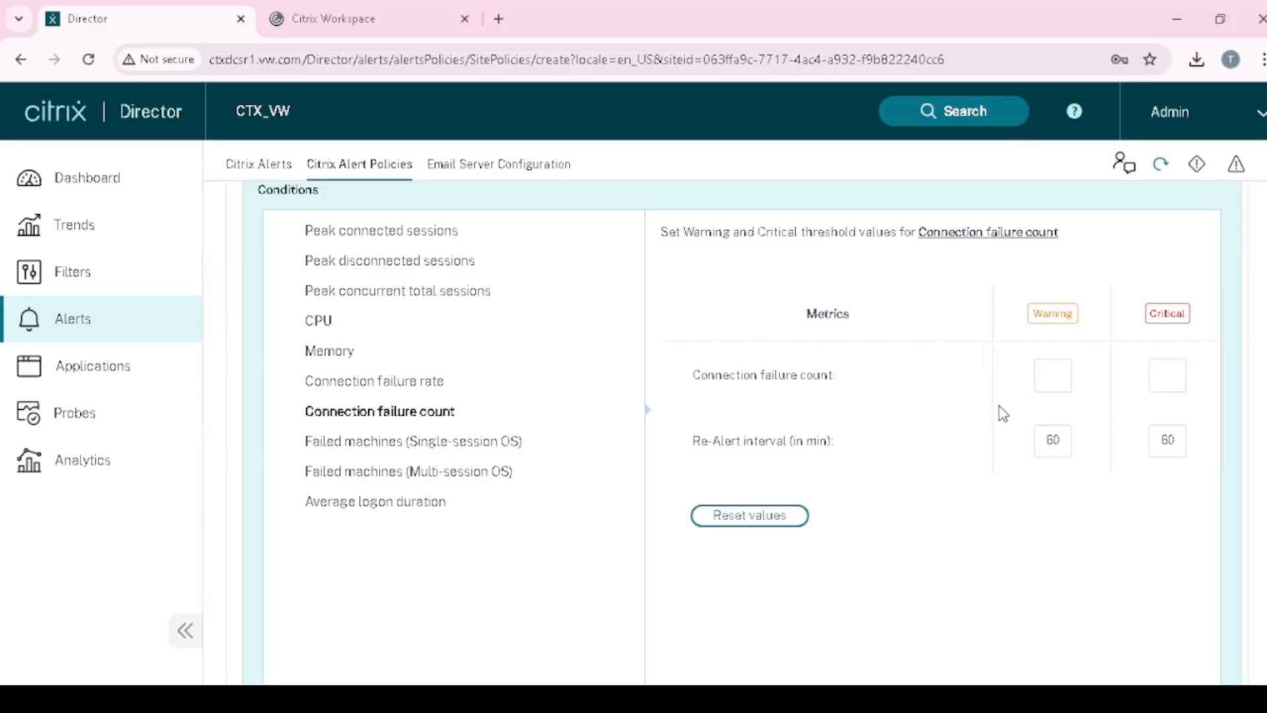
- Enter Connection failure count thresholds of 5 warning and 10 critical
{"action": "left_click", "coordinate": [1054, 375]}
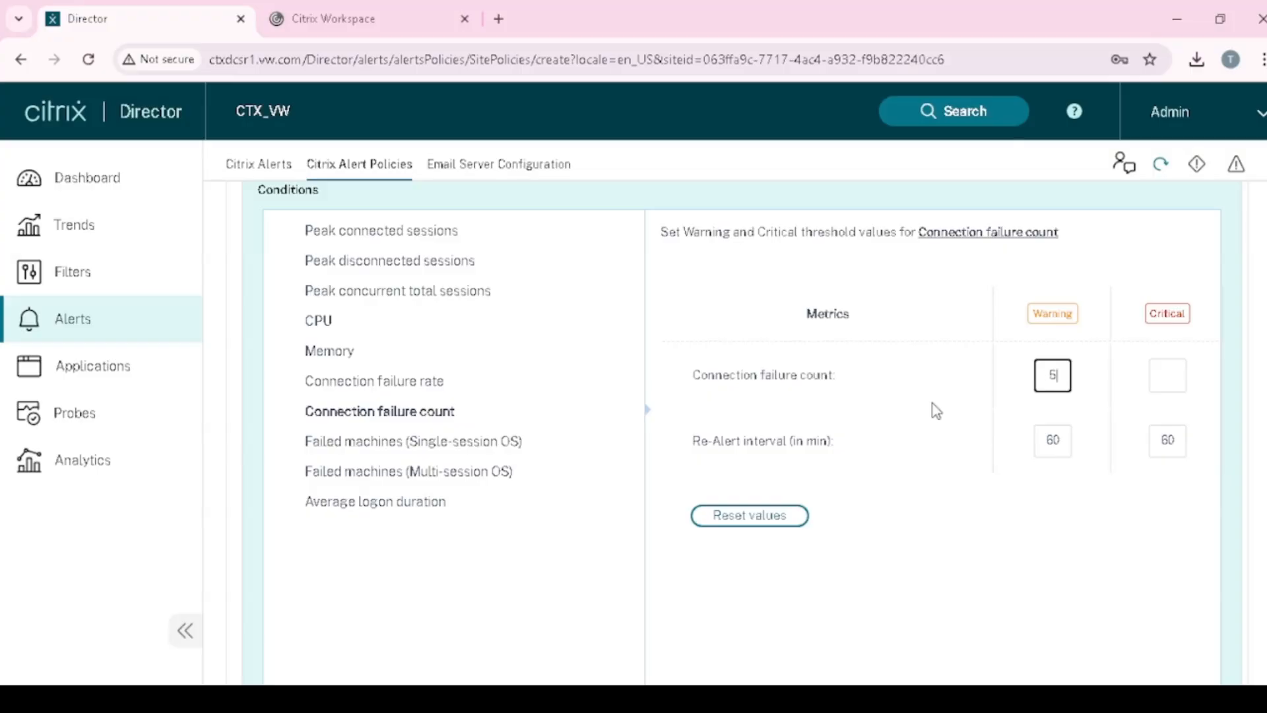
{"action": "left_click", "coordinate": [1150, 381]}
{"action": "left_click", "coordinate": [1064, 374]}
{"action": "left_click", "coordinate": [1165, 375]}
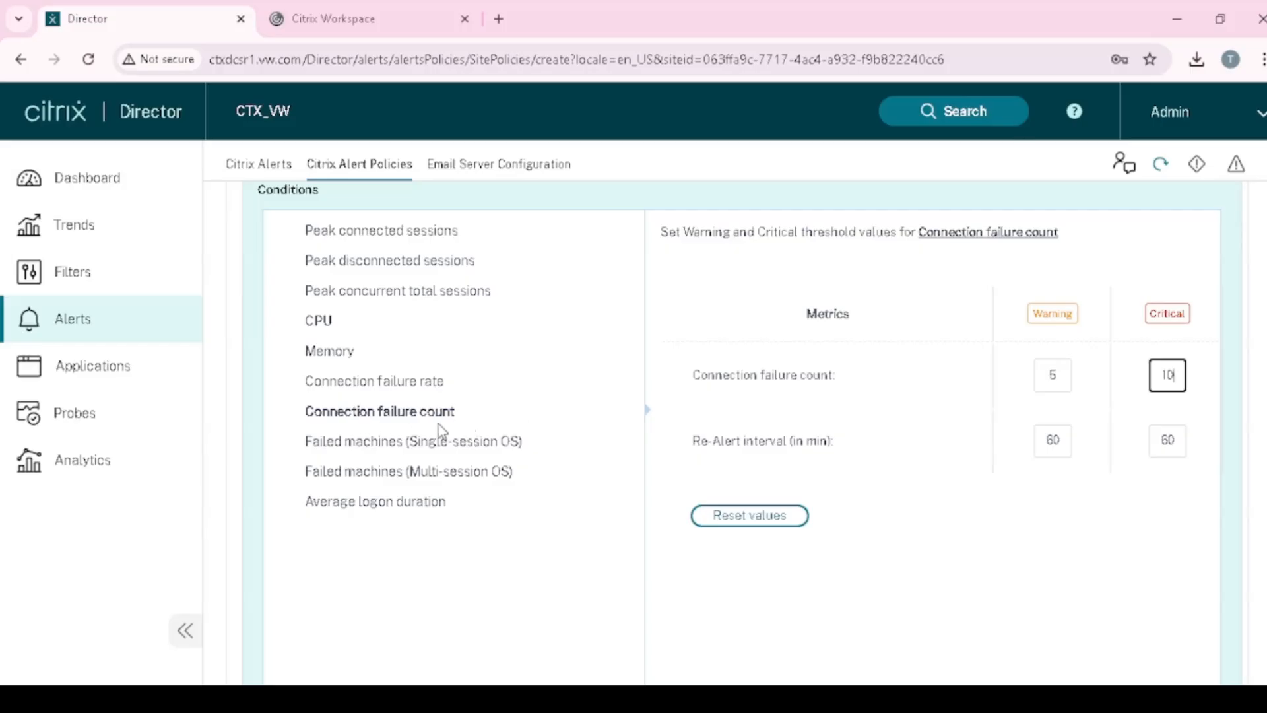
{"action": "left_click", "coordinate": [1054, 377]}
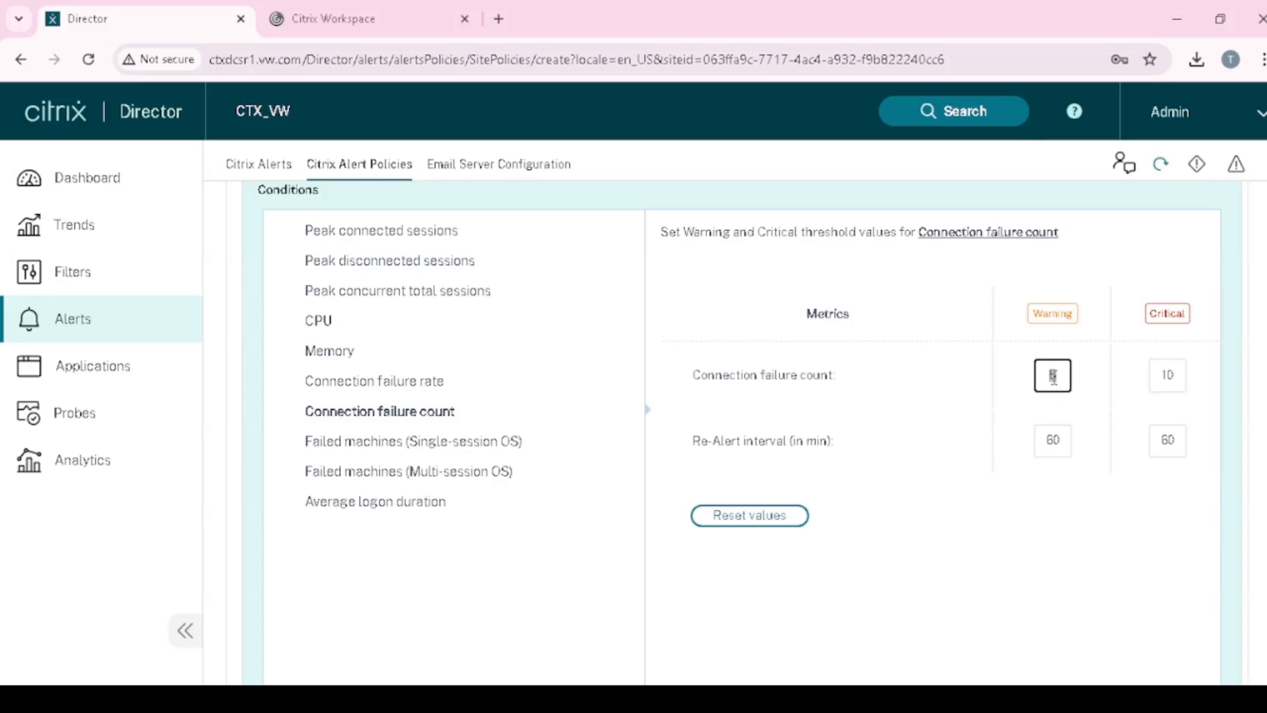
{"action": "double_click", "coordinate": [1168, 369]}
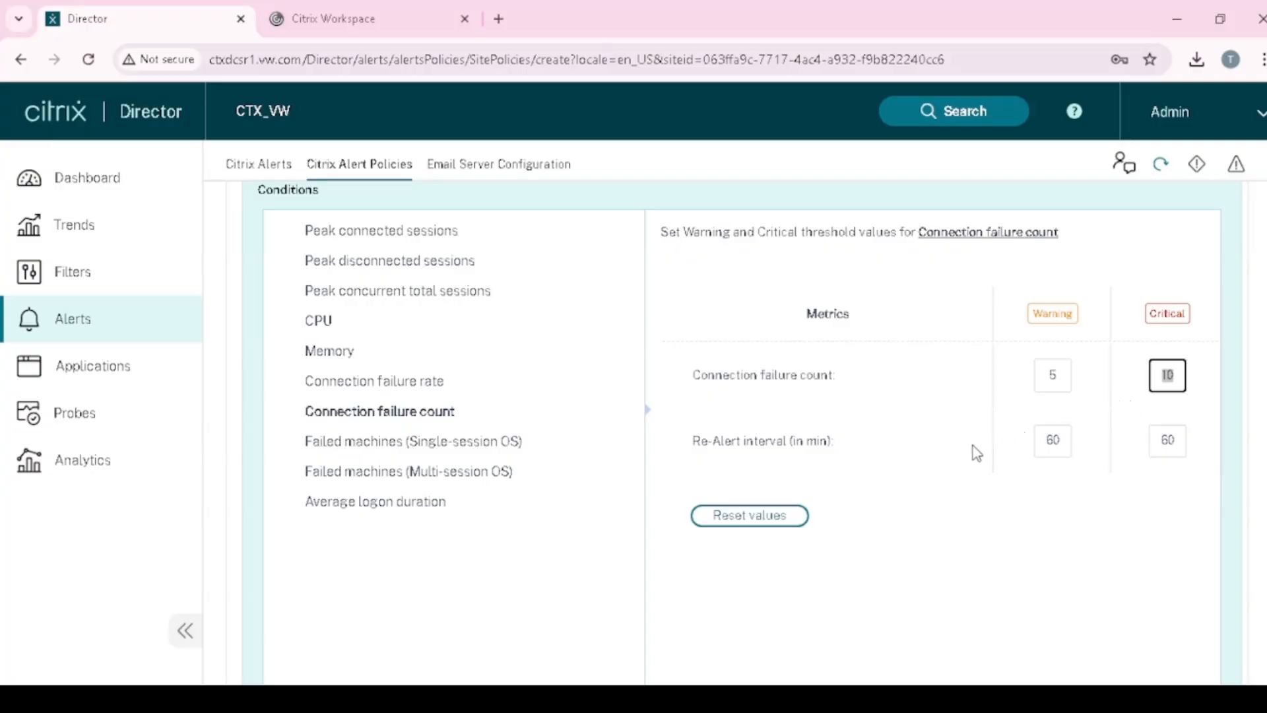
- Look at the Memory and Connection failure rate threshold conditions
{"action": "scroll", "coordinate": [977, 453], "scroll_direction": "up", "scroll_amount": 1}
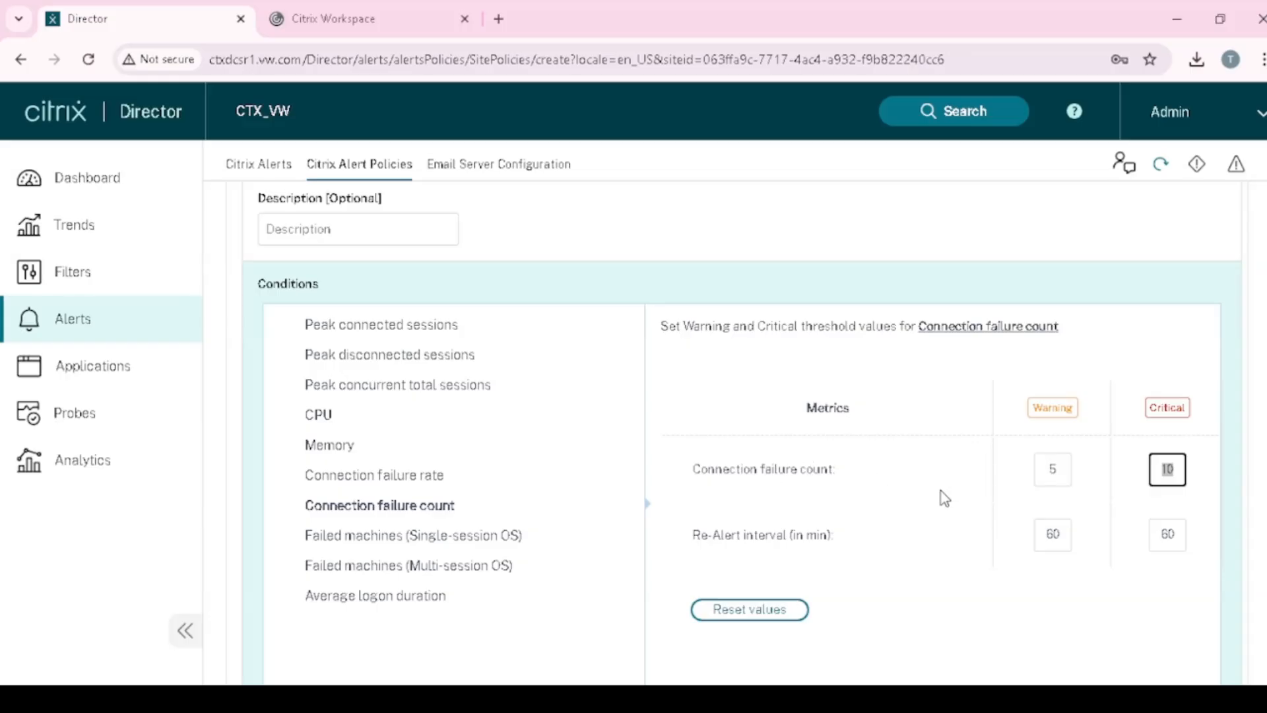
{"action": "scroll", "coordinate": [944, 498], "scroll_direction": "down", "scroll_amount": 1}
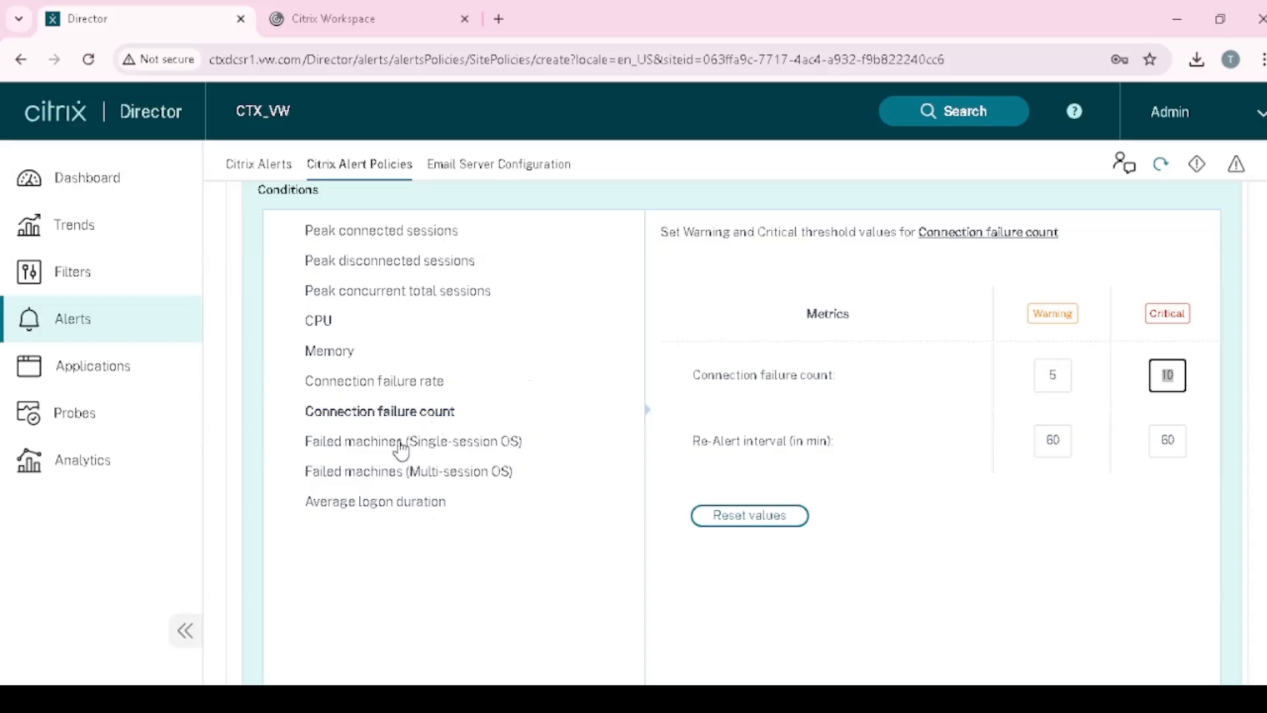
{"action": "left_click", "coordinate": [335, 356]}
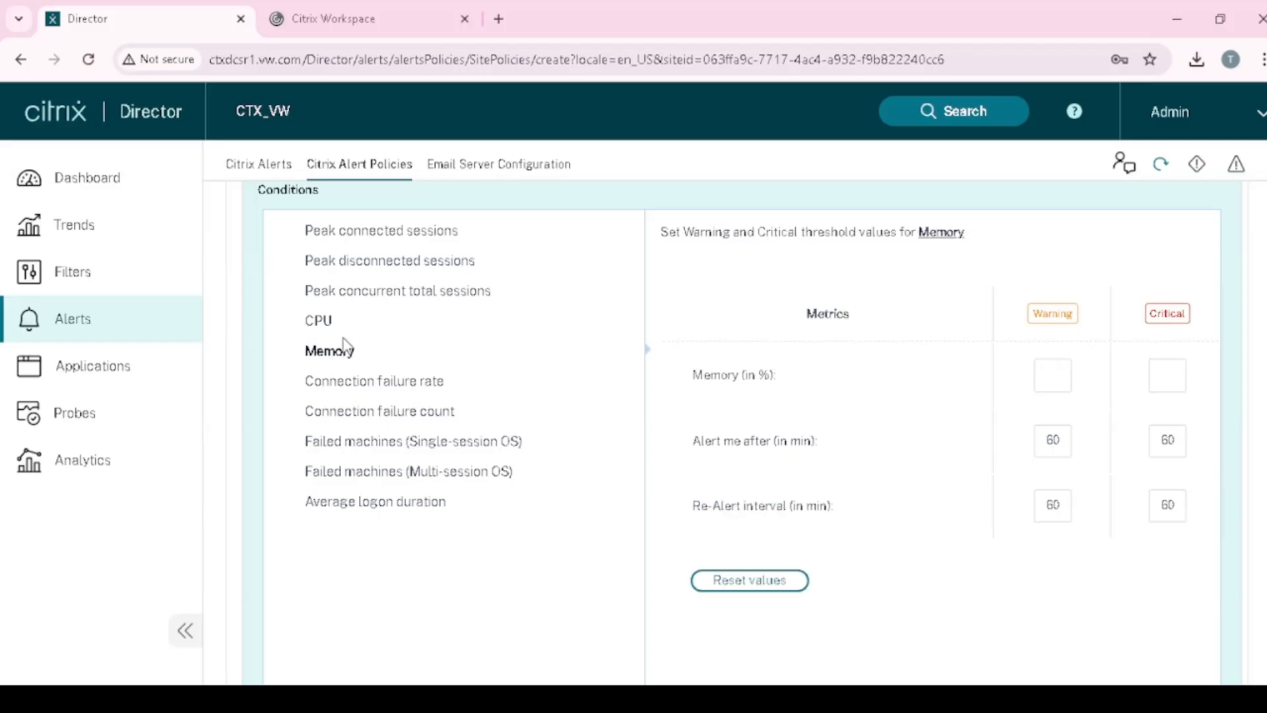
{"action": "left_click", "coordinate": [396, 393]}
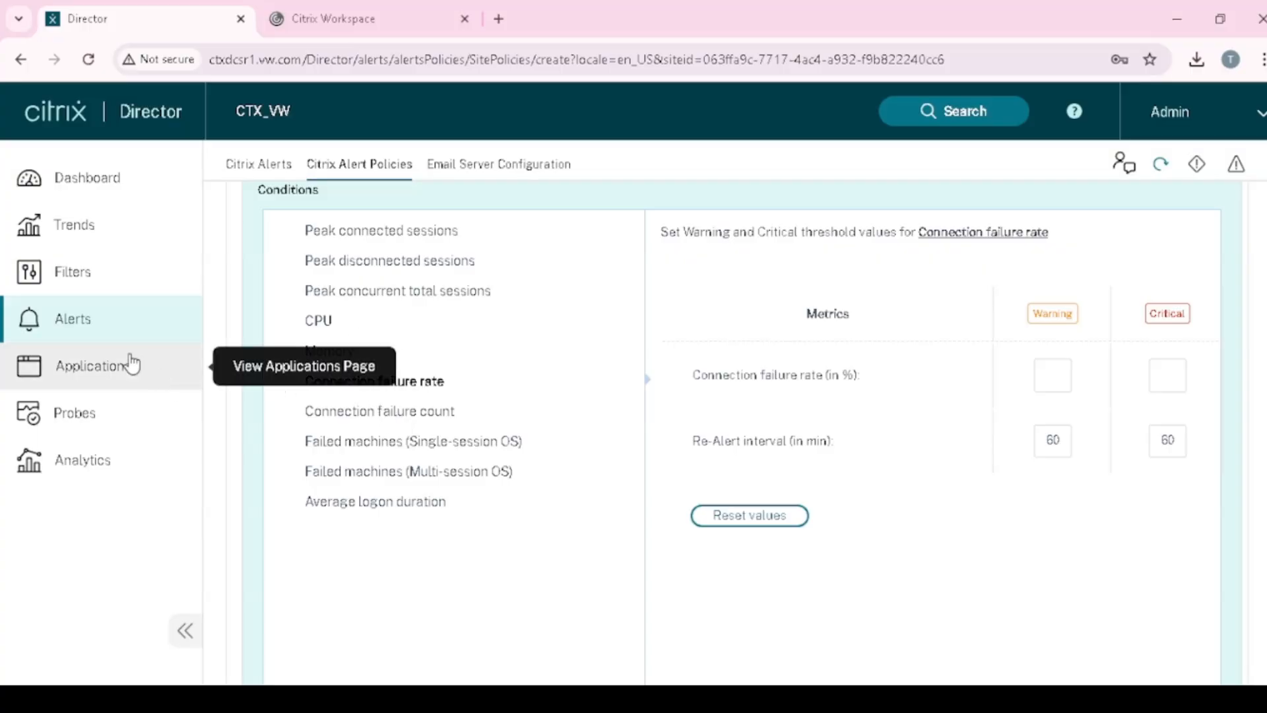
- Open Applications analytics and refresh its data
{"action": "left_click", "coordinate": [118, 372]}
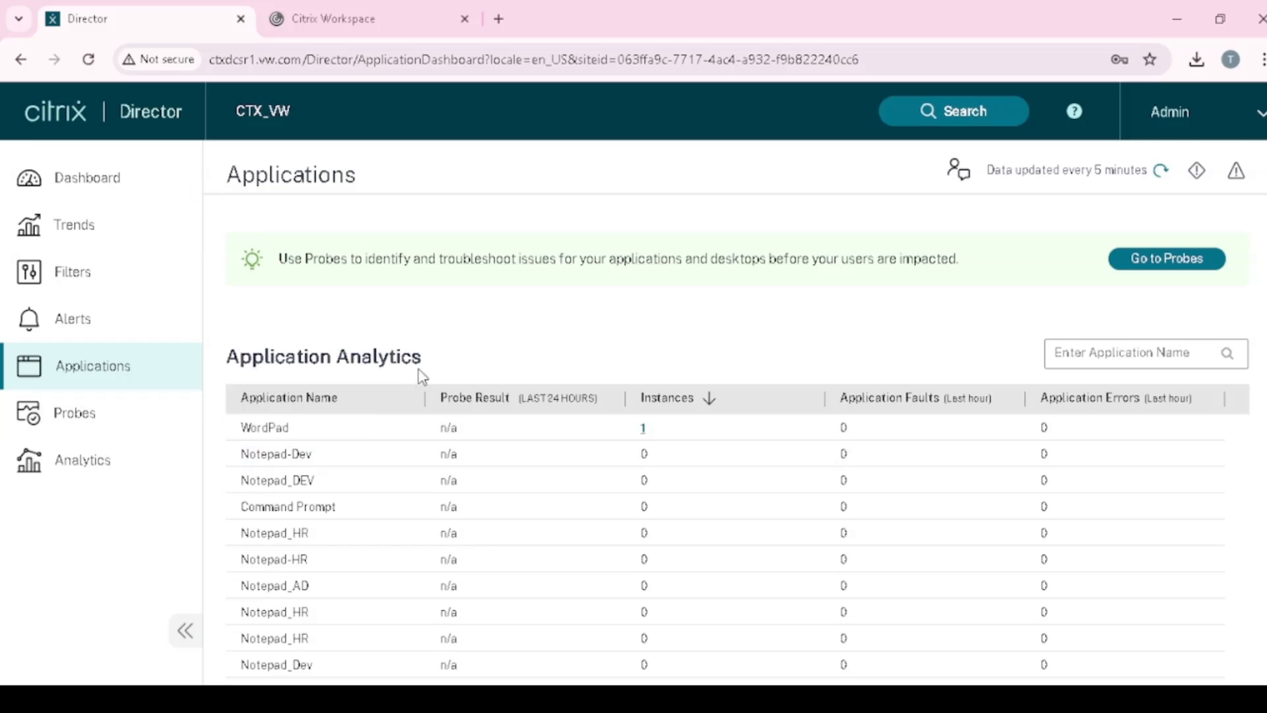
{"action": "scroll", "coordinate": [570, 462], "scroll_direction": "down", "scroll_amount": 3}
{"action": "scroll", "coordinate": [570, 480], "scroll_direction": "up", "scroll_amount": 1}
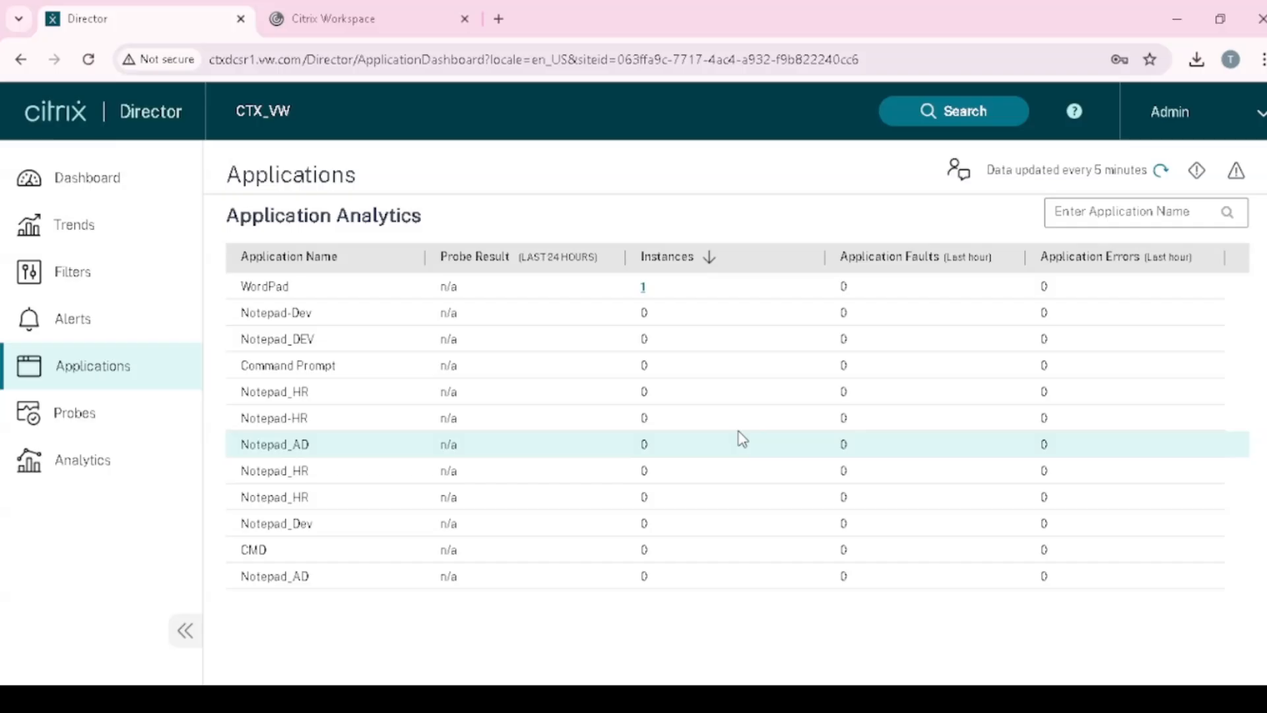
{"action": "scroll", "coordinate": [517, 337], "scroll_direction": "up", "scroll_amount": 2}
{"action": "left_click", "coordinate": [1160, 170]}
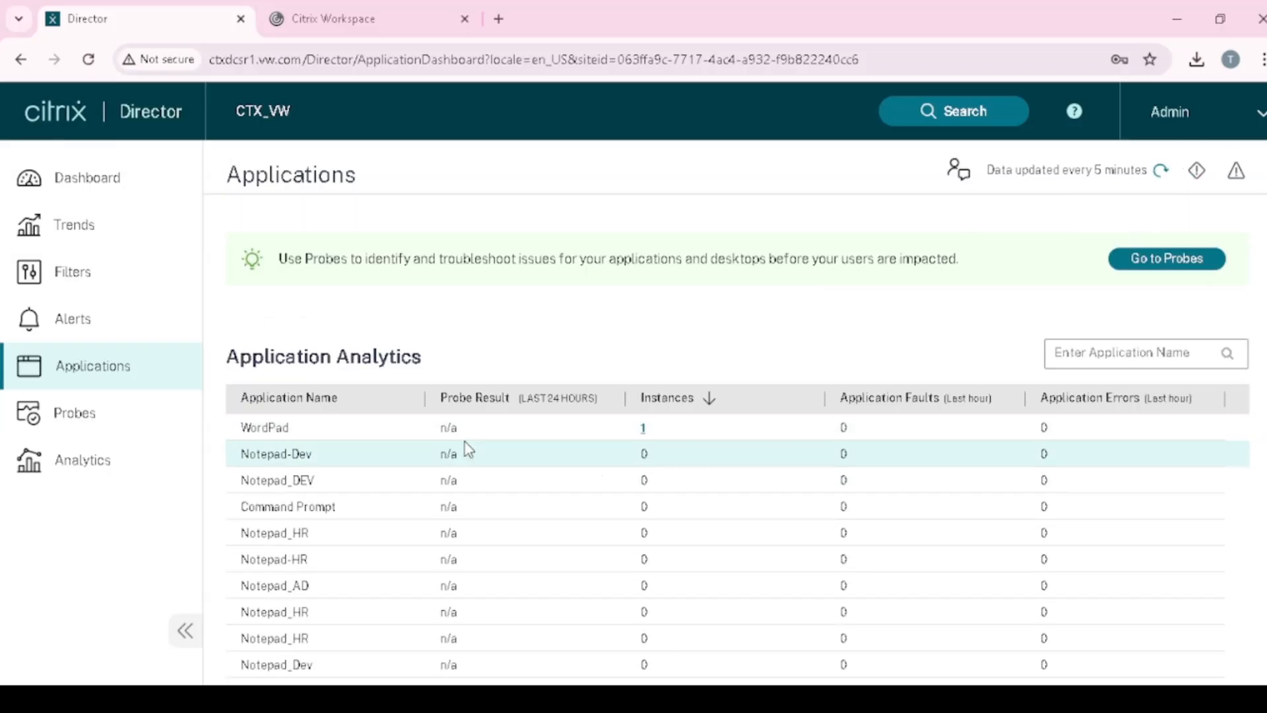
{"action": "scroll", "coordinate": [645, 485], "scroll_direction": "down", "scroll_amount": 2}
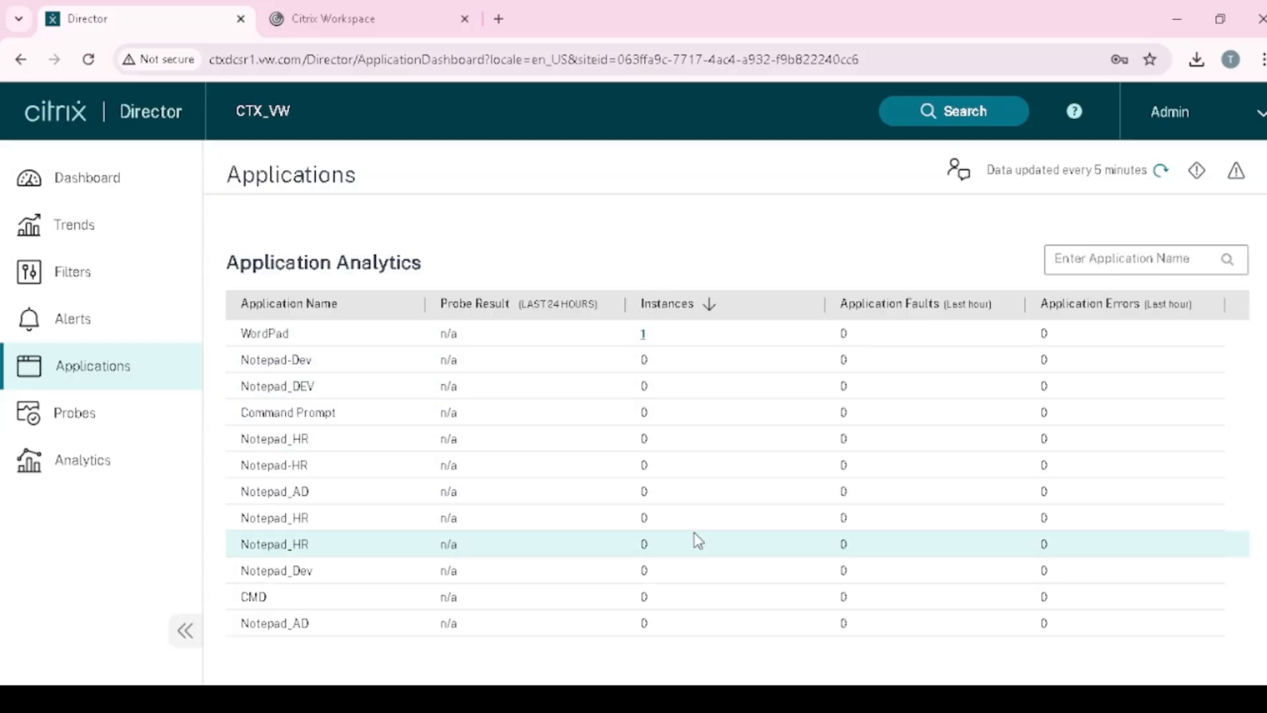
{"action": "scroll", "coordinate": [663, 439], "scroll_direction": "up", "scroll_amount": 2}
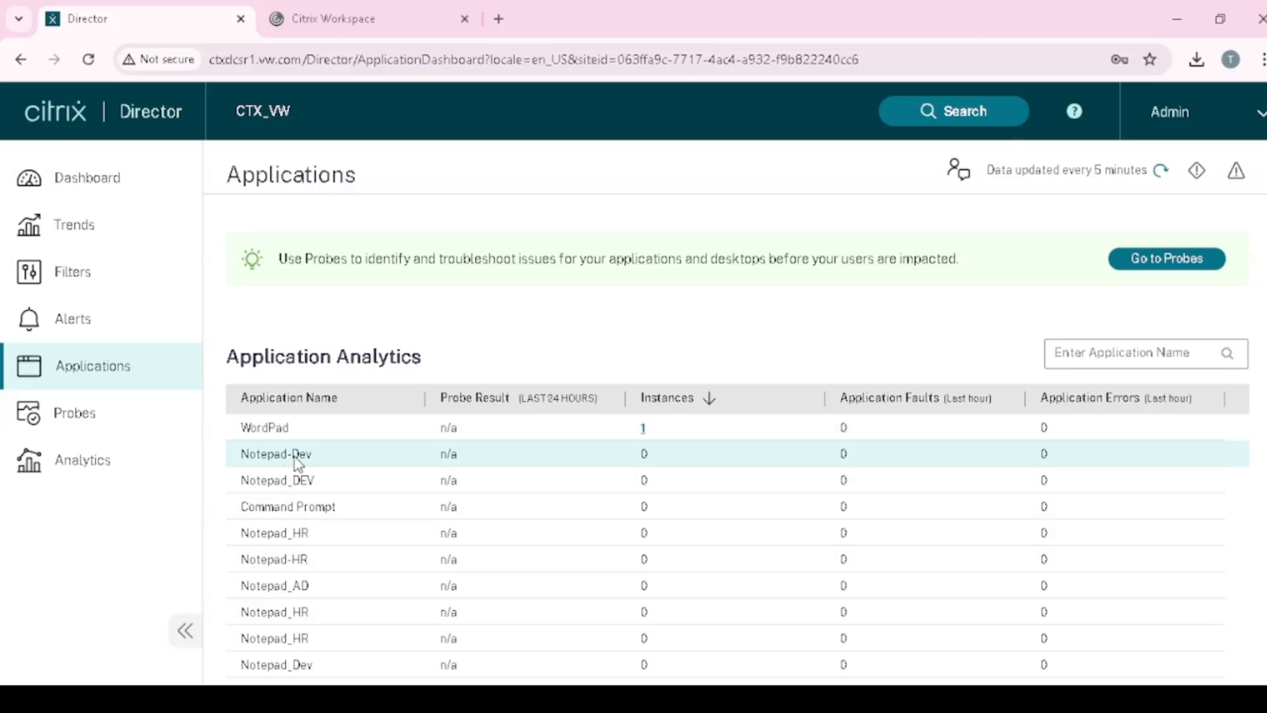
- Open the single WordPad instance's user in Activity Manager, then go back to the Dashboard
{"action": "left_click", "coordinate": [99, 181]}
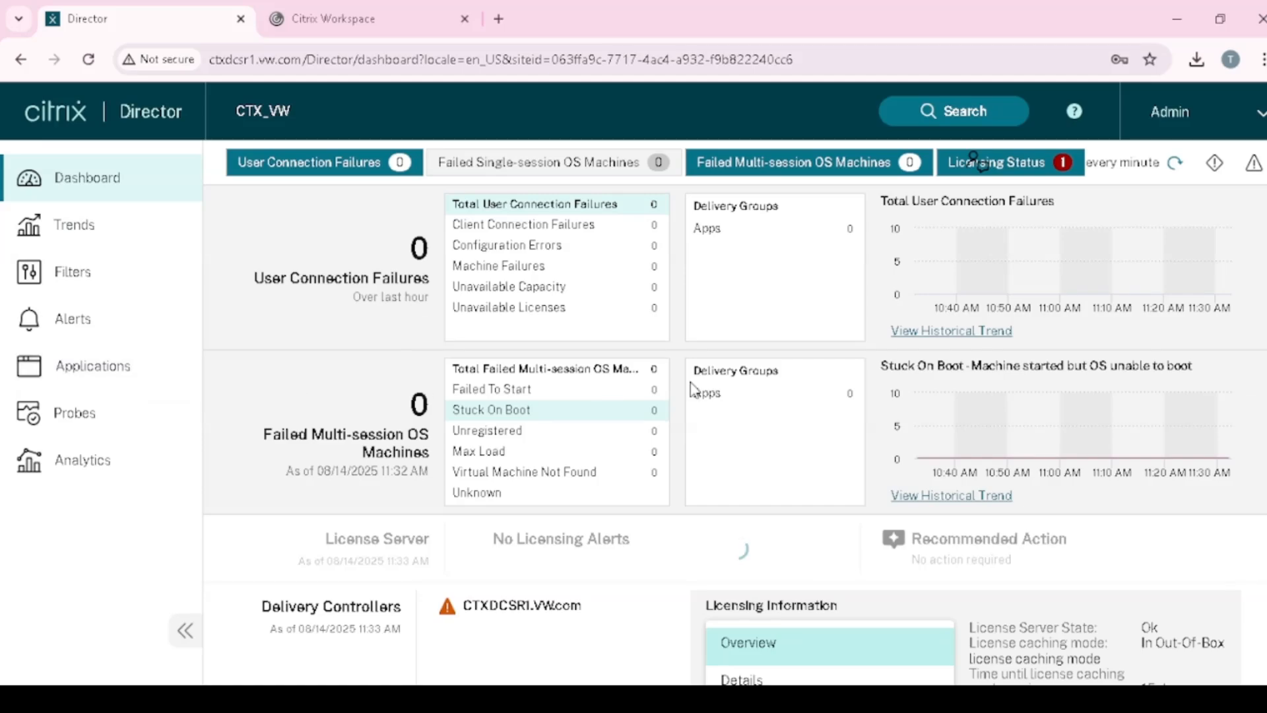
{"action": "left_click", "coordinate": [958, 113]}
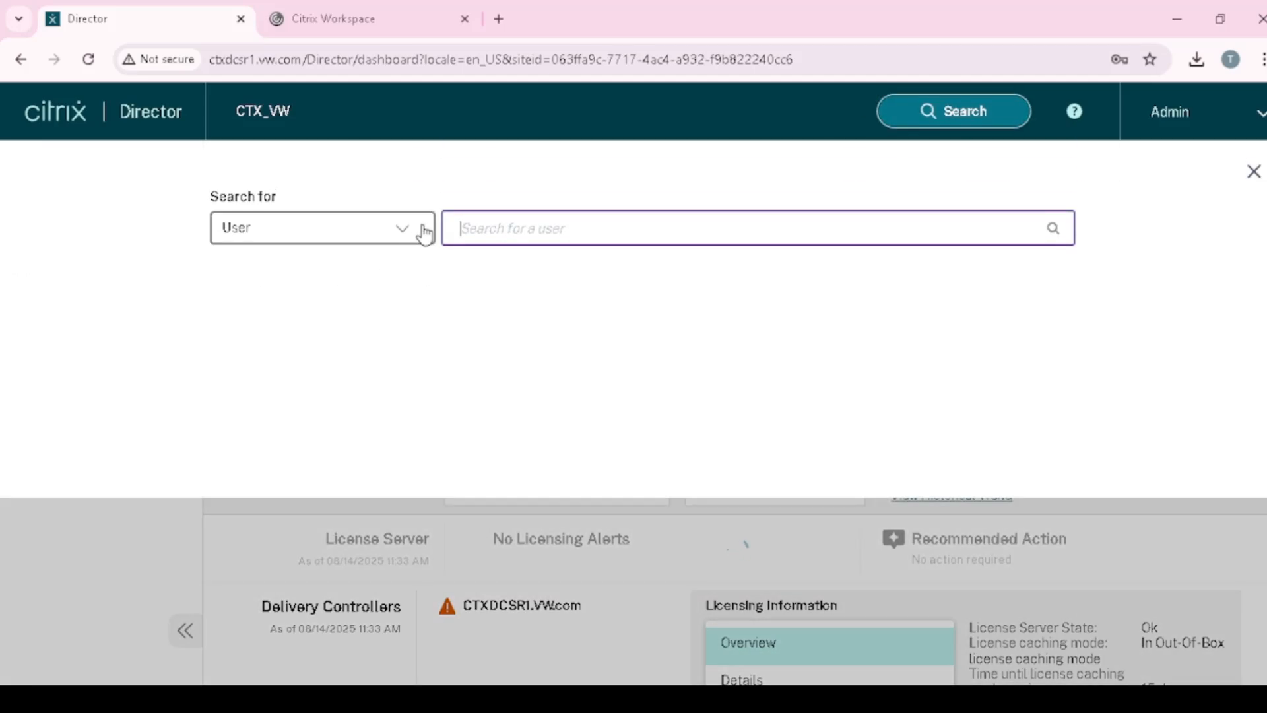
{"action": "left_click", "coordinate": [345, 506]}
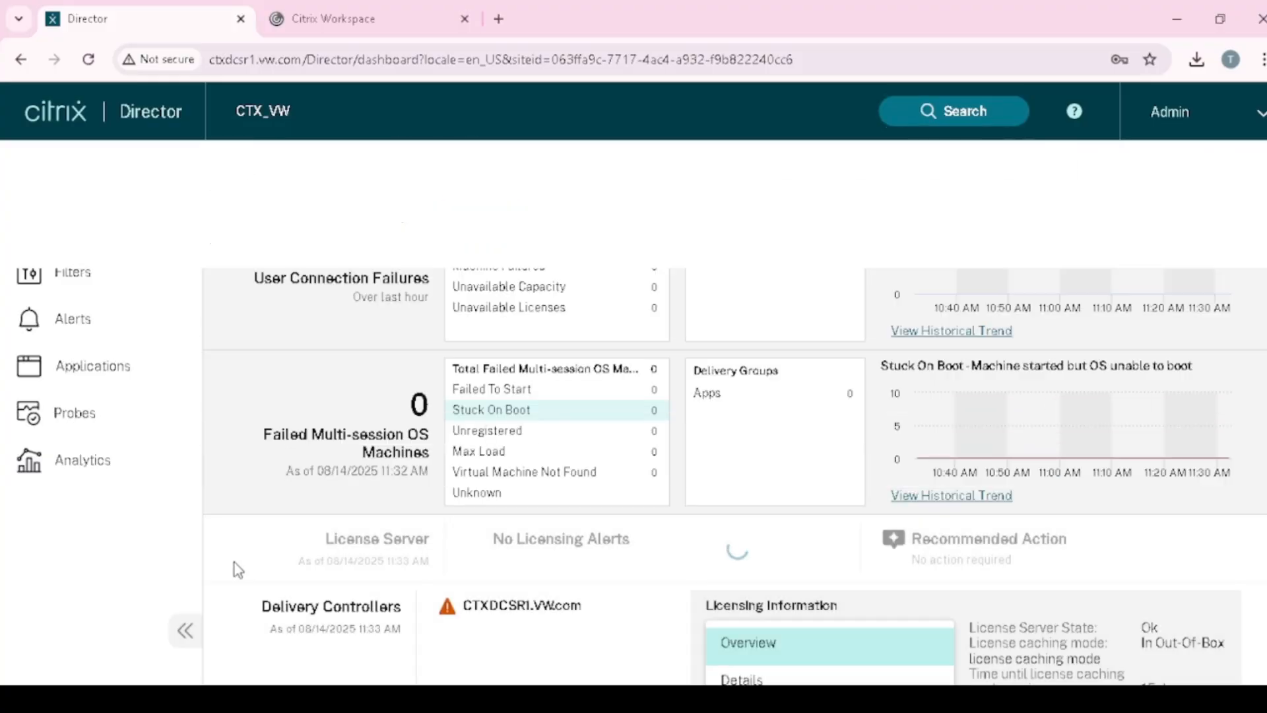
{"action": "left_click", "coordinate": [99, 366]}
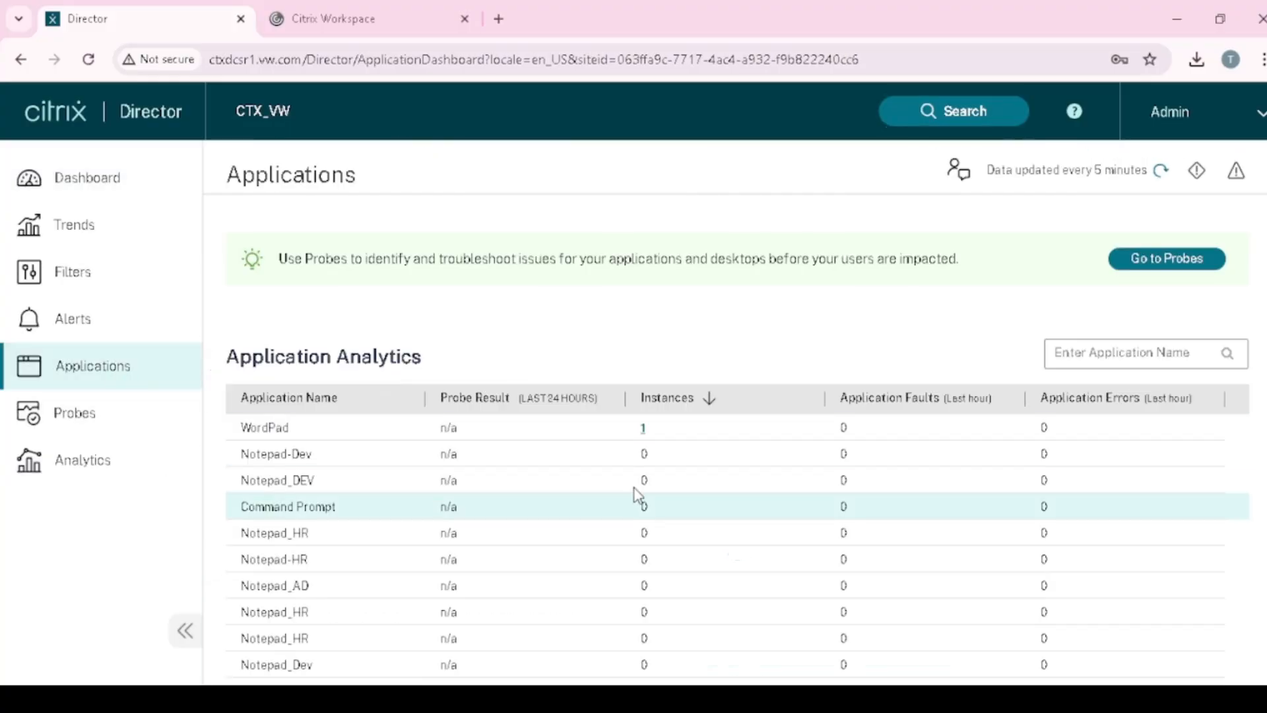
{"action": "left_click", "coordinate": [643, 430]}
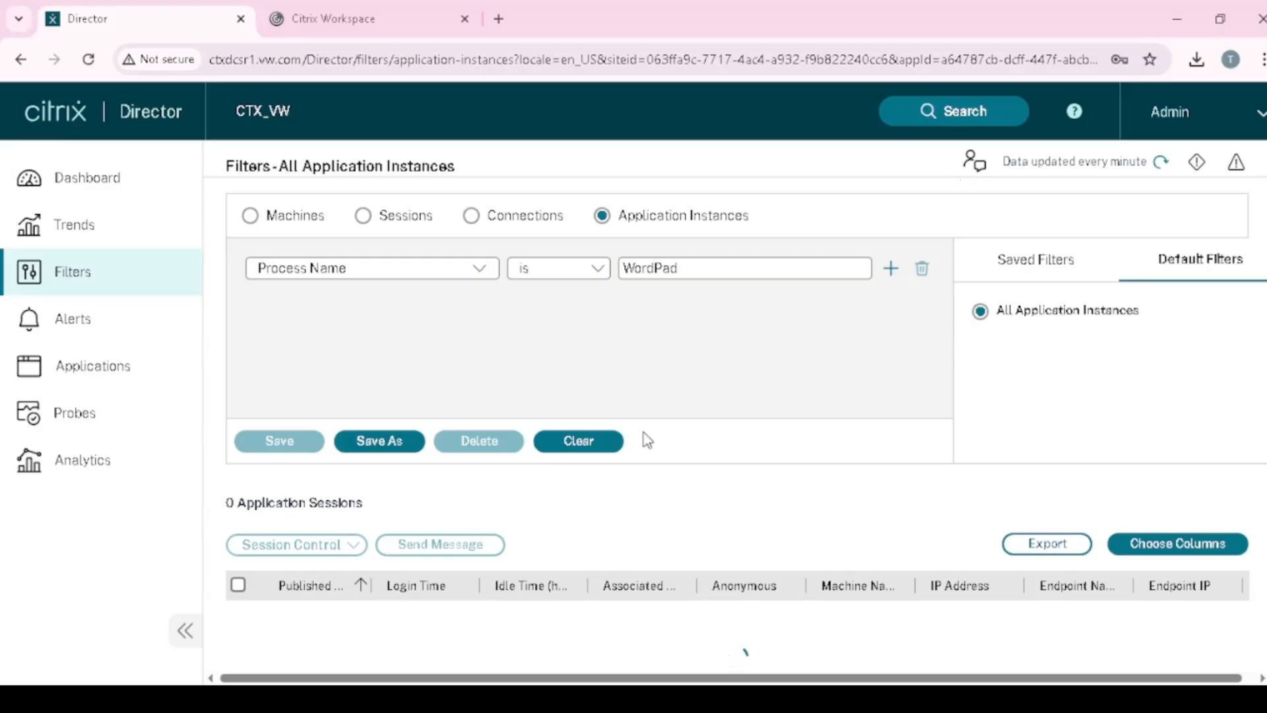
{"action": "scroll", "coordinate": [707, 376], "scroll_direction": "down", "scroll_amount": 1}
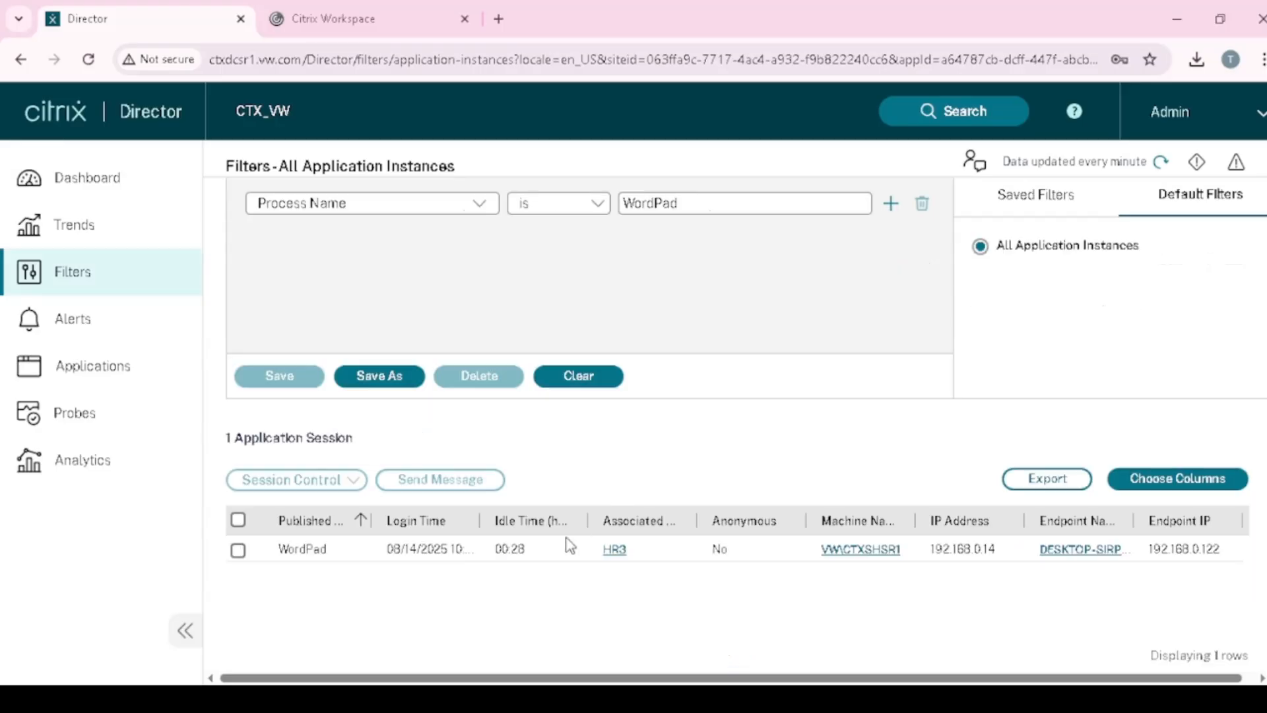
{"action": "left_click", "coordinate": [614, 551]}
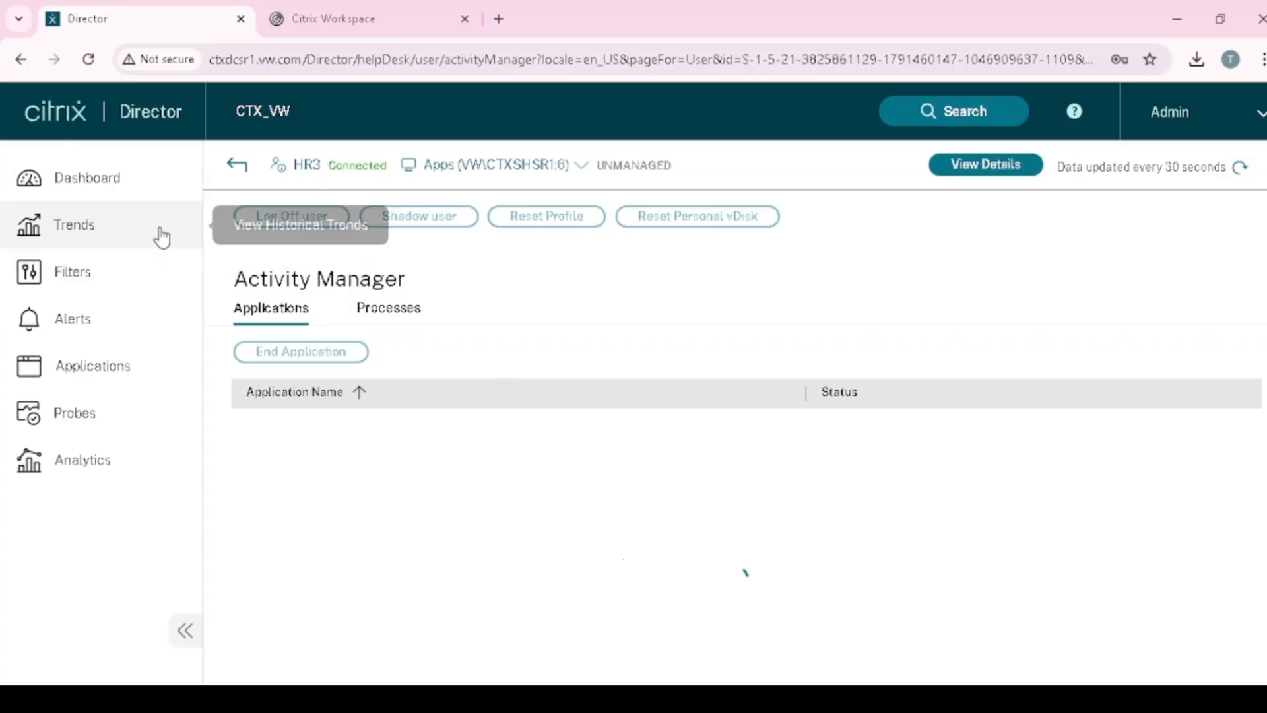
{"action": "left_click", "coordinate": [131, 181]}
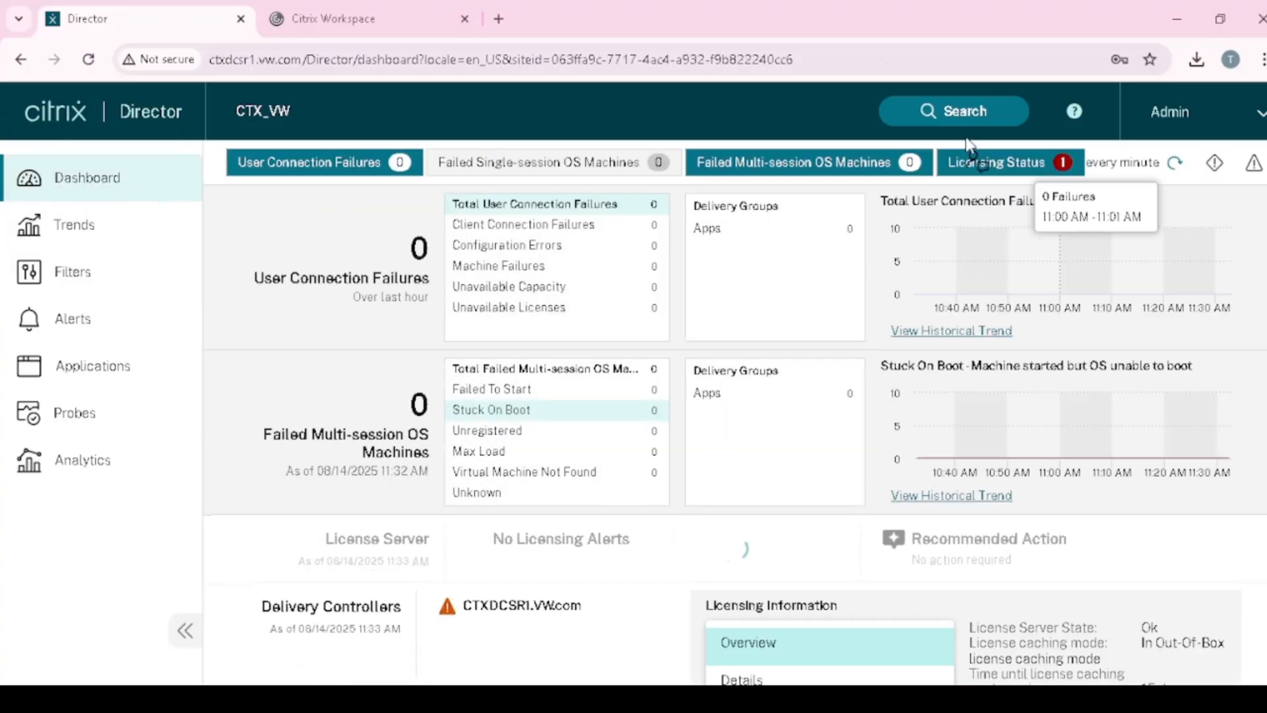
- Search users for 'Admin' and open the Admin (VW\Admin) Activity Manager
{"action": "left_click", "coordinate": [963, 114]}
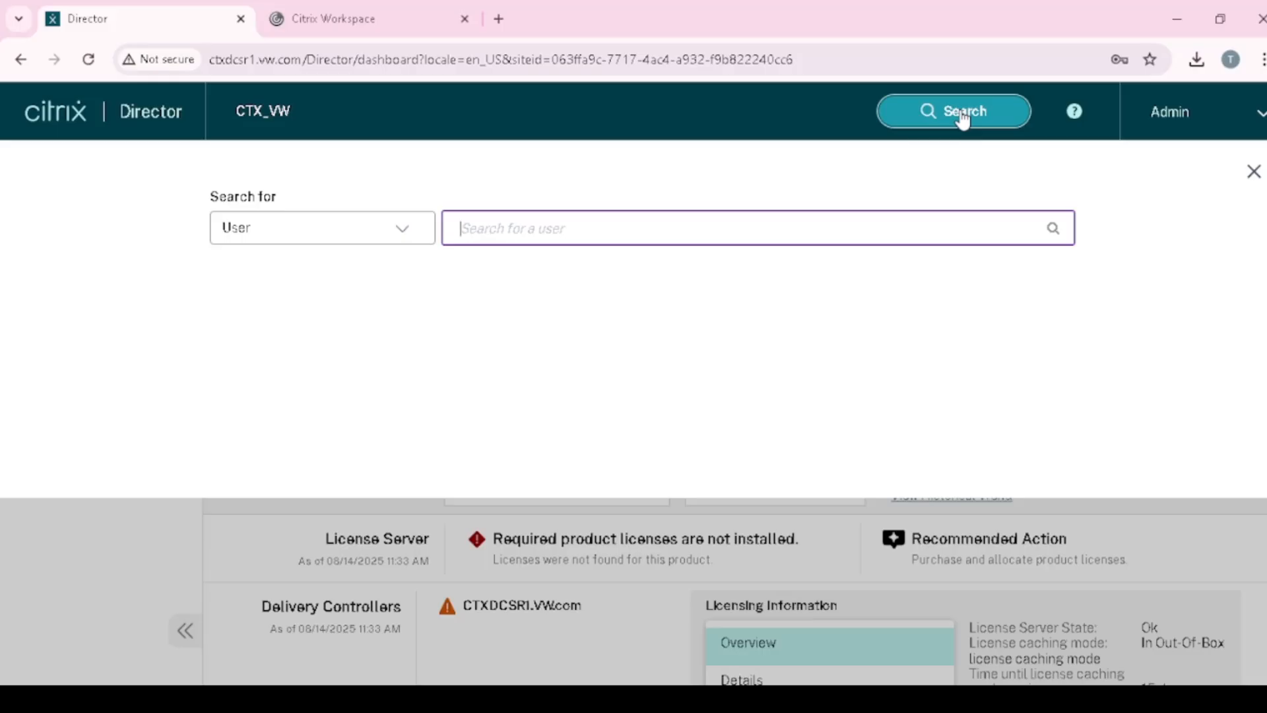
{"action": "type", "text": "H"}
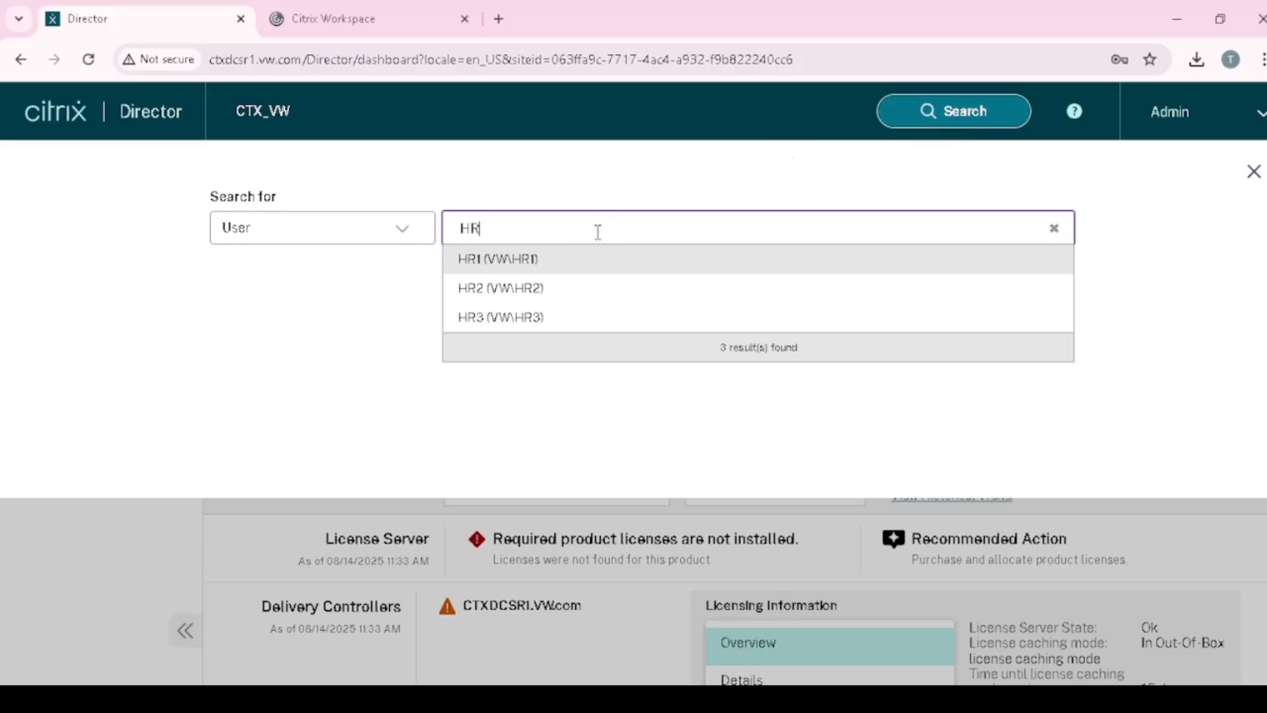
{"action": "key", "text": "BackSpace"}
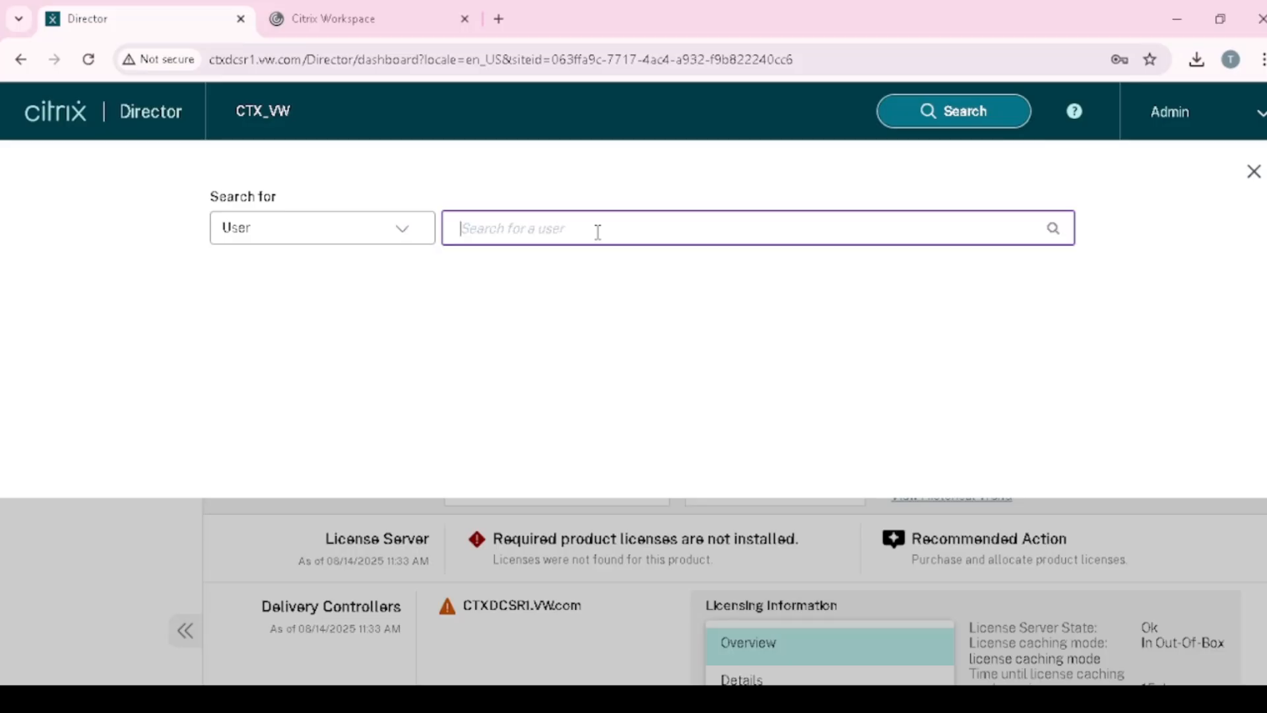
{"action": "left_click", "coordinate": [154, 117]}
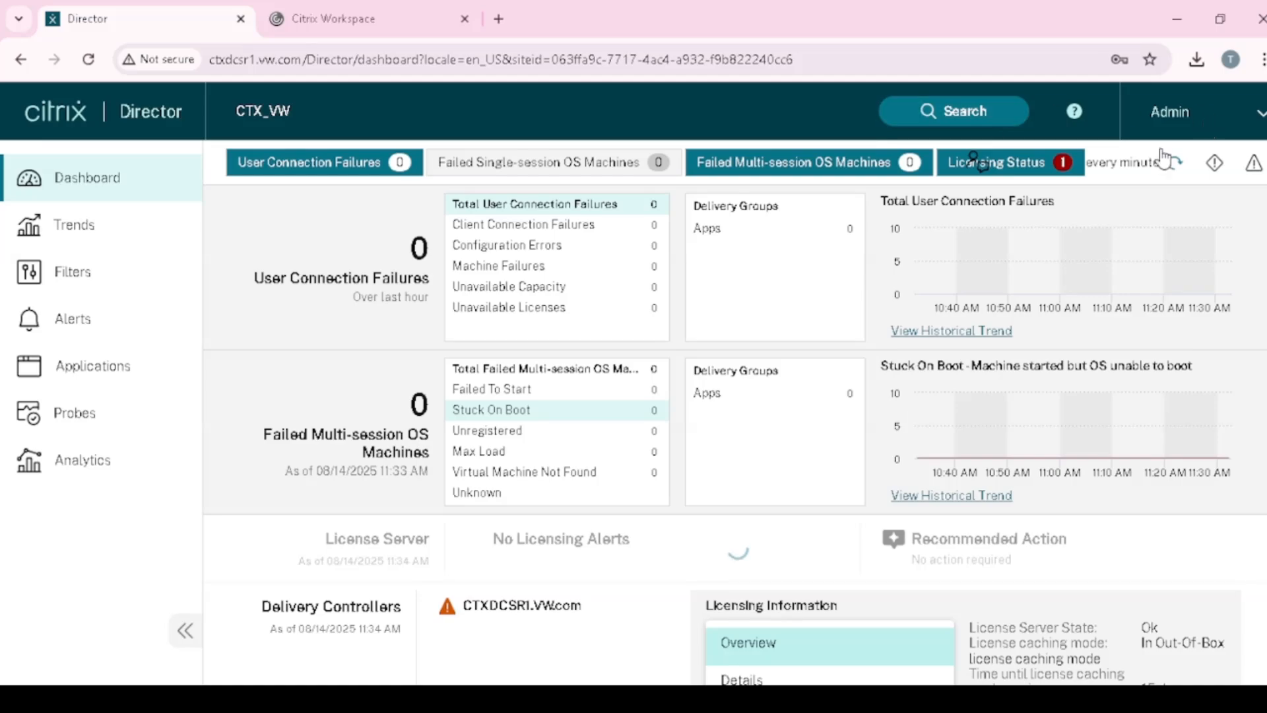
{"action": "left_click", "coordinate": [963, 122]}
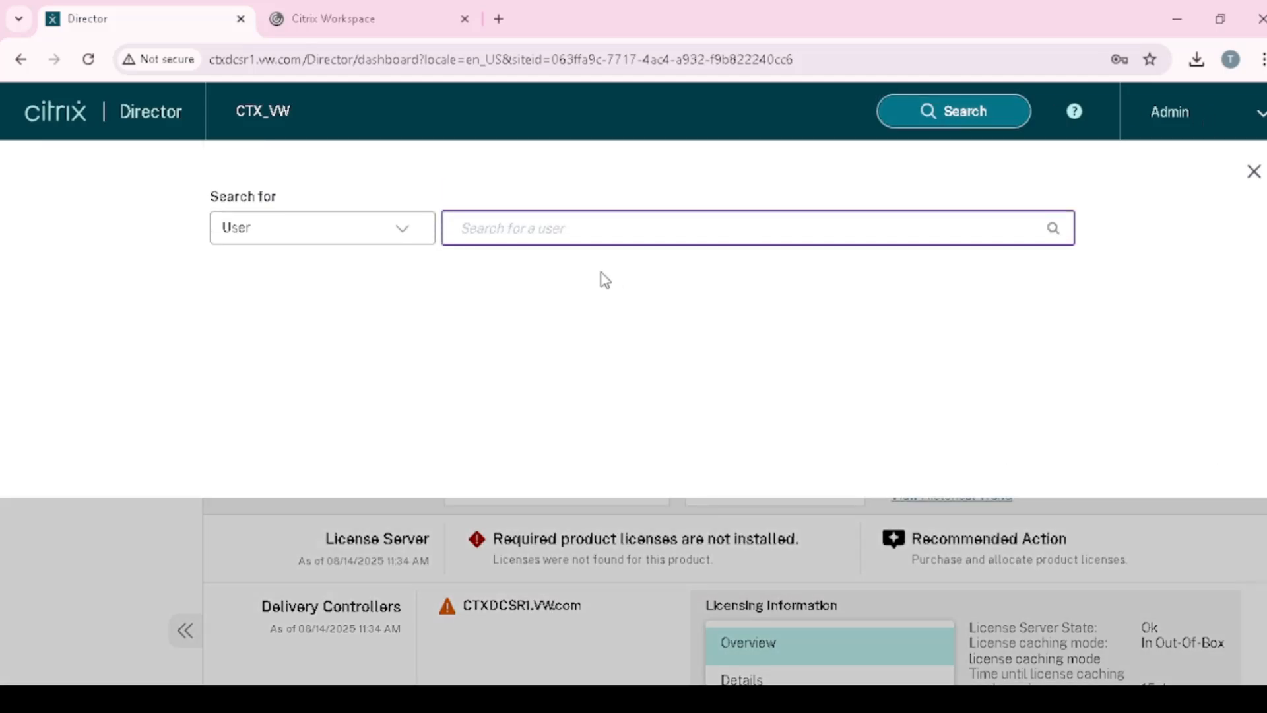
{"action": "left_click", "coordinate": [393, 237]}
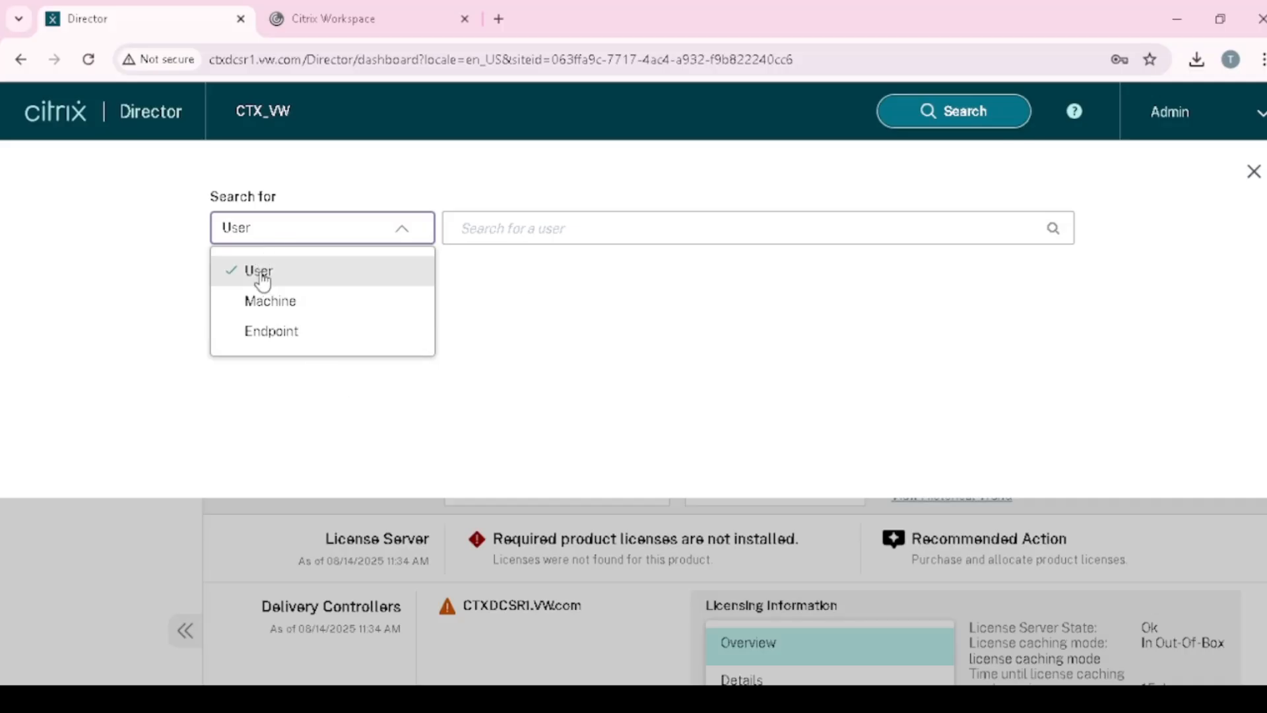
{"action": "left_click", "coordinate": [284, 282]}
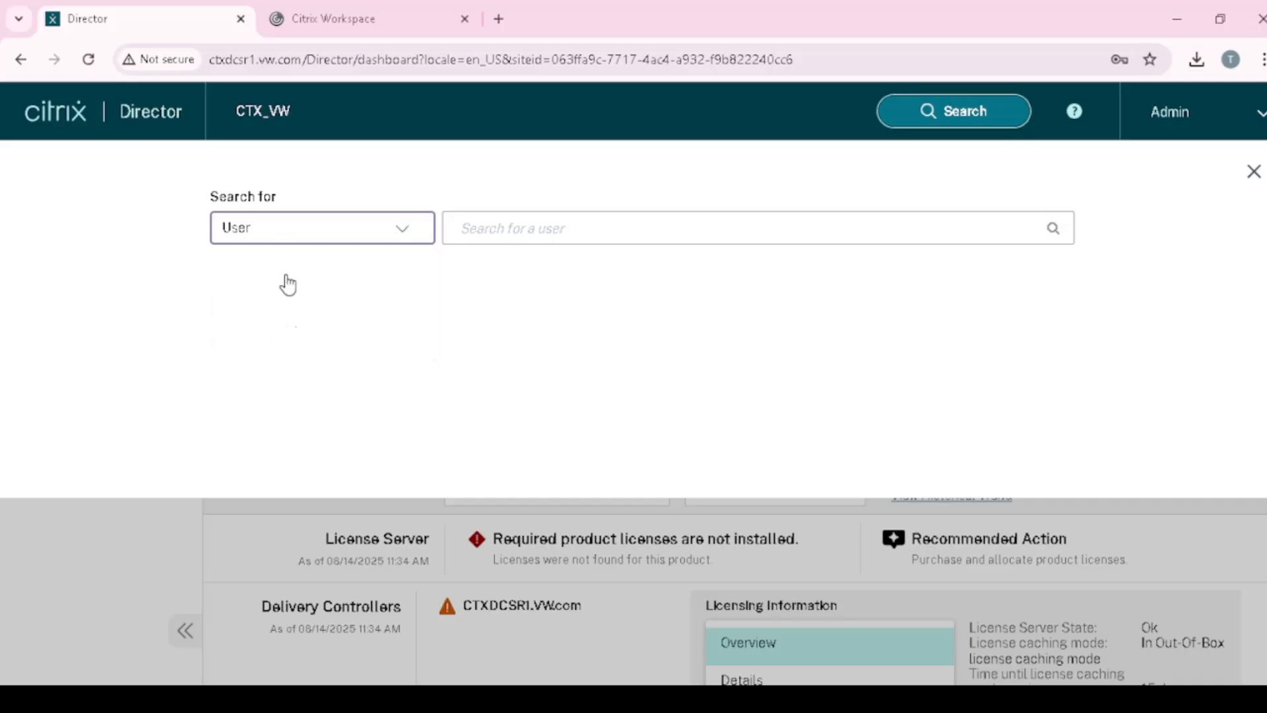
{"action": "left_click", "coordinate": [504, 241]}
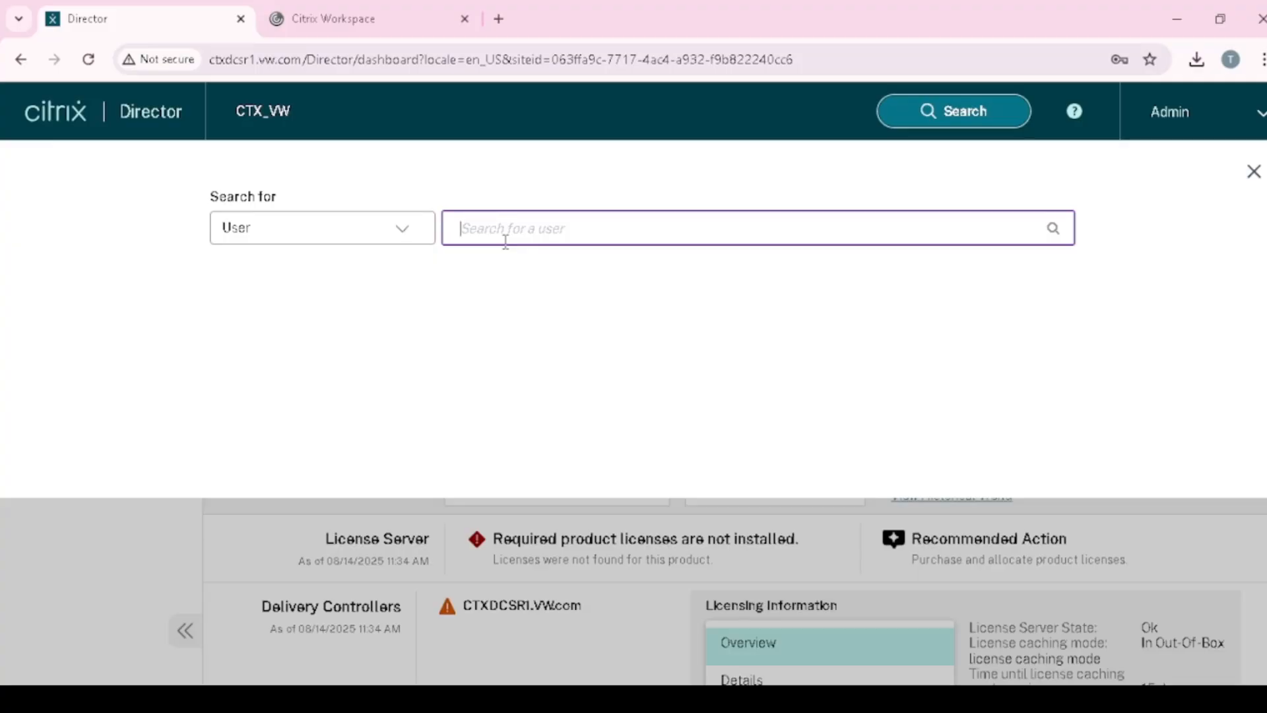
{"action": "type", "text": "Admin"}
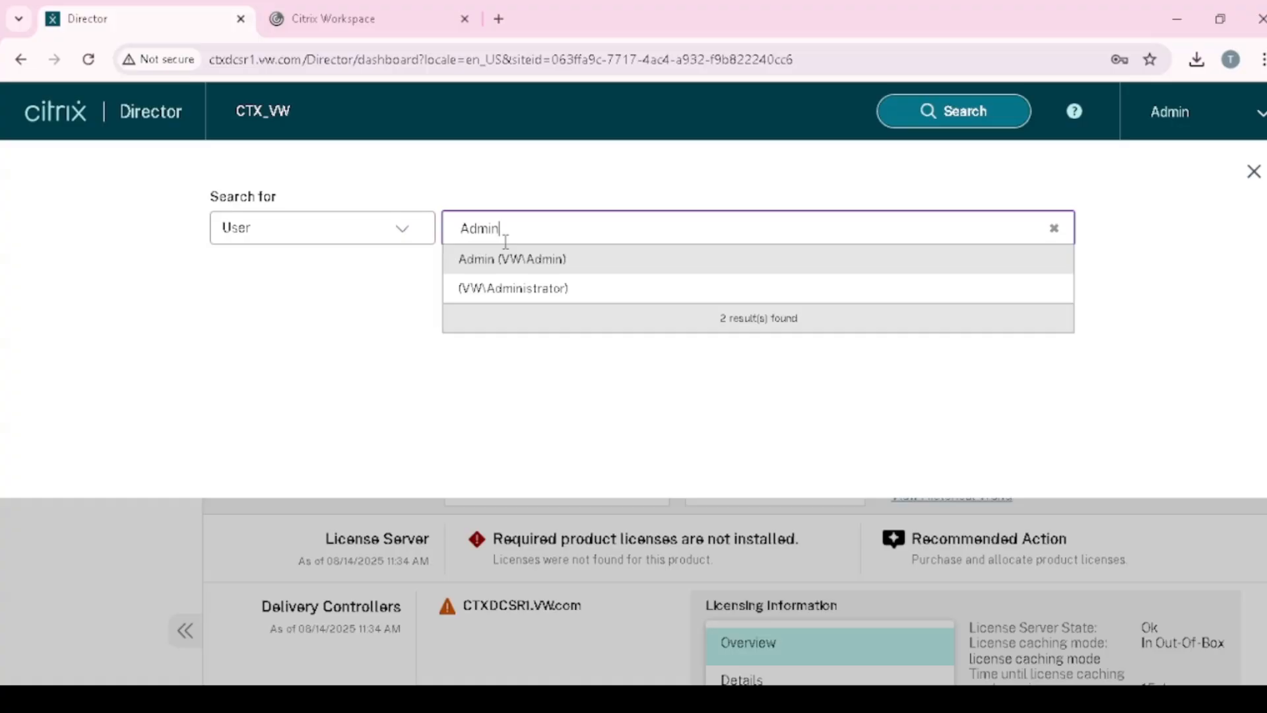
{"action": "left_click", "coordinate": [523, 259]}
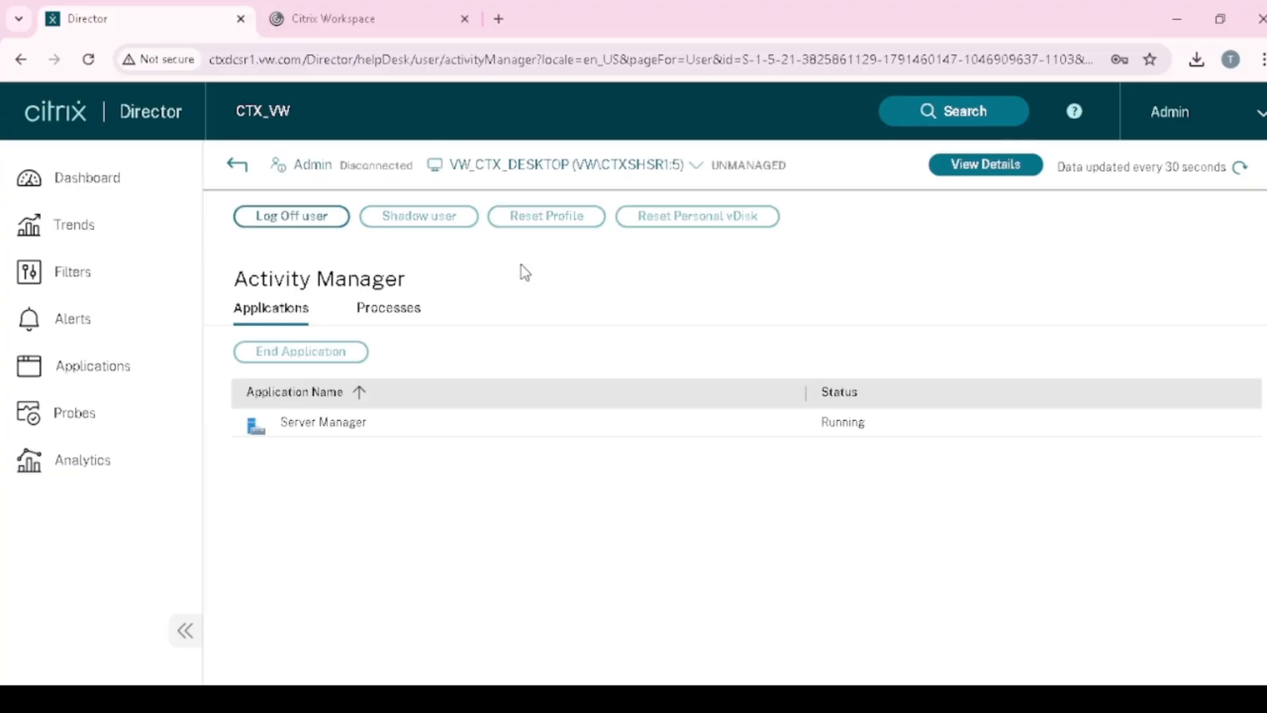
- Refresh the Server Manager session data, then shadow the user's session and confirm
{"action": "left_click", "coordinate": [392, 430]}
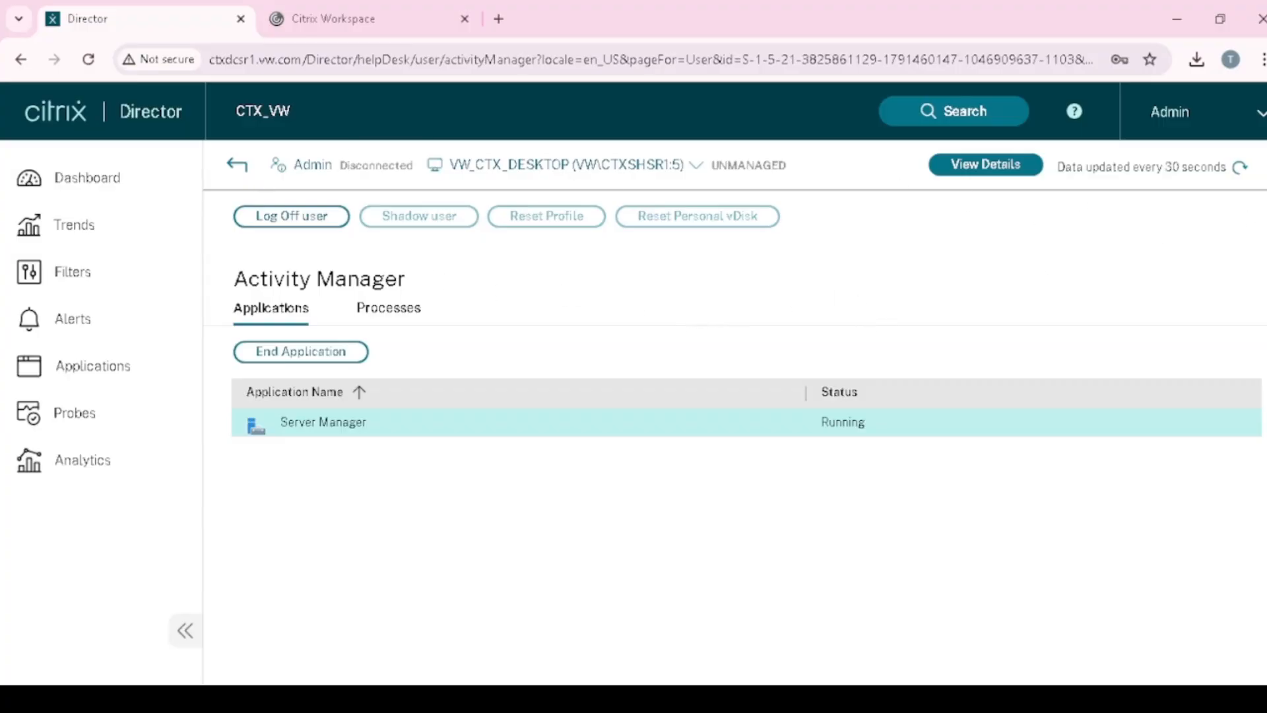
{"action": "left_click", "coordinate": [1244, 170]}
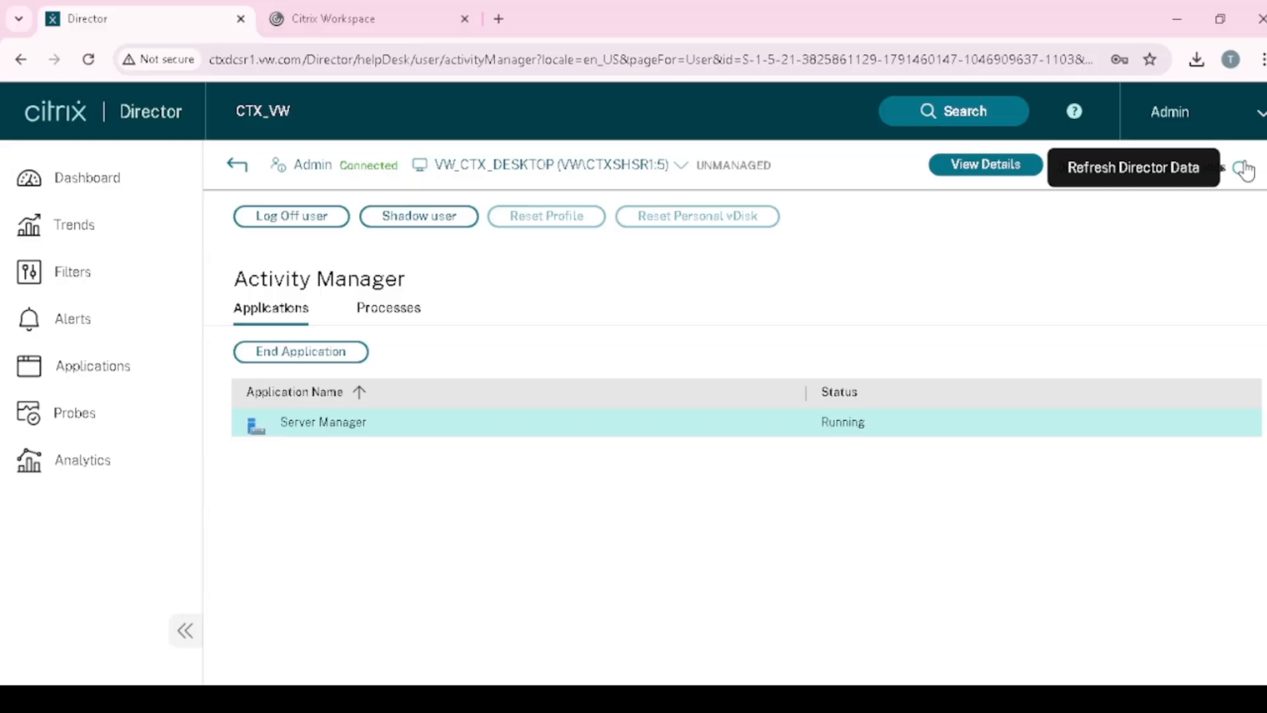
{"action": "left_click", "coordinate": [958, 120]}
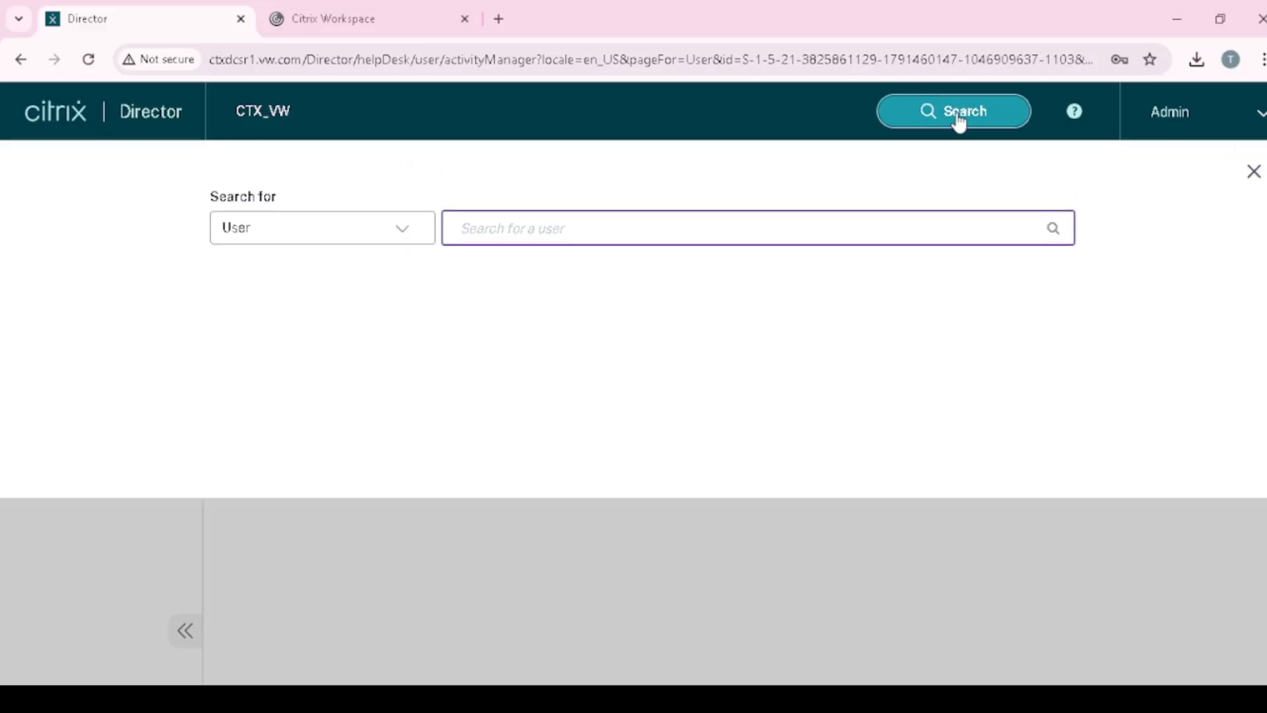
{"action": "left_click", "coordinate": [1253, 173]}
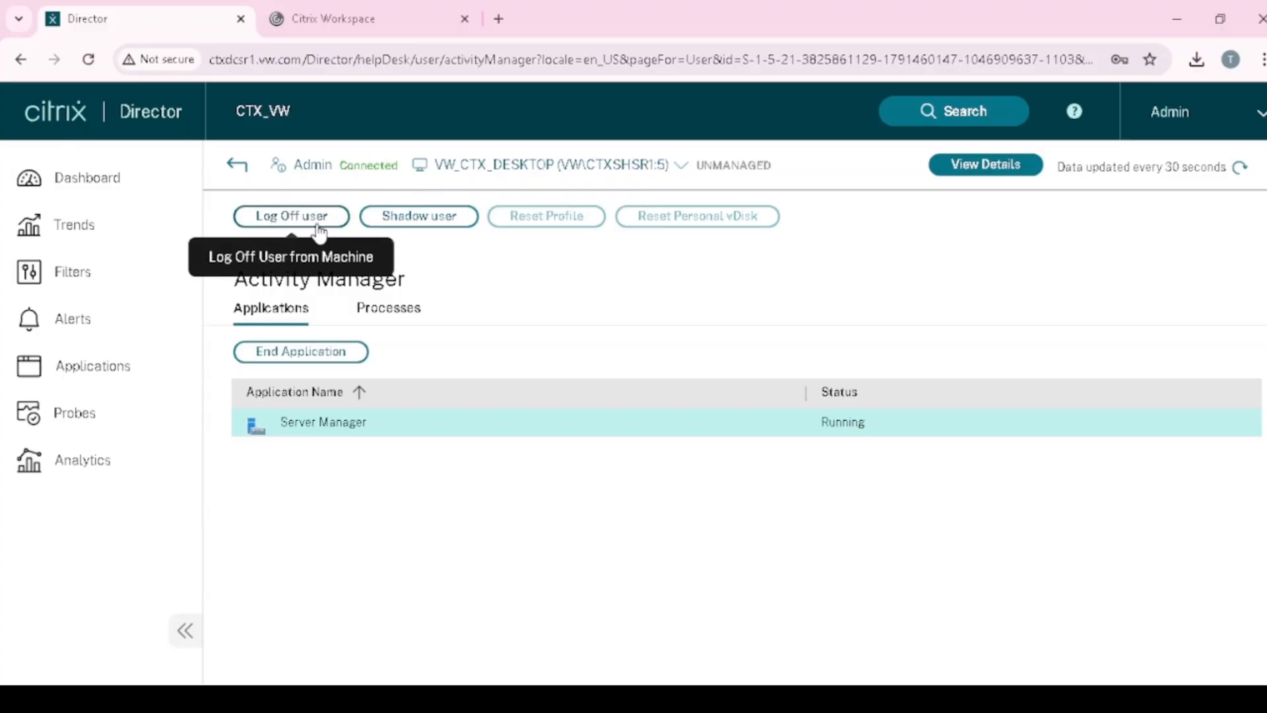
{"action": "left_click", "coordinate": [429, 224]}
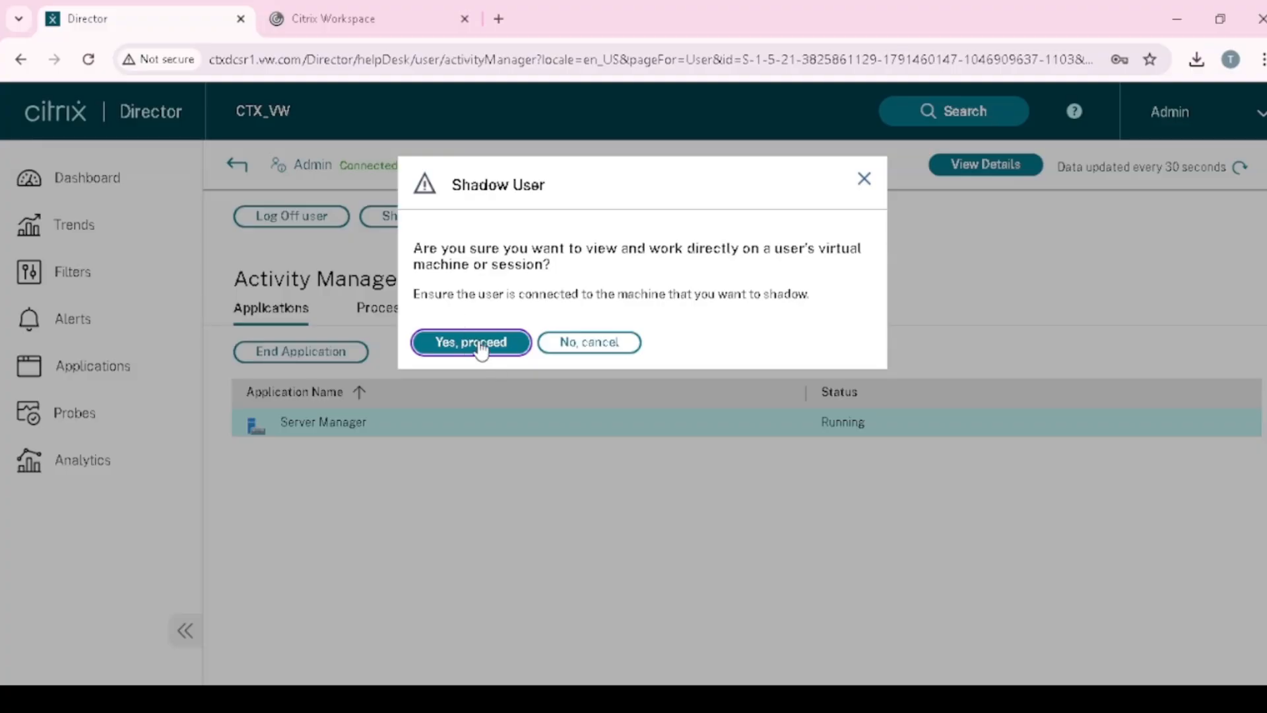
{"action": "left_click", "coordinate": [471, 342]}
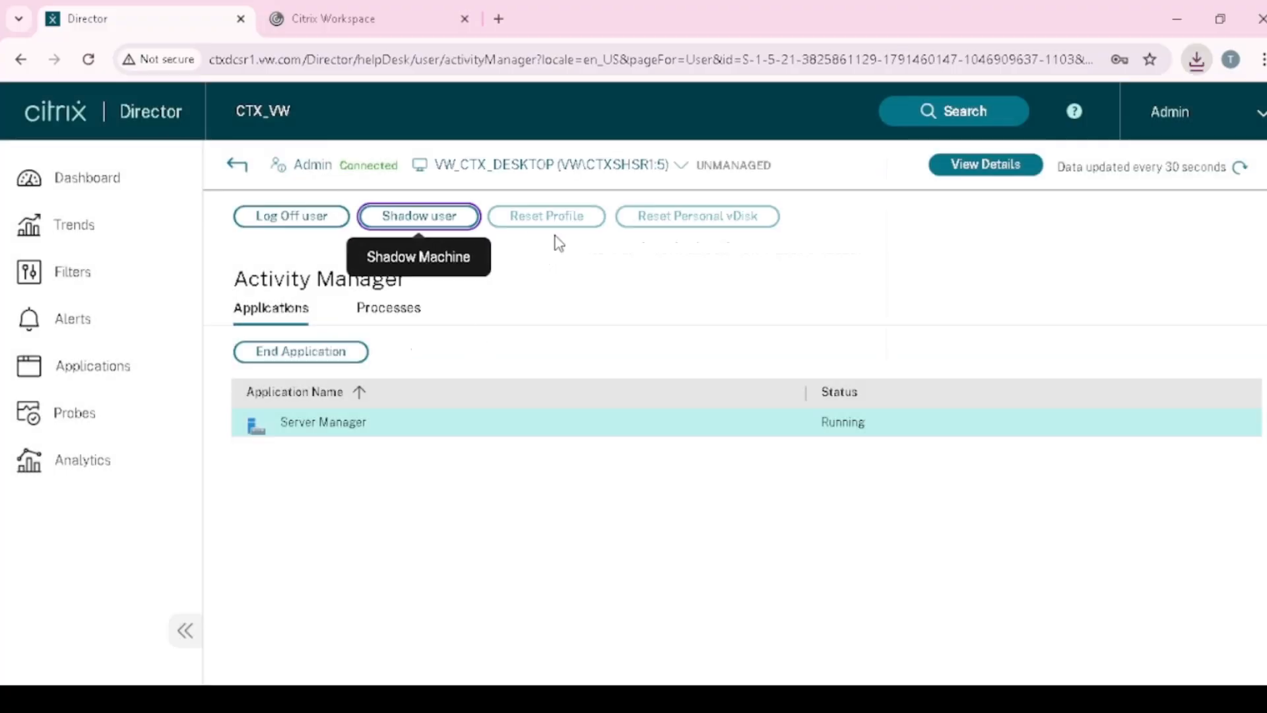
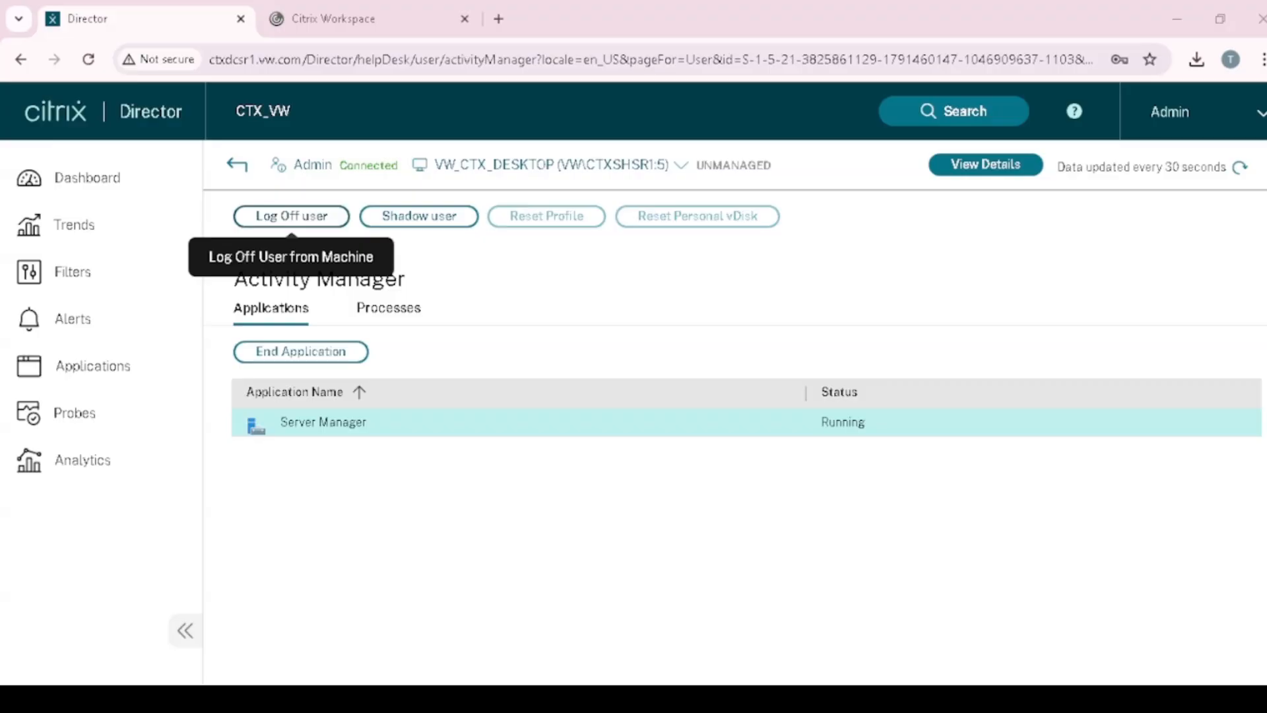
- Cancel the Log Off user prompt and return to the Dashboard overview
{"action": "left_click", "coordinate": [305, 216]}
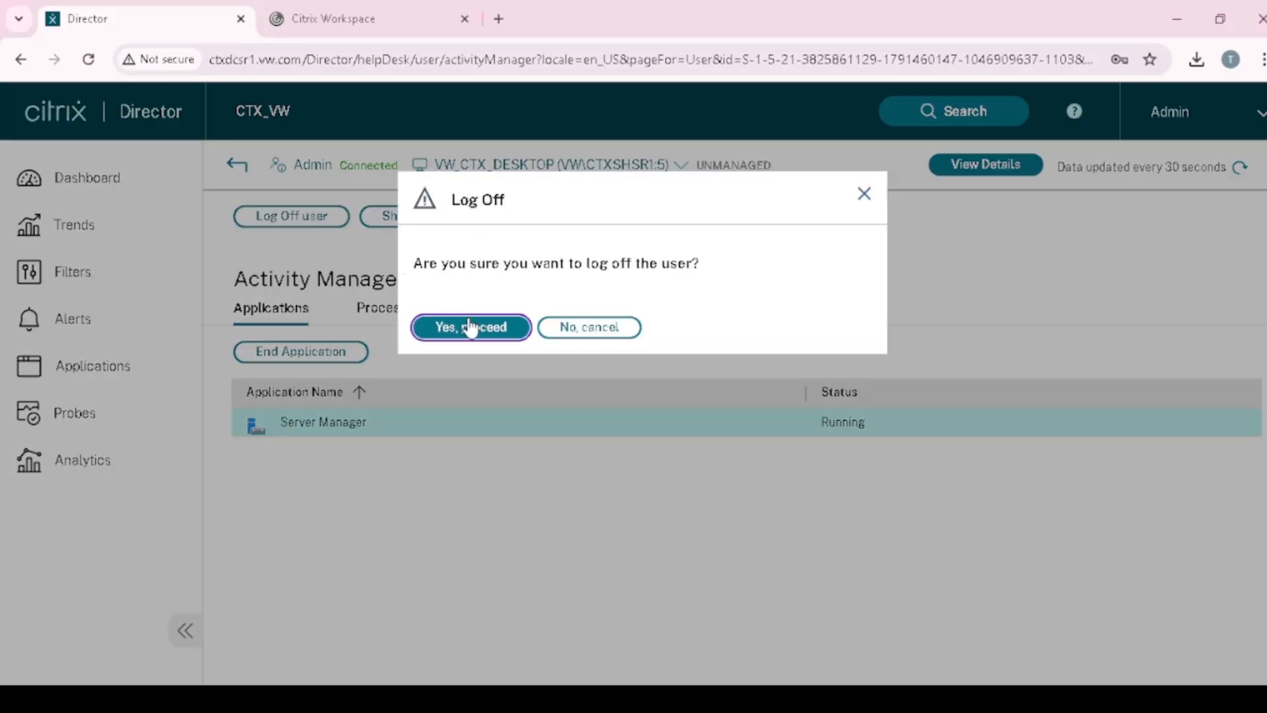
{"action": "left_click", "coordinate": [864, 194]}
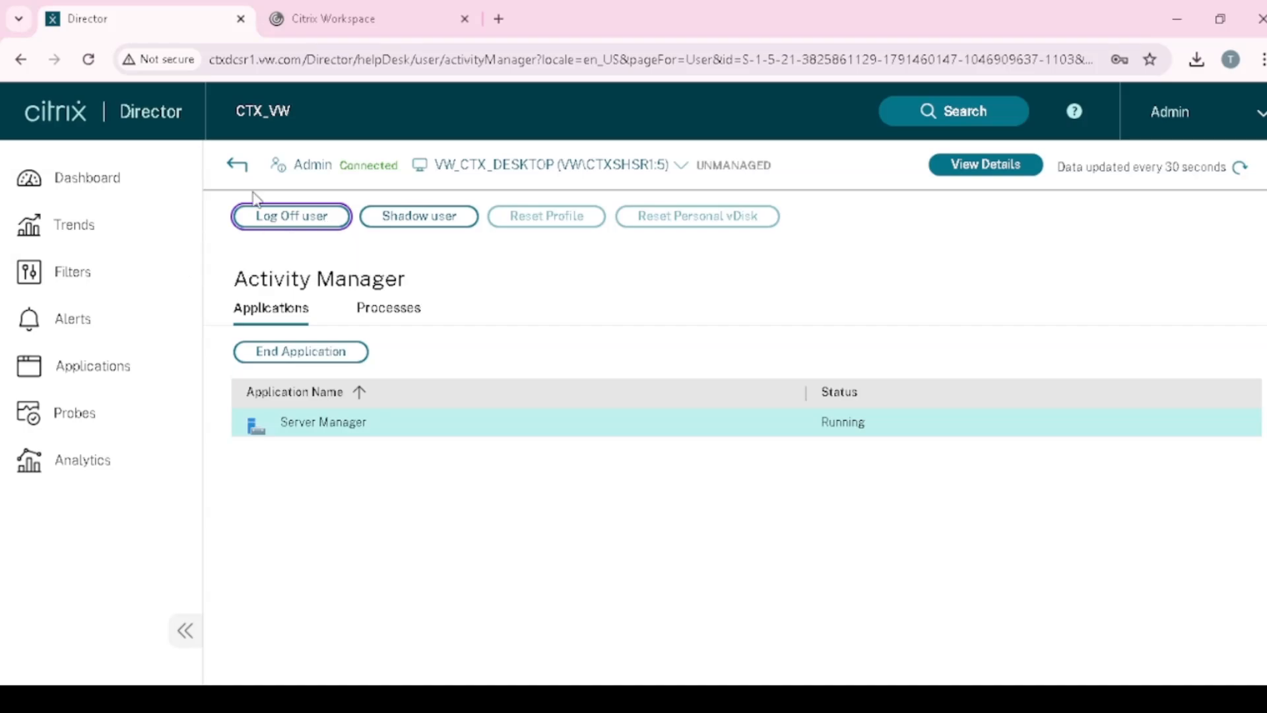
{"action": "left_click", "coordinate": [237, 165]}
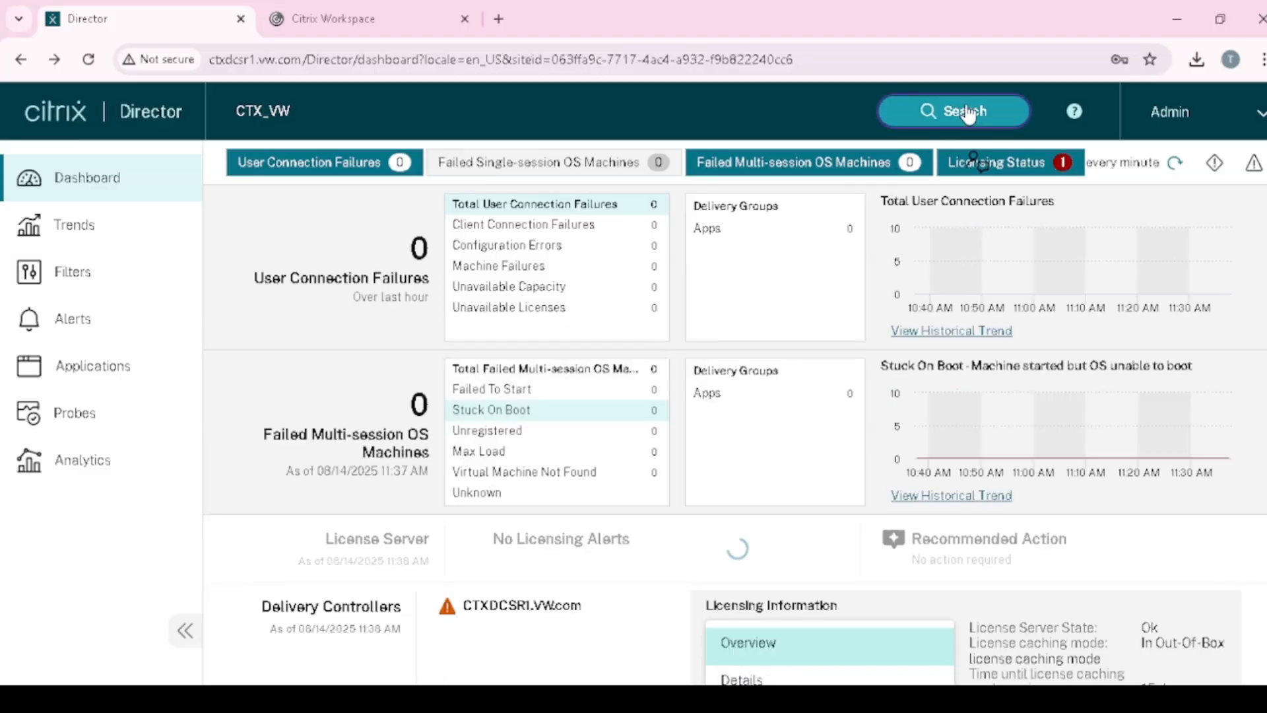
- Search for user 'Hr3', open its Activity Manager and select Document - WordPad
{"action": "left_click", "coordinate": [971, 113]}
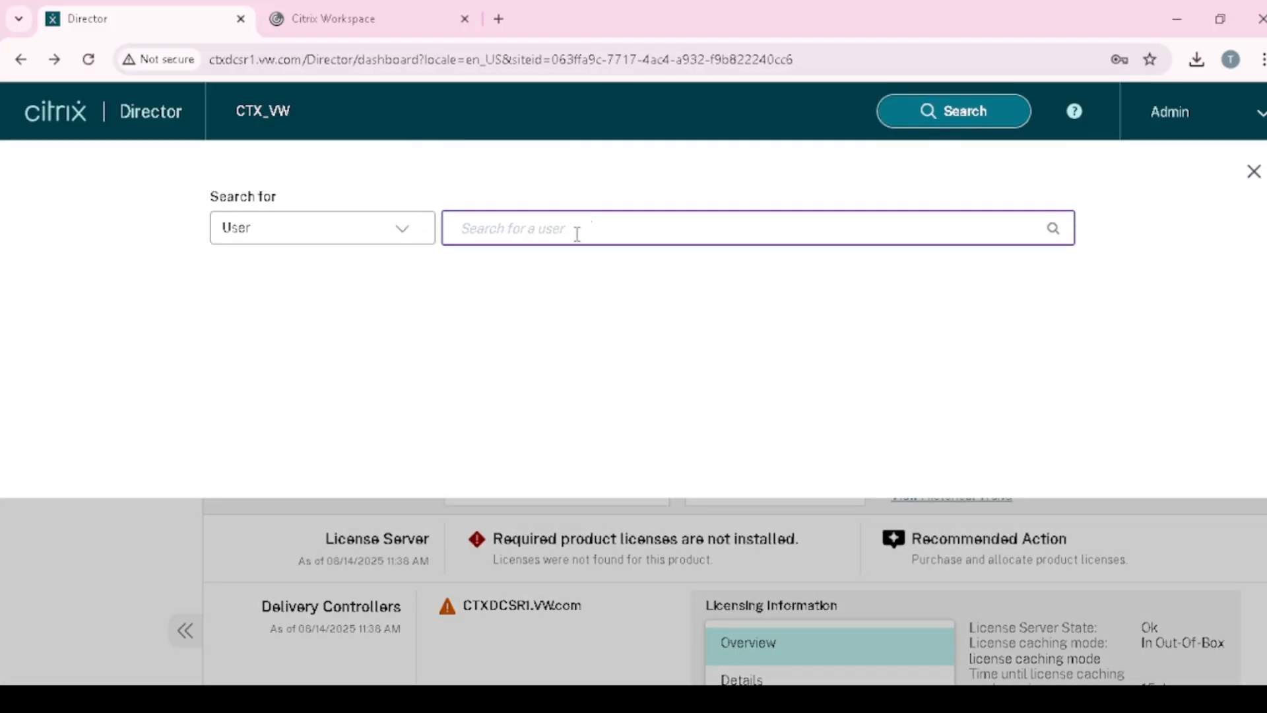
{"action": "type", "text": "Hr3"}
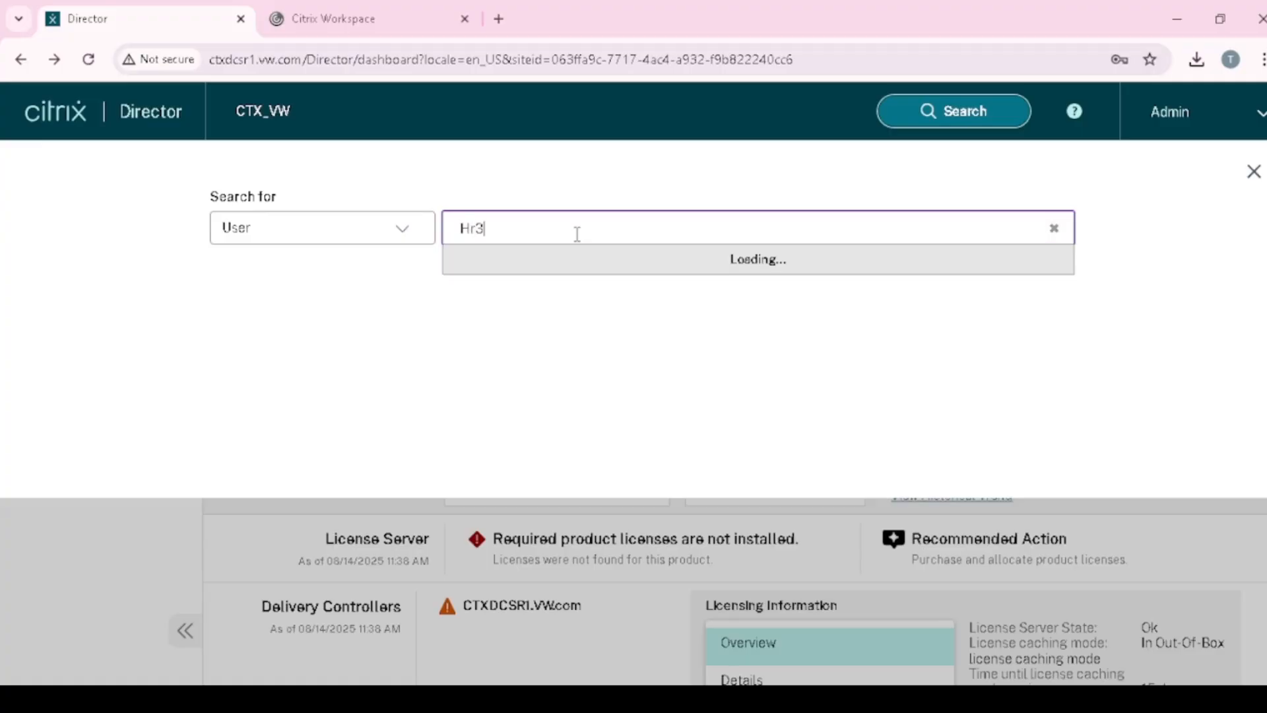
{"action": "left_click", "coordinate": [536, 259]}
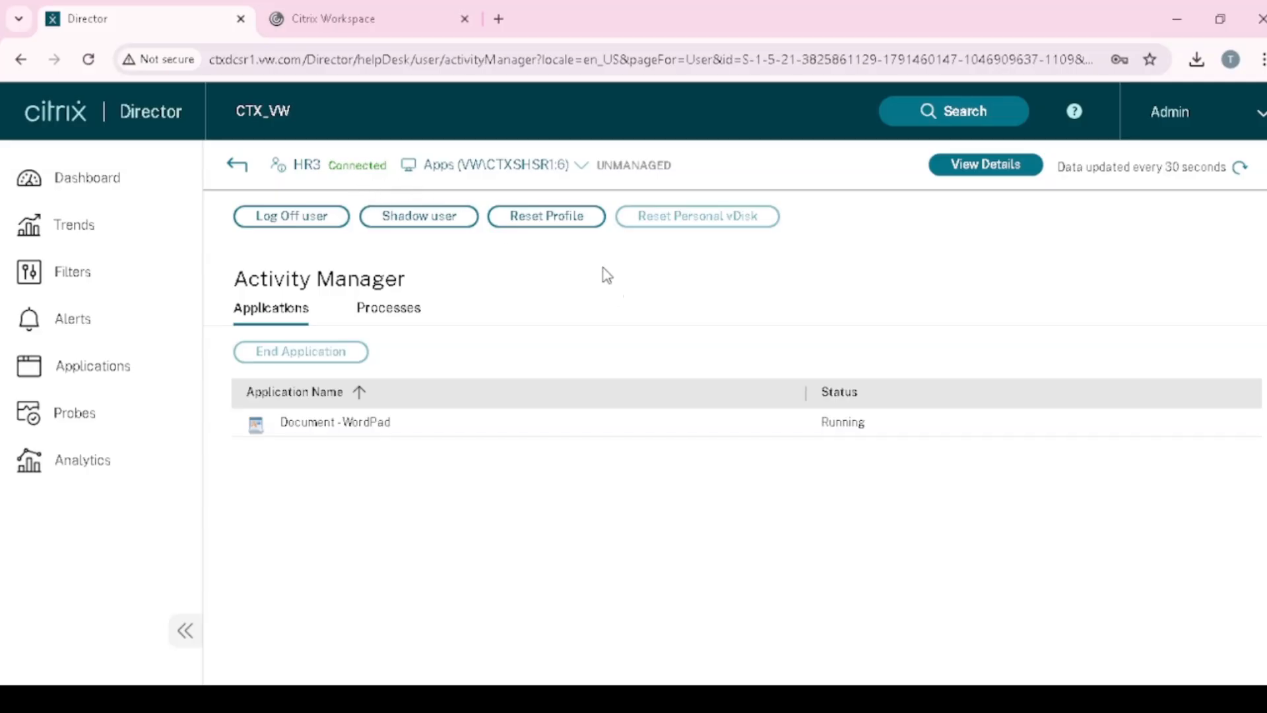
{"action": "left_click", "coordinate": [404, 428]}
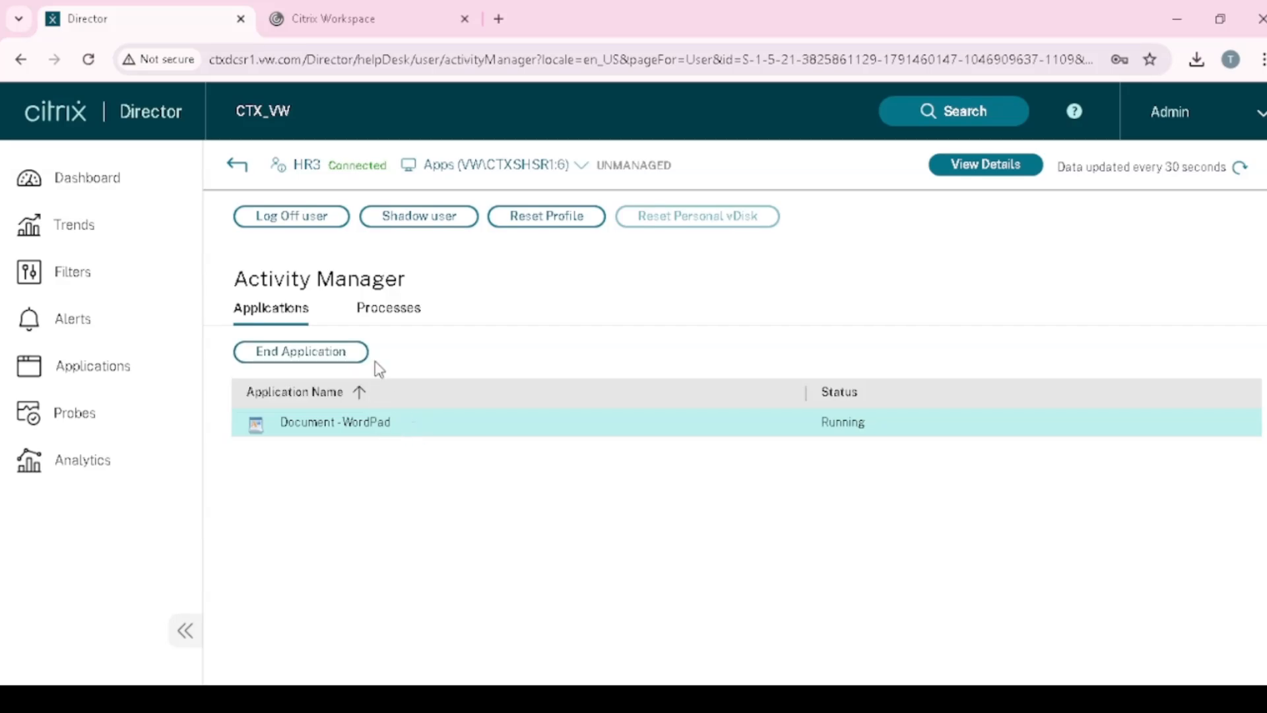
- Show the session's Processes list and scroll through its CPU and memory figures
{"action": "left_click", "coordinate": [404, 319]}
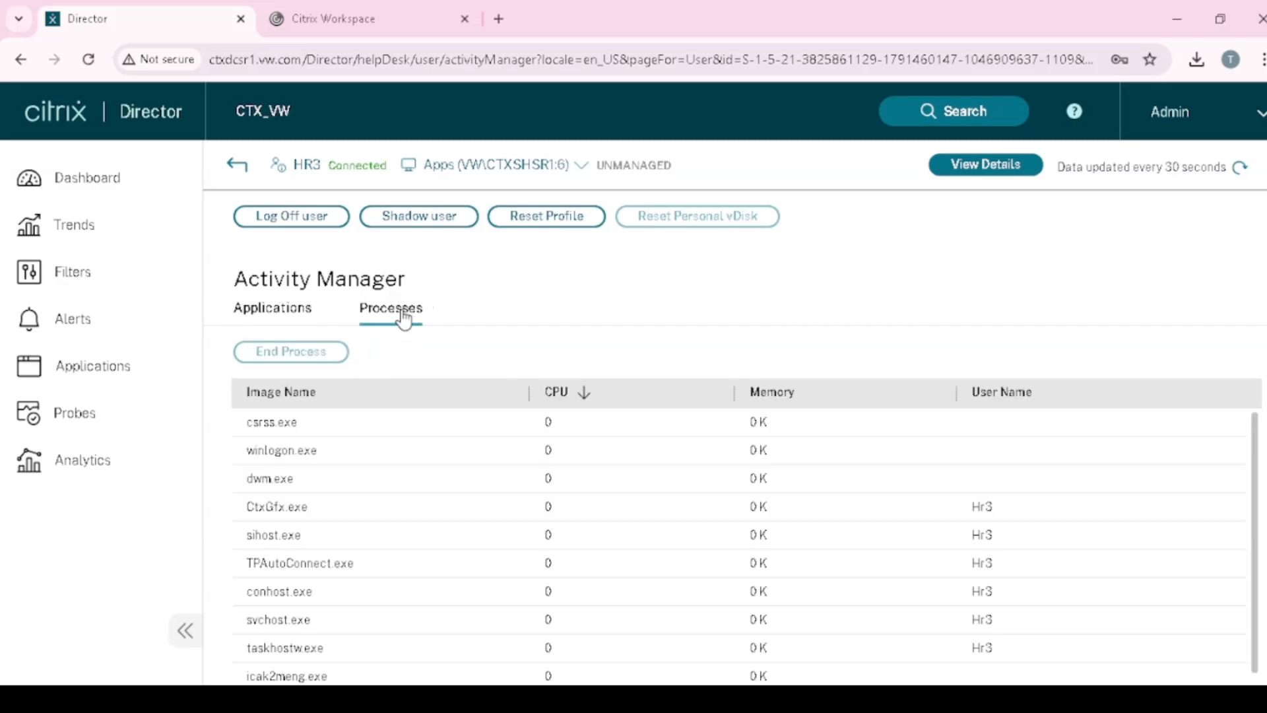
{"action": "scroll", "coordinate": [551, 485], "scroll_direction": "down", "scroll_amount": 1}
{"action": "scroll", "coordinate": [555, 498], "scroll_direction": "down", "scroll_amount": 2}
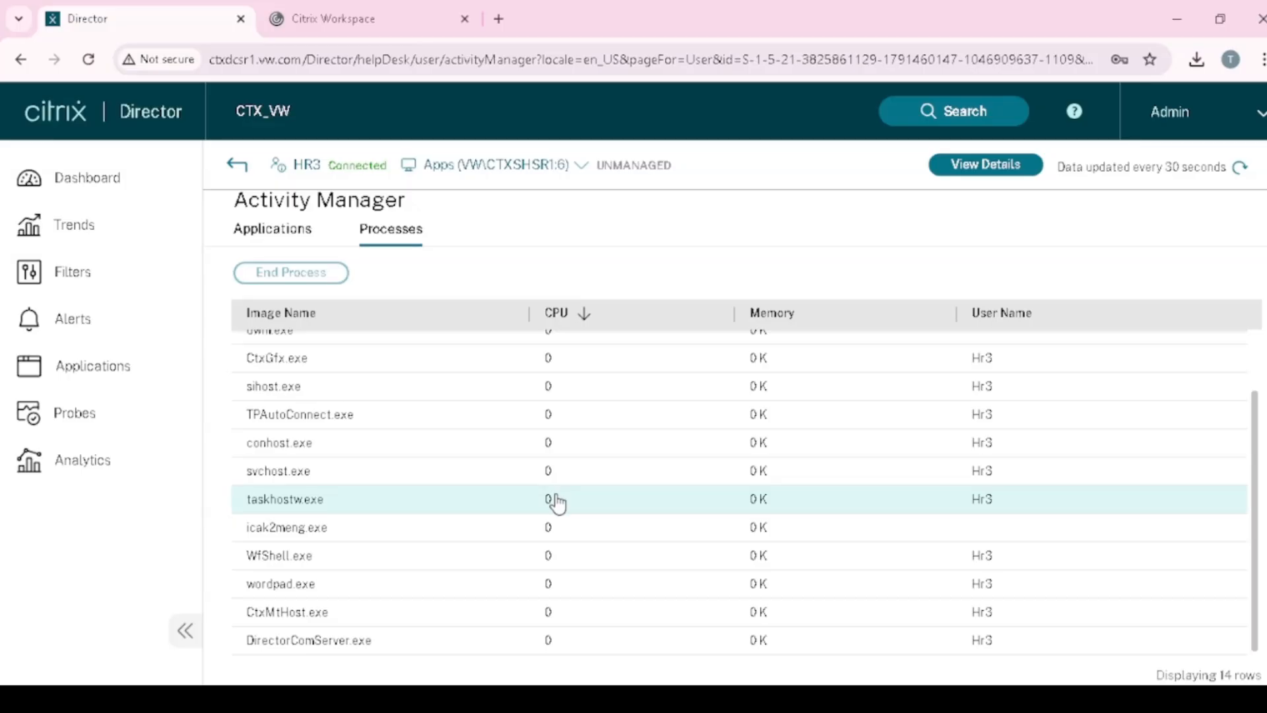
{"action": "scroll", "coordinate": [529, 541], "scroll_direction": "up", "scroll_amount": 4}
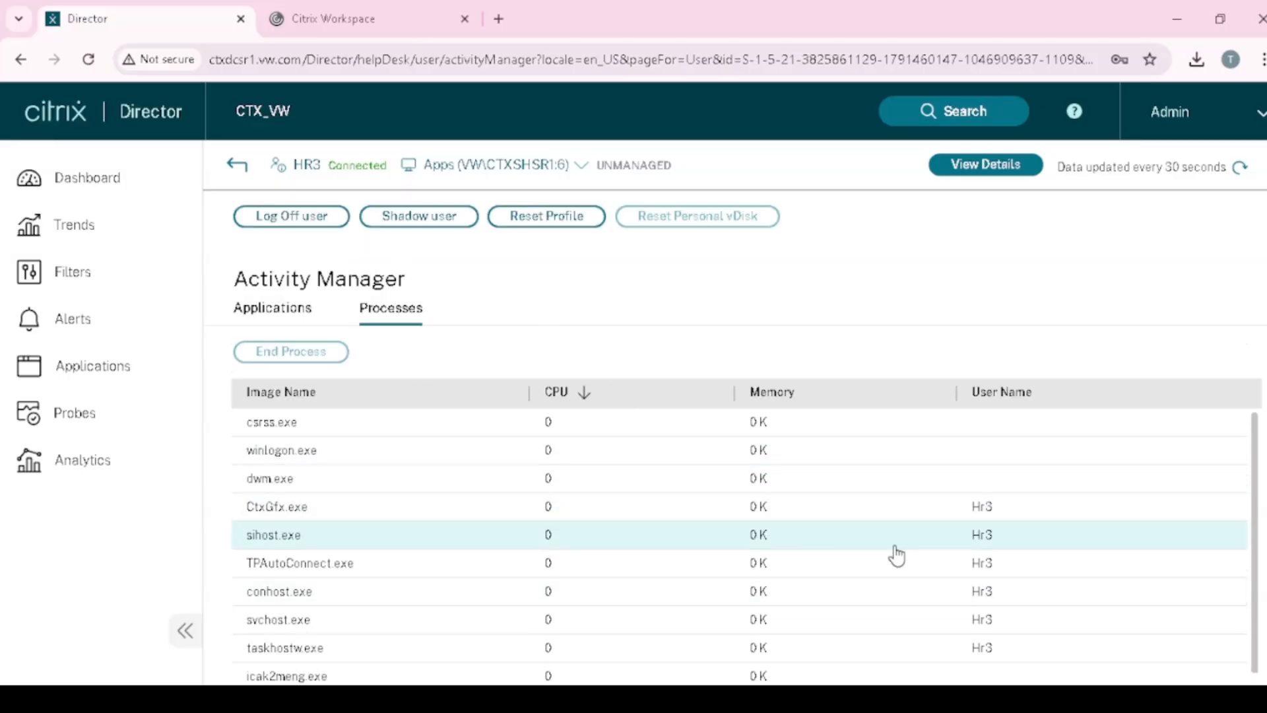
{"action": "scroll", "coordinate": [919, 588], "scroll_direction": "down", "scroll_amount": 2}
{"action": "scroll", "coordinate": [786, 566], "scroll_direction": "up", "scroll_amount": 2}
{"action": "scroll", "coordinate": [779, 557], "scroll_direction": "down", "scroll_amount": 3}
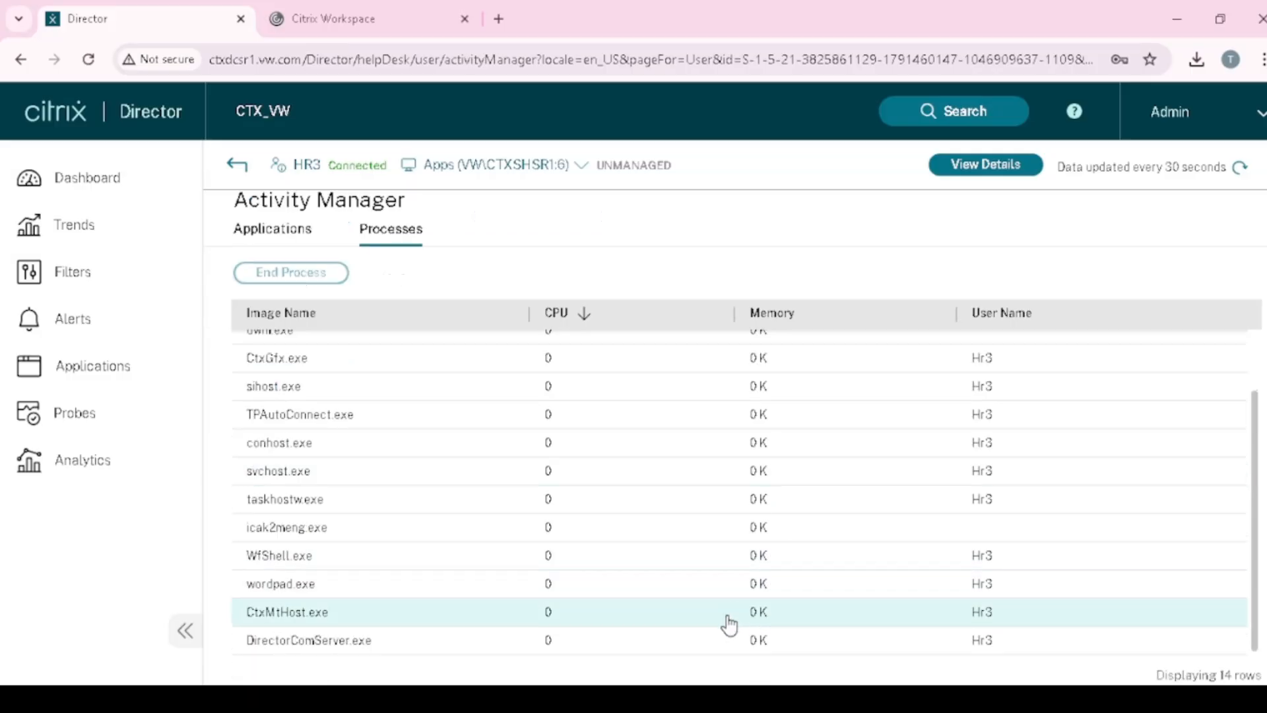
{"action": "scroll", "coordinate": [679, 597], "scroll_direction": "up", "scroll_amount": 4}
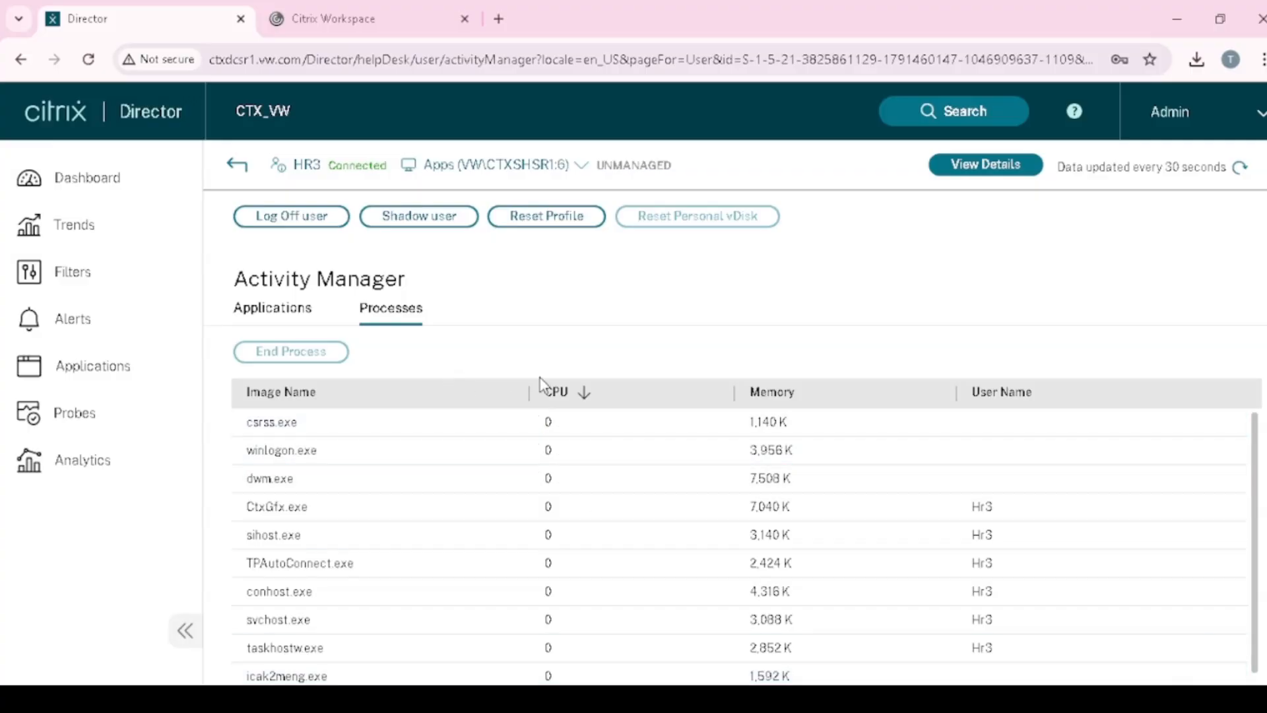
{"action": "scroll", "coordinate": [854, 588], "scroll_direction": "down", "scroll_amount": 3}
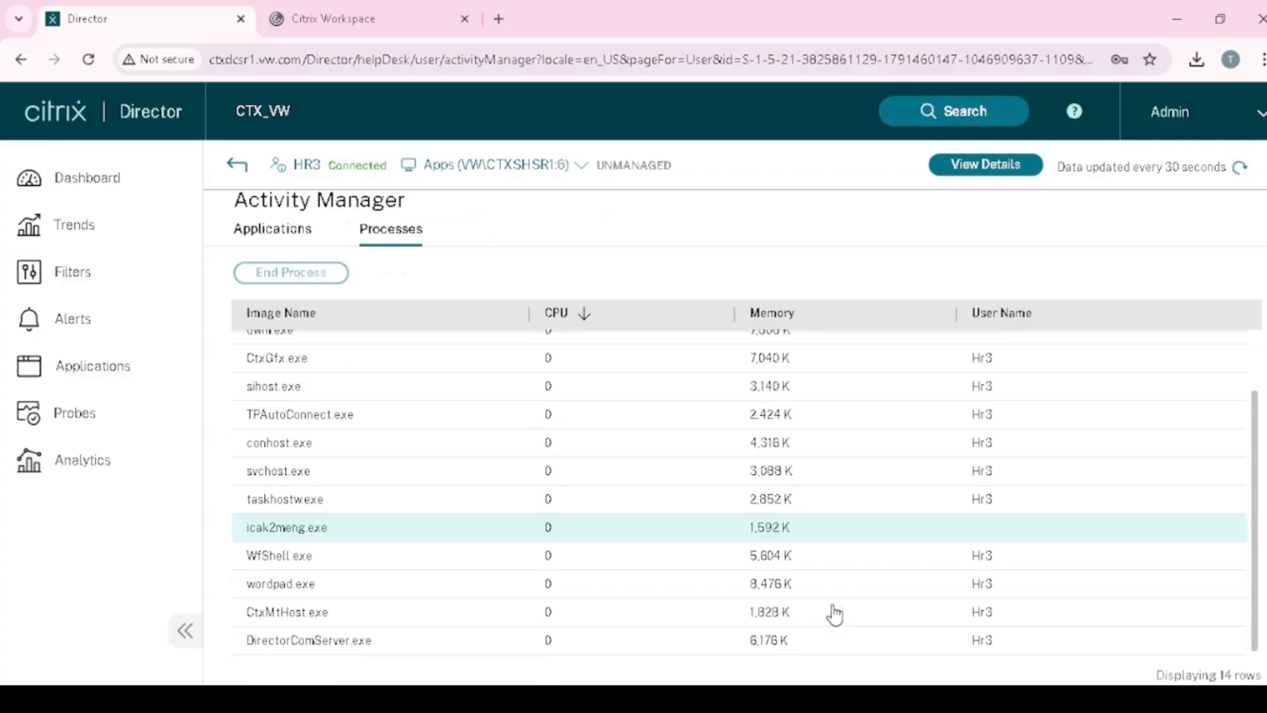
{"action": "scroll", "coordinate": [726, 528], "scroll_direction": "up", "scroll_amount": 3}
{"action": "scroll", "coordinate": [758, 475], "scroll_direction": "down", "scroll_amount": 2}
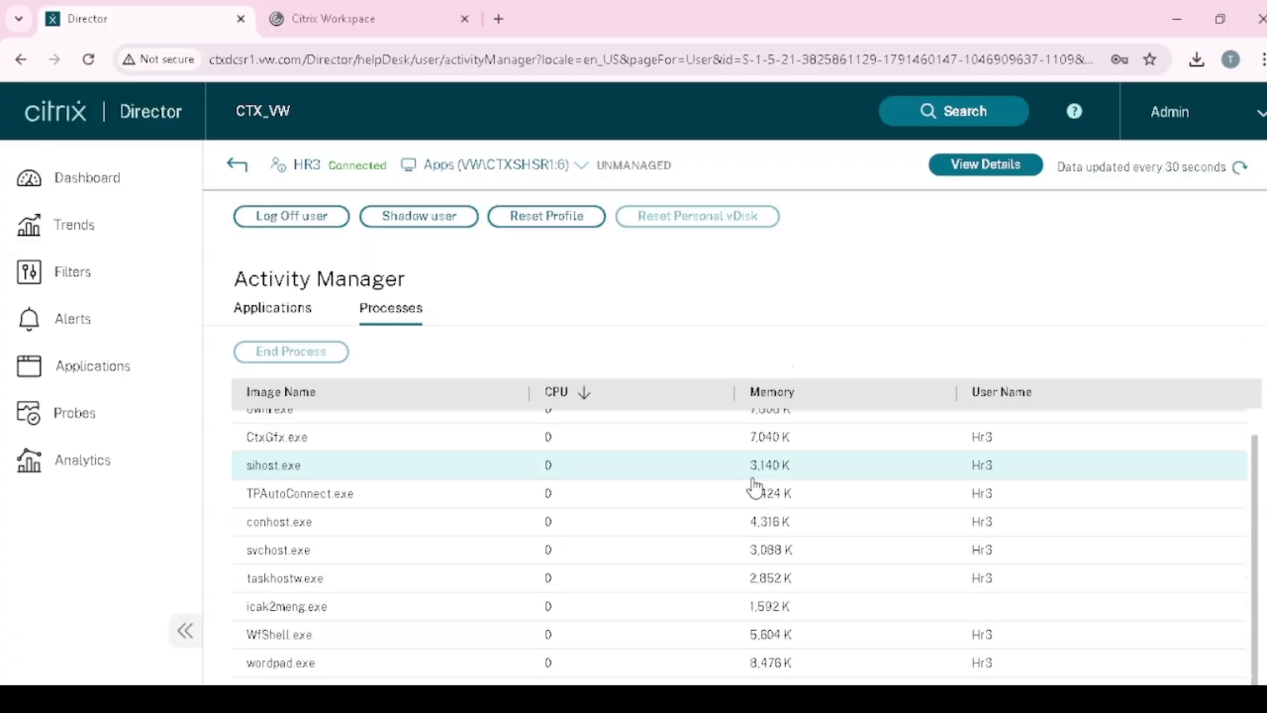
{"action": "scroll", "coordinate": [766, 528], "scroll_direction": "down", "scroll_amount": 3}
{"action": "scroll", "coordinate": [777, 638], "scroll_direction": "up", "scroll_amount": 3}
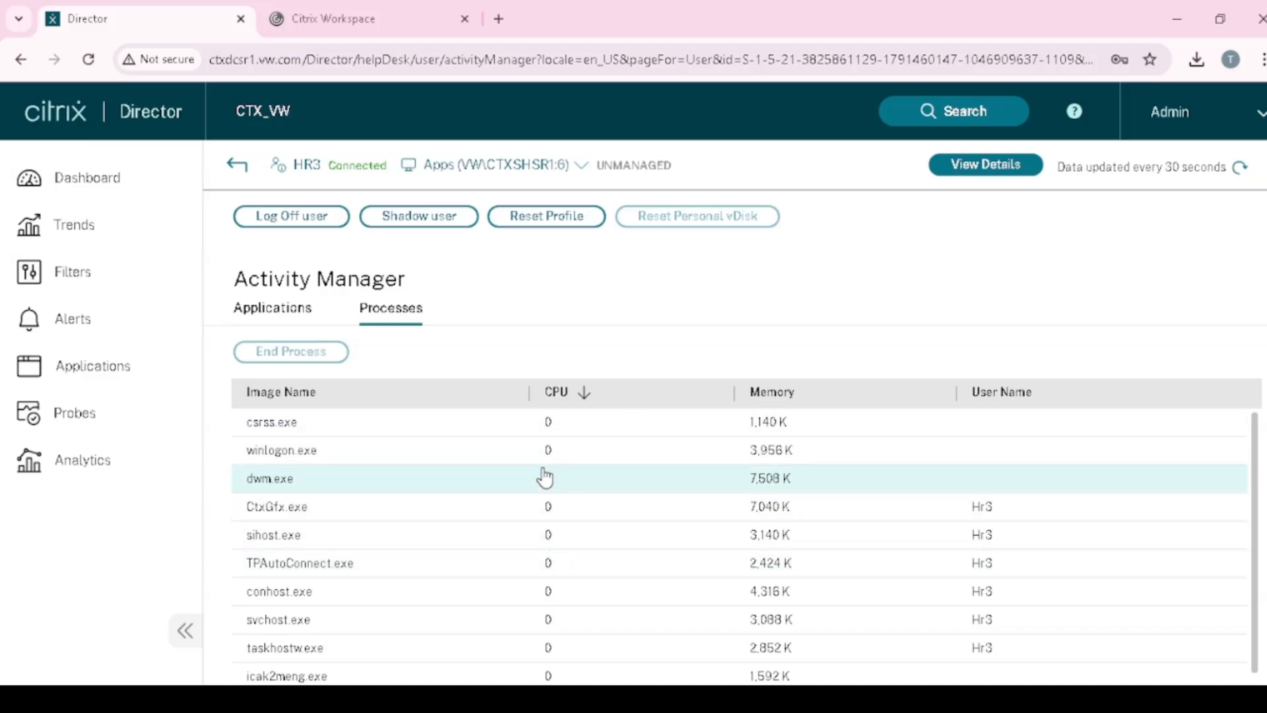
- Inspect the csrss.exe, CtxGfx.exe and TPAutoConnect.exe processes
{"action": "scroll", "coordinate": [972, 553], "scroll_direction": "down", "scroll_amount": 1}
{"action": "scroll", "coordinate": [972, 553], "scroll_direction": "up", "scroll_amount": 3}
{"action": "left_click", "coordinate": [344, 436]}
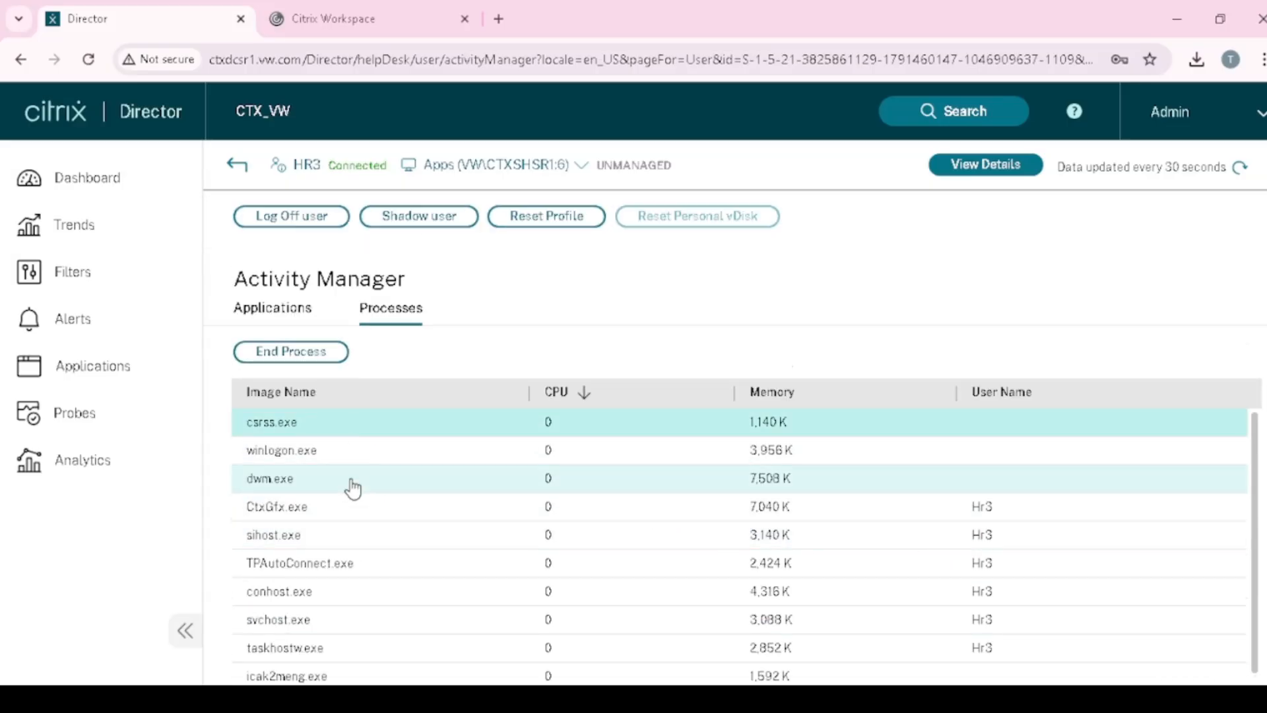
{"action": "left_click", "coordinate": [297, 511]}
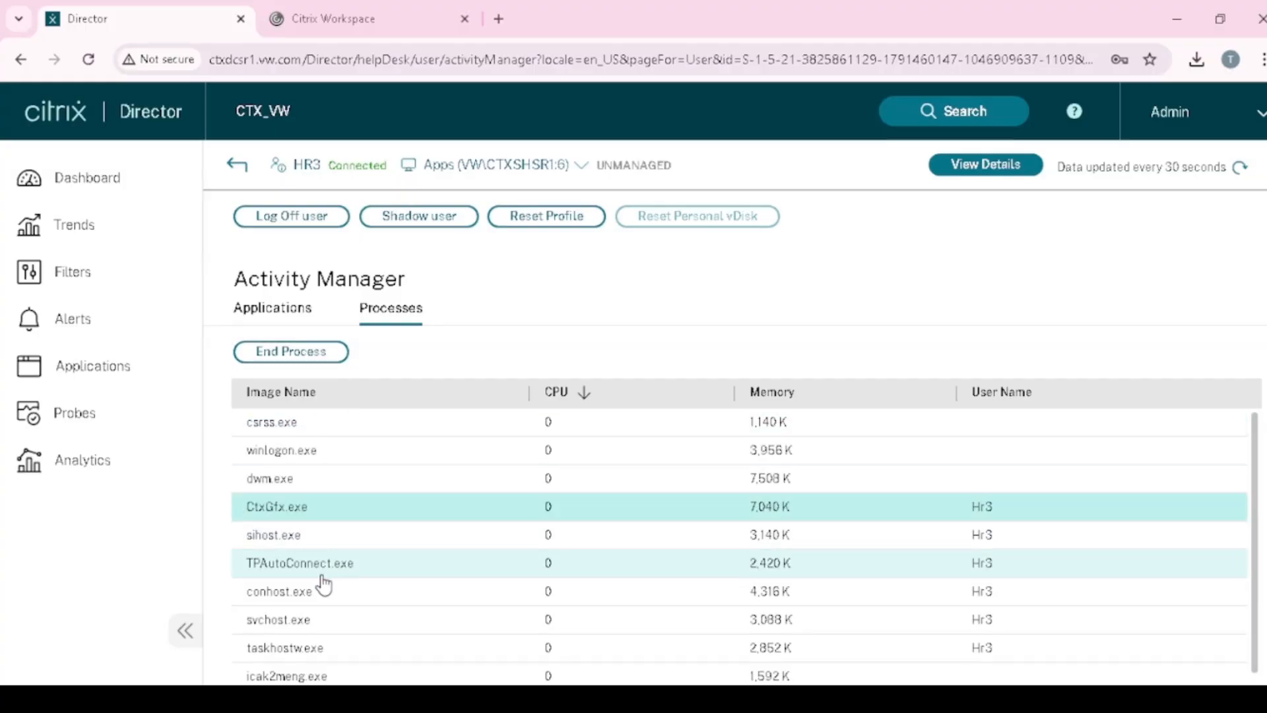
{"action": "left_click", "coordinate": [324, 579]}
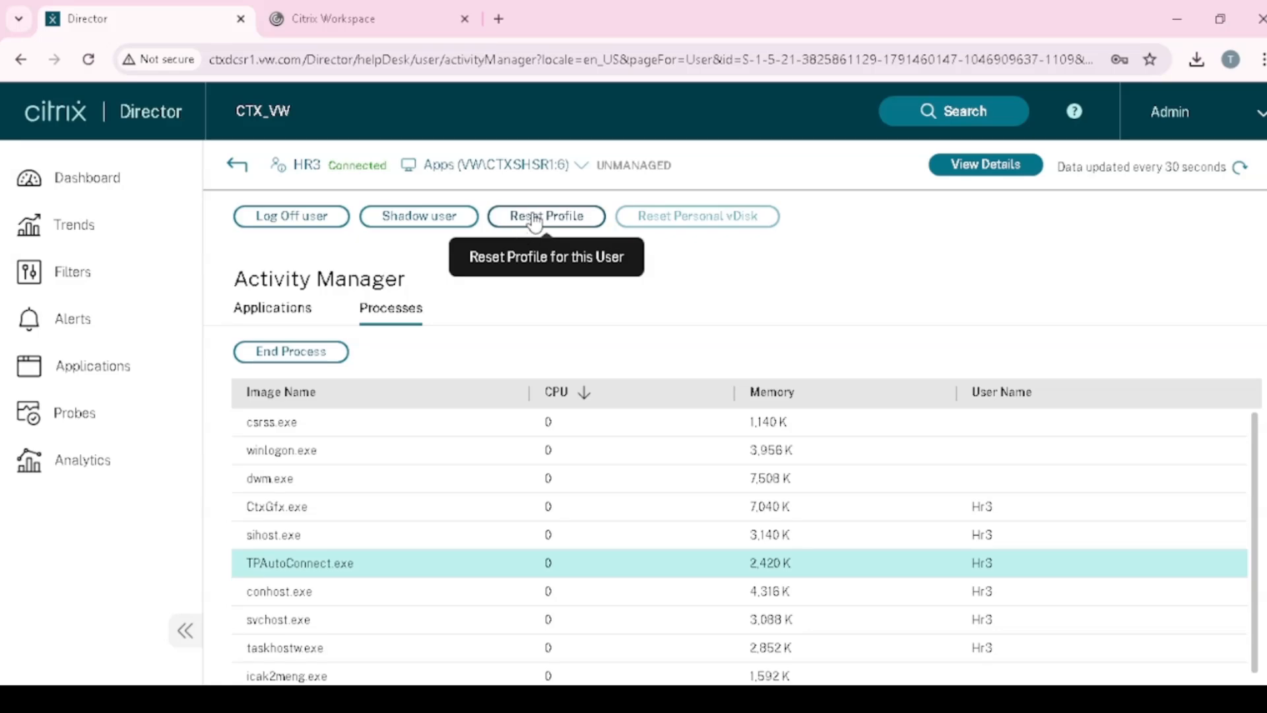
- Reset the HR user's profile and confirm logging the user off
{"action": "left_click", "coordinate": [555, 228]}
{"action": "left_click", "coordinate": [501, 356]}
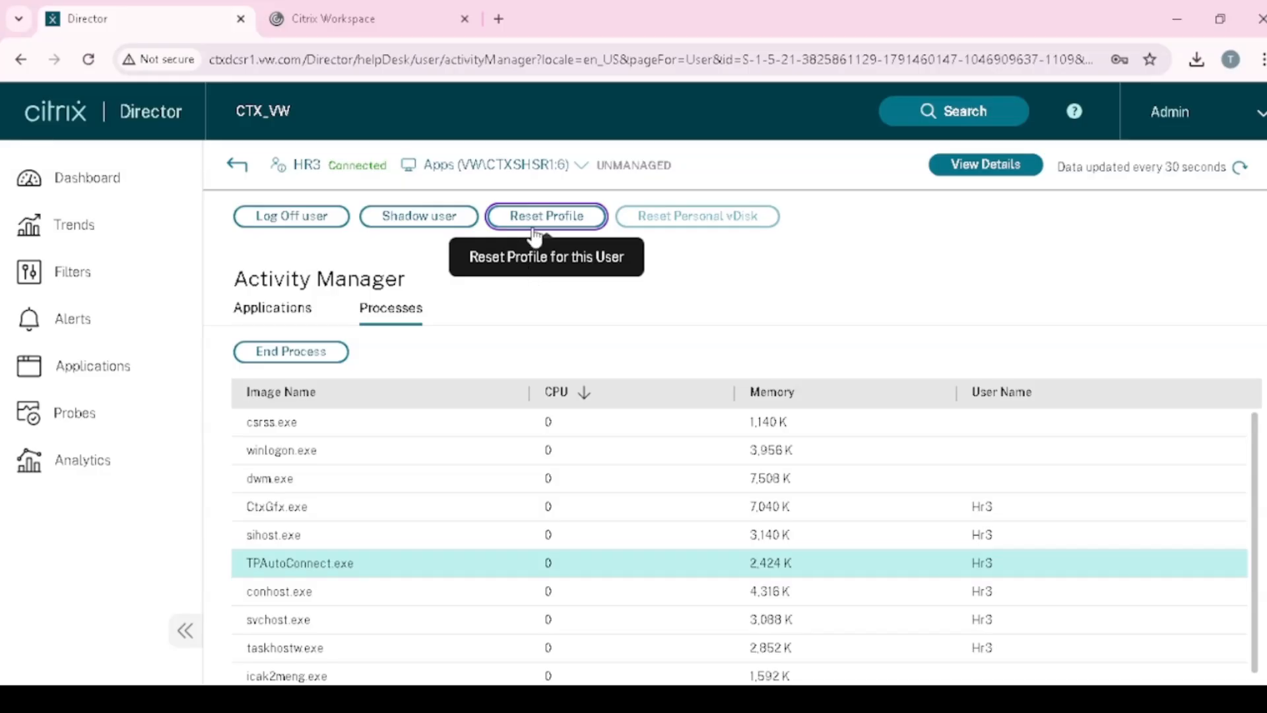
{"action": "left_click", "coordinate": [306, 224]}
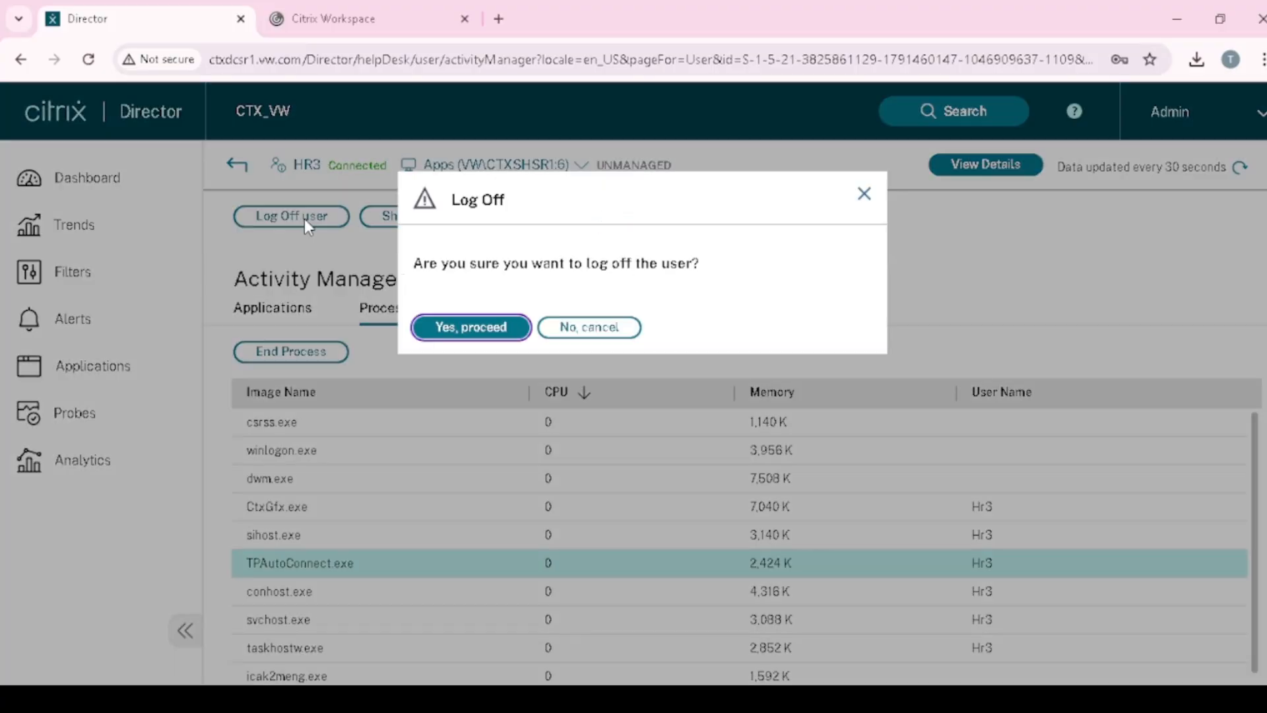
{"action": "left_click", "coordinate": [479, 334]}
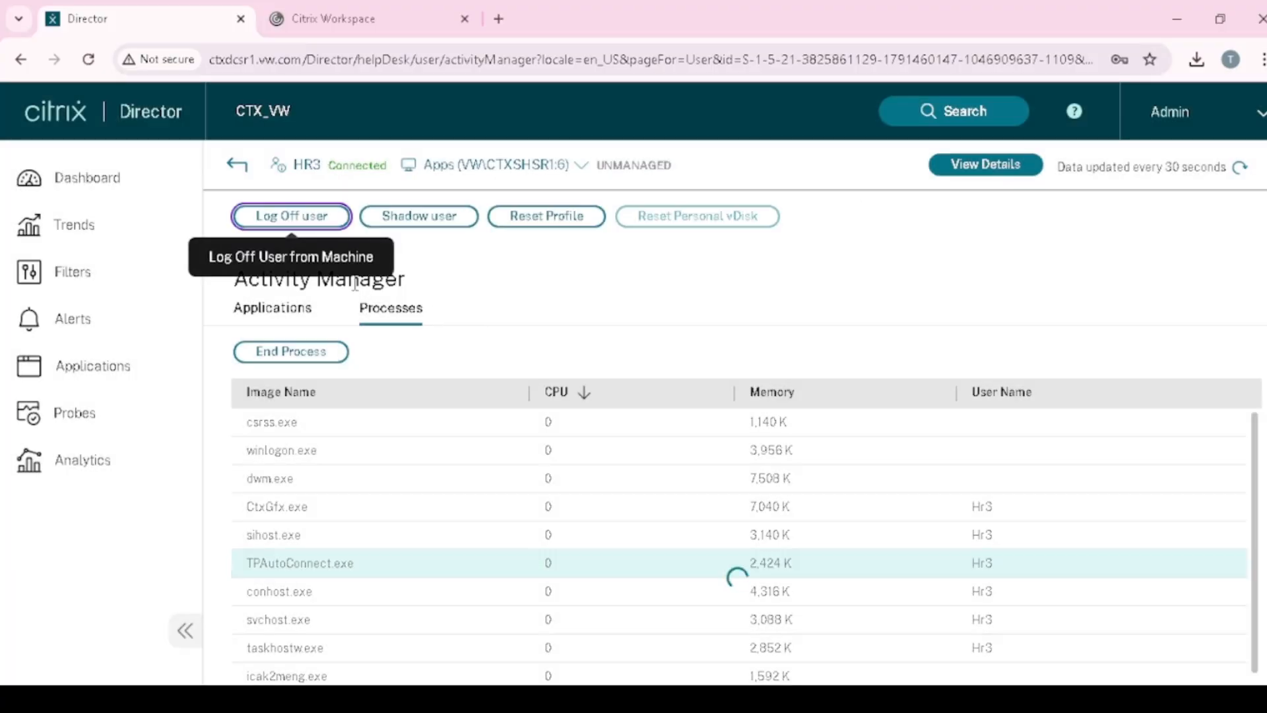
- Refresh Director data repeatedly until the session status reads Logging Off
{"action": "left_click", "coordinate": [1233, 171]}
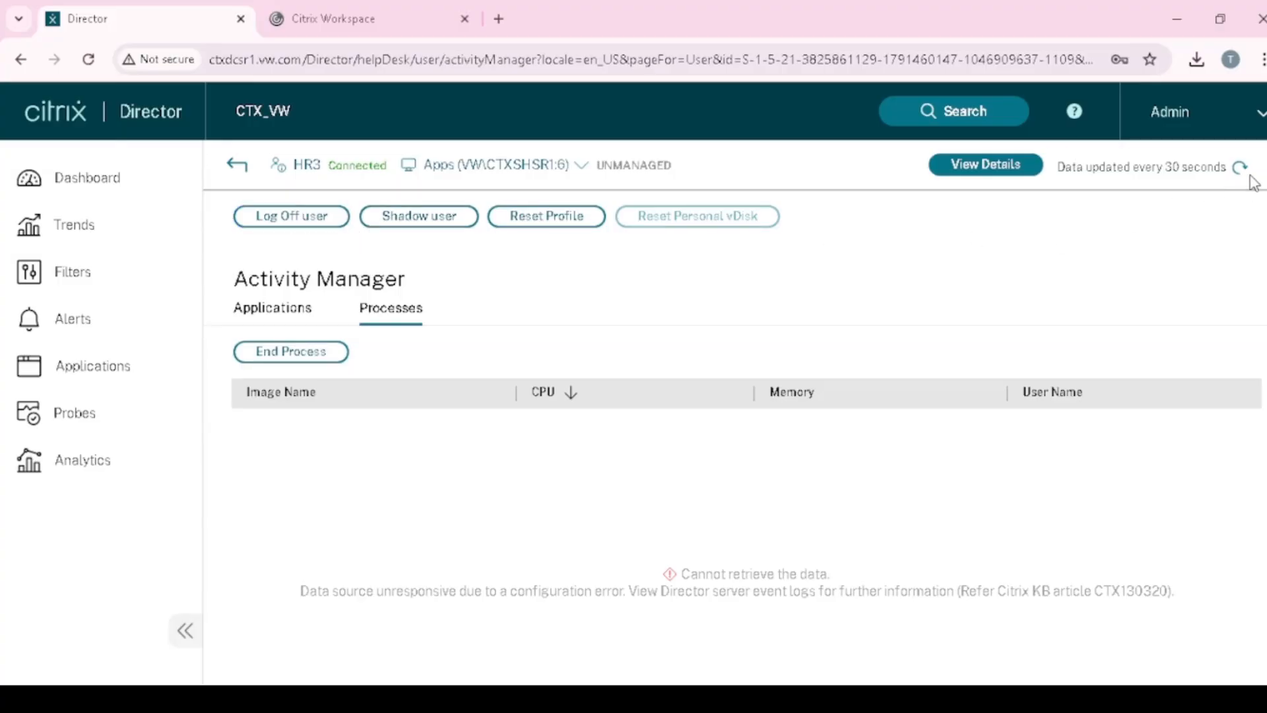
{"action": "left_click", "coordinate": [1242, 171]}
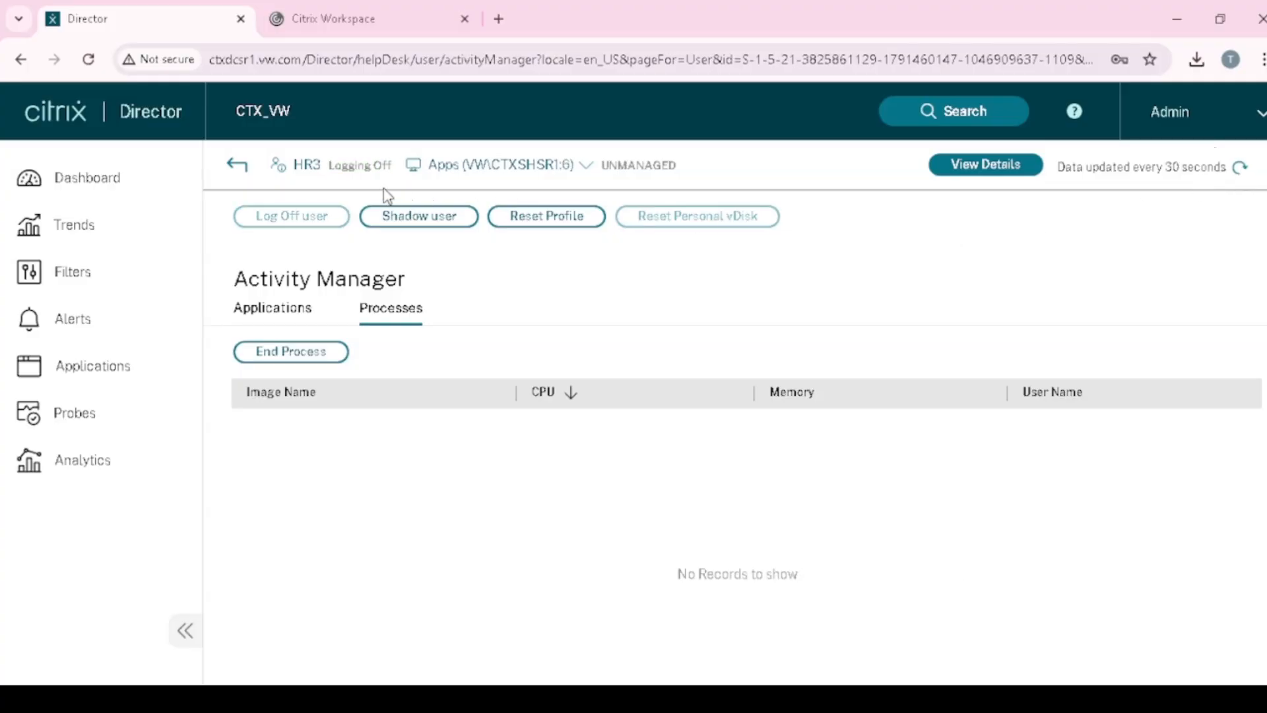
{"action": "left_click_drag", "start_coordinate": [331, 165], "coordinate": [387, 168]}
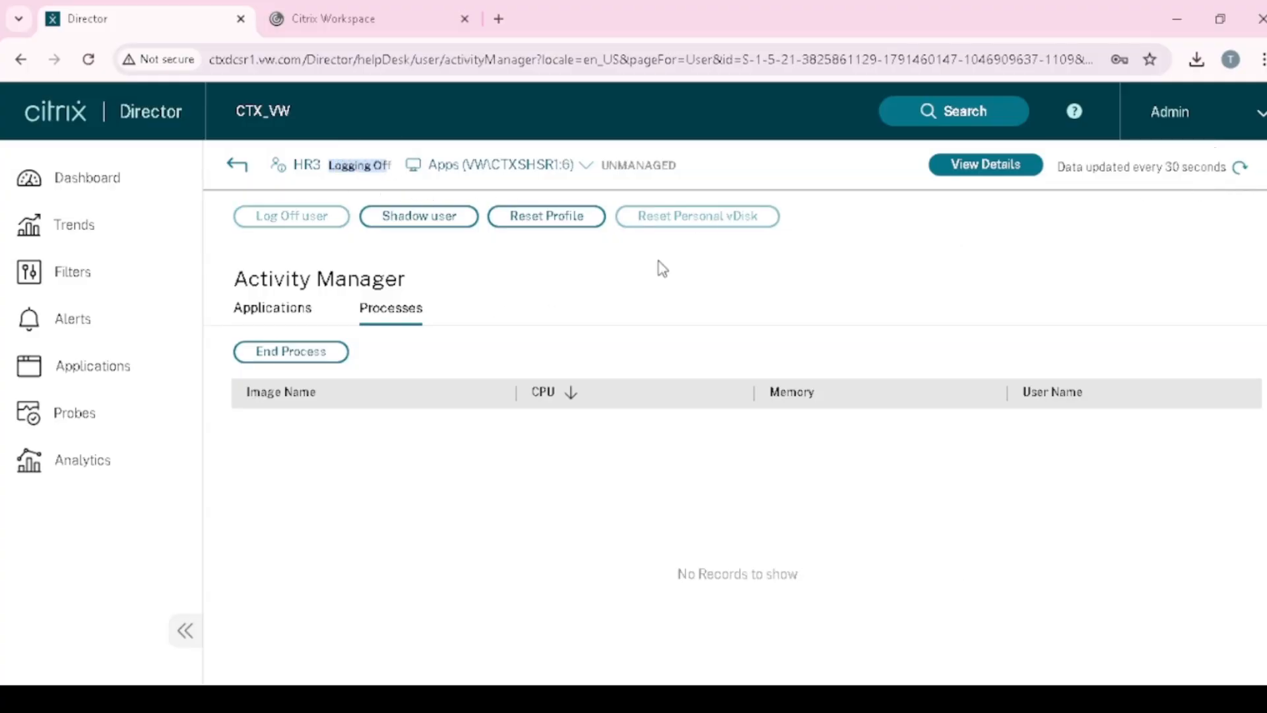
{"action": "left_click", "coordinate": [1239, 173]}
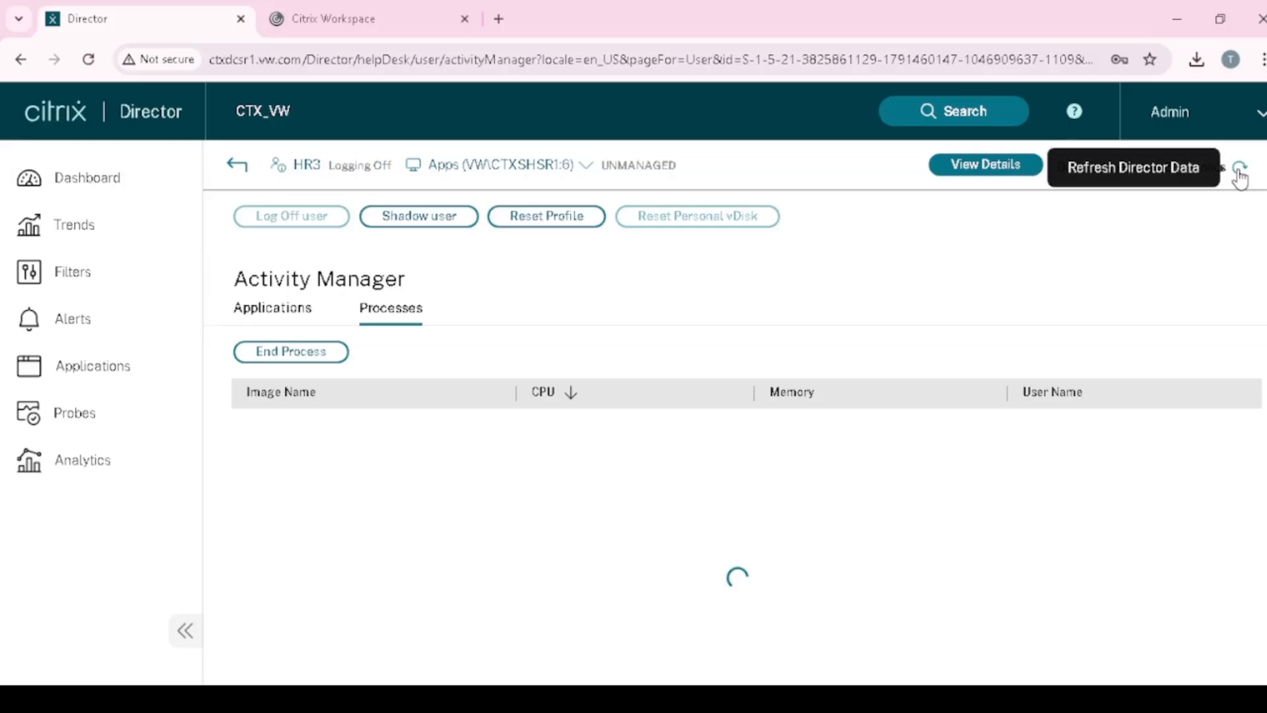
{"action": "left_click", "coordinate": [1239, 173]}
{"action": "left_click", "coordinate": [984, 107]}
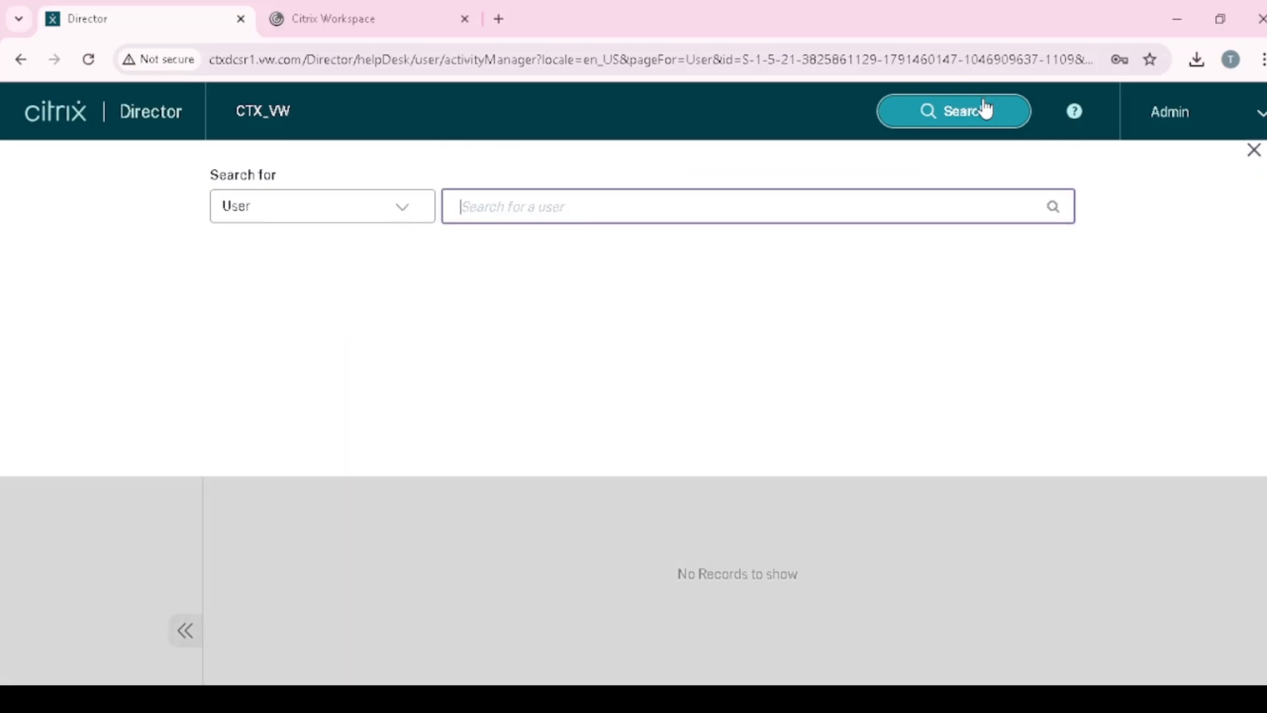
{"action": "left_click", "coordinate": [409, 232]}
{"action": "left_click", "coordinate": [315, 309]}
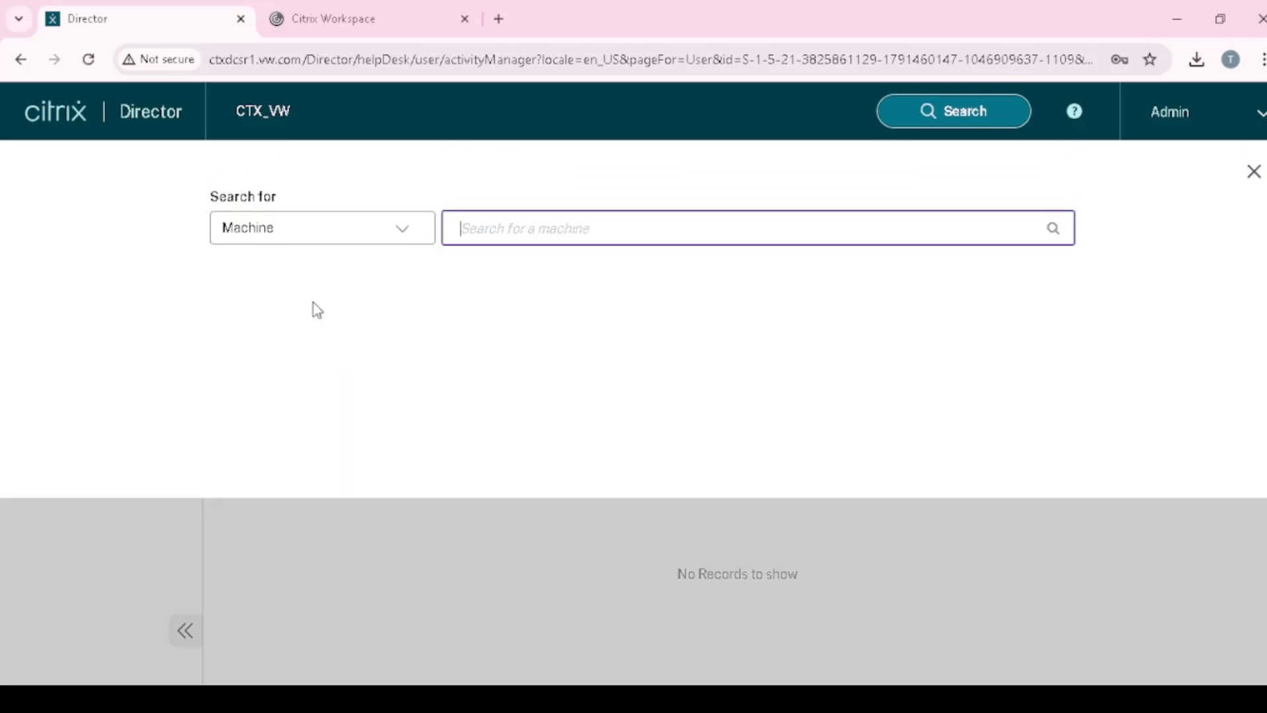
{"action": "type", "text": "CTX"}
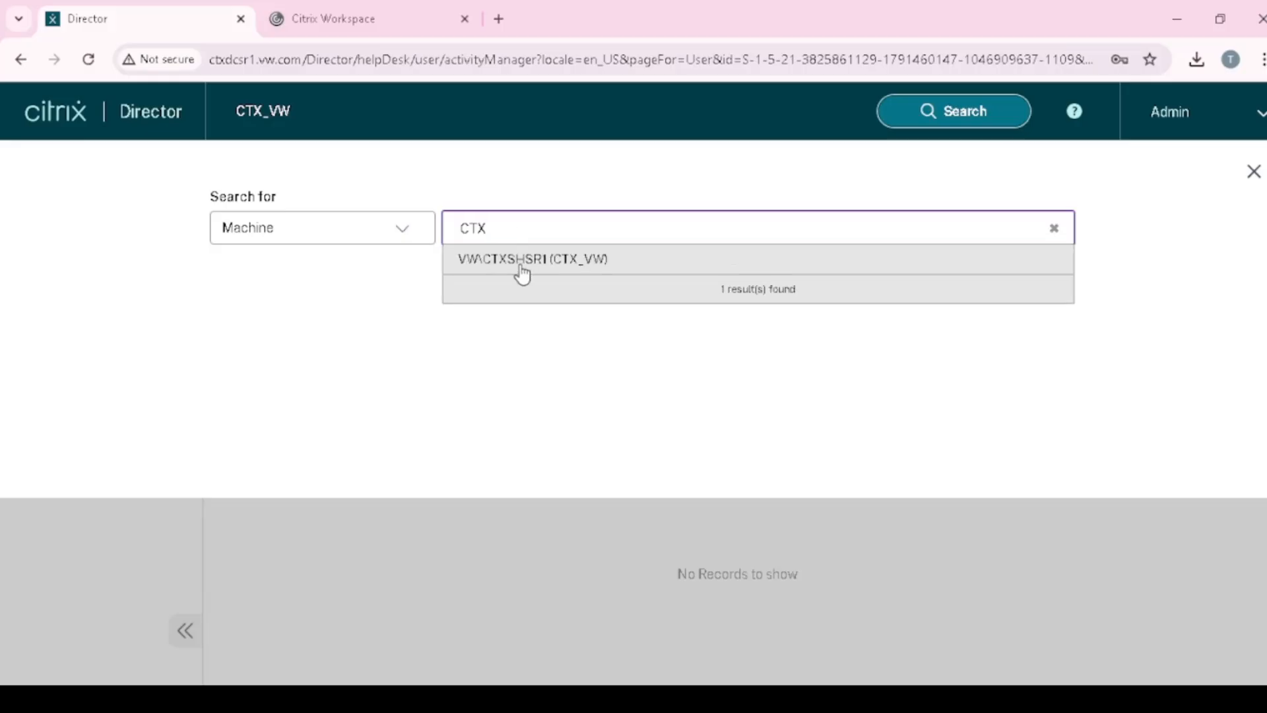
{"action": "left_click", "coordinate": [523, 259]}
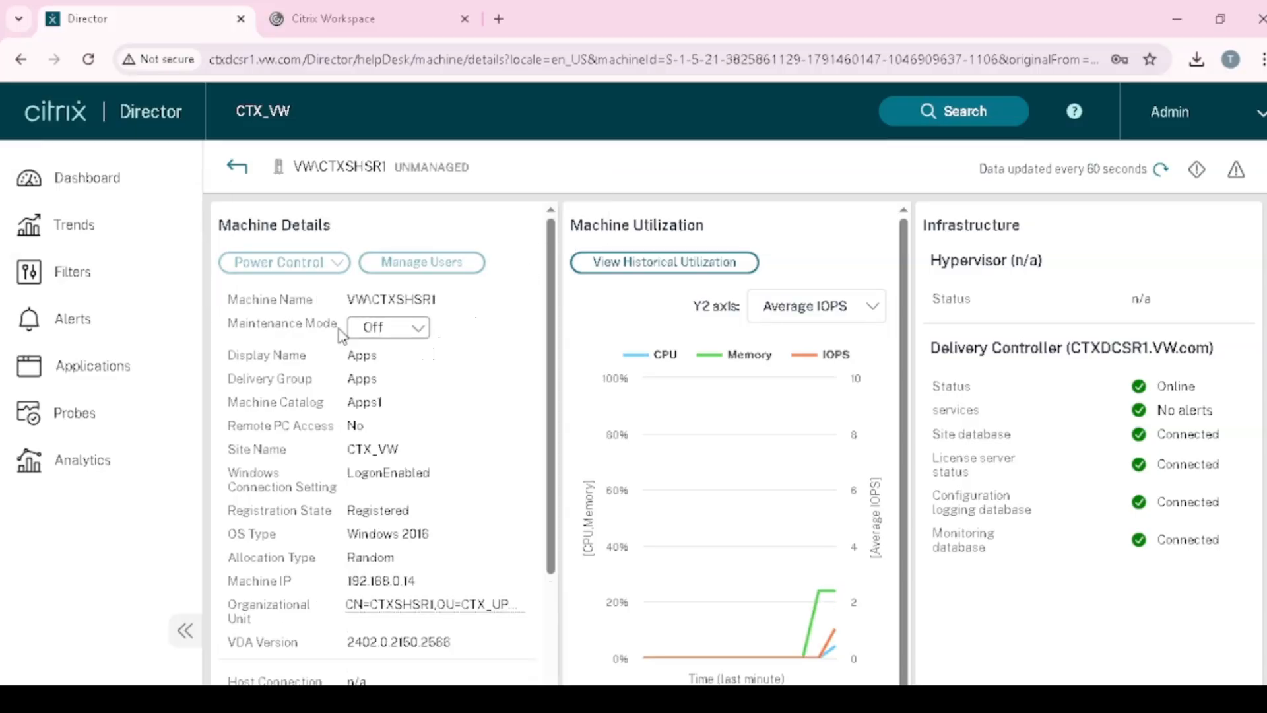
{"action": "left_click_drag", "start_coordinate": [234, 322], "coordinate": [327, 320]}
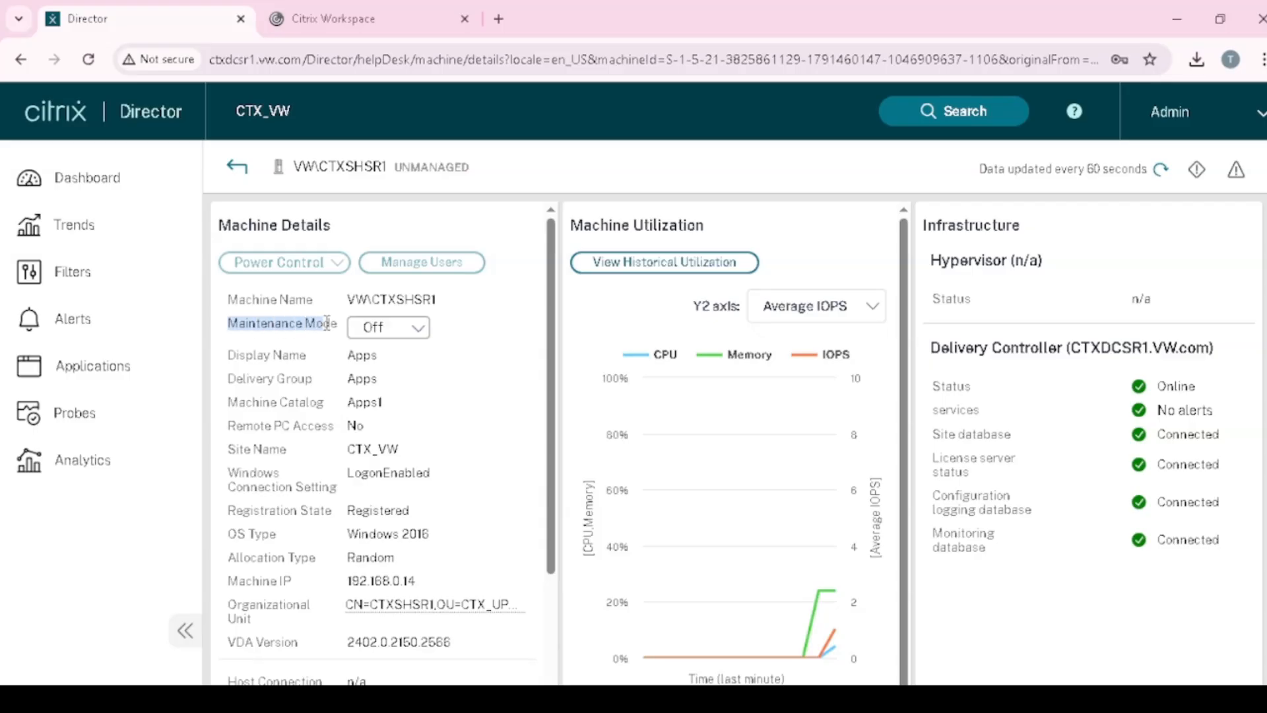
{"action": "left_click", "coordinate": [417, 328]}
{"action": "left_click", "coordinate": [386, 368]}
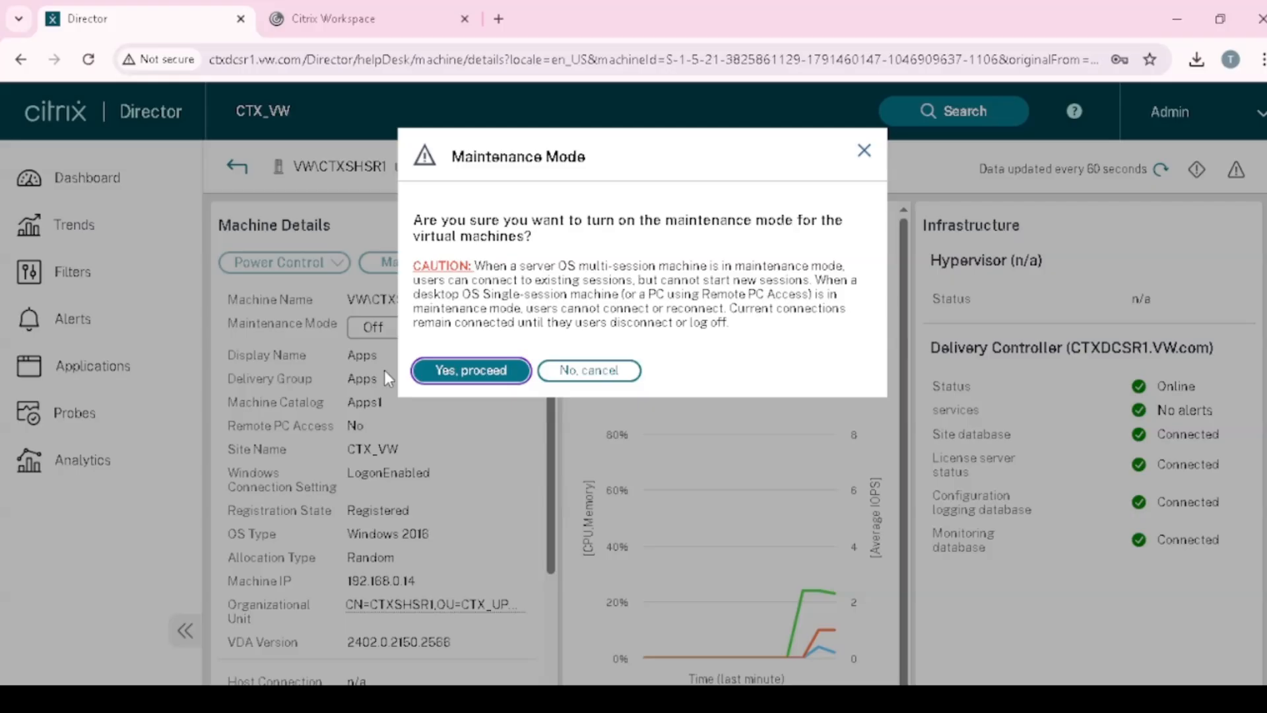
{"action": "left_click", "coordinate": [489, 373]}
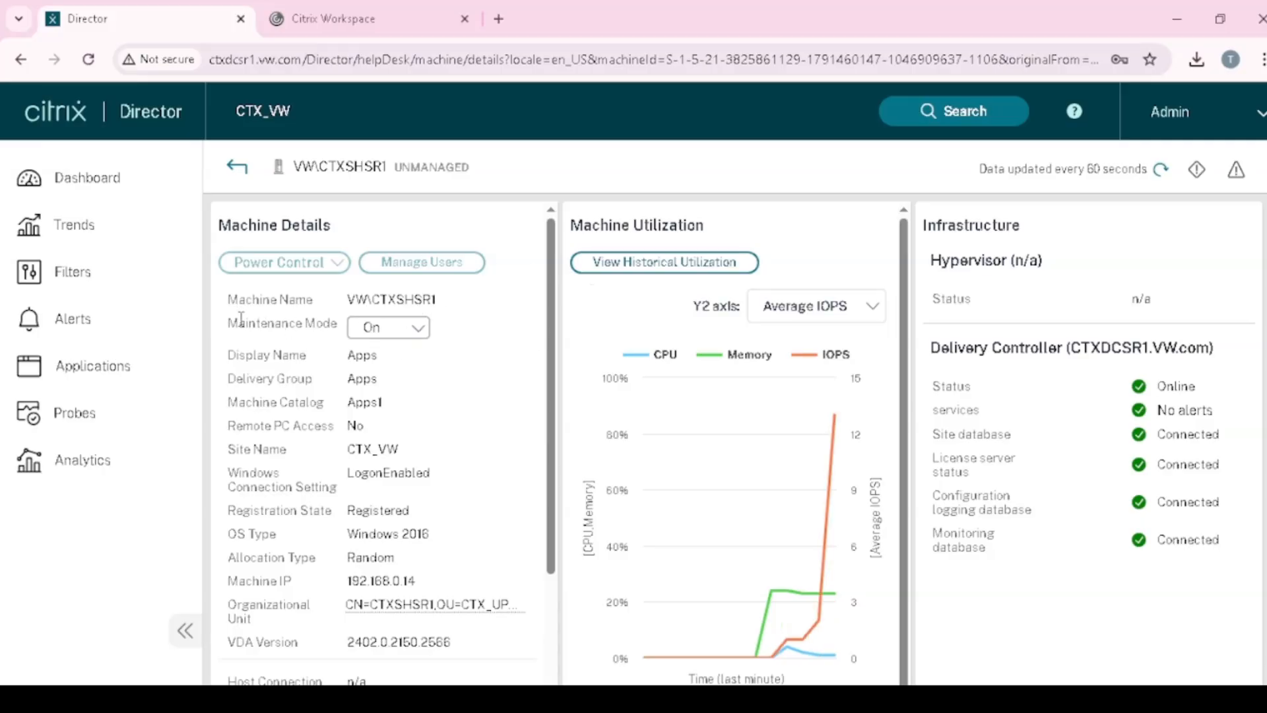
{"action": "left_click_drag", "start_coordinate": [228, 324], "coordinate": [322, 321]}
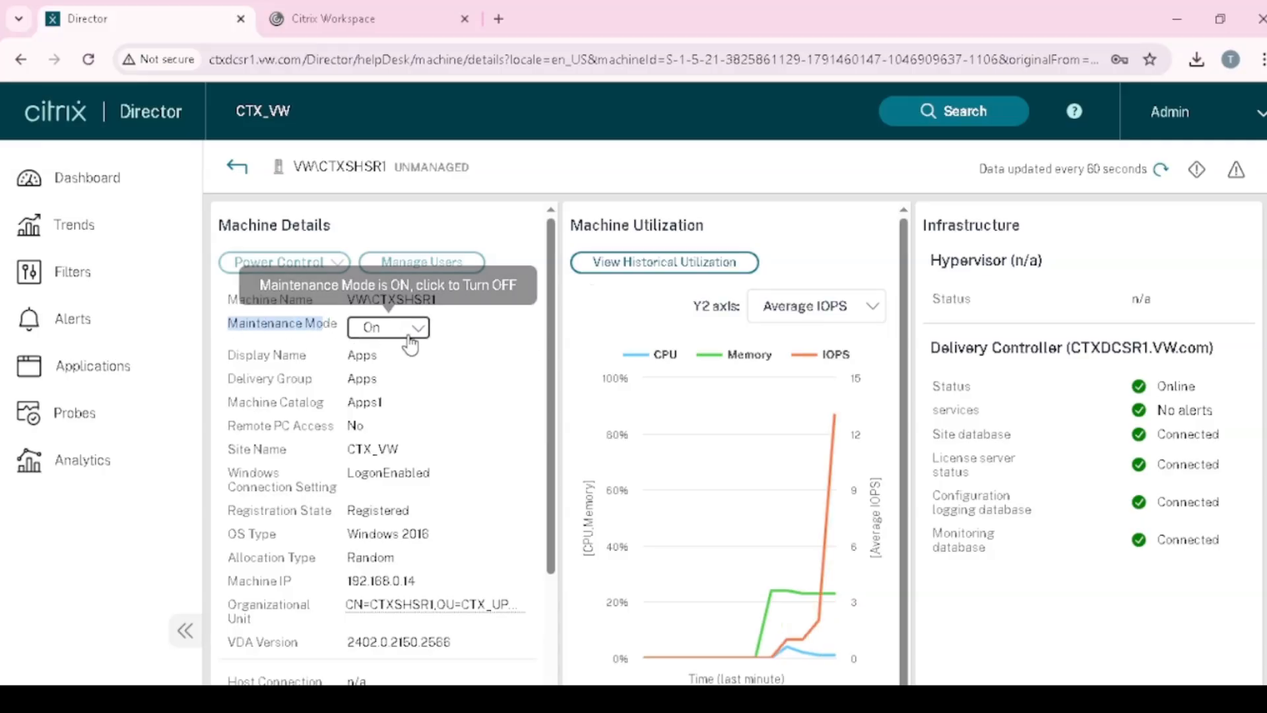
{"action": "left_click", "coordinate": [416, 327]}
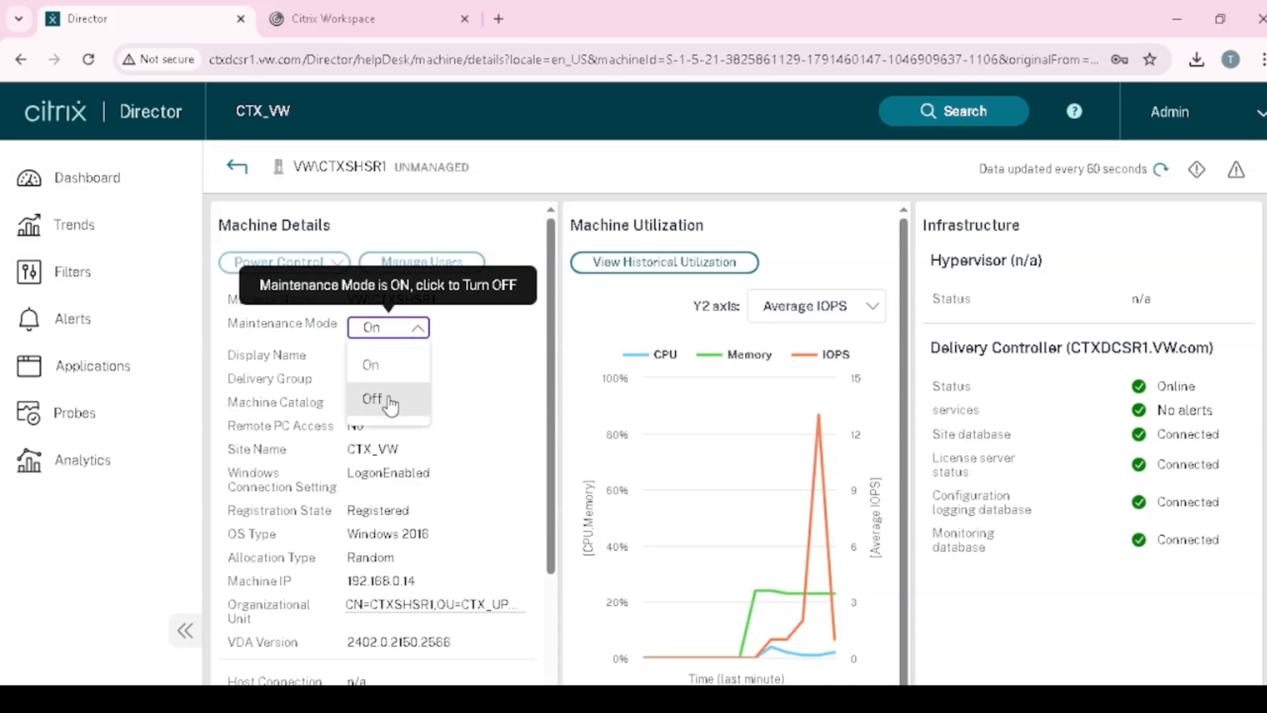
{"action": "left_click", "coordinate": [390, 401]}
{"action": "left_click", "coordinate": [478, 338]}
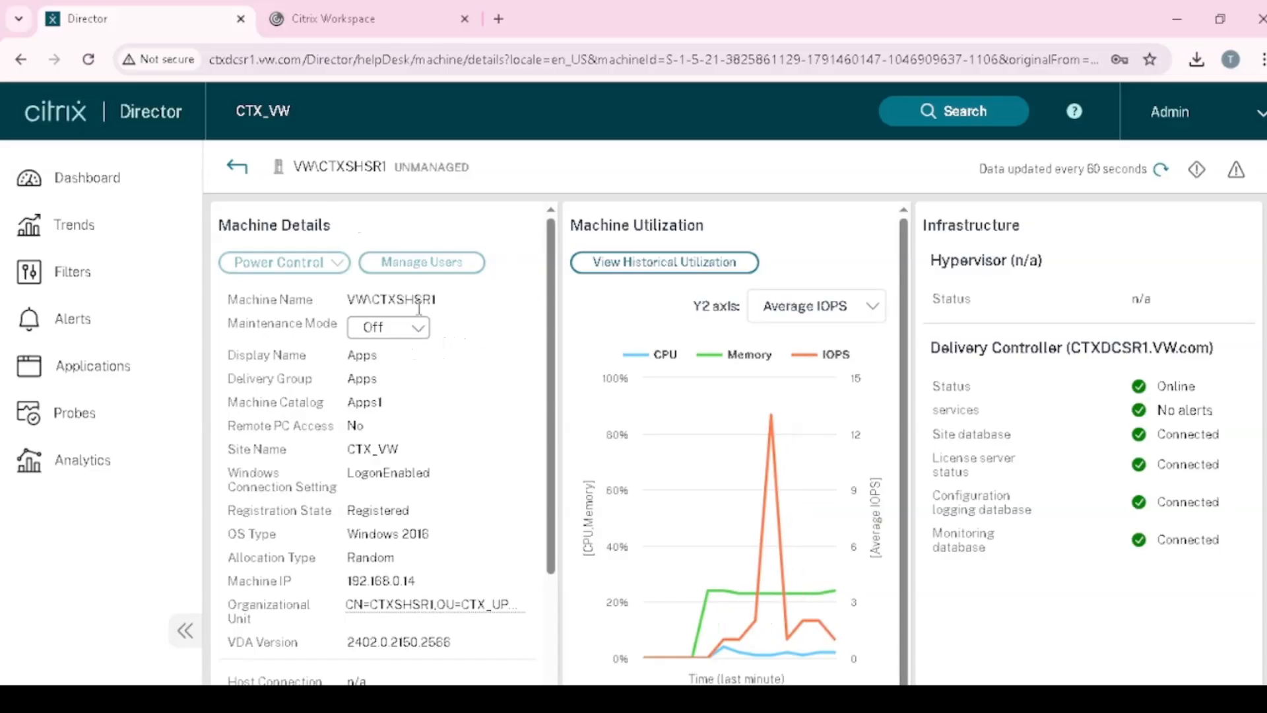
{"action": "left_click", "coordinate": [413, 330]}
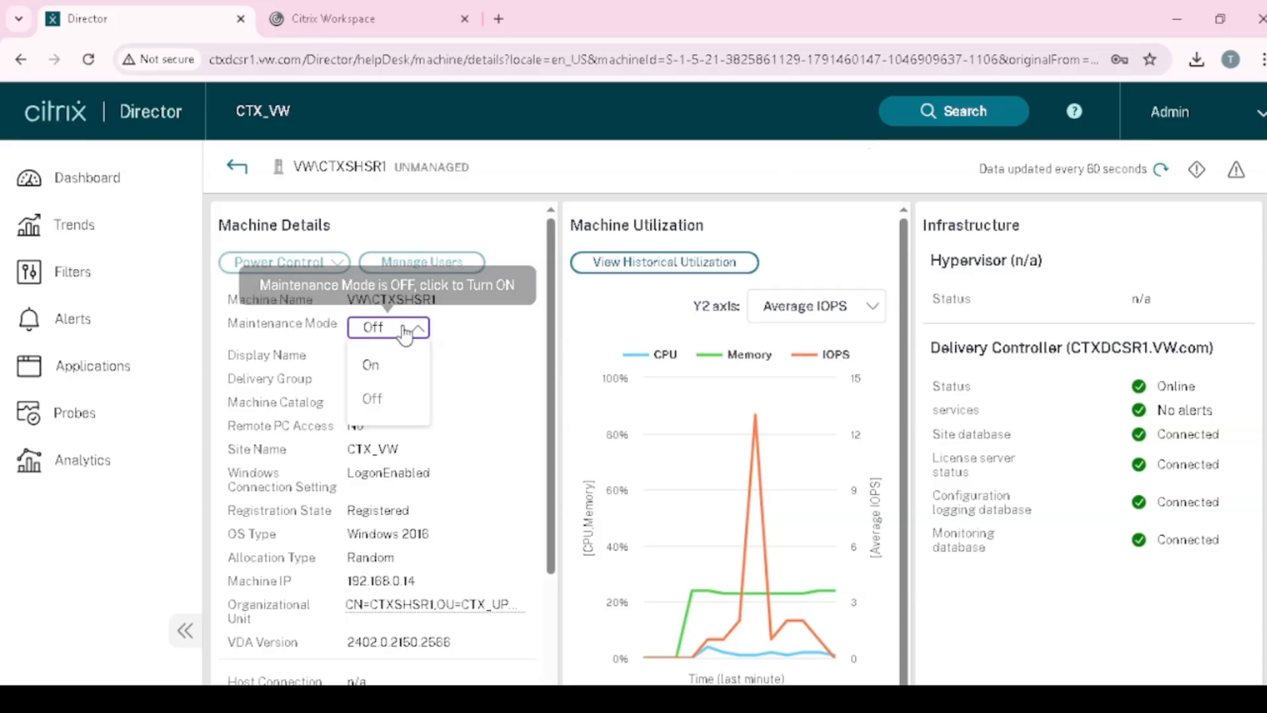
{"action": "left_click", "coordinate": [473, 381]}
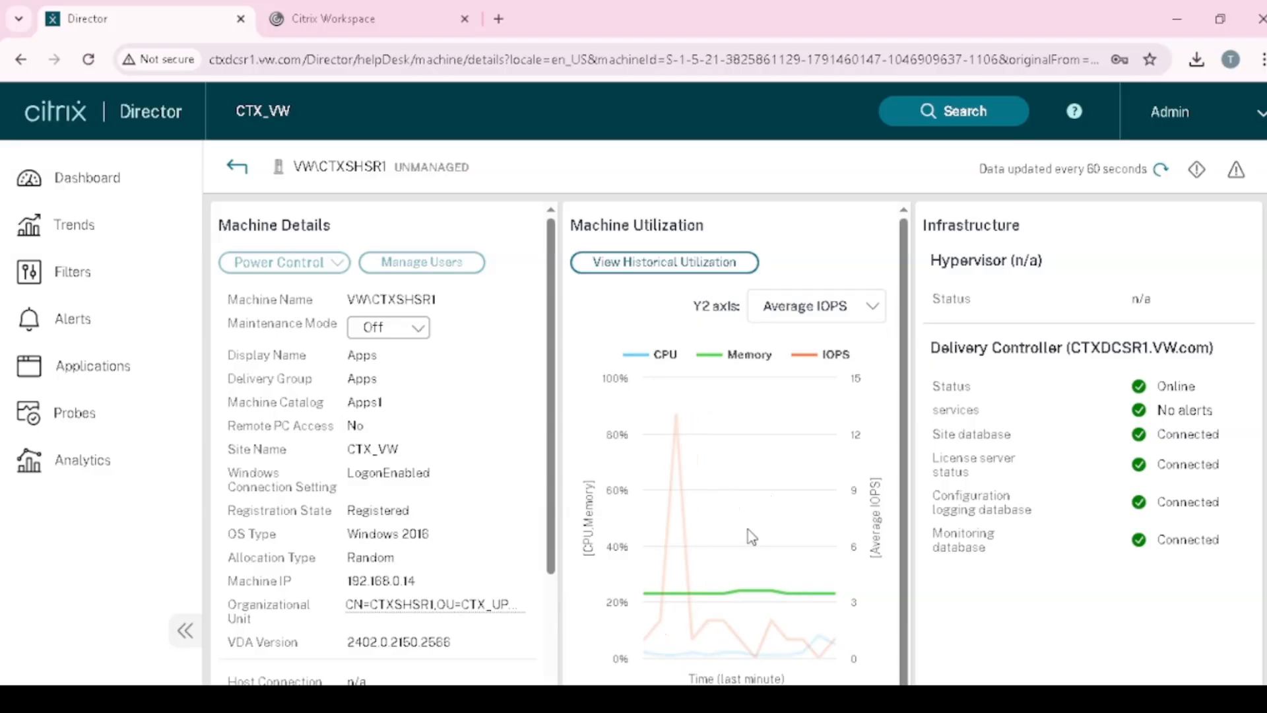
{"action": "scroll", "coordinate": [752, 525], "scroll_direction": "down", "scroll_amount": 1}
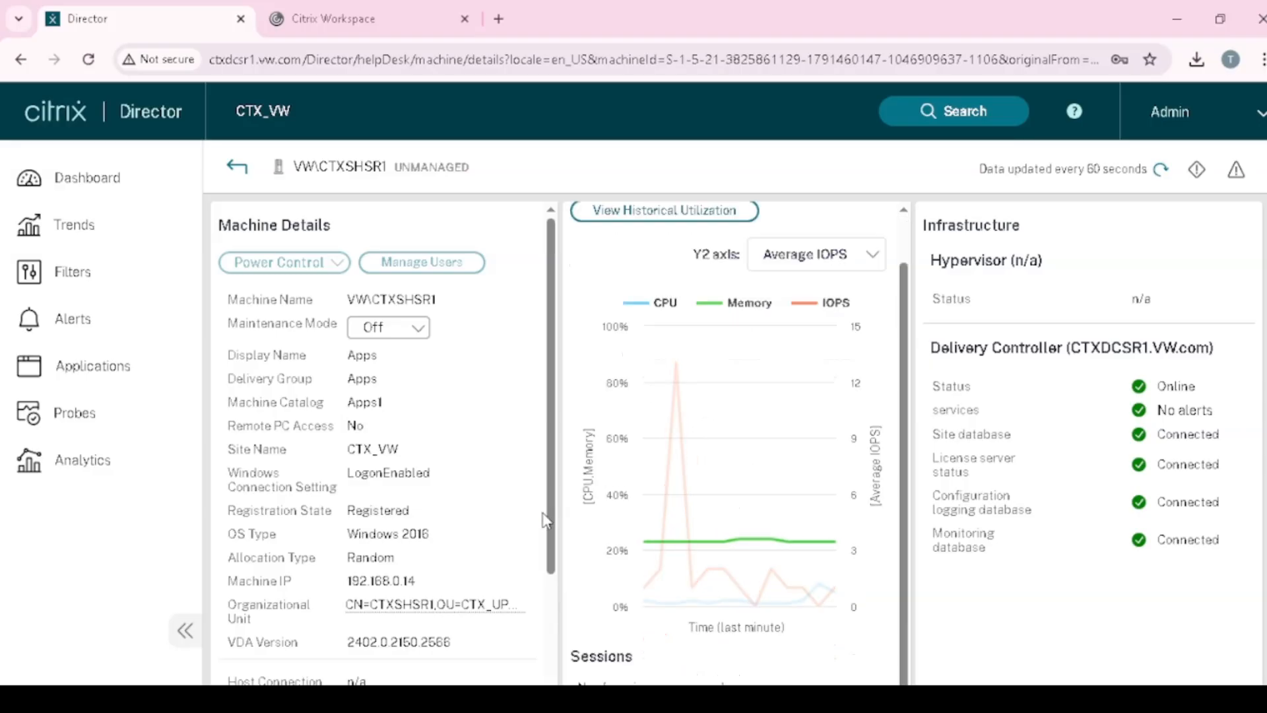
{"action": "left_click_drag", "start_coordinate": [236, 356], "coordinate": [362, 374]}
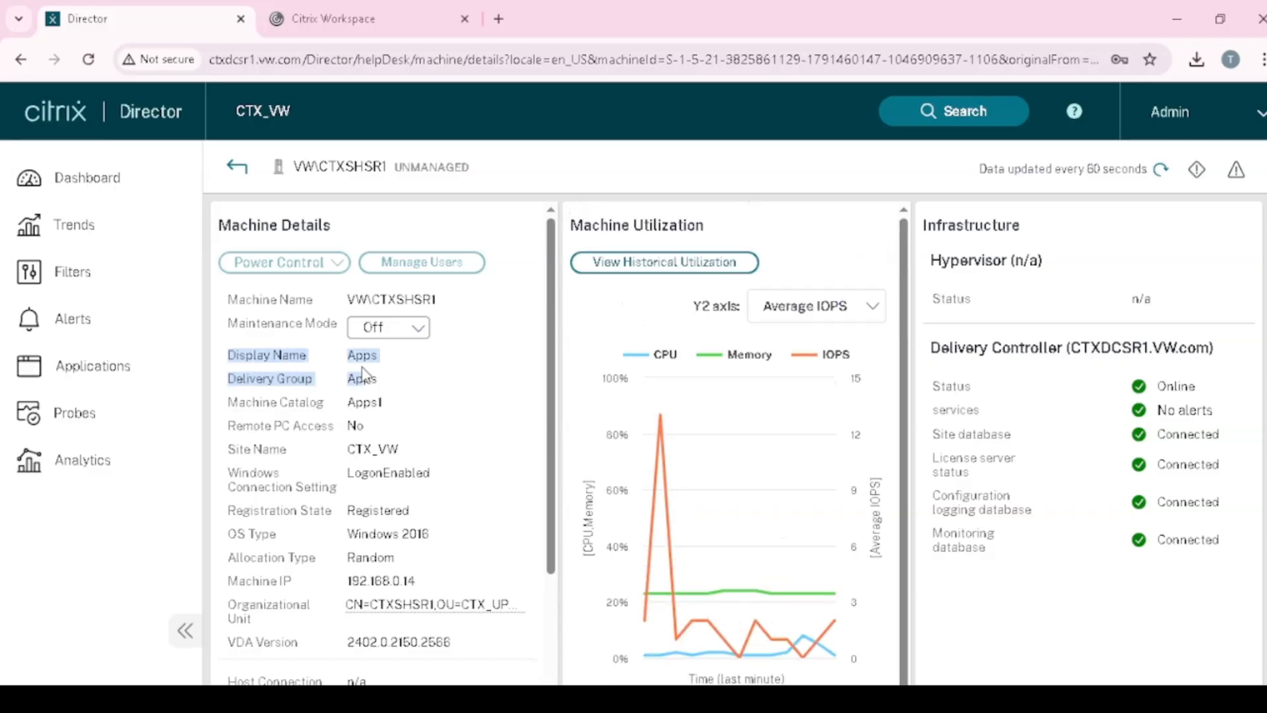
{"action": "left_click", "coordinate": [328, 409]}
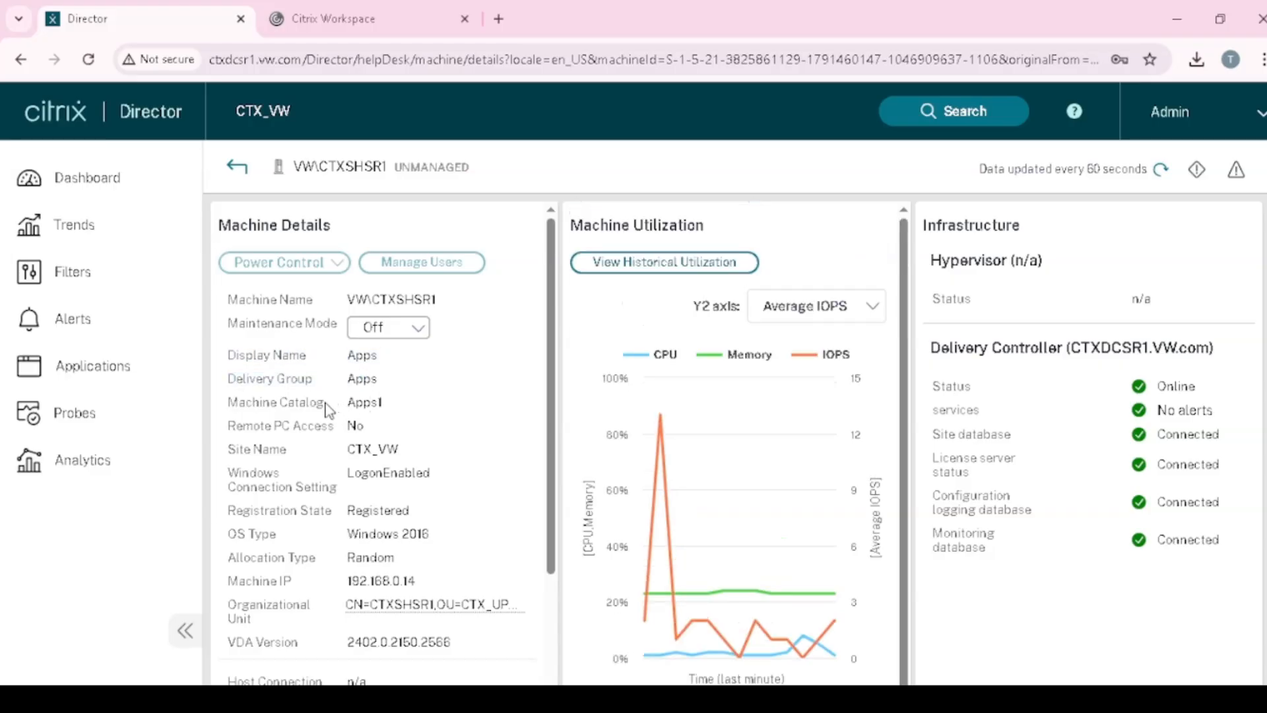
{"action": "left_click_drag", "start_coordinate": [230, 382], "coordinate": [363, 378]}
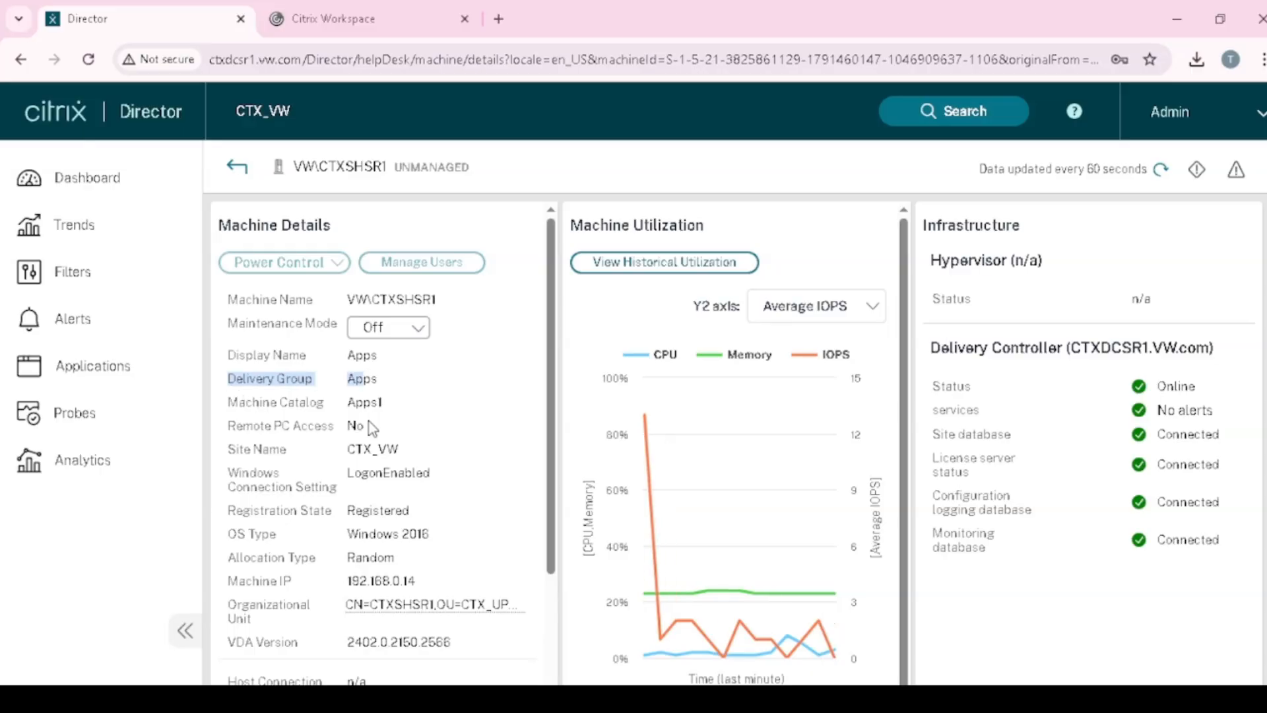
{"action": "scroll", "coordinate": [372, 428], "scroll_direction": "down", "scroll_amount": 1}
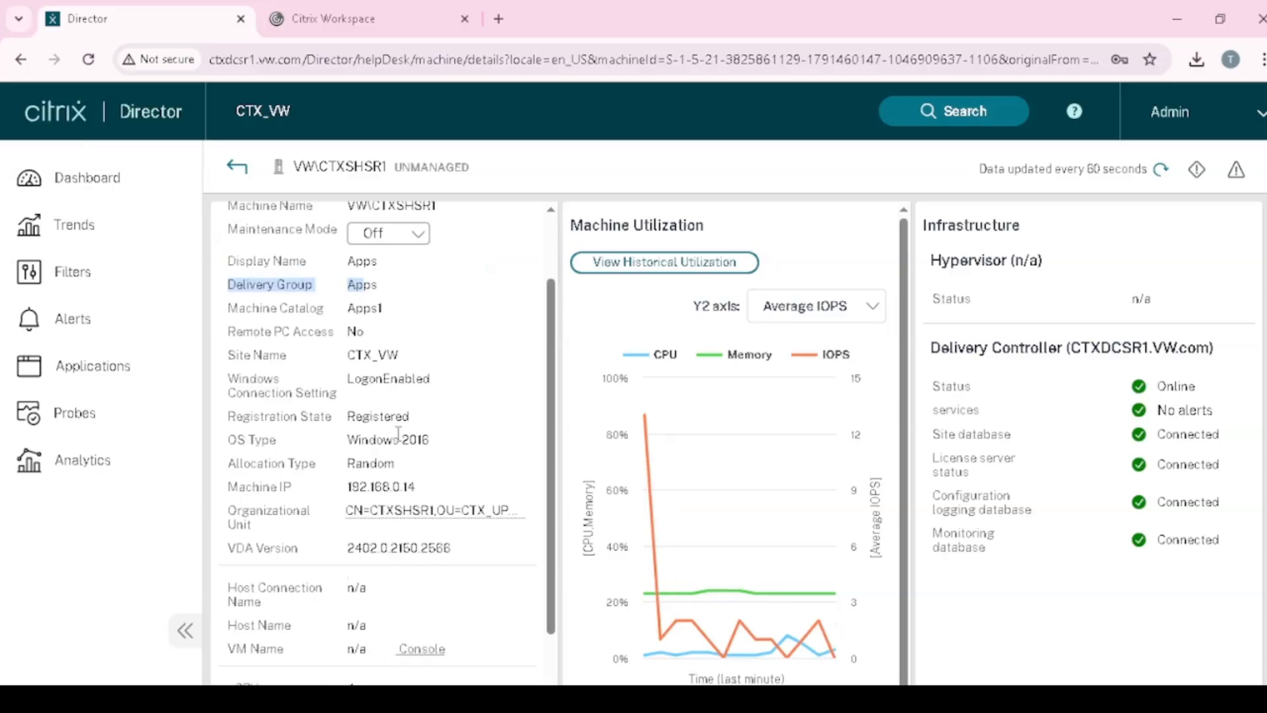
{"action": "scroll", "coordinate": [387, 411], "scroll_direction": "down", "scroll_amount": 3}
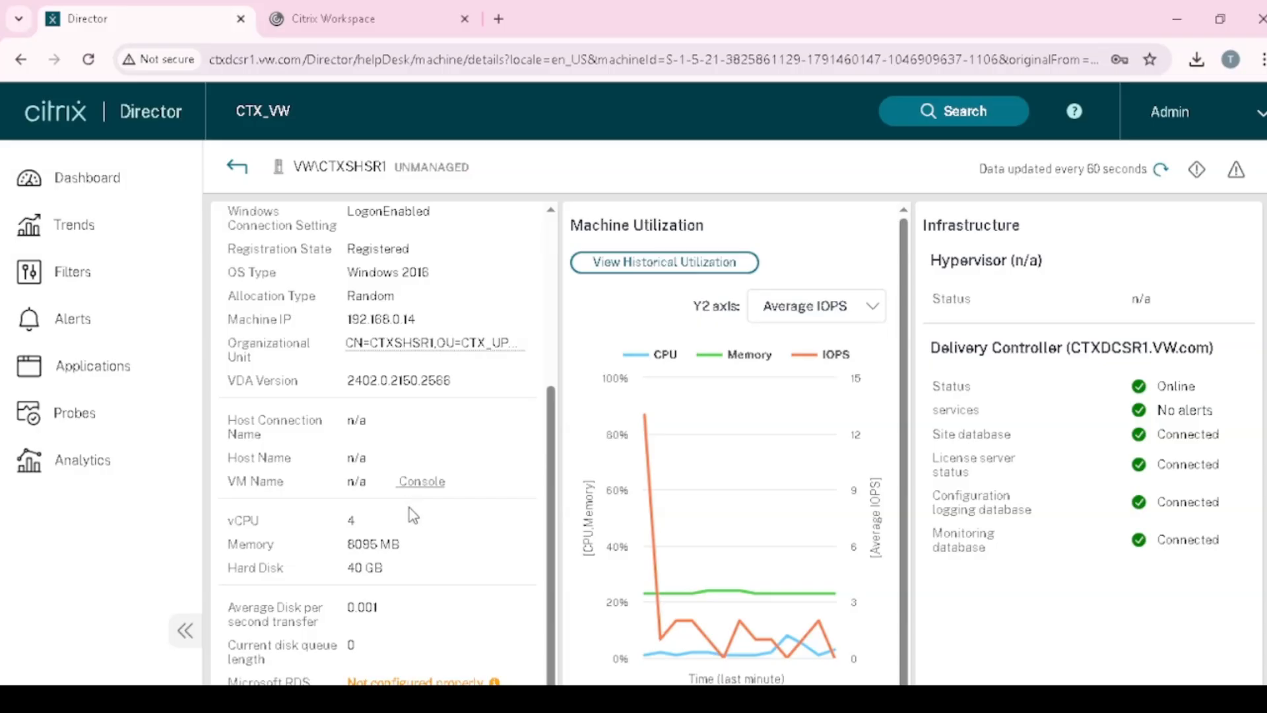
{"action": "mouse_move", "coordinate": [236, 428]}
{"action": "left_mouse_down"}
{"action": "mouse_move", "coordinate": [386, 430]}
{"action": "mouse_move", "coordinate": [417, 451]}
{"action": "mouse_move", "coordinate": [307, 465]}
{"action": "mouse_move", "coordinate": [243, 433]}
{"action": "left_mouse_up"}
{"action": "scroll", "coordinate": [407, 481], "scroll_direction": "down", "scroll_amount": 1}
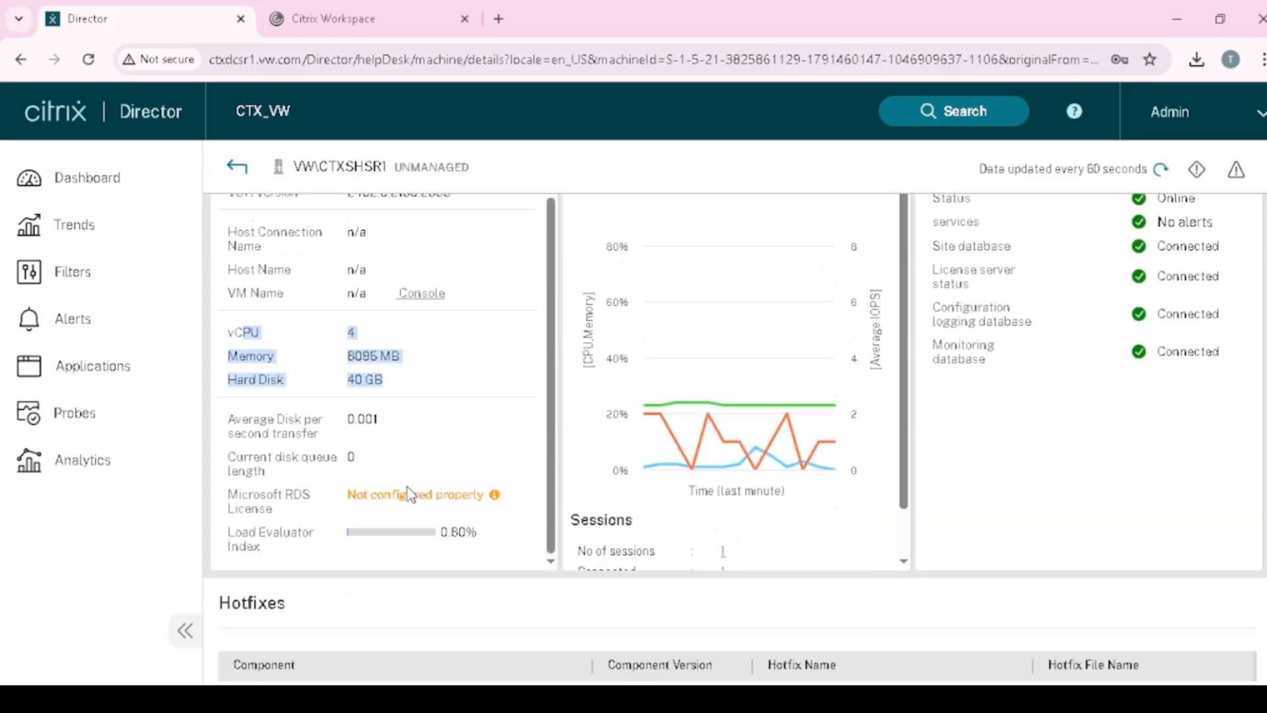
{"action": "scroll", "coordinate": [407, 489], "scroll_direction": "up", "scroll_amount": 1}
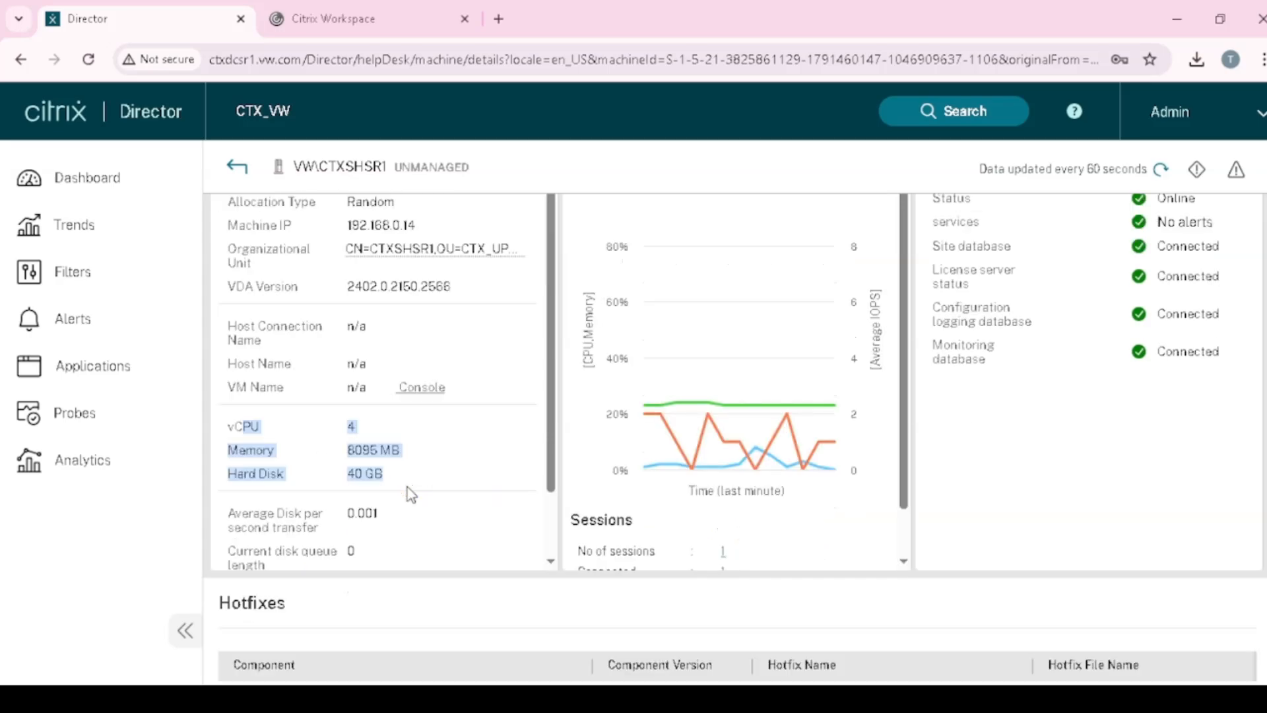
{"action": "scroll", "coordinate": [406, 487], "scroll_direction": "up", "scroll_amount": 1}
{"action": "scroll", "coordinate": [406, 487], "scroll_direction": "up", "scroll_amount": 1}
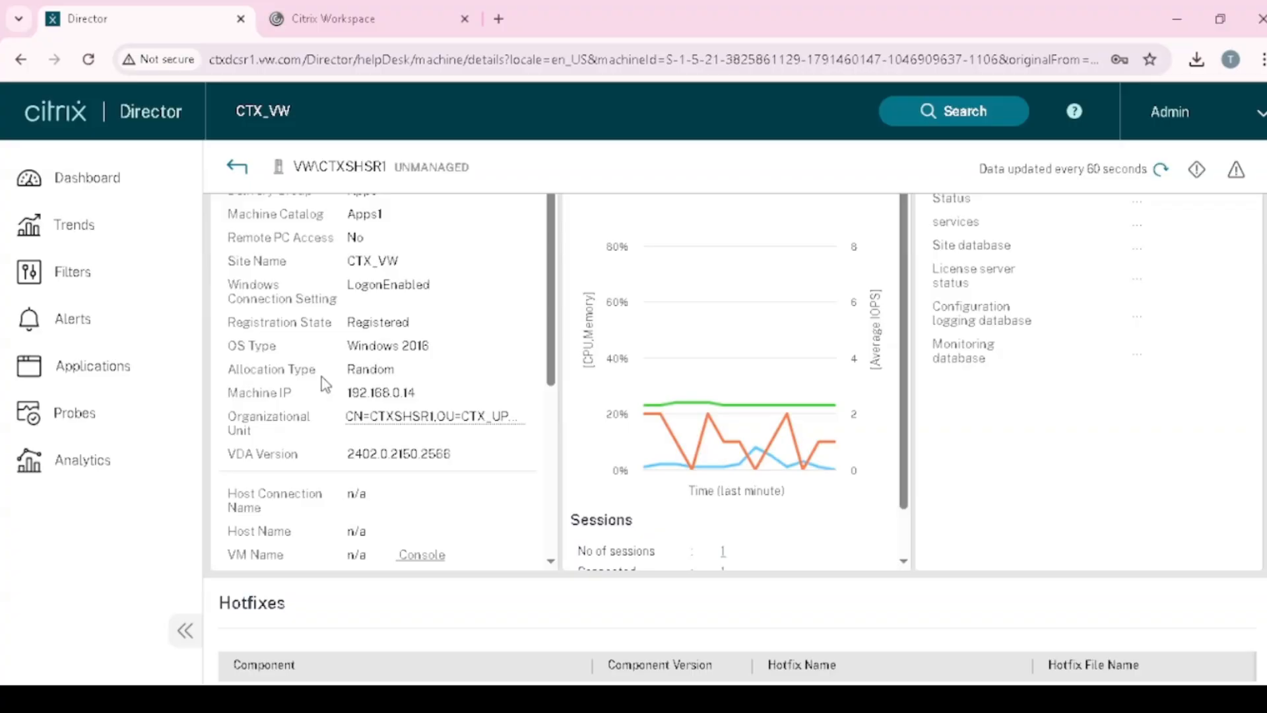
{"action": "mouse_move", "coordinate": [229, 321]}
{"action": "left_mouse_down"}
{"action": "mouse_move", "coordinate": [457, 337]}
{"action": "mouse_move", "coordinate": [232, 315]}
{"action": "left_mouse_up"}
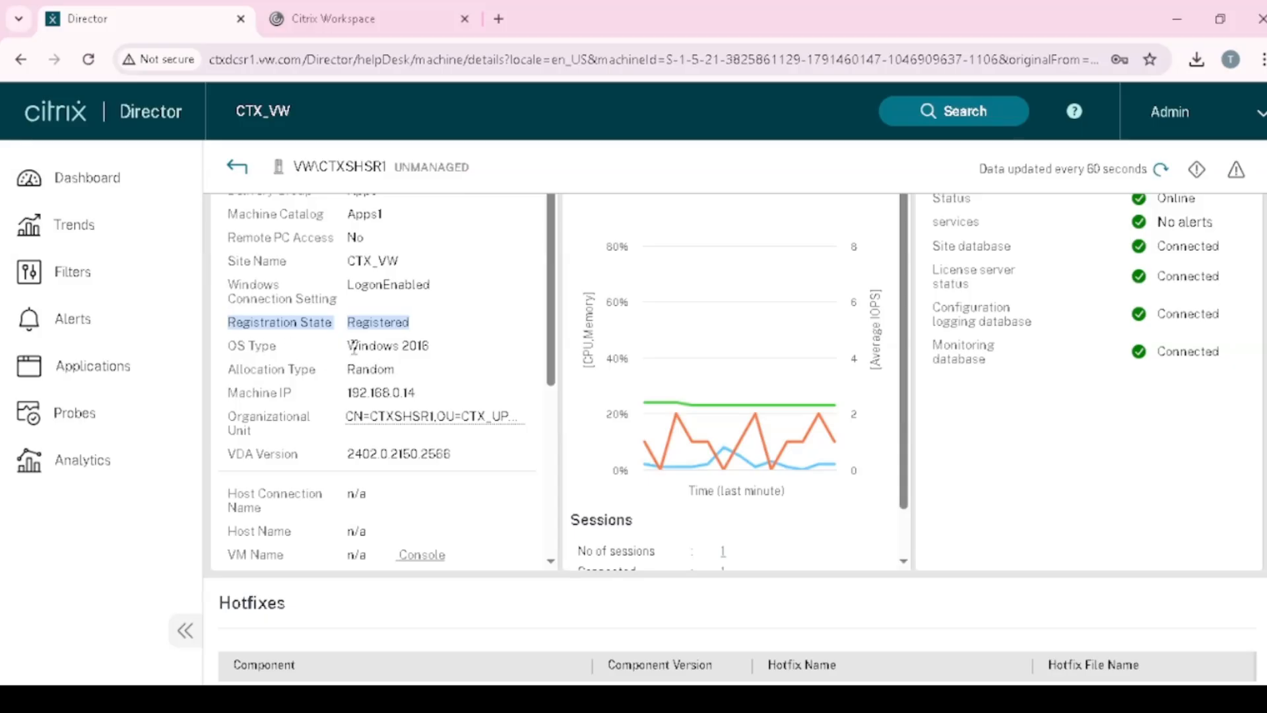
{"action": "left_click_drag", "start_coordinate": [348, 322], "coordinate": [423, 333]}
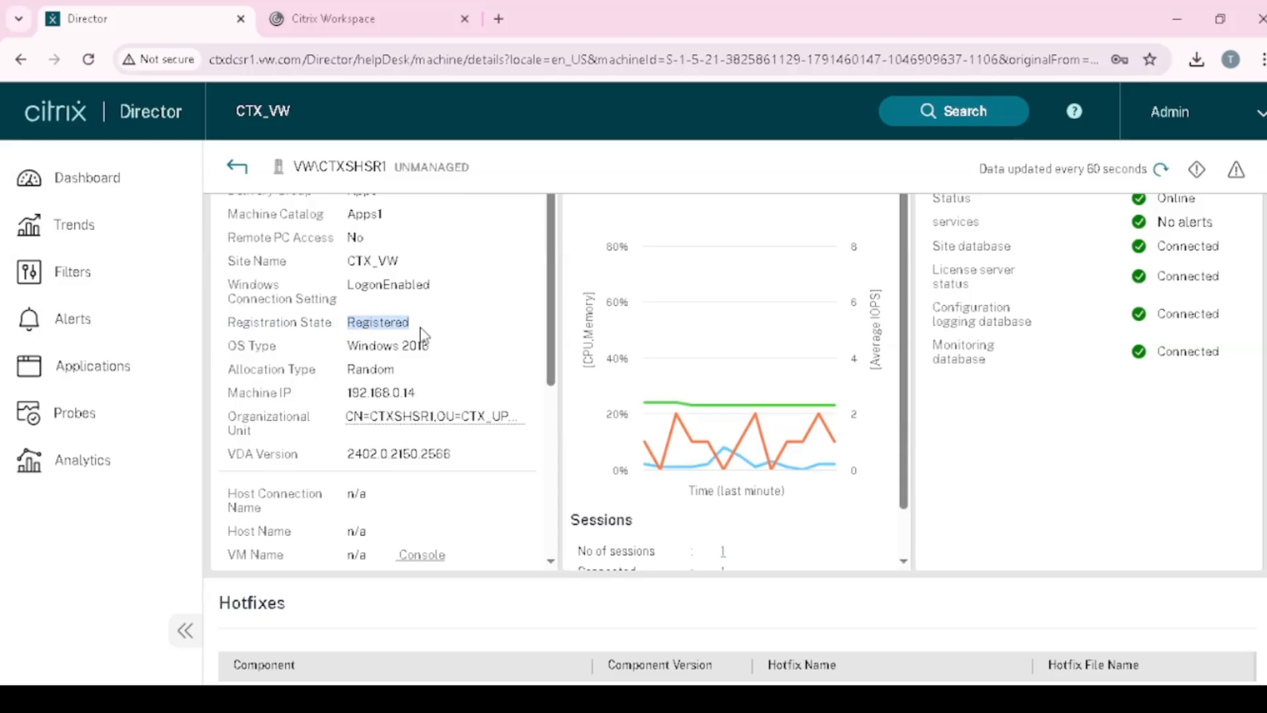
{"action": "scroll", "coordinate": [428, 396], "scroll_direction": "up", "scroll_amount": 3}
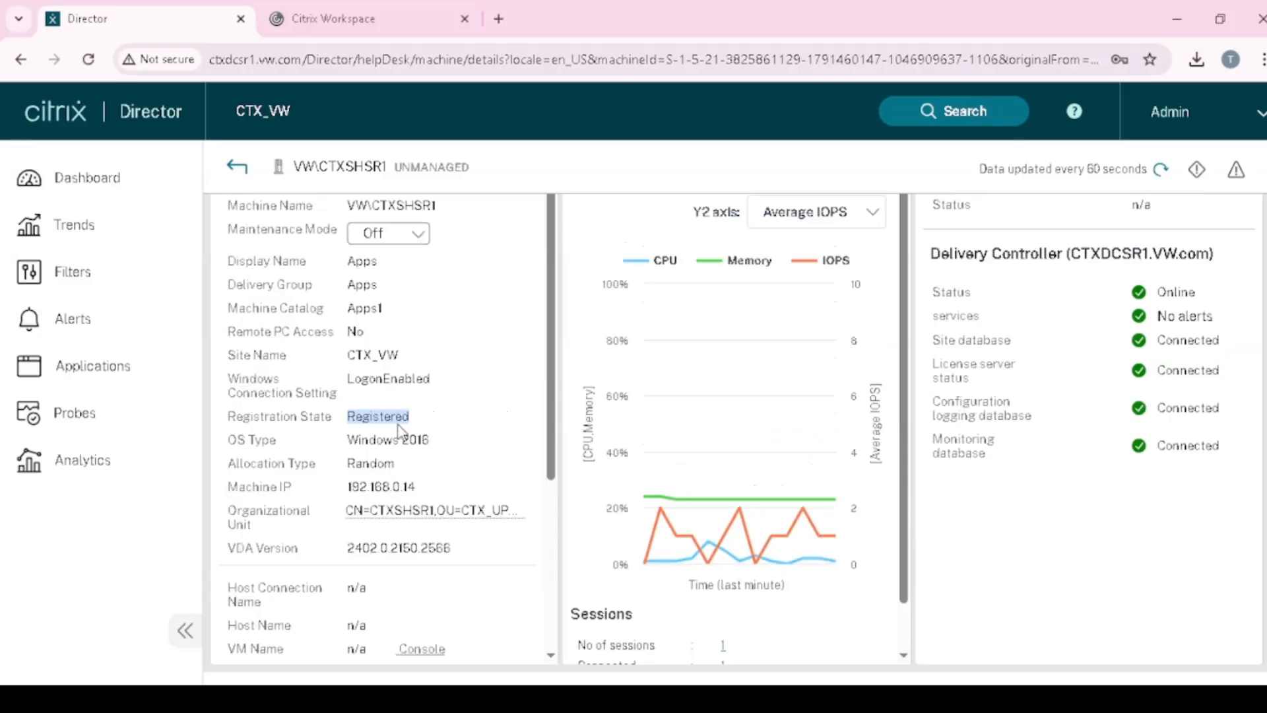
{"action": "left_click", "coordinate": [453, 416]}
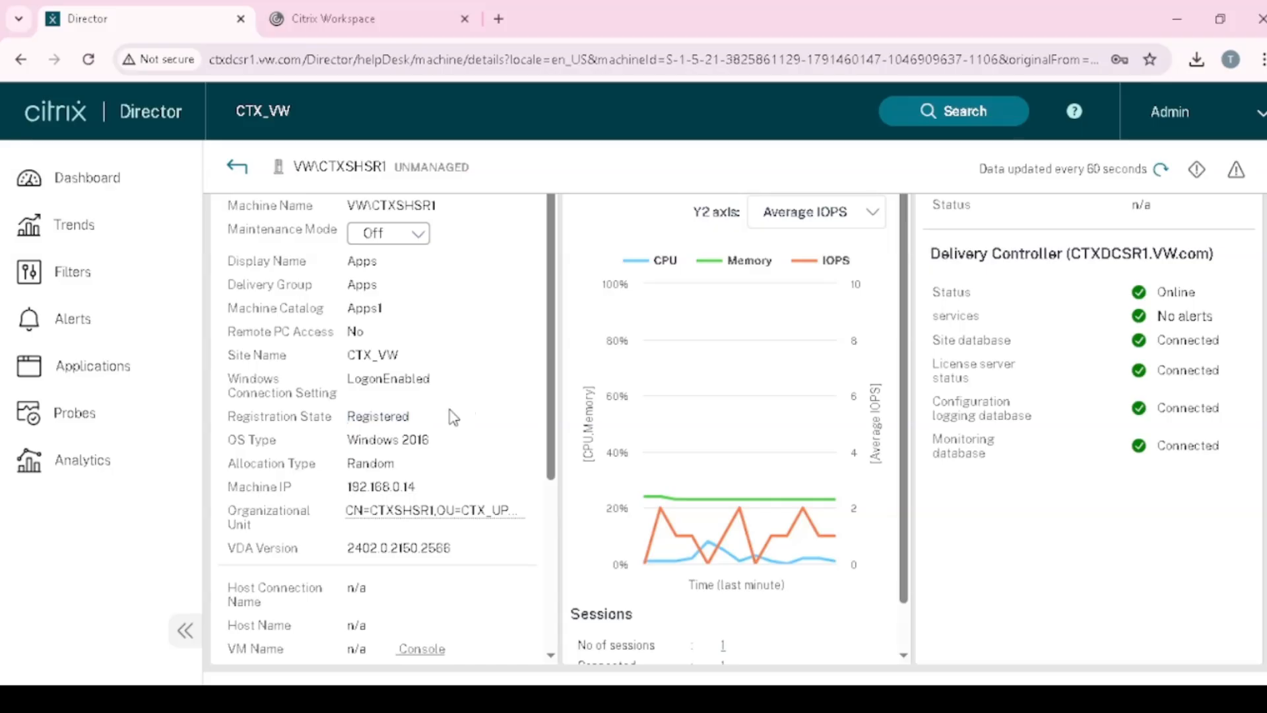
{"action": "double_click", "coordinate": [395, 413]}
{"action": "left_click_drag", "start_coordinate": [230, 416], "coordinate": [422, 428]}
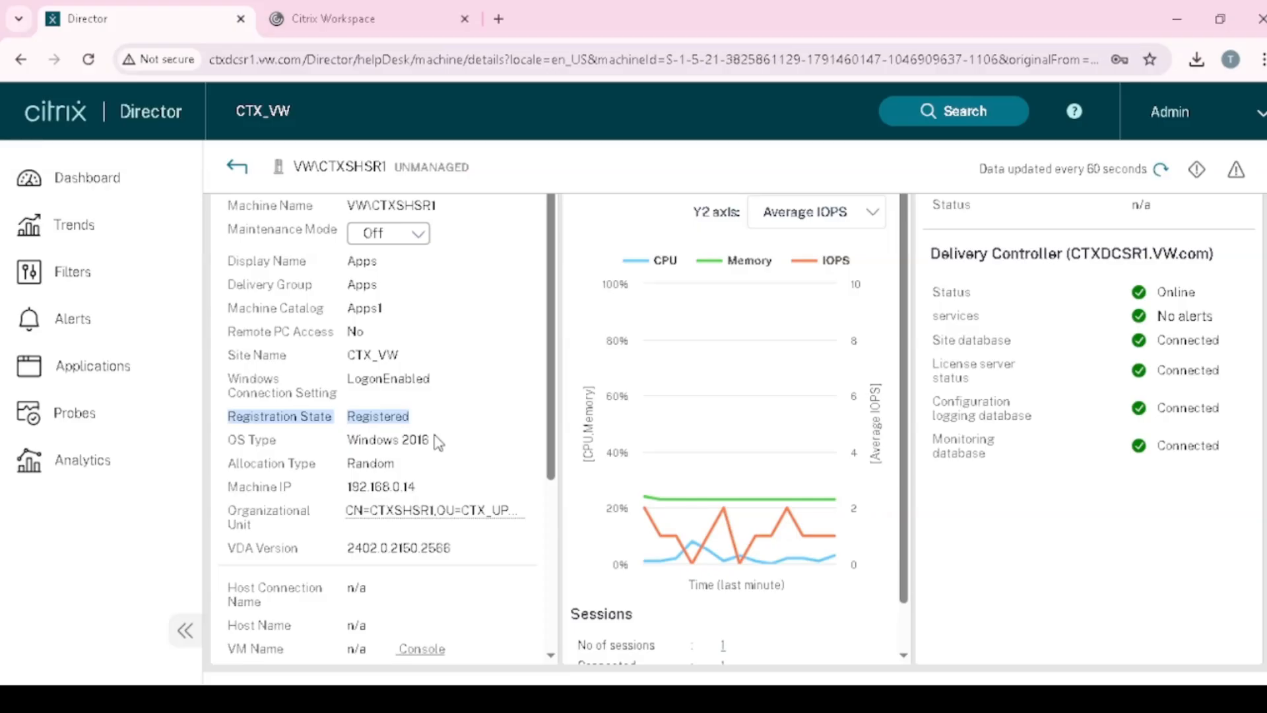
{"action": "left_click", "coordinate": [292, 423]}
{"action": "left_click_drag", "start_coordinate": [237, 417], "coordinate": [445, 421]}
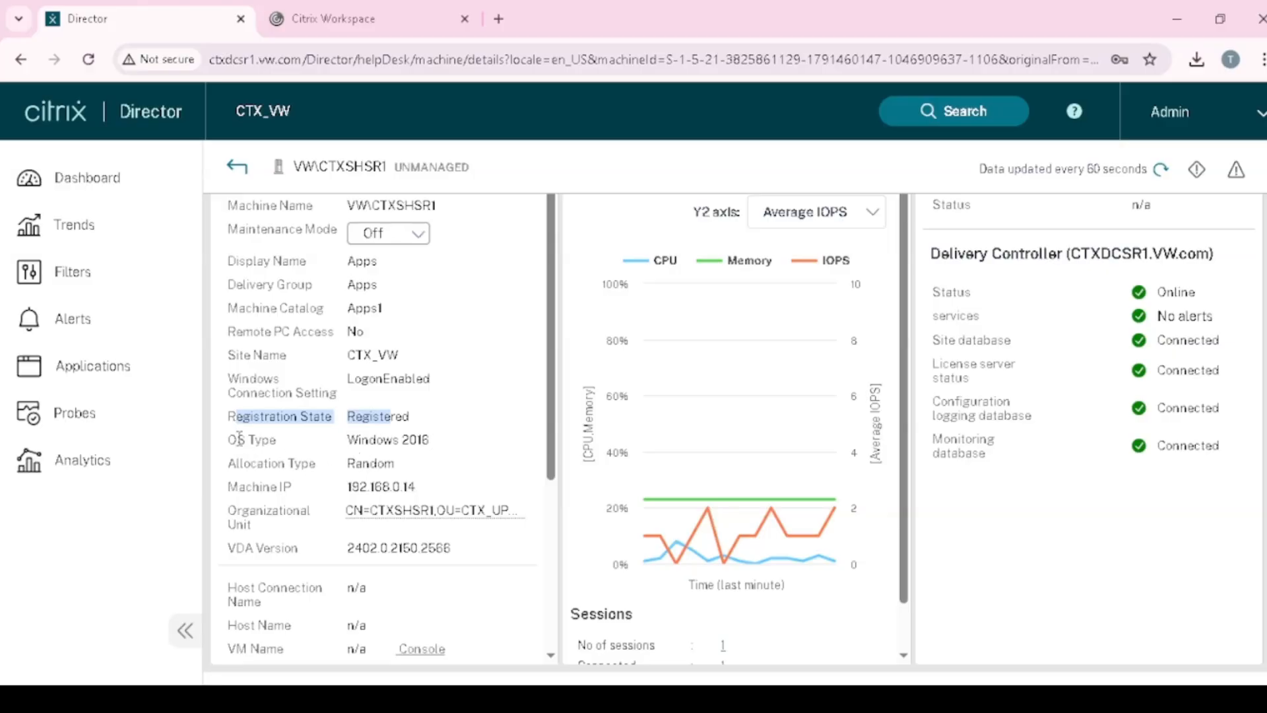
{"action": "scroll", "coordinate": [409, 465], "scroll_direction": "down", "scroll_amount": 1}
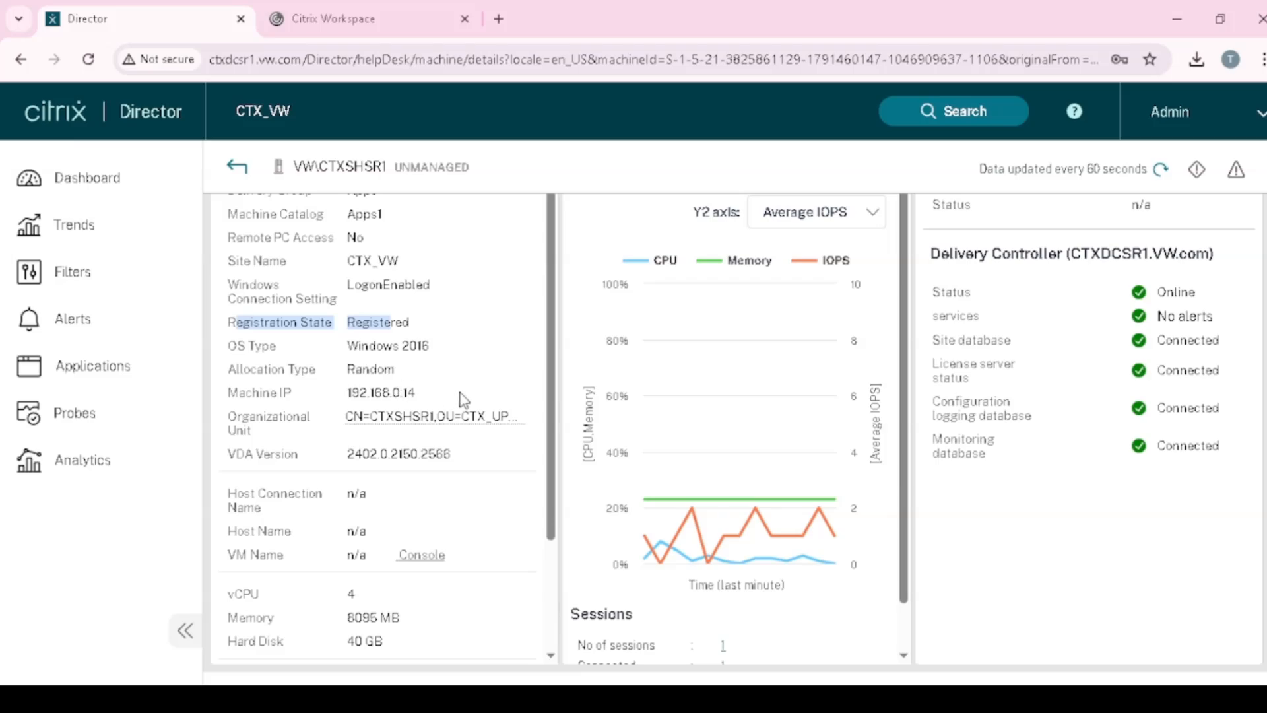
{"action": "scroll", "coordinate": [466, 422], "scroll_direction": "down", "scroll_amount": 2}
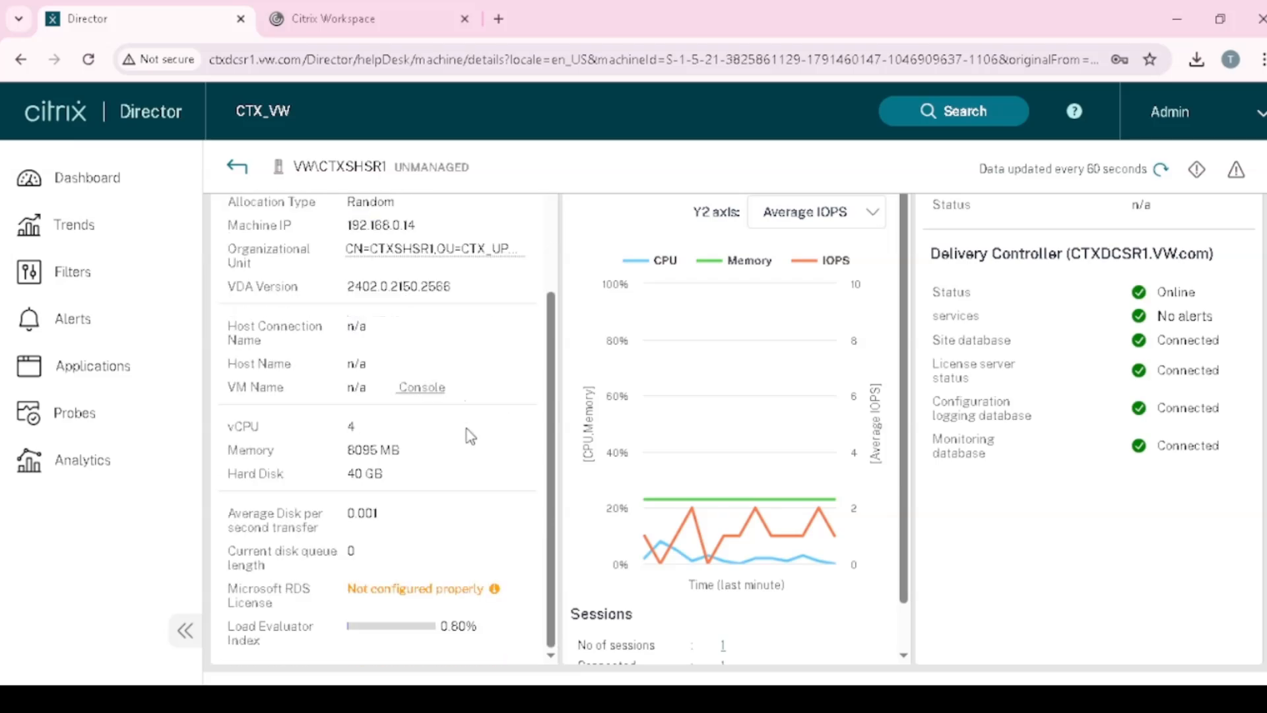
{"action": "scroll", "coordinate": [286, 633], "scroll_direction": "down", "scroll_amount": 1}
{"action": "left_click_drag", "start_coordinate": [230, 533], "coordinate": [285, 536]}
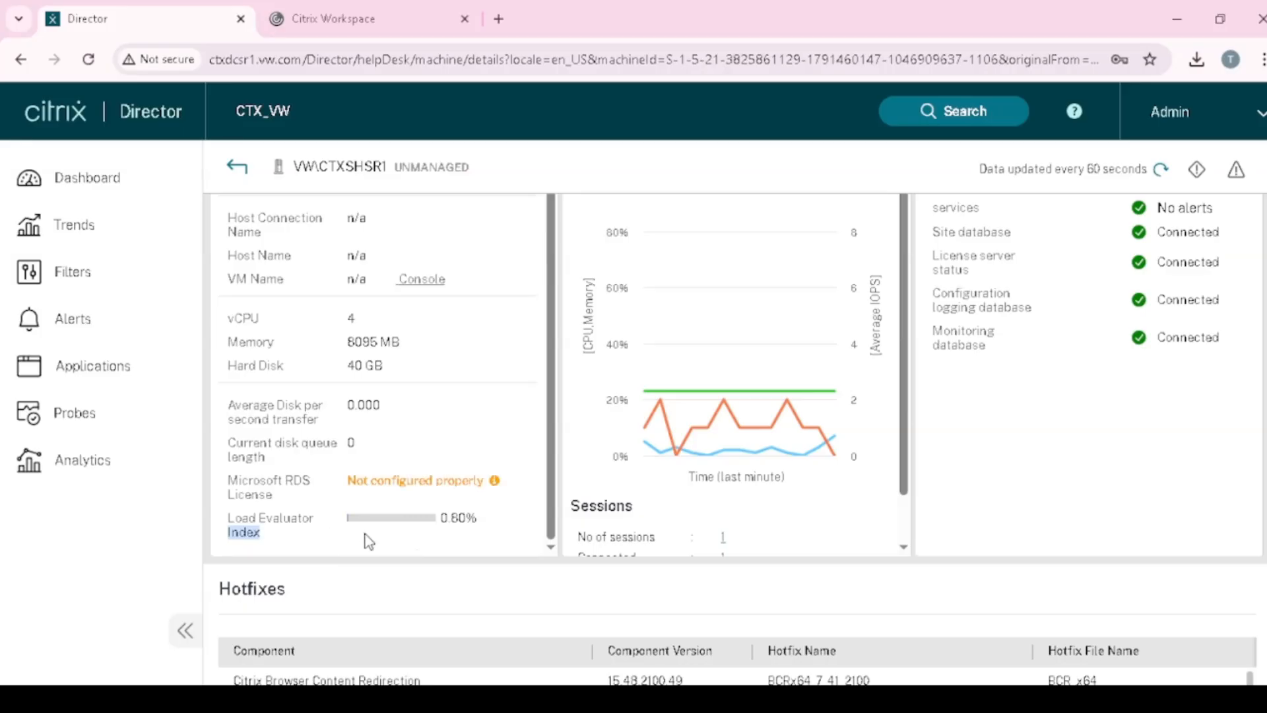
- Read the Load Evaluator Index breakdown tooltip for VW\CTXSHSR1
{"action": "mouse_move", "coordinate": [366, 519]}
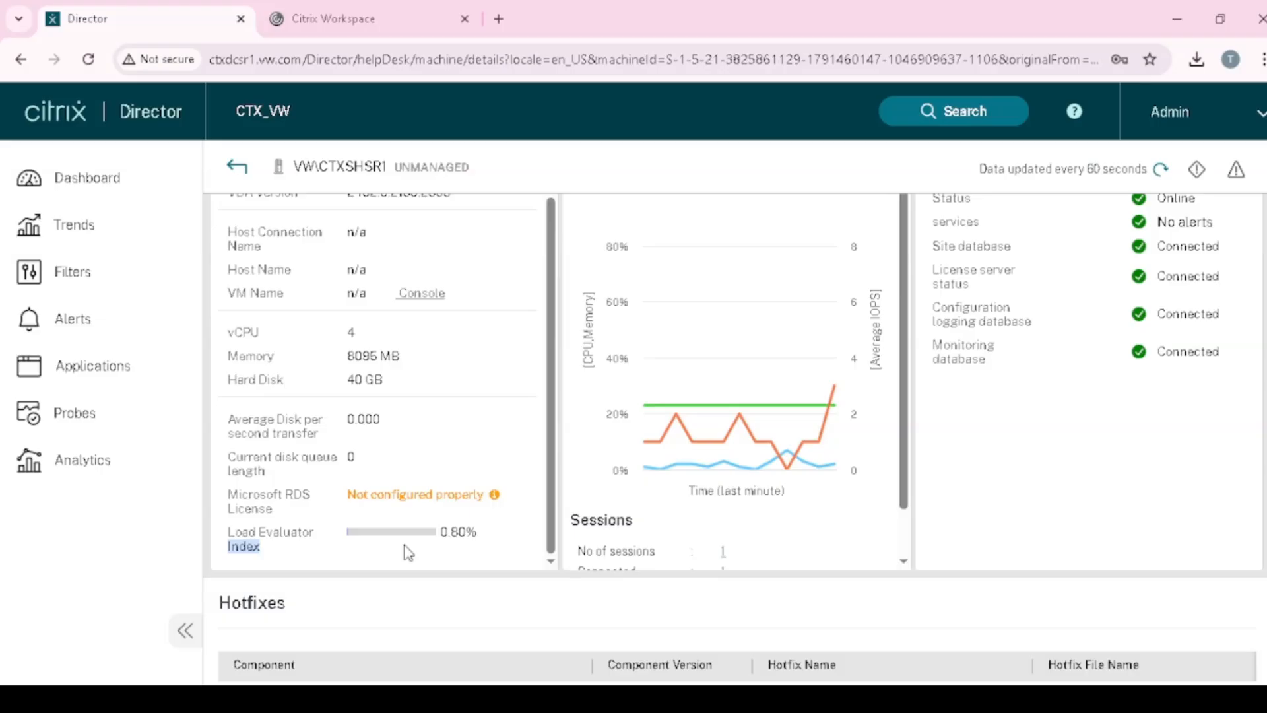
{"action": "mouse_move", "coordinate": [434, 532]}
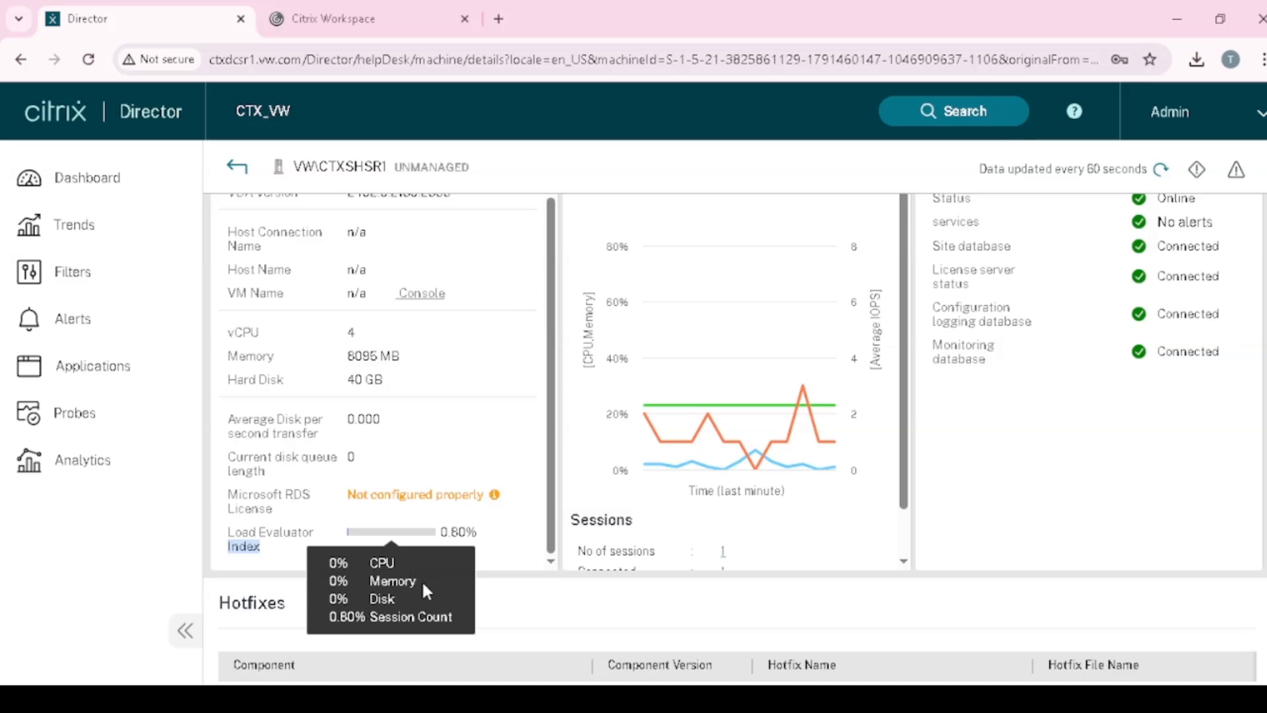
{"action": "scroll", "coordinate": [423, 585], "scroll_direction": "down", "scroll_amount": 1}
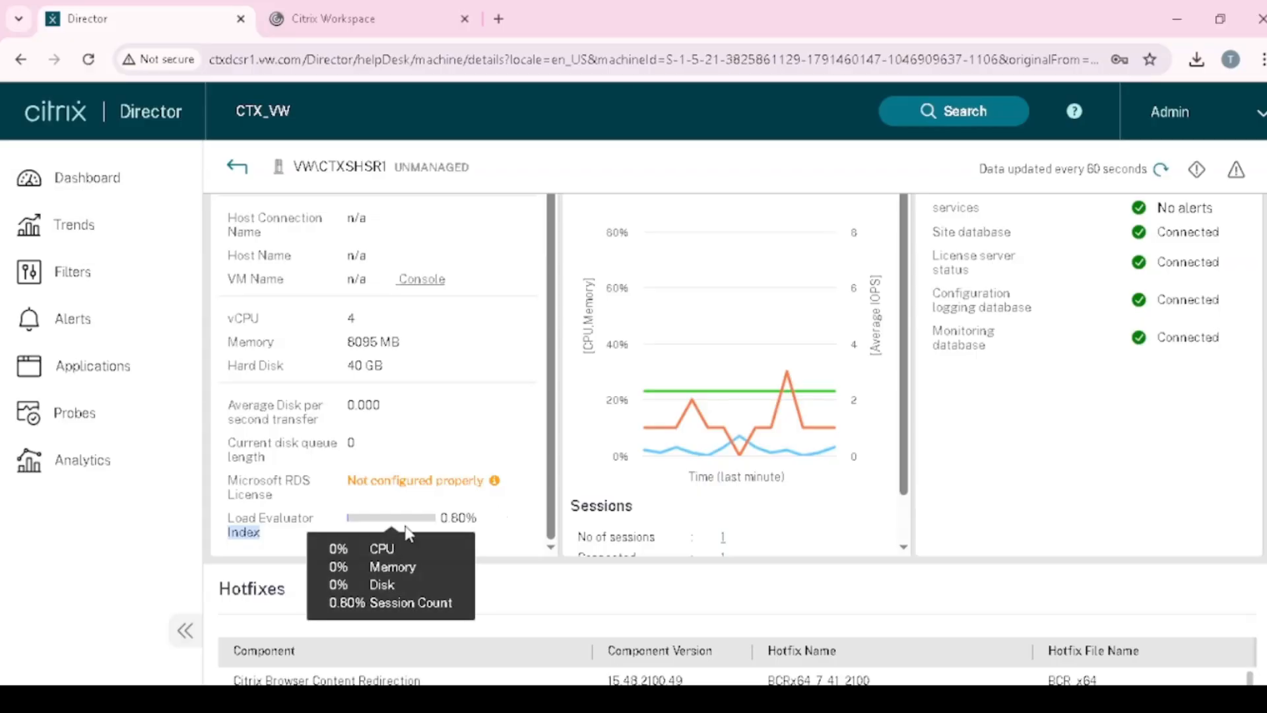
{"action": "scroll", "coordinate": [402, 538], "scroll_direction": "up", "scroll_amount": 1}
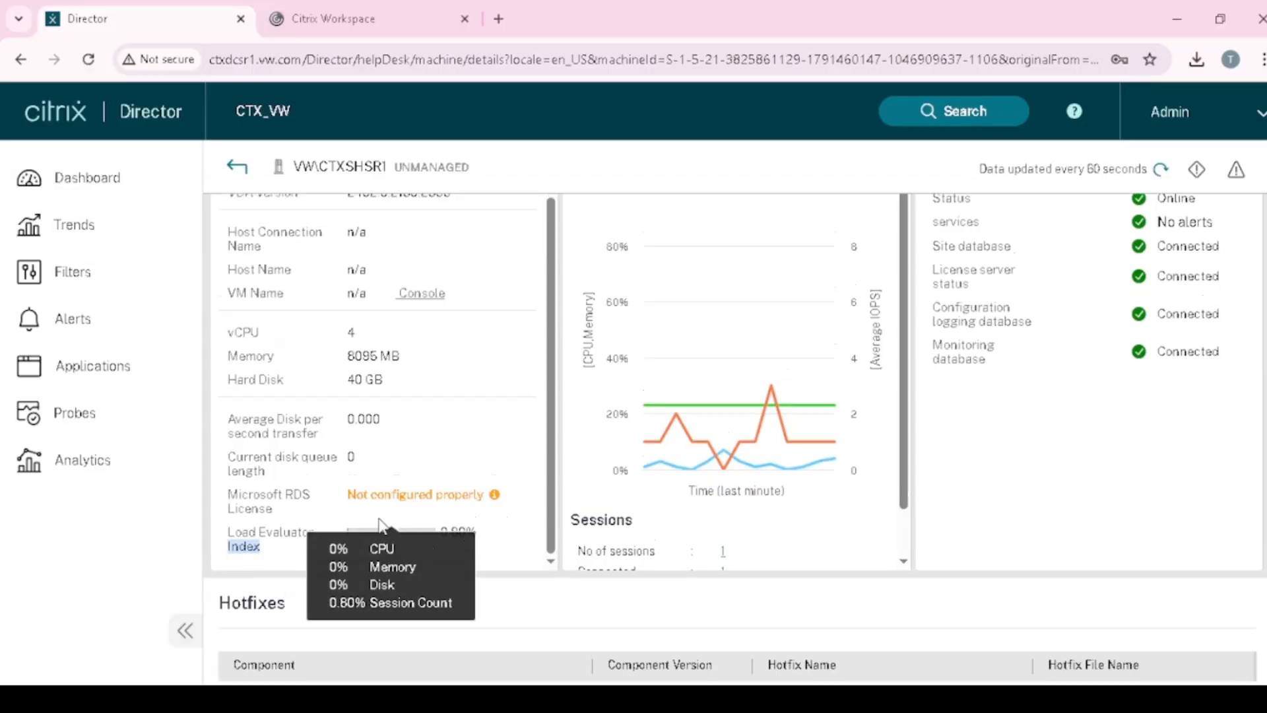
{"action": "left_click", "coordinate": [503, 528]}
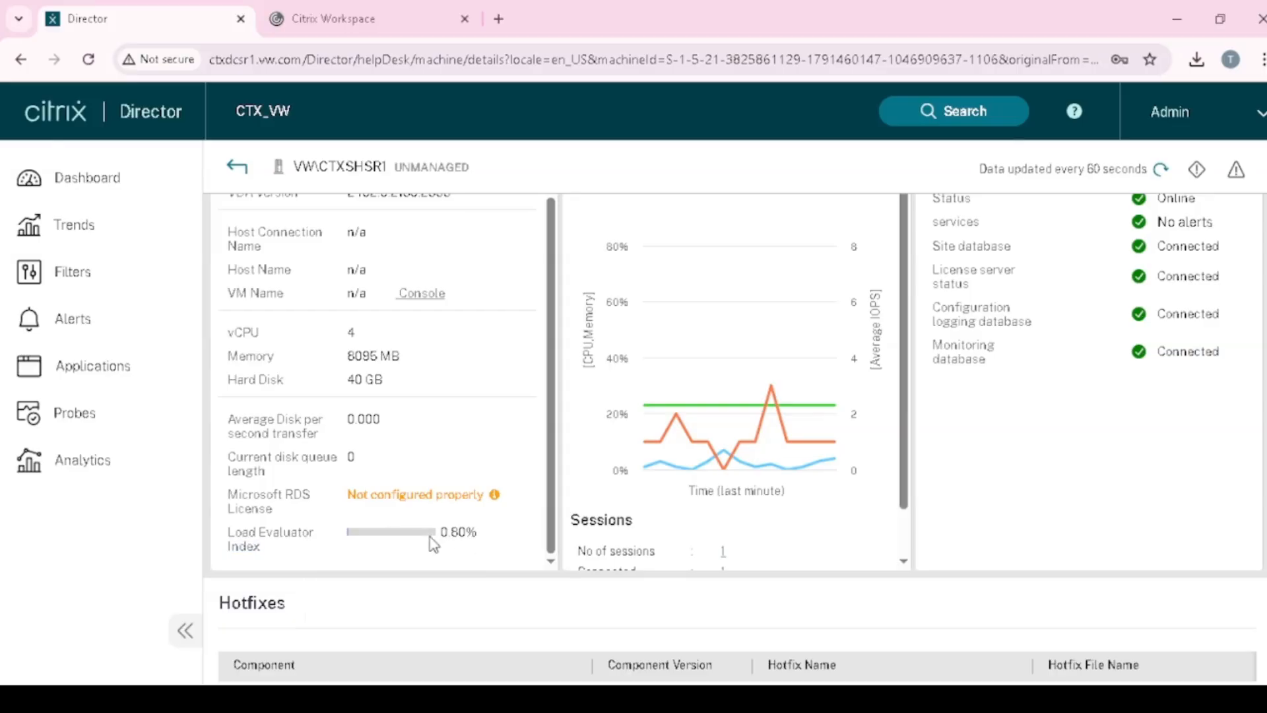
- Highlight the 0.80% Load Evaluator value and bring the Sessions counts into view
{"action": "left_click_drag", "start_coordinate": [434, 534], "coordinate": [476, 535]}
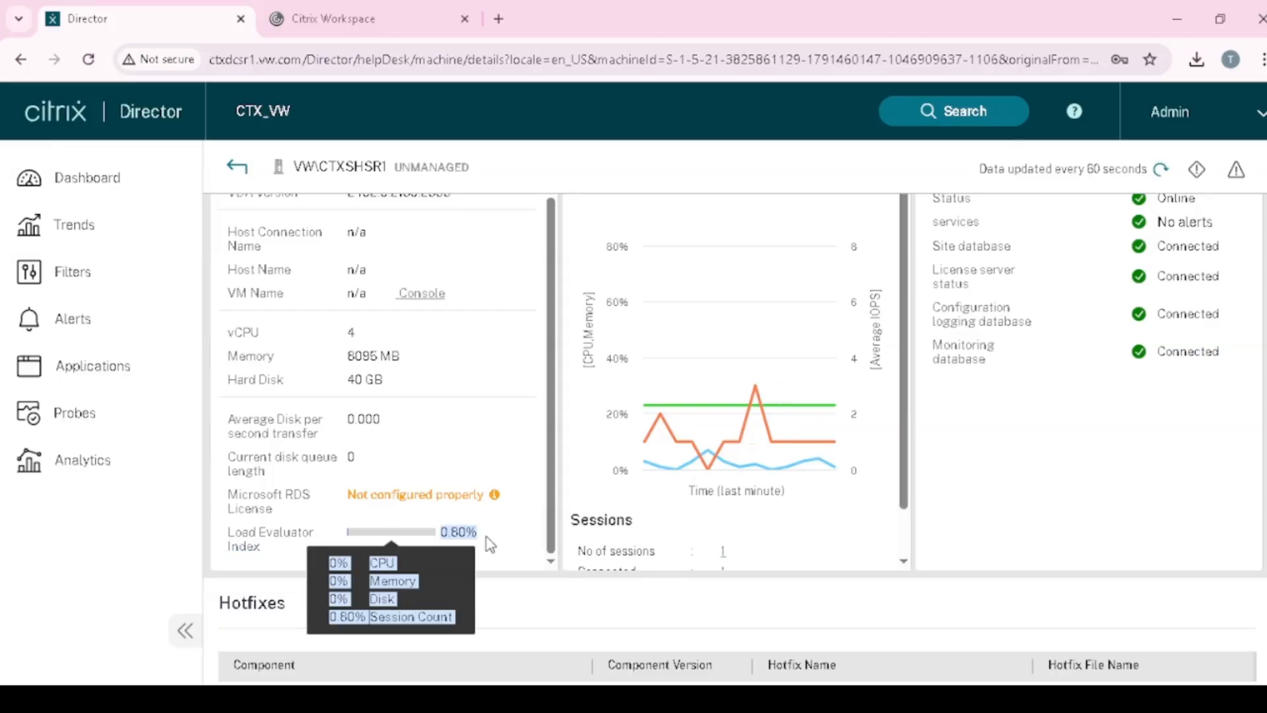
{"action": "left_click", "coordinate": [487, 540]}
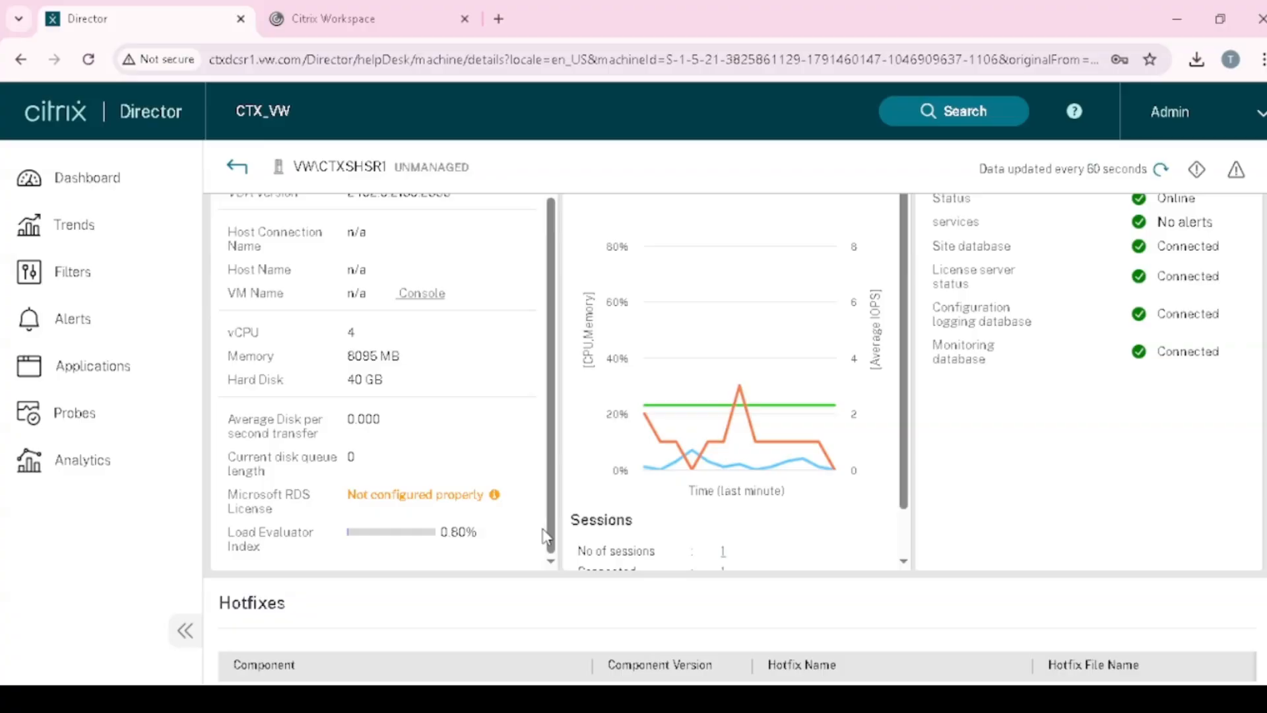
{"action": "left_click_drag", "start_coordinate": [451, 532], "coordinate": [480, 533]}
{"action": "left_click_drag", "start_coordinate": [905, 478], "coordinate": [902, 551]}
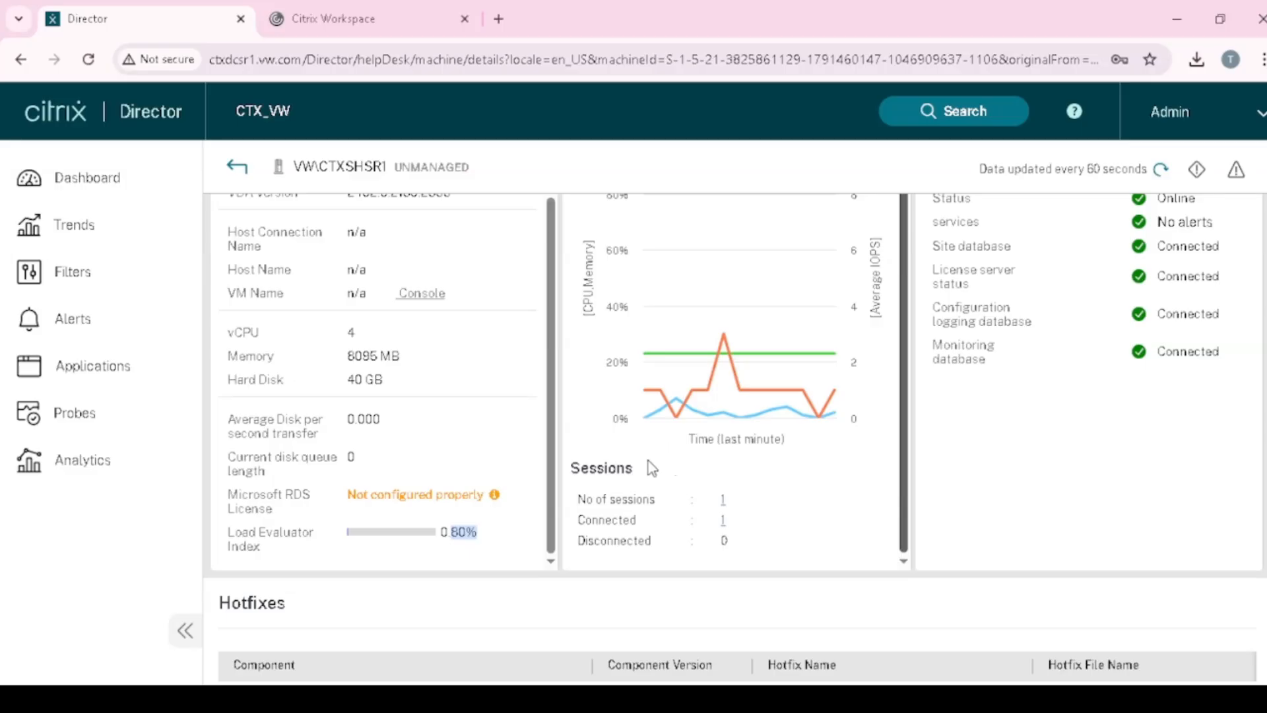
- Sign back in to Citrix Workspace with the HR user's password
{"action": "left_click", "coordinate": [386, 14]}
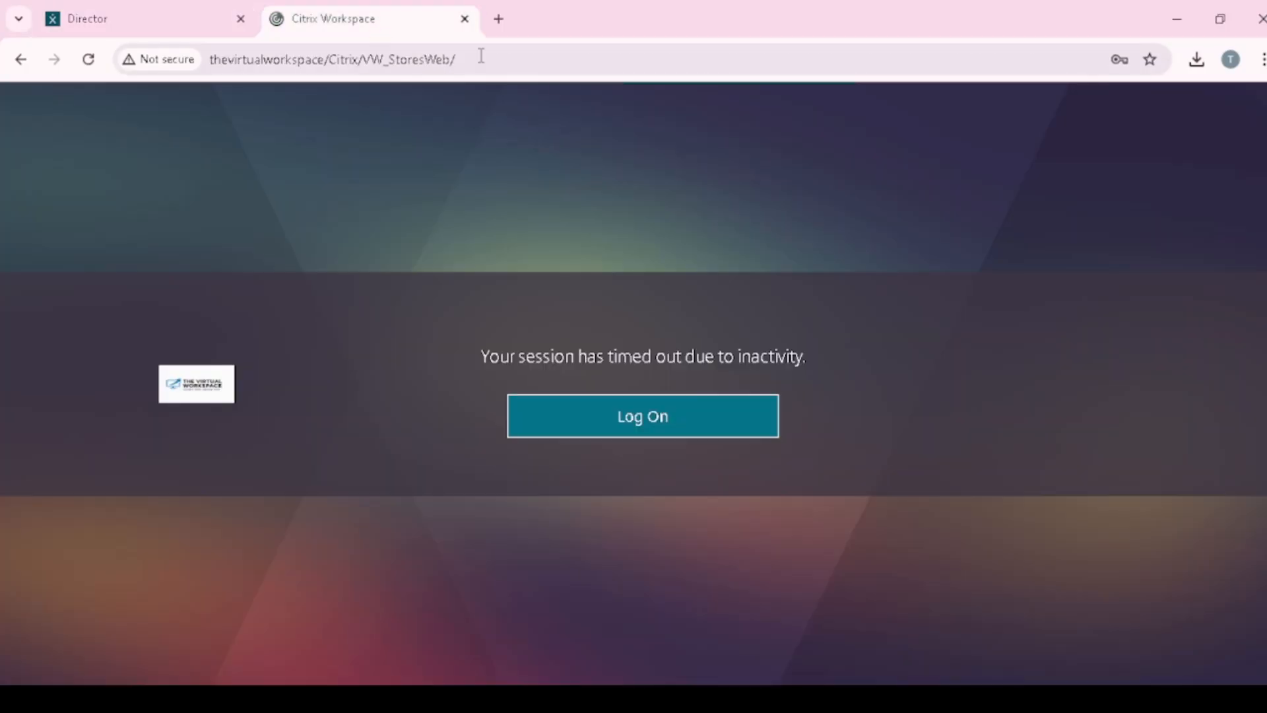
{"action": "left_click", "coordinate": [686, 426]}
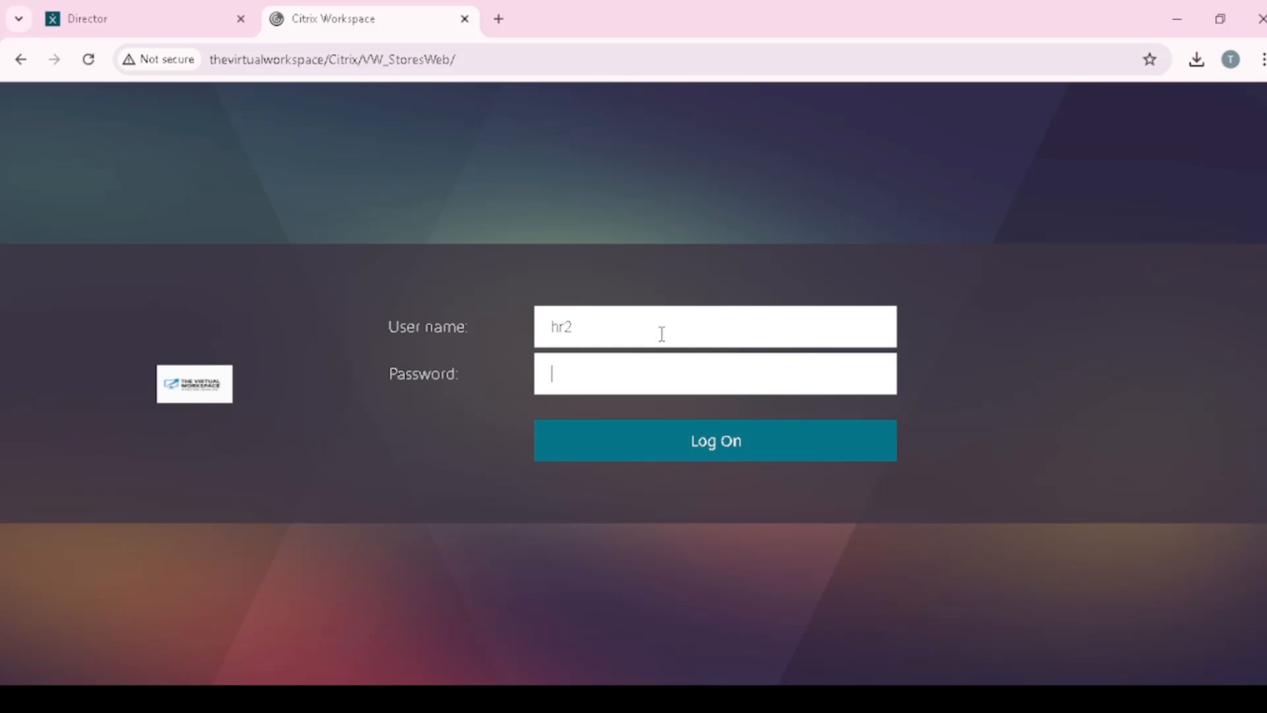
{"action": "type", "text": "•••"}
{"action": "left_click", "coordinate": [695, 449]}
- Launch the Notepad_HR app from APPS, then return to the Director machine details
{"action": "left_click", "coordinate": [634, 119]}
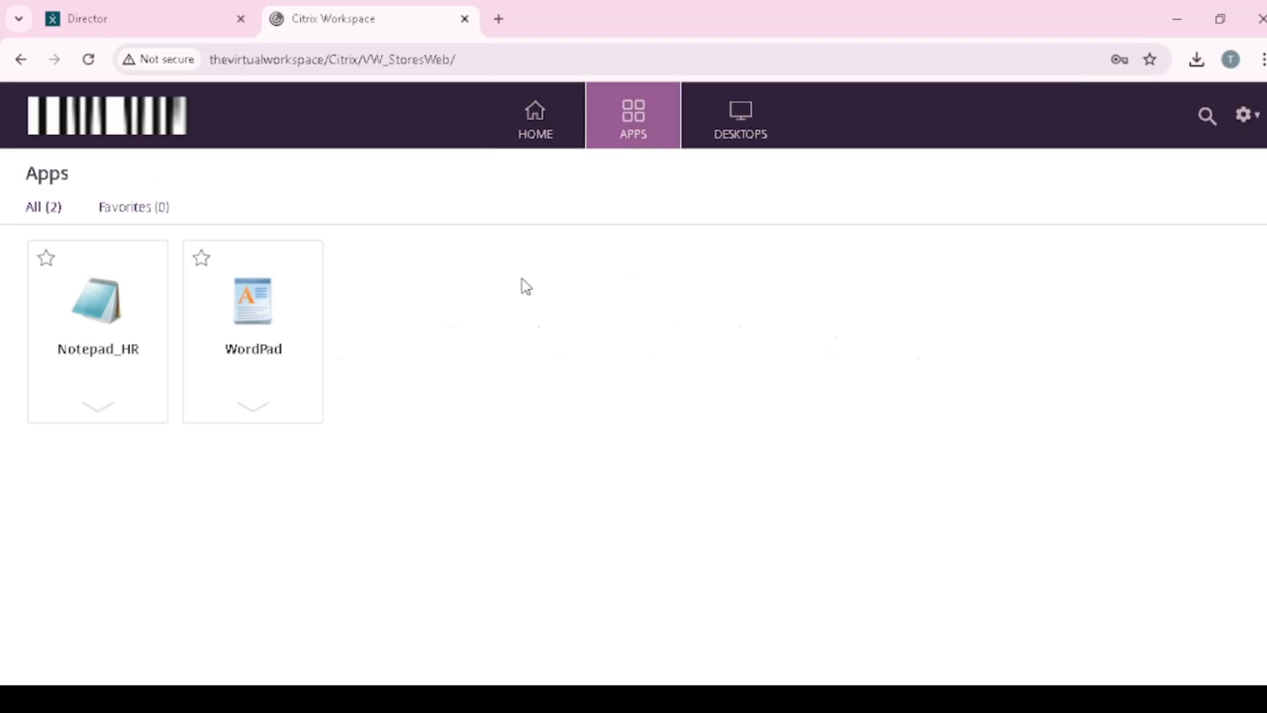
{"action": "left_click", "coordinate": [98, 340]}
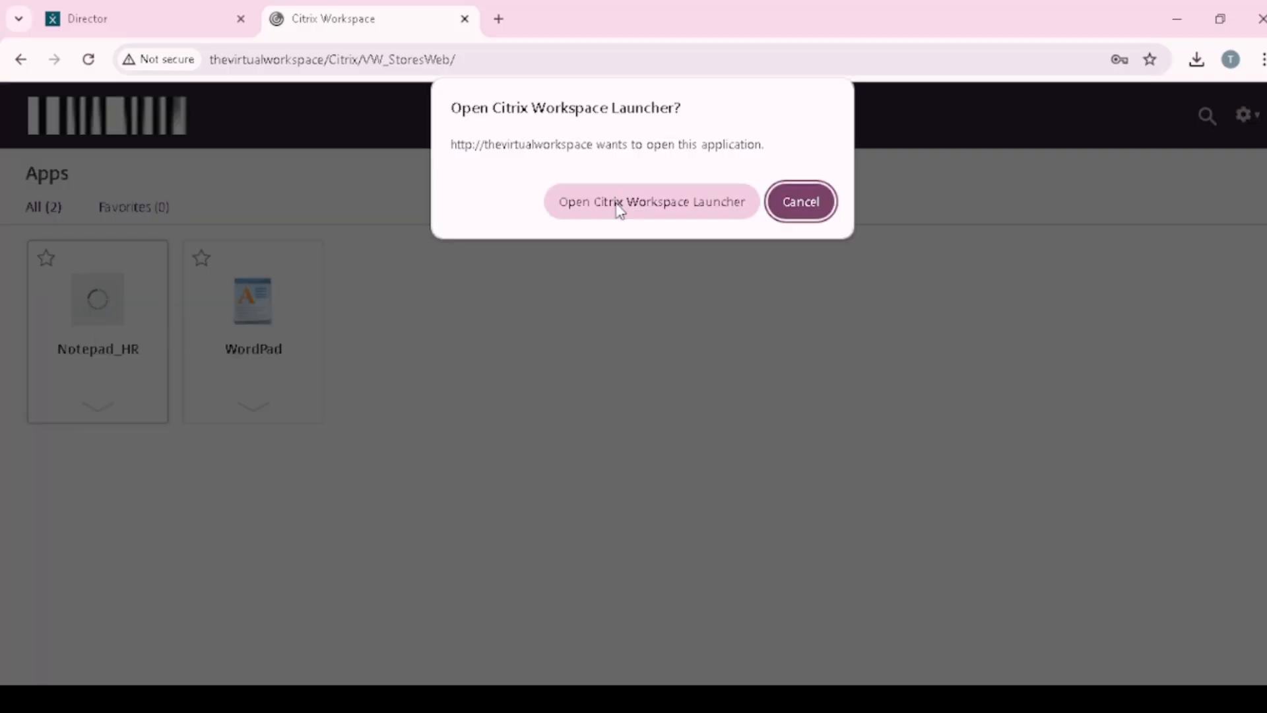
{"action": "left_click", "coordinate": [617, 205]}
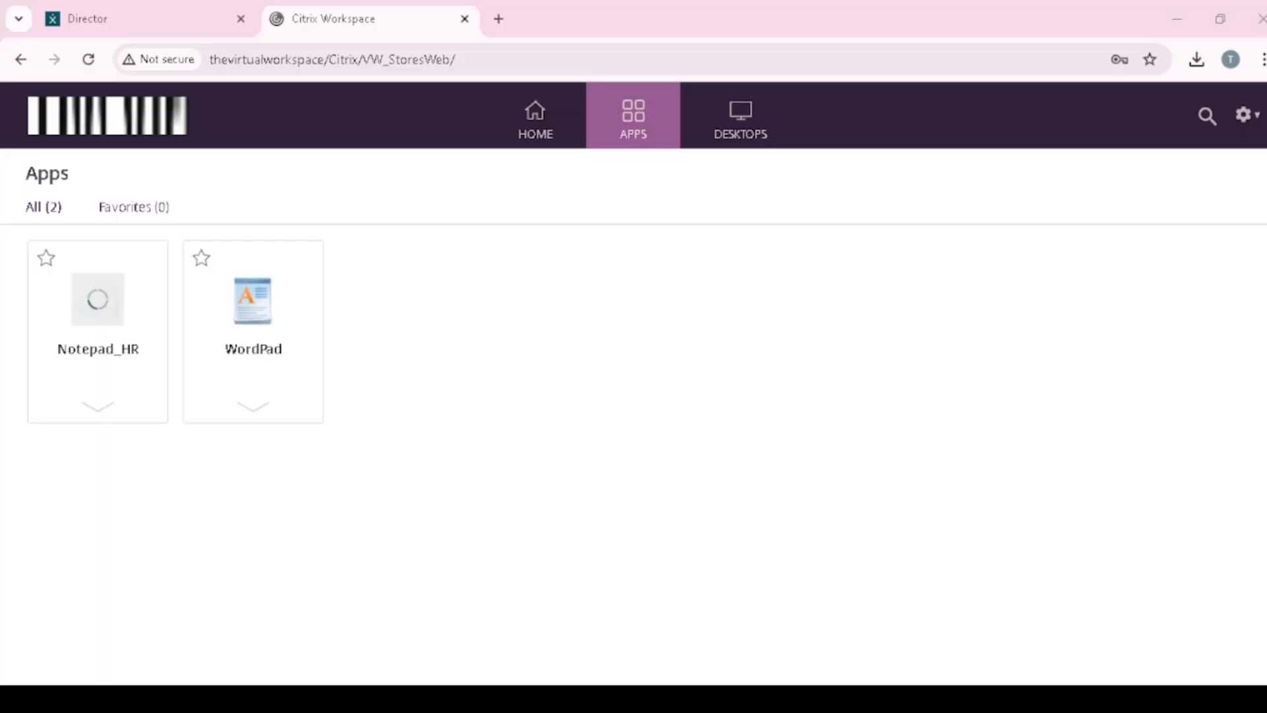
{"action": "left_click", "coordinate": [163, 10]}
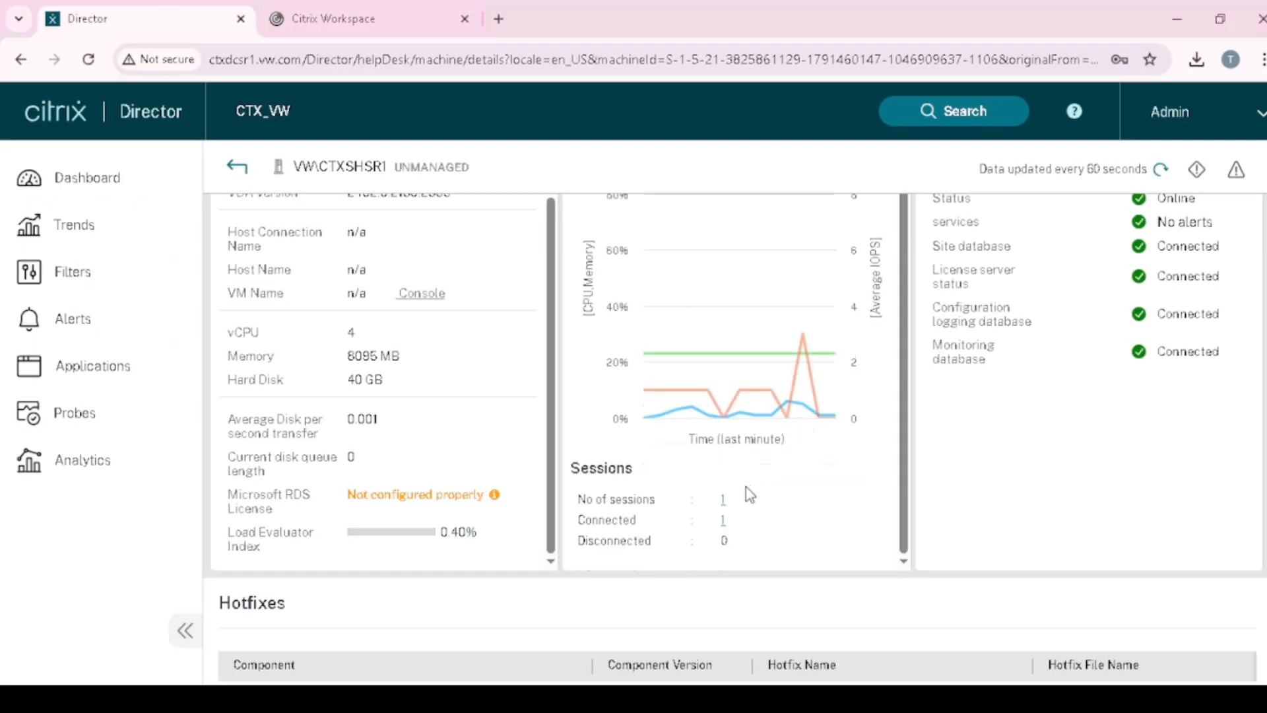
- Refresh the VW\CTXSHSR1 monitoring data until two connected sessions are counted
{"action": "scroll", "coordinate": [726, 485], "scroll_direction": "down", "scroll_amount": 1}
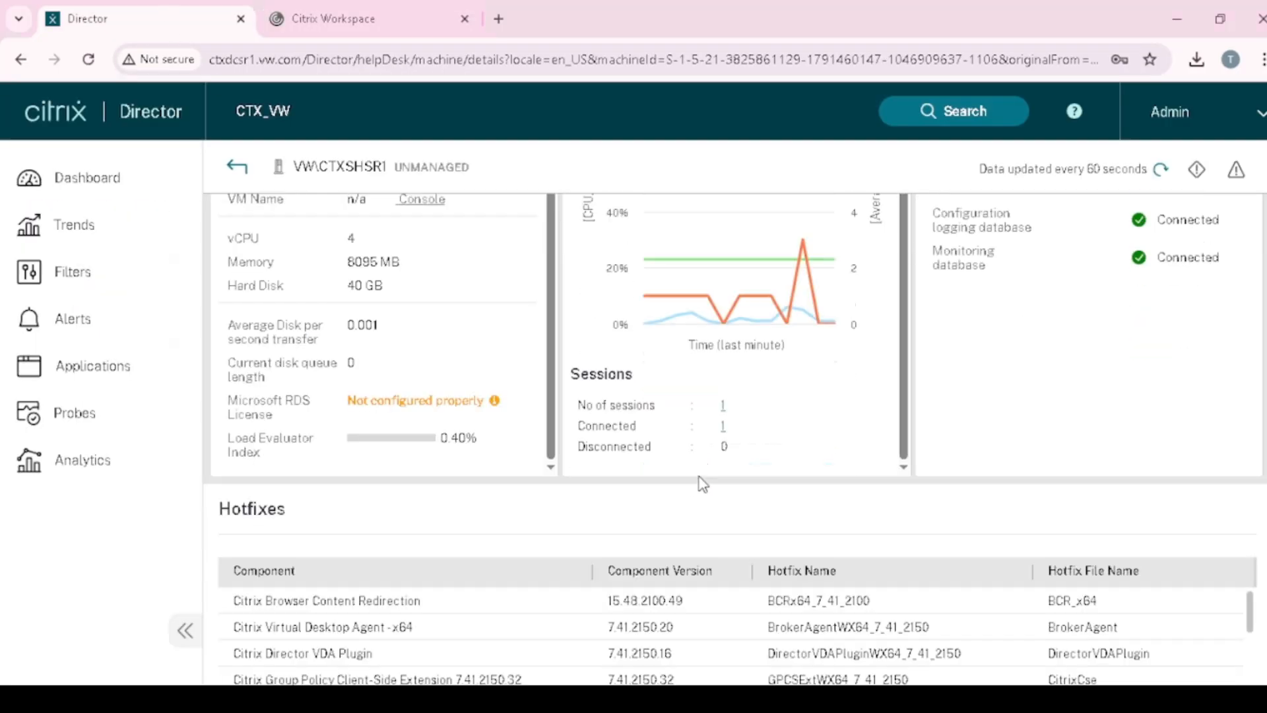
{"action": "left_click", "coordinate": [1164, 172]}
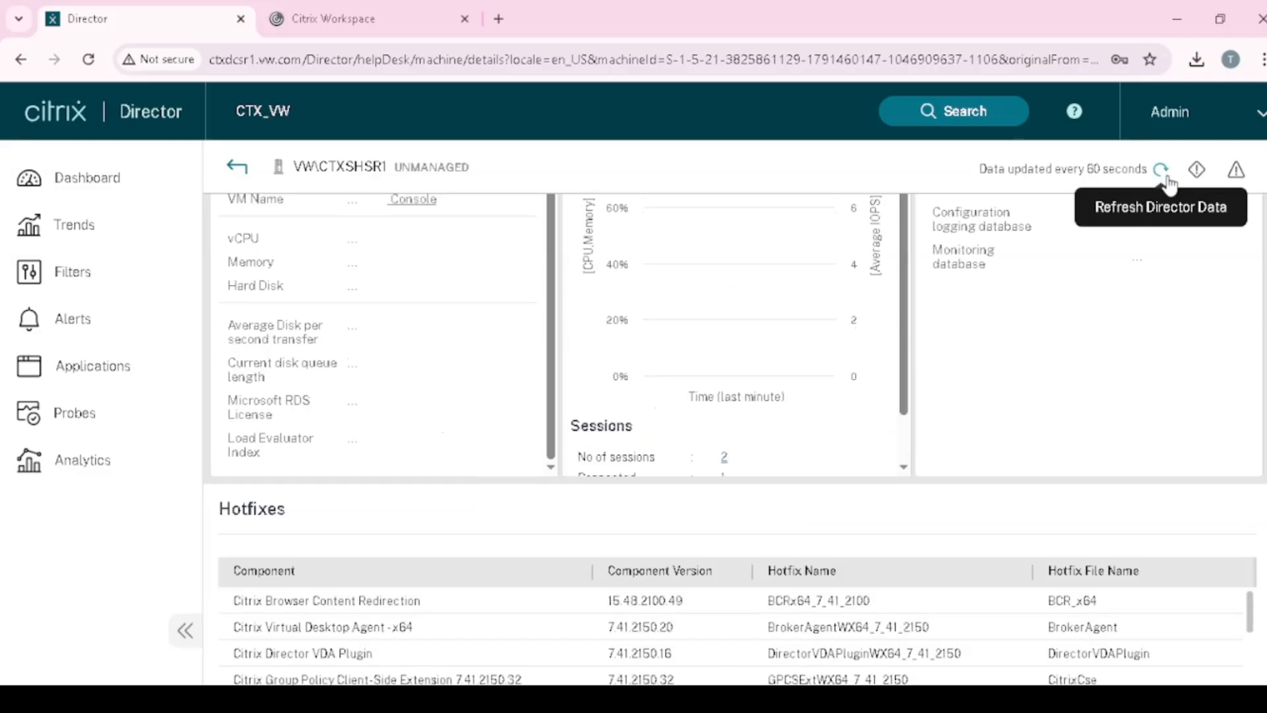
{"action": "left_click", "coordinate": [1162, 175]}
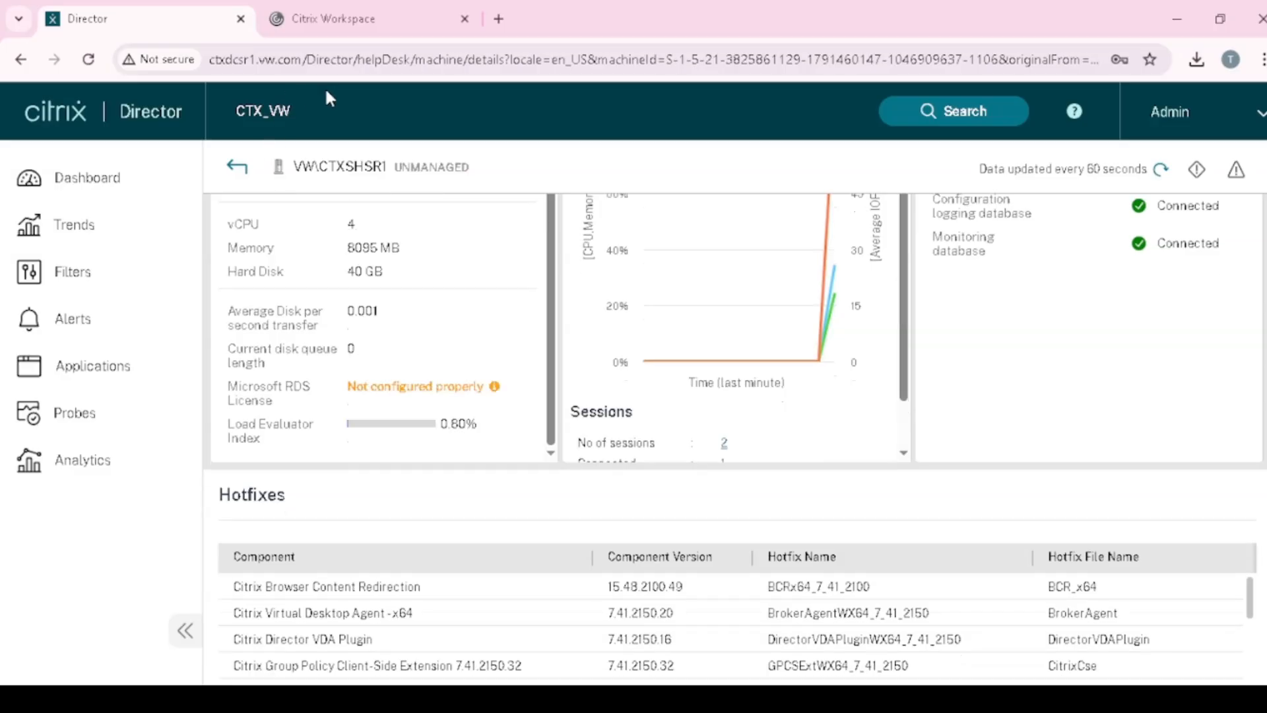
{"action": "scroll", "coordinate": [785, 451], "scroll_direction": "down", "scroll_amount": 1}
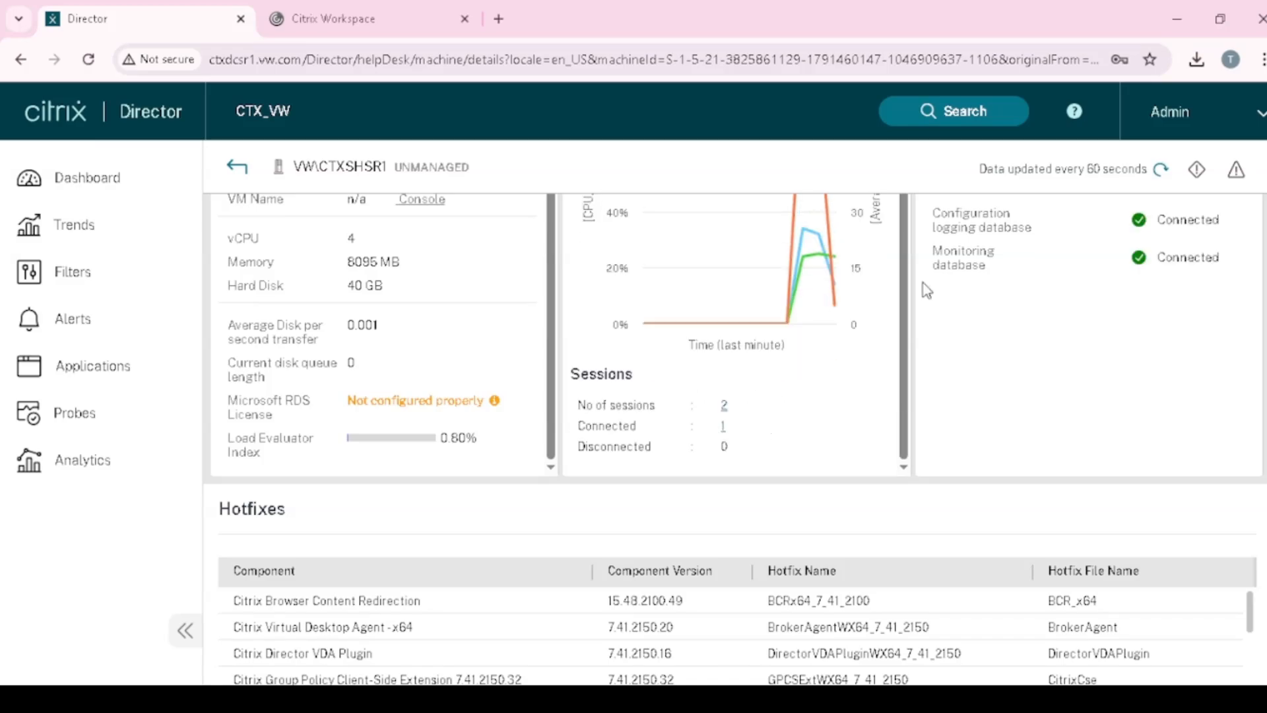
{"action": "left_click", "coordinate": [1160, 173]}
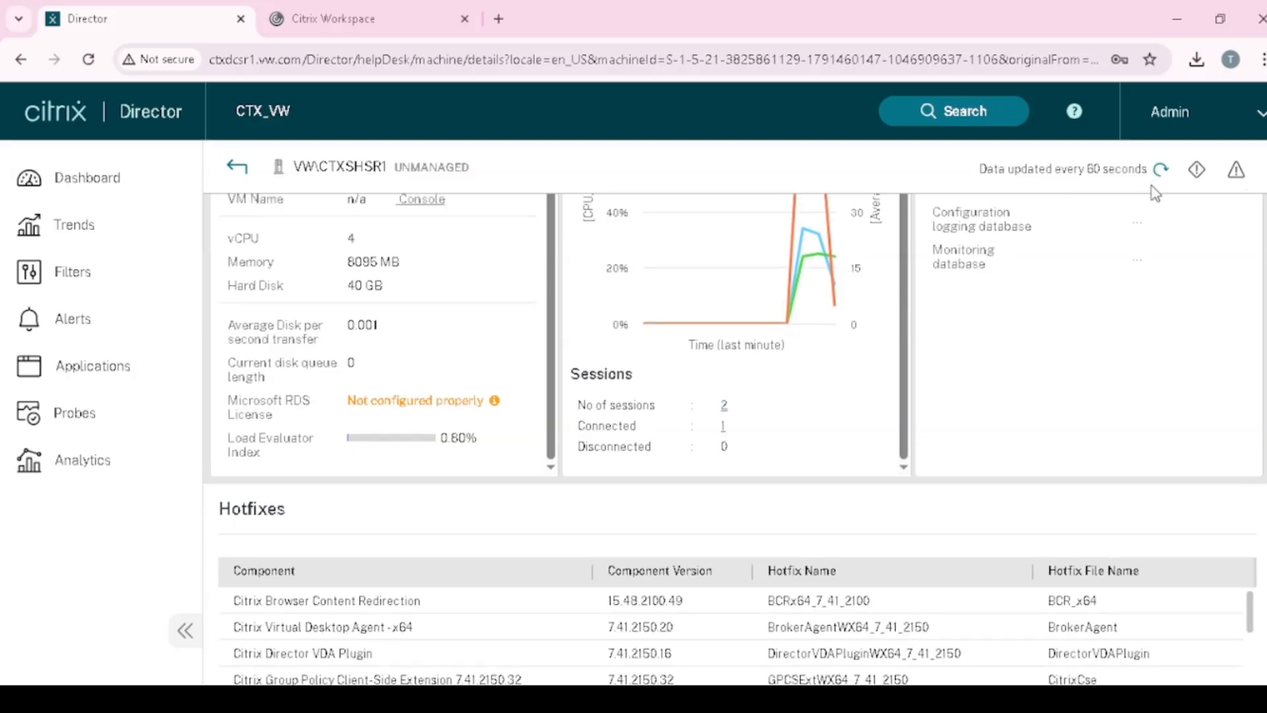
{"action": "scroll", "coordinate": [729, 479], "scroll_direction": "down", "scroll_amount": 1}
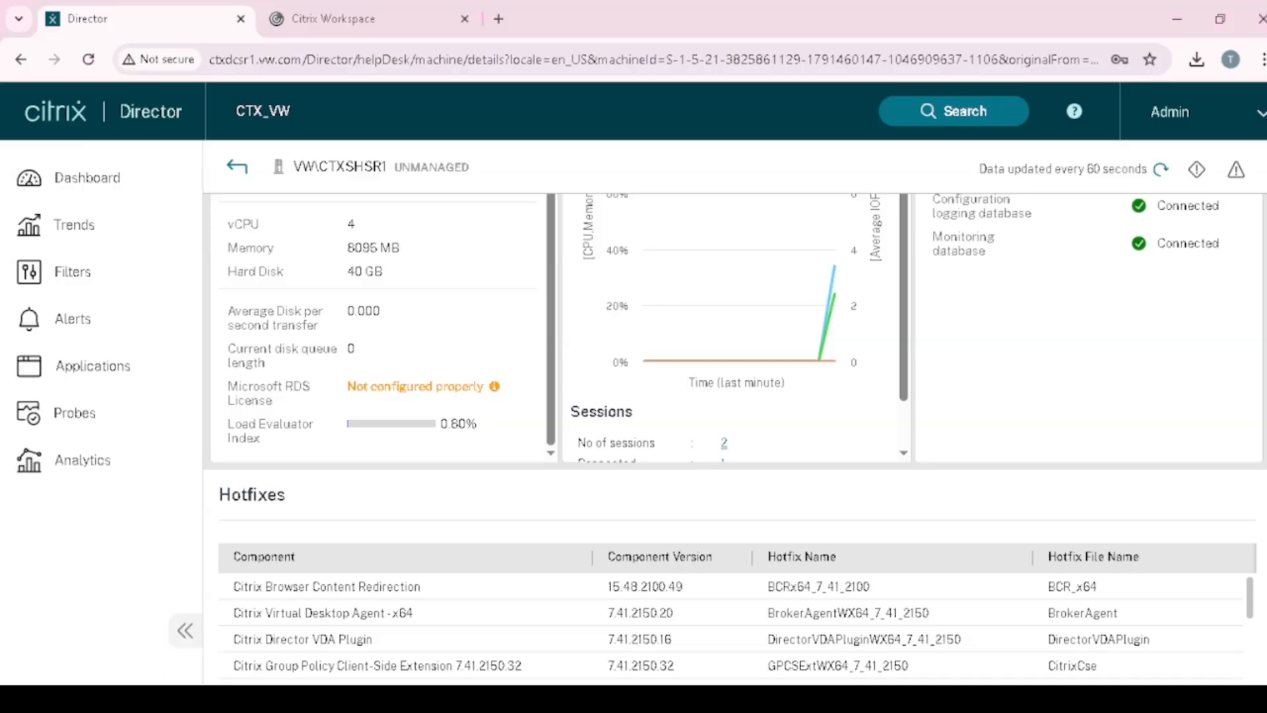
{"action": "scroll", "coordinate": [734, 435], "scroll_direction": "up", "scroll_amount": 1}
{"action": "scroll", "coordinate": [739, 399], "scroll_direction": "down", "scroll_amount": 1}
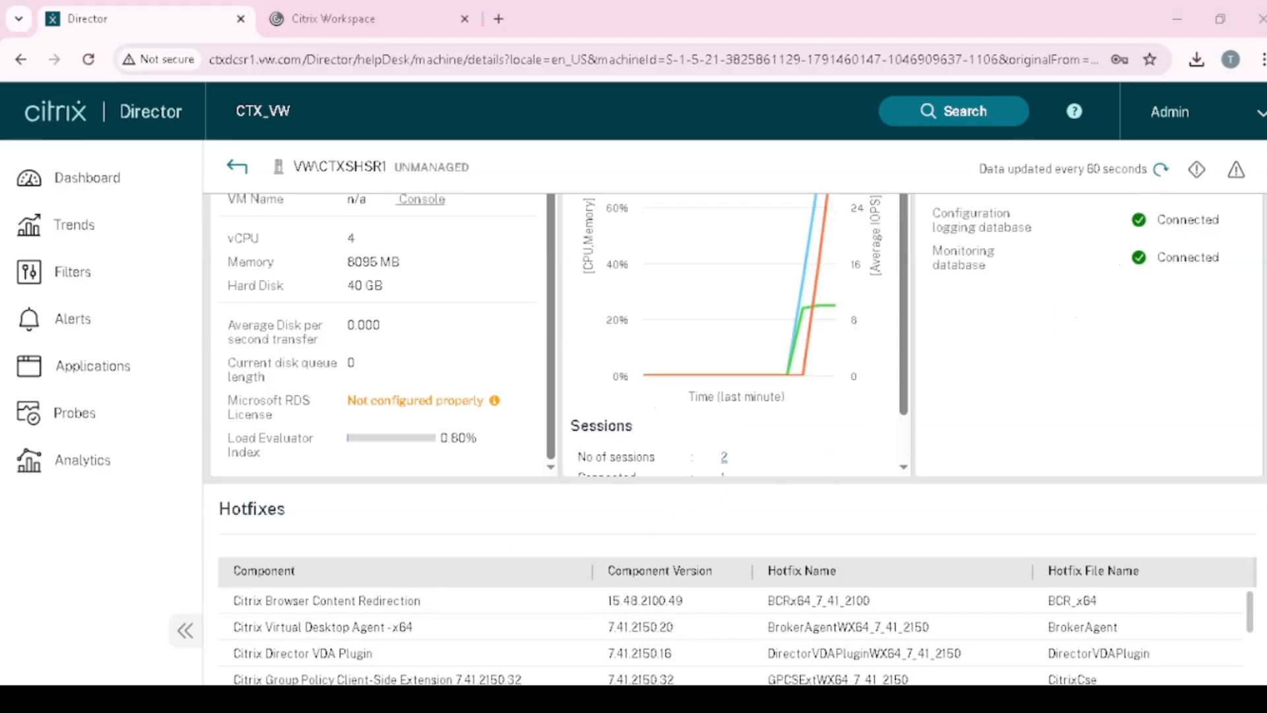
{"action": "left_click", "coordinate": [1161, 168]}
{"action": "left_click", "coordinate": [1161, 169]}
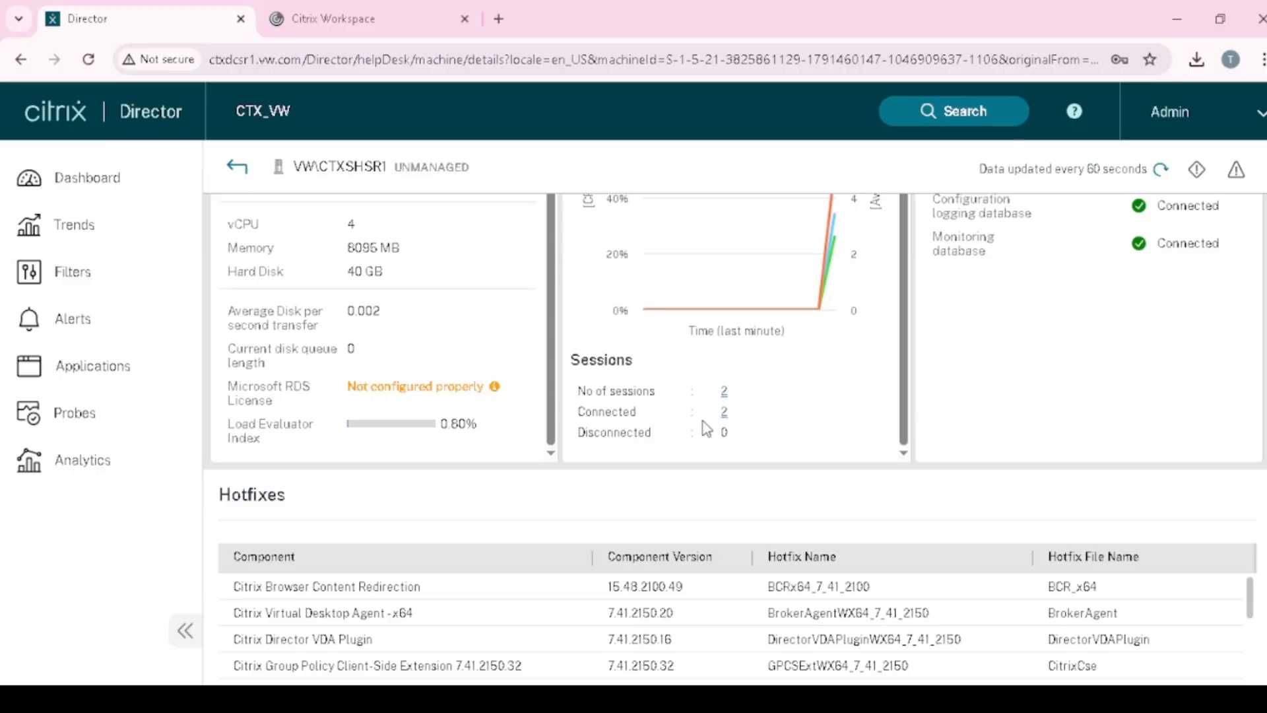
- Open the Connected sessions link to list the 2 active sessions
{"action": "scroll", "coordinate": [725, 413], "scroll_direction": "down", "scroll_amount": 1}
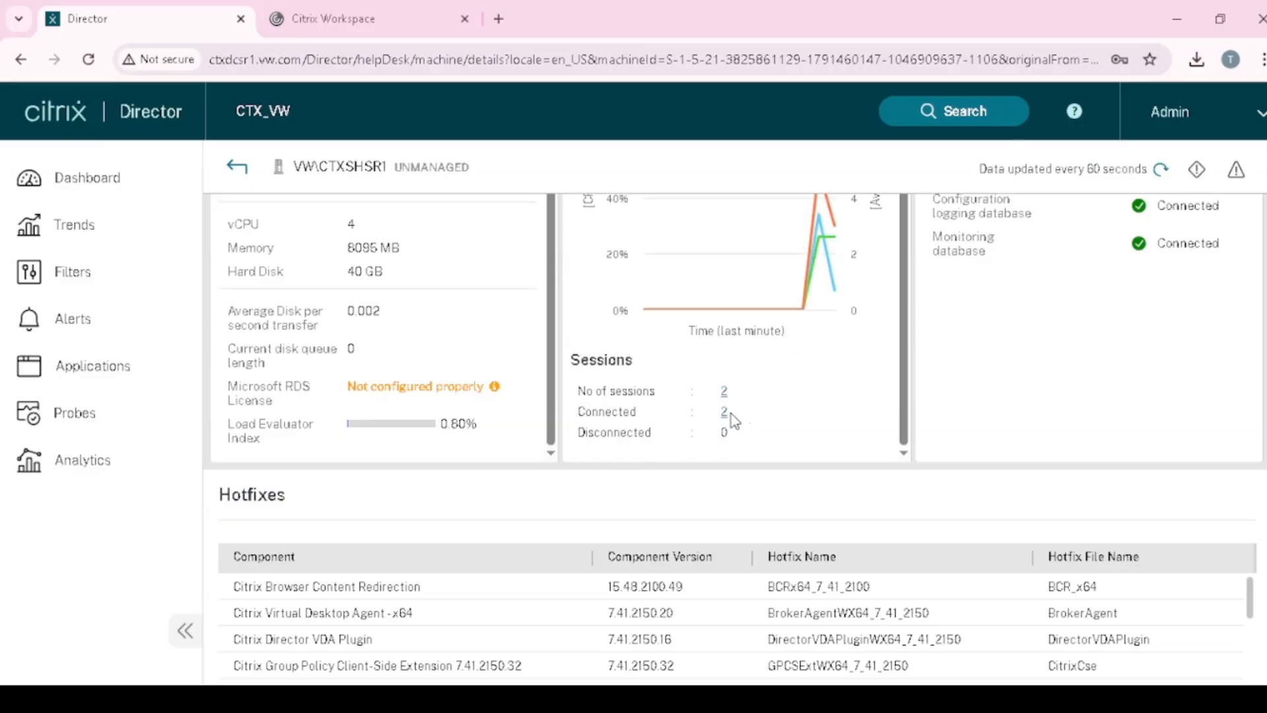
{"action": "left_click", "coordinate": [725, 411]}
{"action": "scroll", "coordinate": [726, 419], "scroll_direction": "down", "scroll_amount": 1}
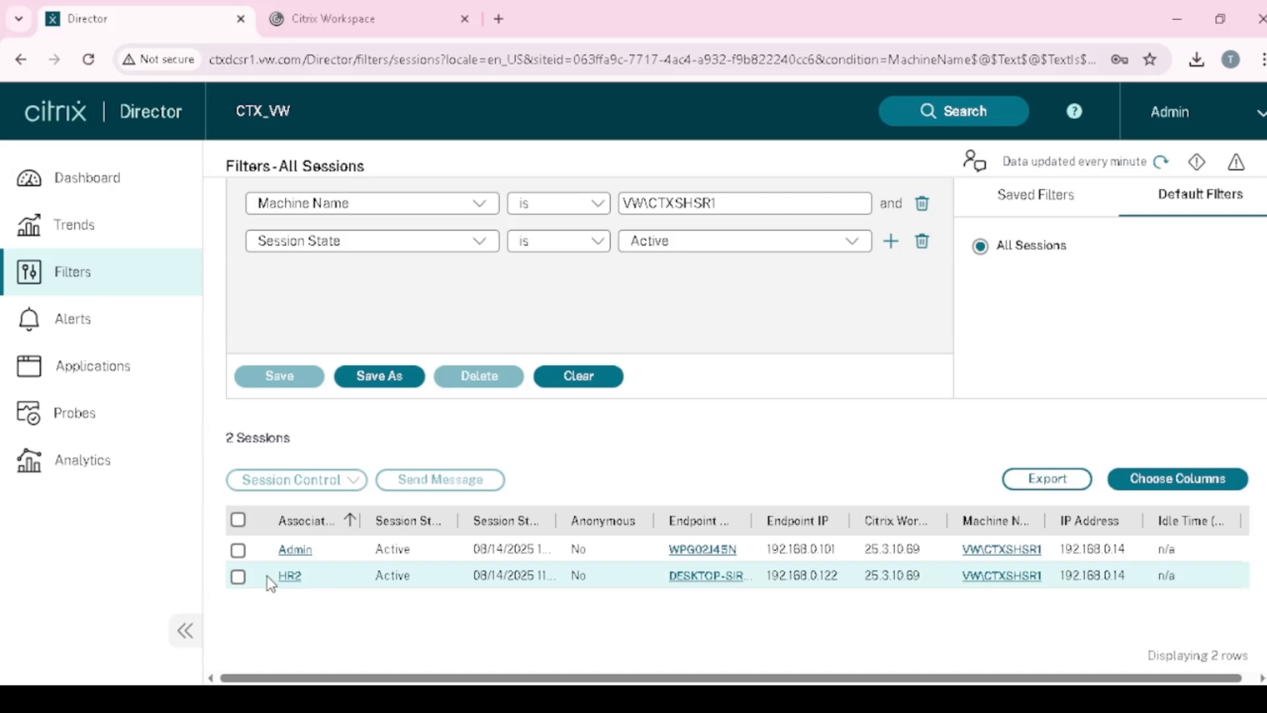
- Select the HR and administrator sessions and send them a message with subject 'Hi' and body 'Hi'
{"action": "left_click", "coordinate": [238, 576]}
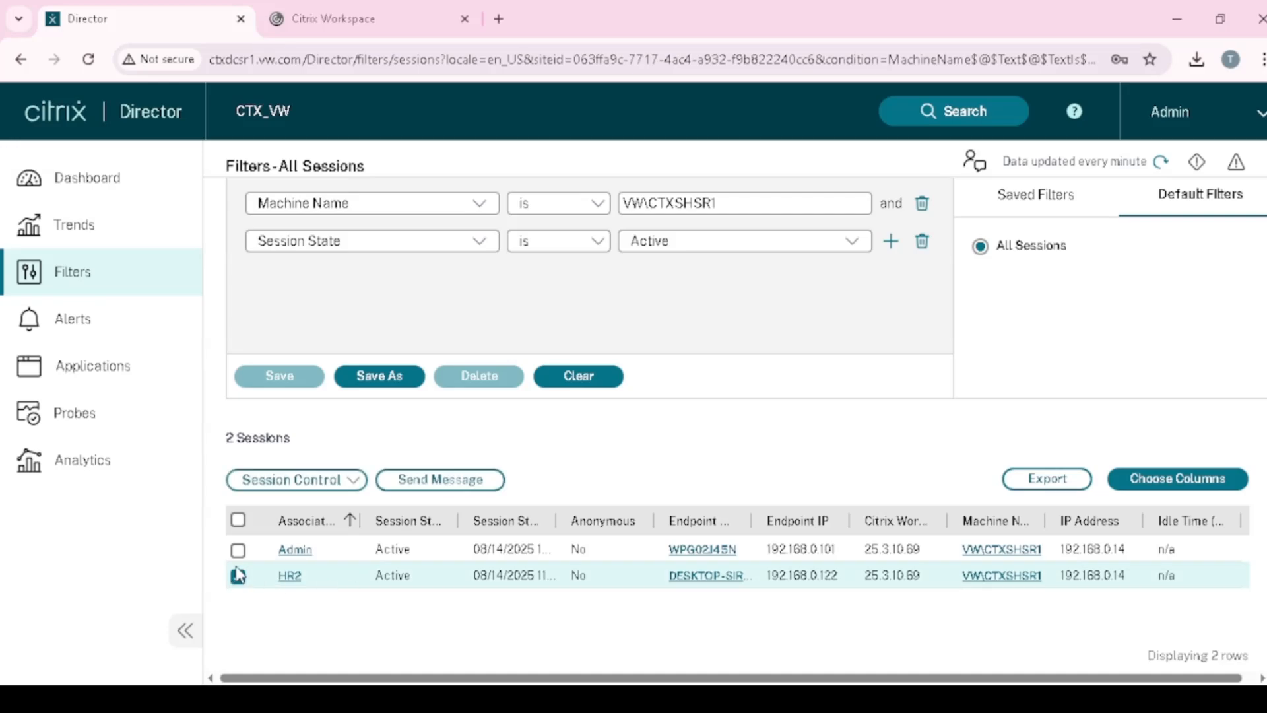
{"action": "left_click", "coordinate": [340, 485]}
{"action": "left_click", "coordinate": [630, 445]}
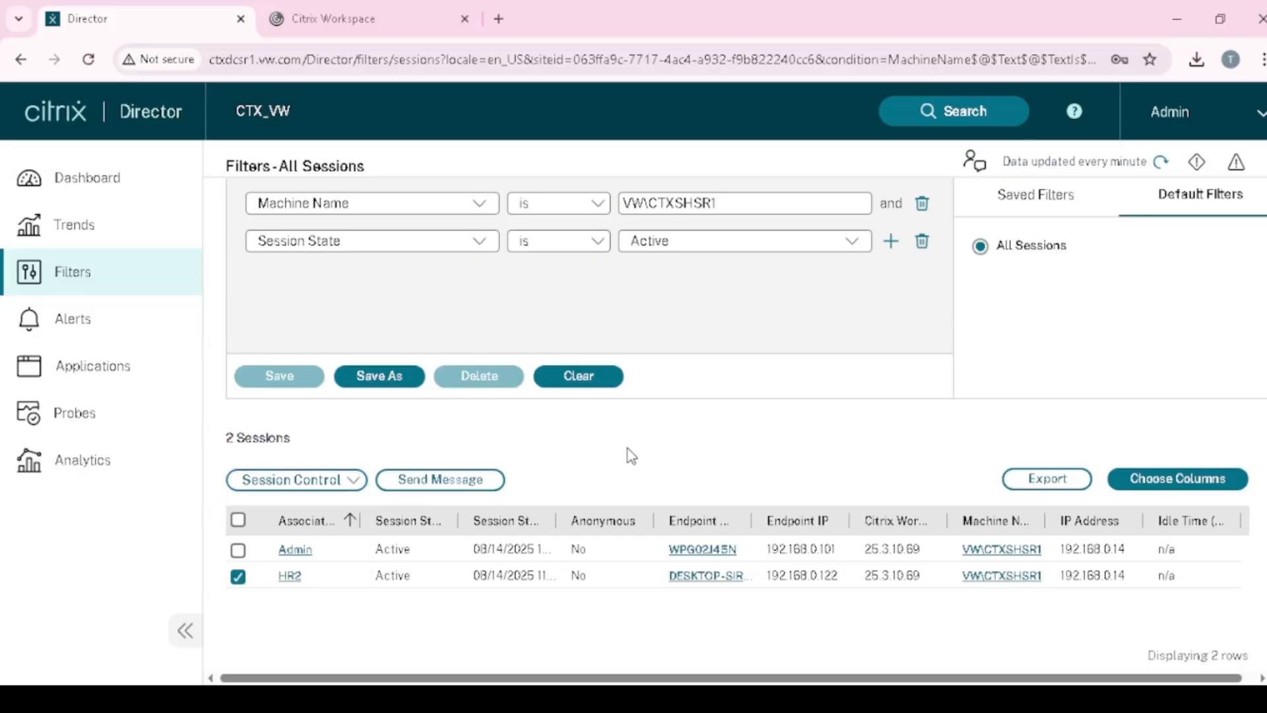
{"action": "left_click", "coordinate": [238, 549]}
{"action": "left_click", "coordinate": [469, 490]}
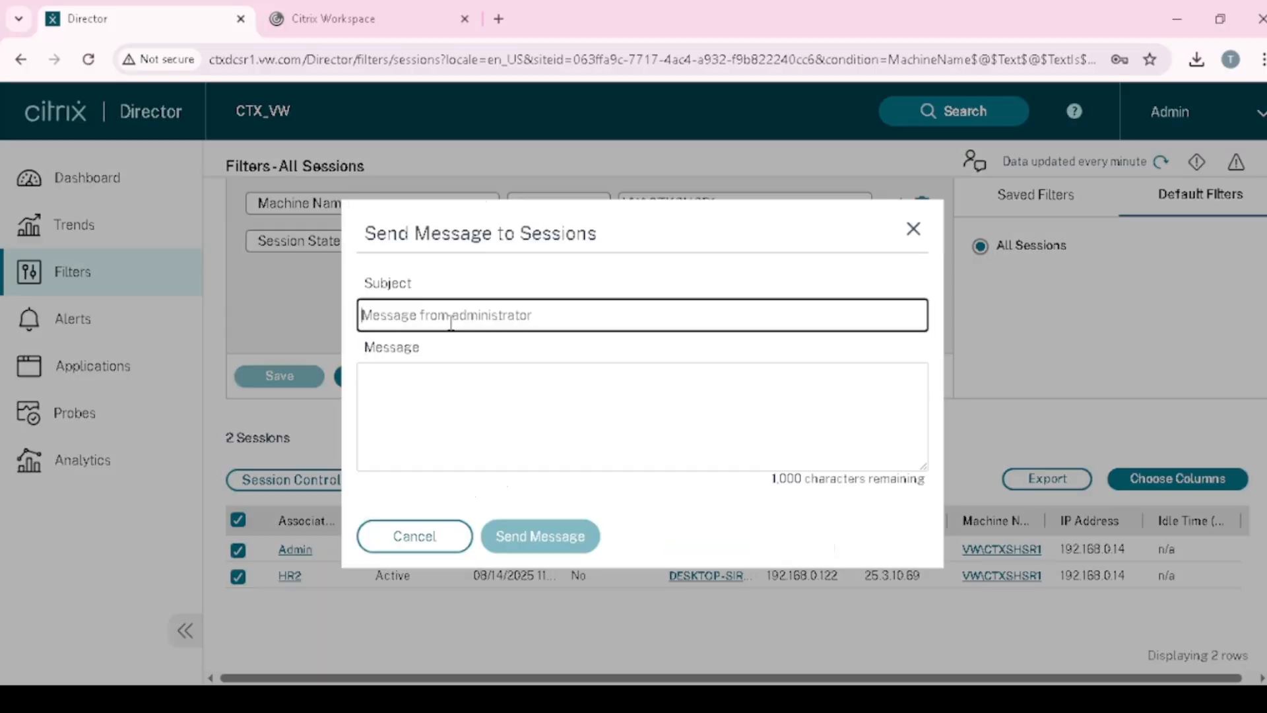
{"action": "type", "text": "Hi"}
{"action": "key", "text": "Tab"}
{"action": "type", "text": "Hi"}
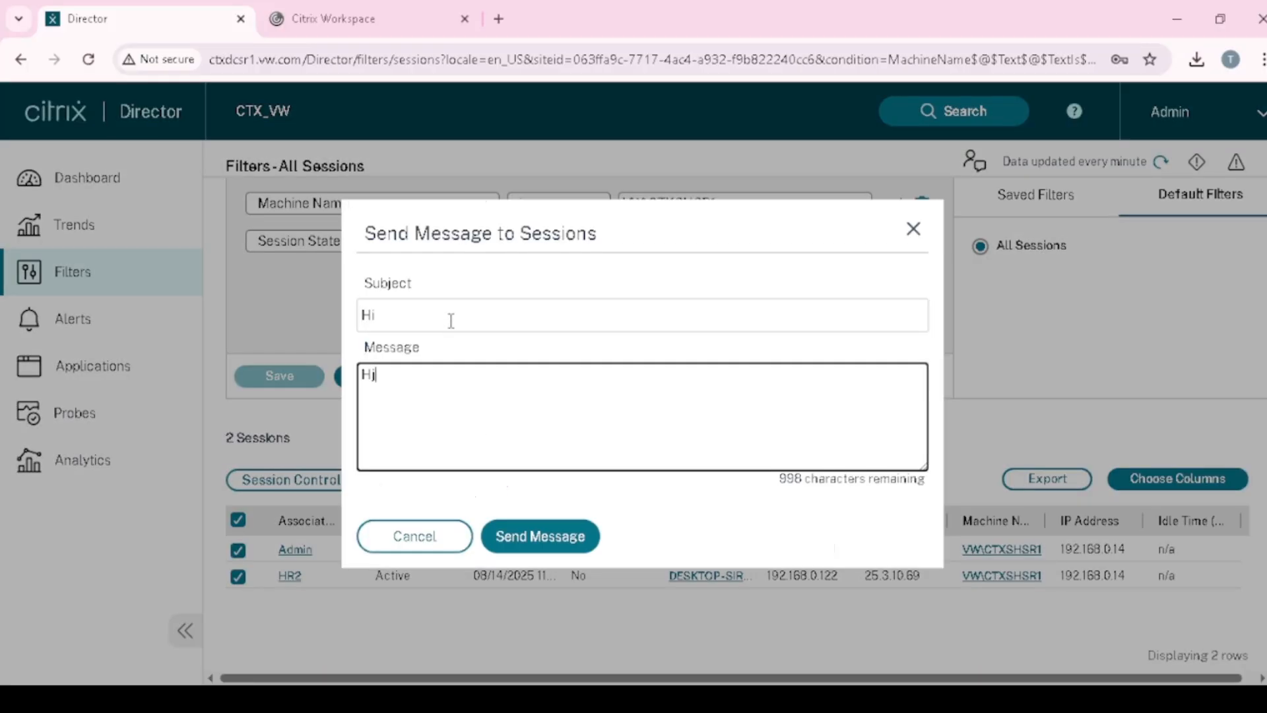
{"action": "left_click", "coordinate": [526, 544]}
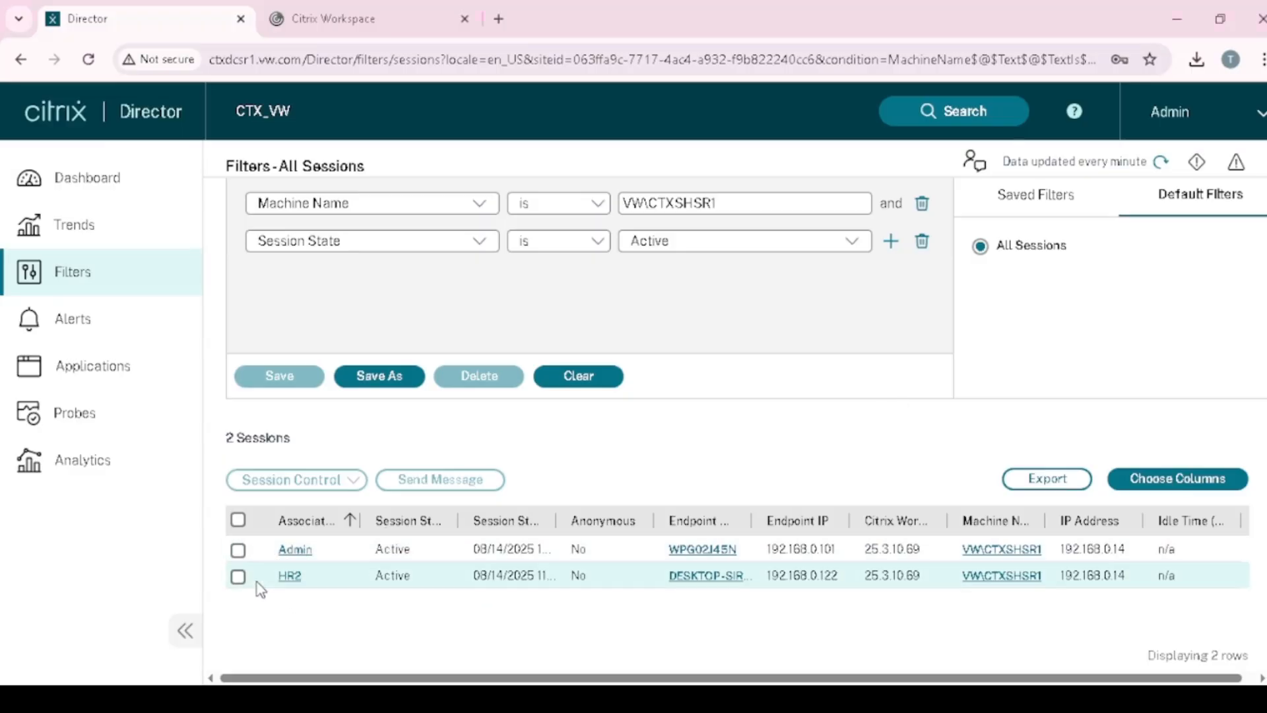
- Go to the Dashboard and open Trends to view last month's concurrent sessions chart
{"action": "scroll", "coordinate": [269, 561], "scroll_direction": "up", "scroll_amount": 1}
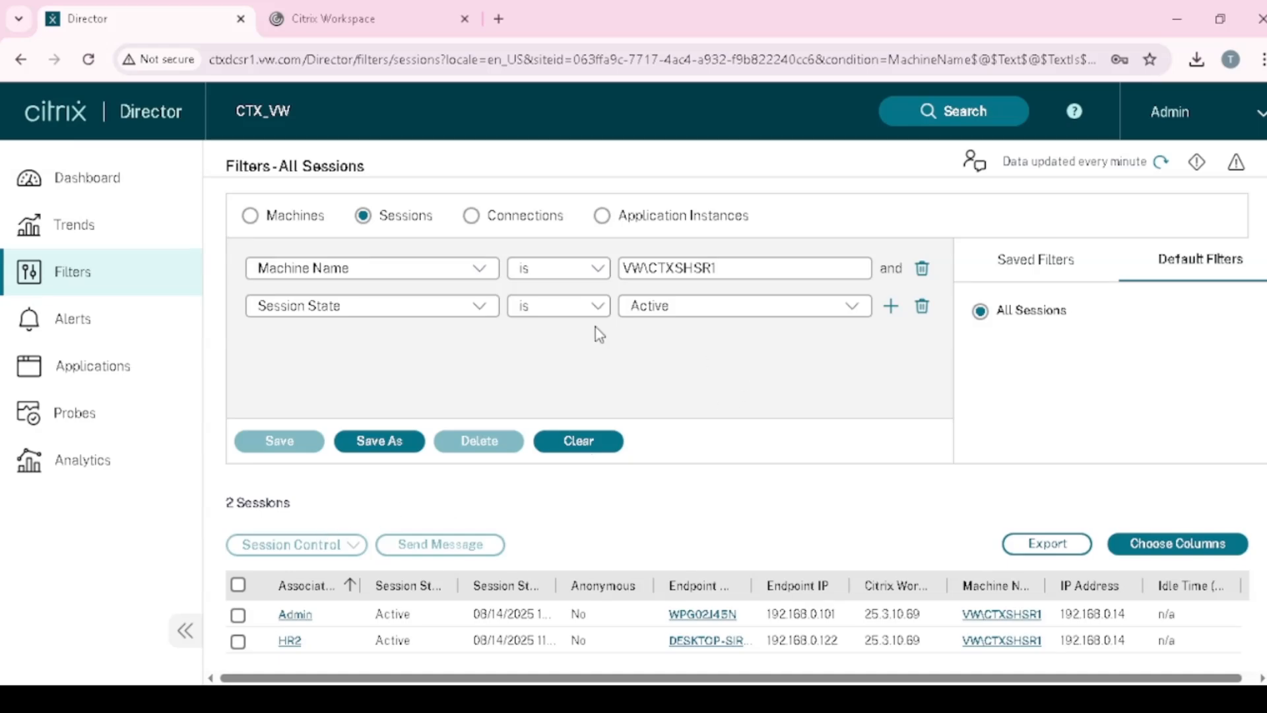
{"action": "left_click", "coordinate": [105, 190]}
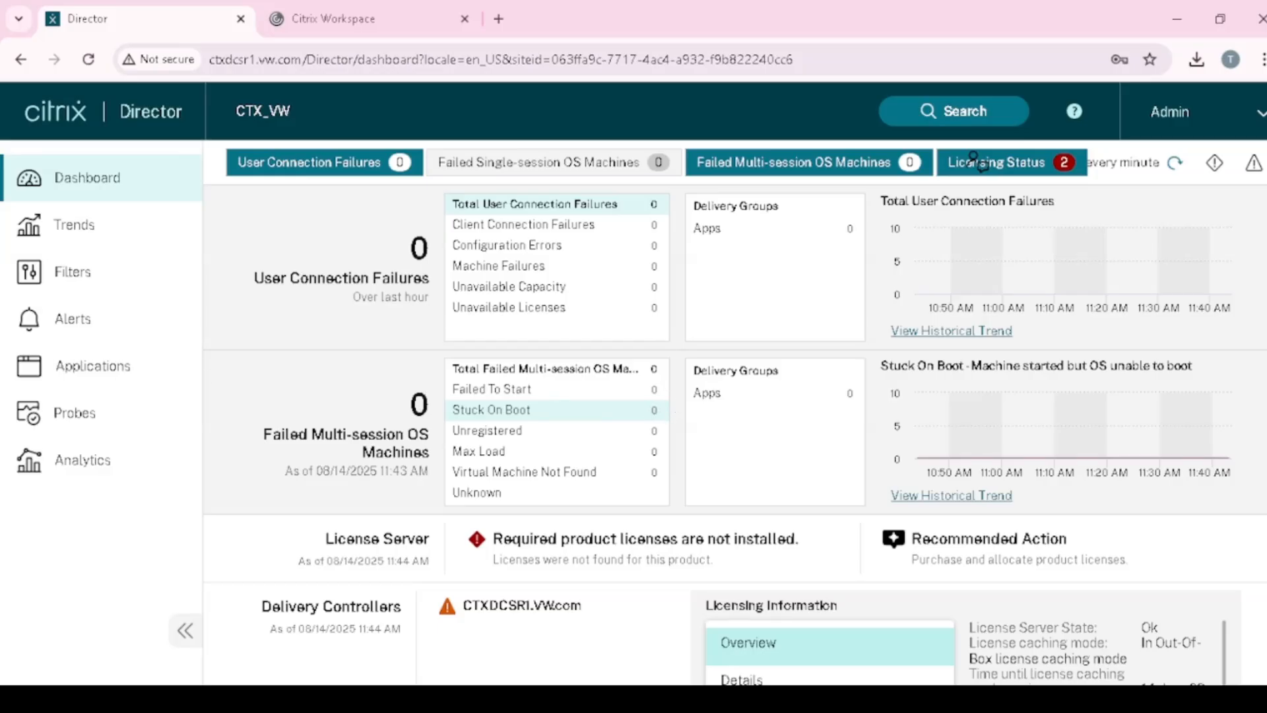
{"action": "left_click", "coordinate": [114, 231]}
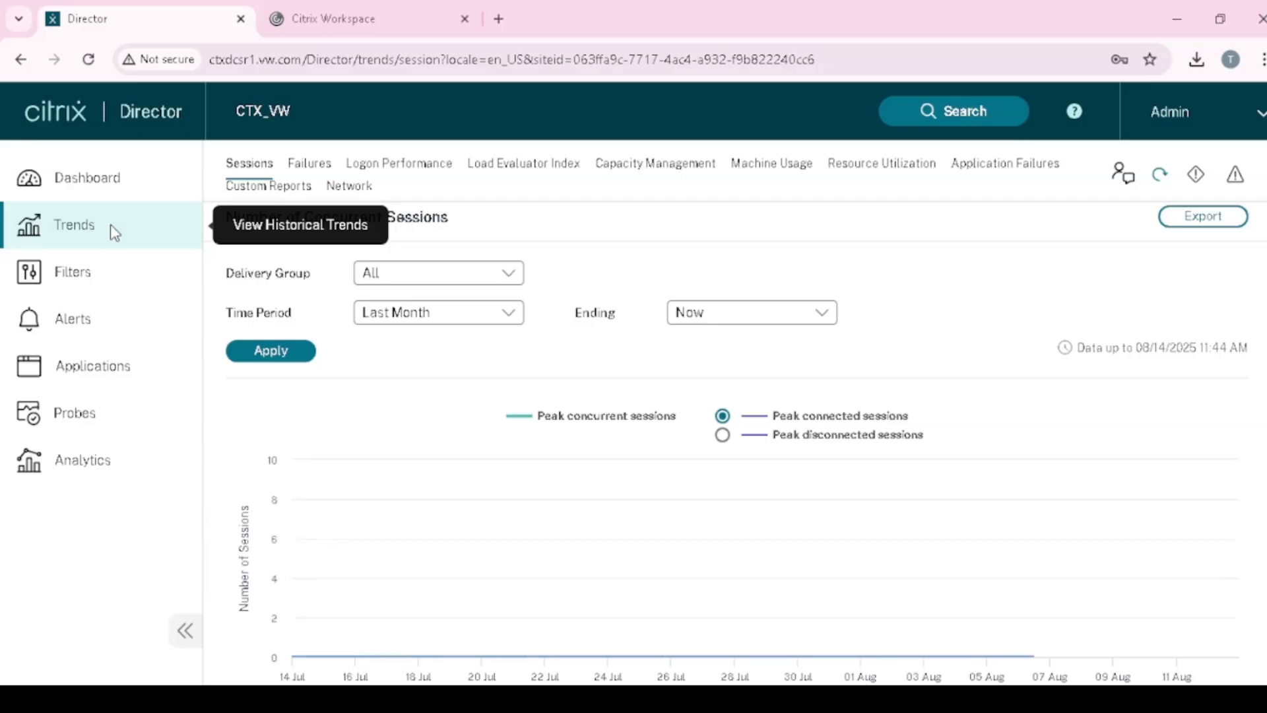